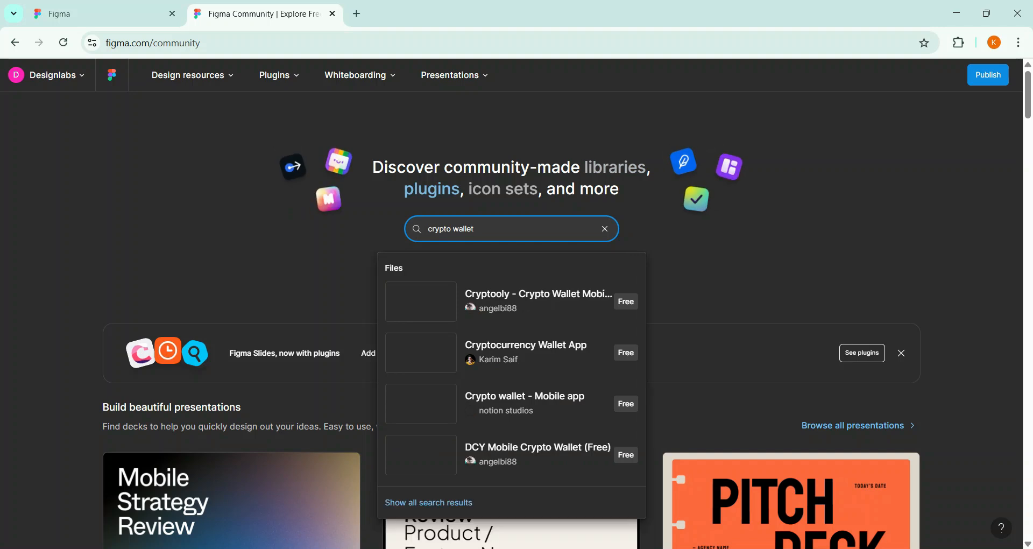
Search the community for "crypto wallet" and open Cryptooly - Crypto Wallet Mobile Ui (Free) as a new draft in the first listed team
{"action": "key", "text": "Return"}
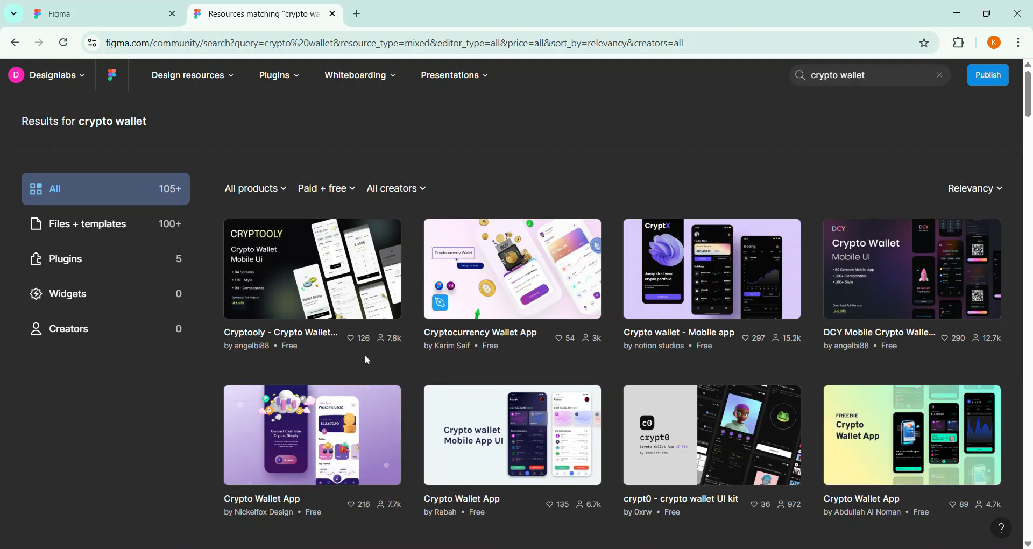
{"action": "left_click", "coordinate": [349, 295]}
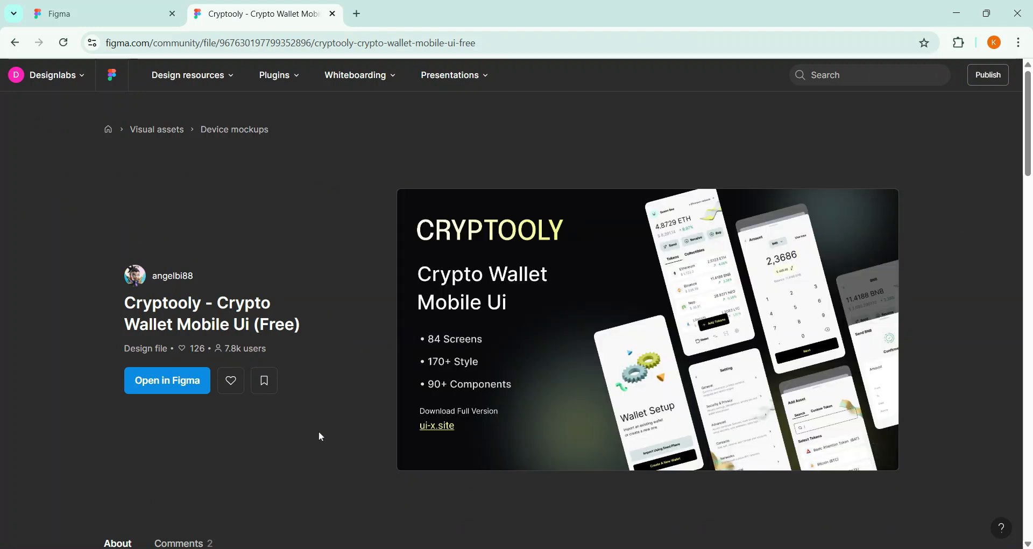
{"action": "left_click", "coordinate": [179, 383]}
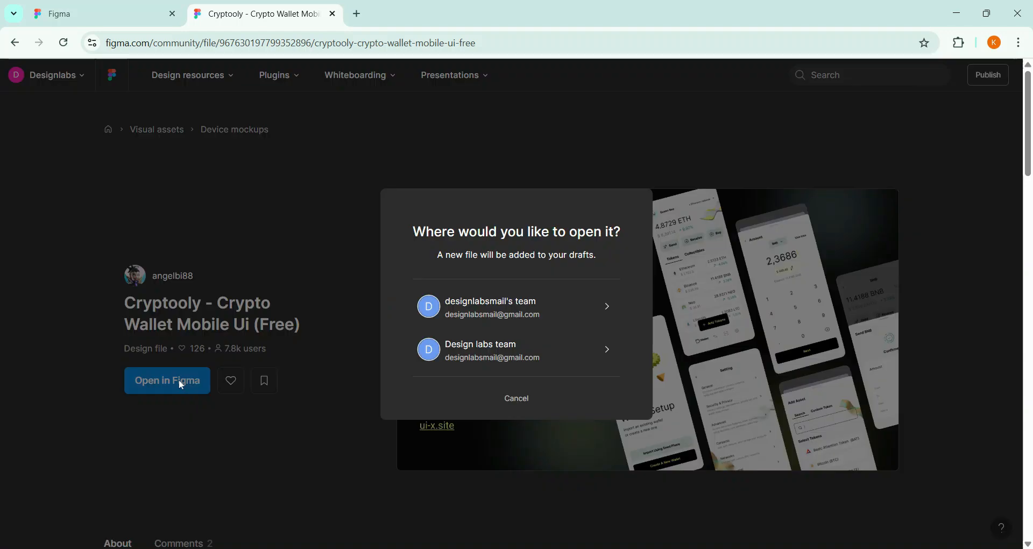
{"action": "left_click", "coordinate": [542, 317]}
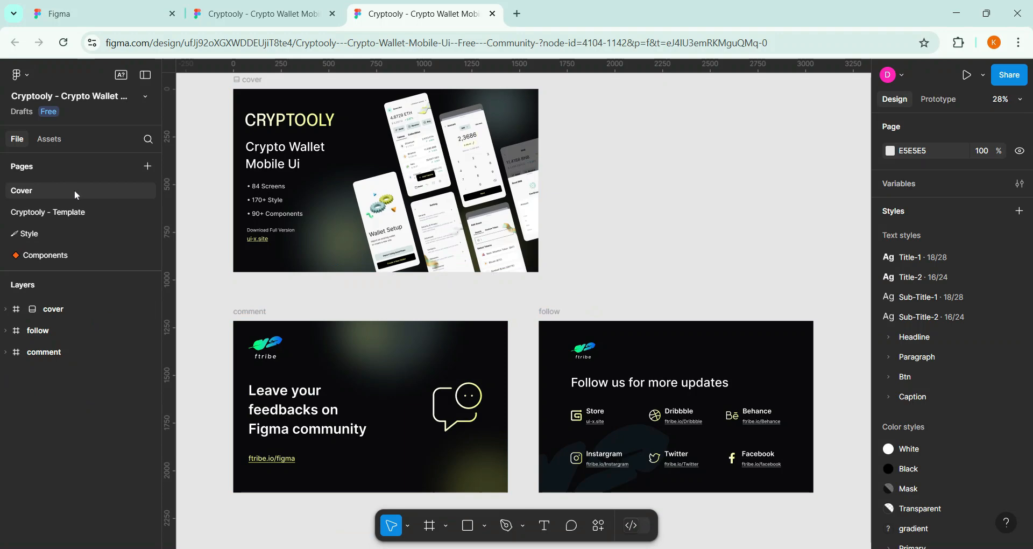
On the Cryptooly - Template page, move the 1-splash frame up and left to about X -436, Y -1096
{"action": "left_click", "coordinate": [67, 212]}
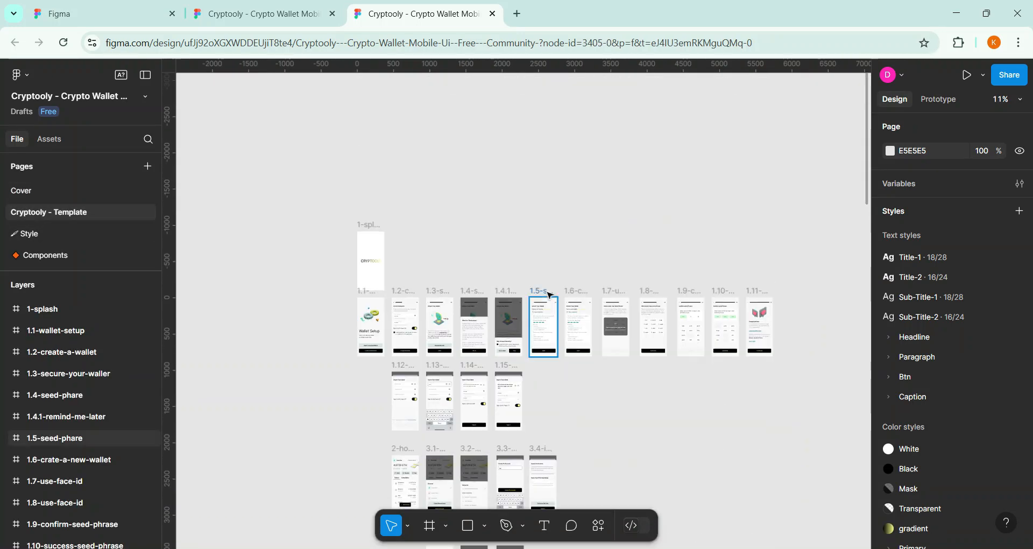
{"action": "scroll", "coordinate": [548, 288], "scroll_direction": "down", "scroll_amount": 3}
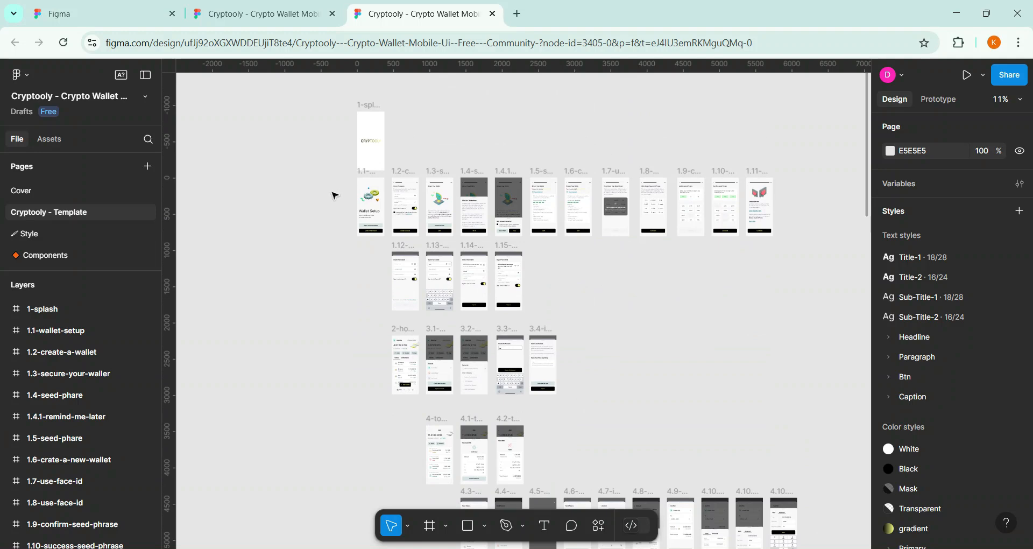
{"action": "left_click_drag", "start_coordinate": [369, 105], "coordinate": [337, 92]}
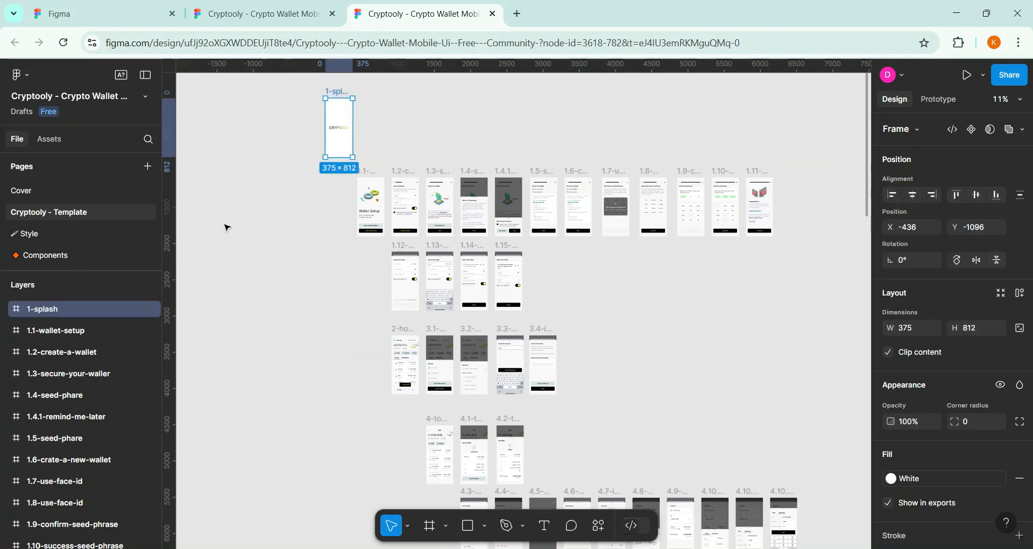
{"action": "left_click", "coordinate": [330, 213]}
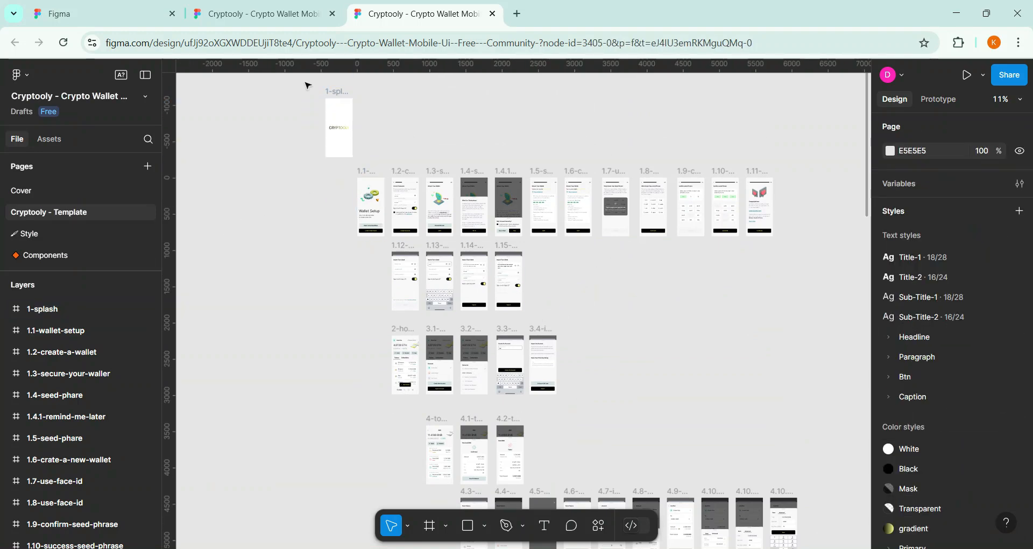
Copy the 1-splash frame and the wallet setup frames 1.1 through 1.11 onto a new page
{"action": "left_click_drag", "start_coordinate": [303, 82], "coordinate": [799, 246]}
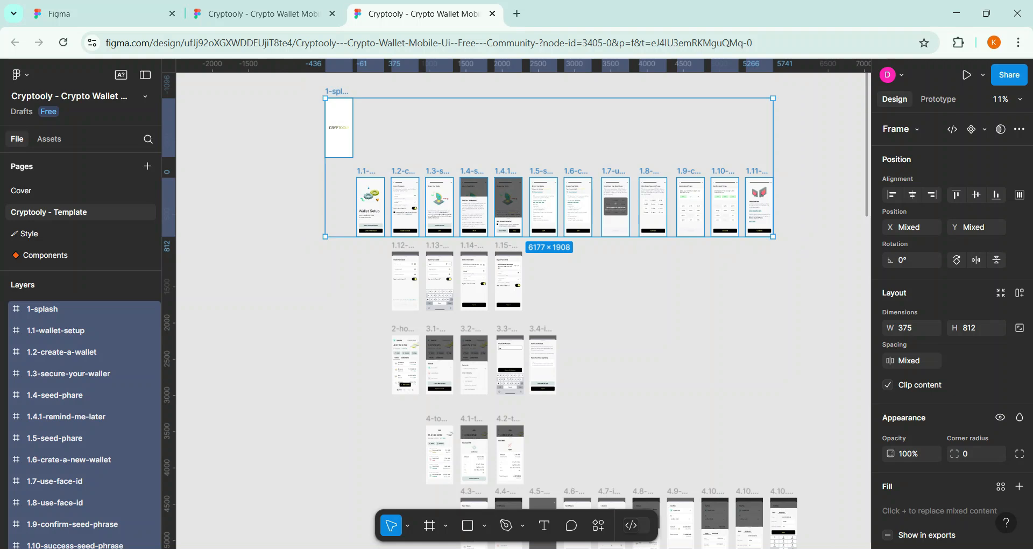
{"action": "left_click", "coordinate": [147, 166]}
{"action": "left_click", "coordinate": [442, 214]}
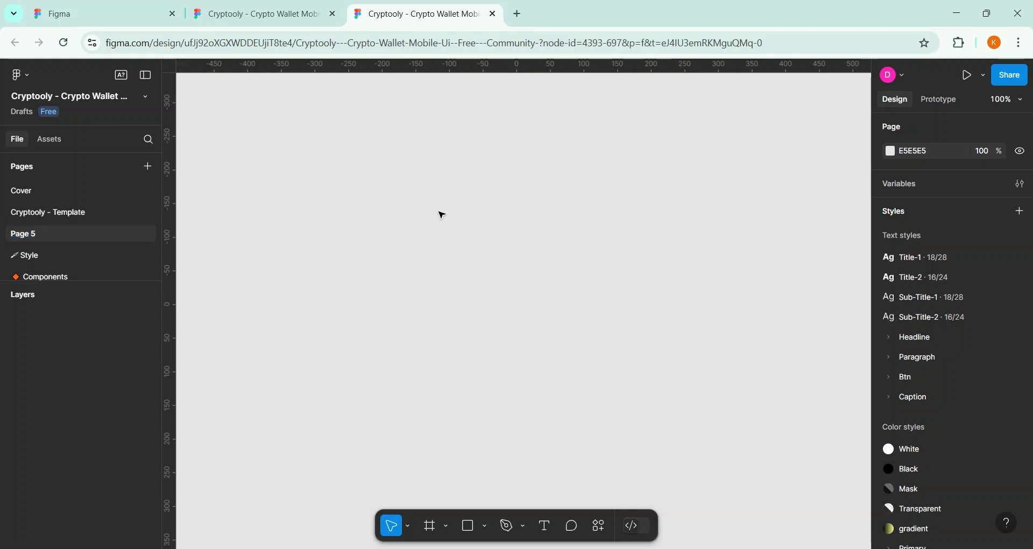
{"action": "scroll", "coordinate": [443, 214], "scroll_direction": "down", "scroll_amount": 2}
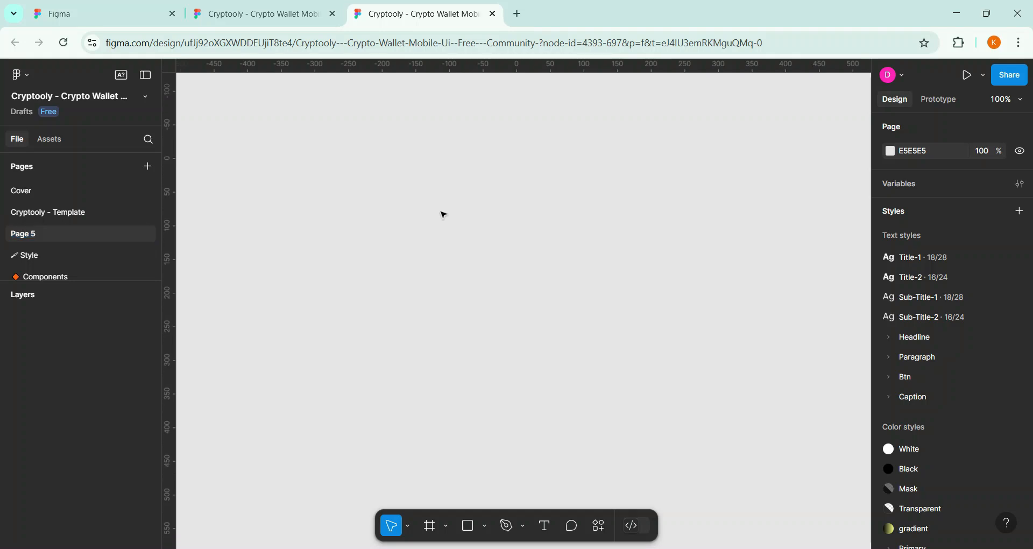
{"action": "key", "text": "ctrl+v"}
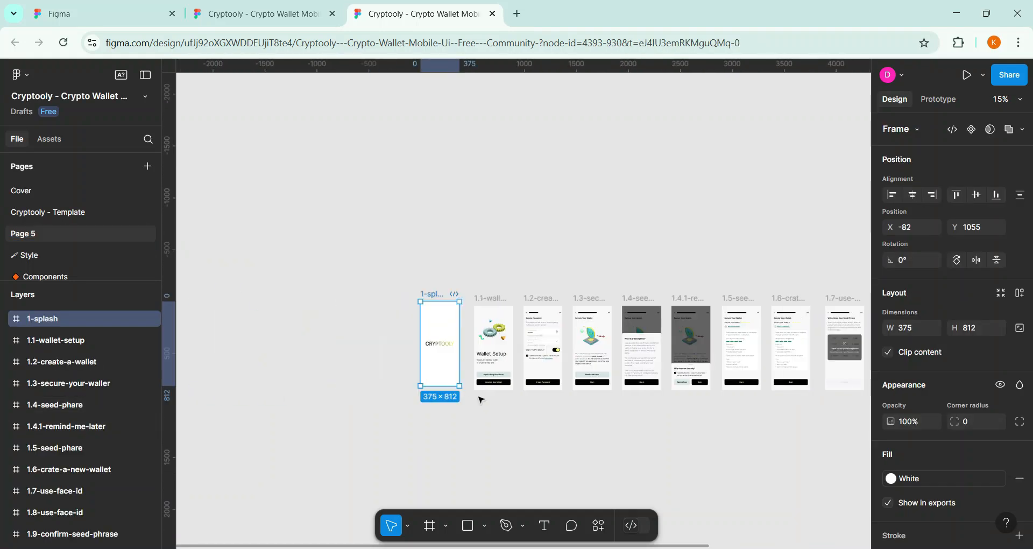
{"action": "scroll", "coordinate": [479, 370], "scroll_direction": "up", "scroll_amount": 2}
{"action": "scroll", "coordinate": [479, 368], "scroll_direction": "down", "scroll_amount": 3}
{"action": "scroll", "coordinate": [513, 311], "scroll_direction": "up", "scroll_amount": 1}
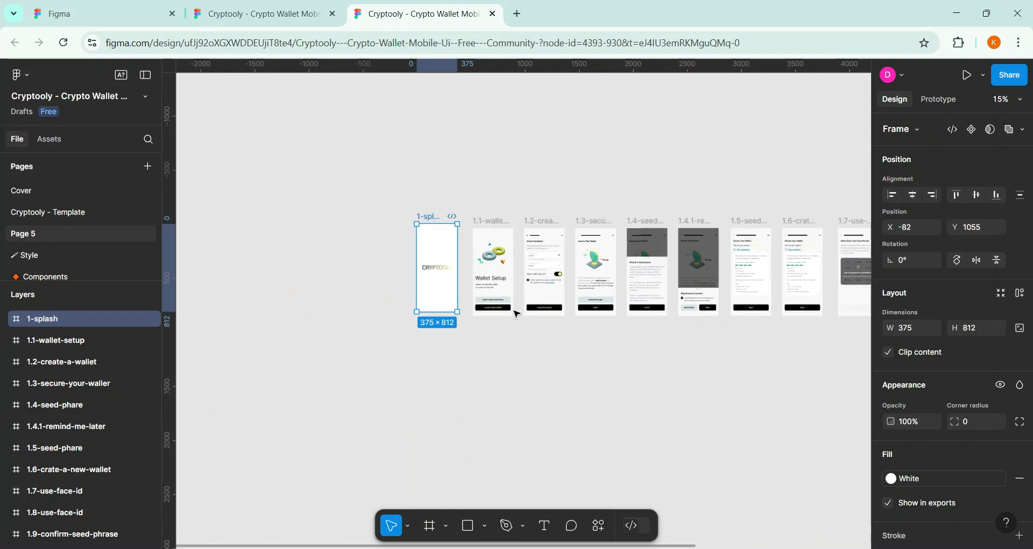
{"action": "scroll", "coordinate": [511, 309], "scroll_direction": "up", "scroll_amount": 3}
{"action": "scroll", "coordinate": [507, 301], "scroll_direction": "down", "scroll_amount": 4}
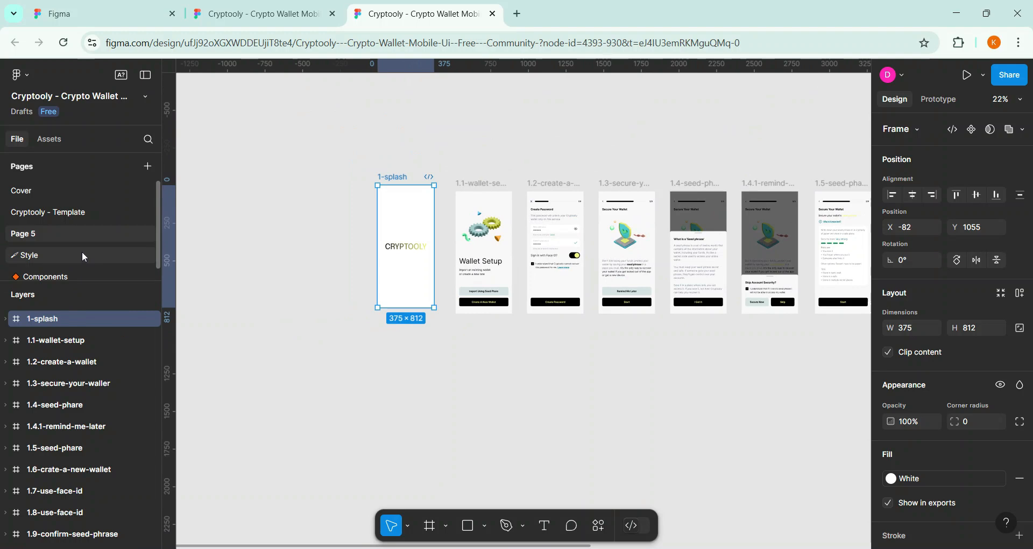
Copy the 2-home frame from the Cryptooly - Template page to Page 5, below the onboarding frames
{"action": "left_click", "coordinate": [81, 213]}
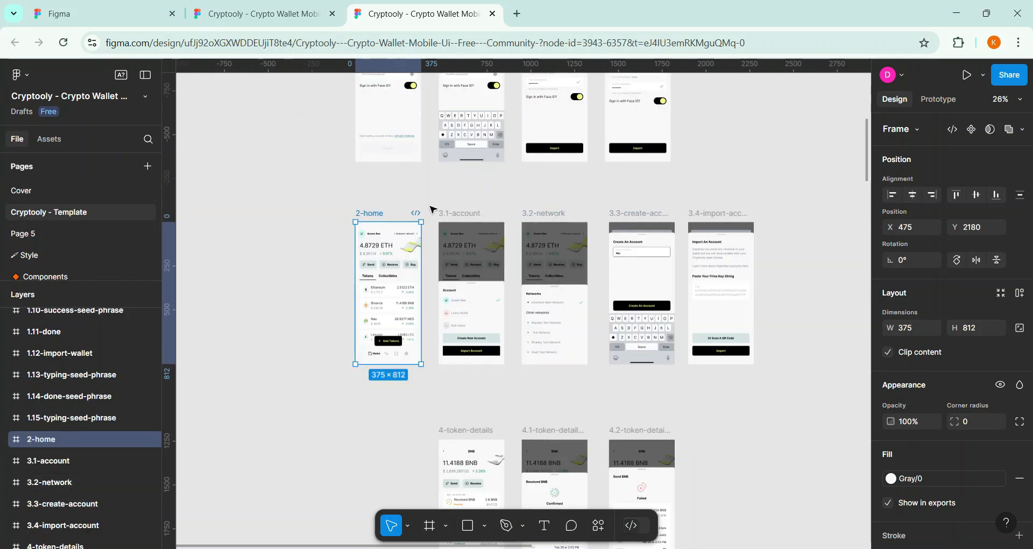
{"action": "left_click", "coordinate": [70, 233]}
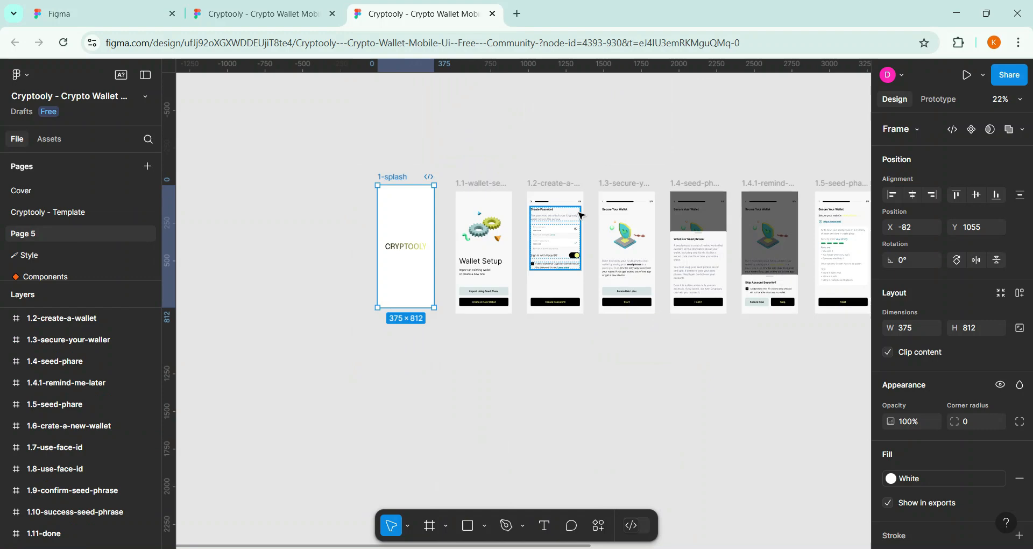
{"action": "scroll", "coordinate": [567, 290], "scroll_direction": "down", "scroll_amount": 1}
{"action": "scroll", "coordinate": [523, 305], "scroll_direction": "right", "scroll_amount": 1}
{"action": "key", "text": "ctrl+v"}
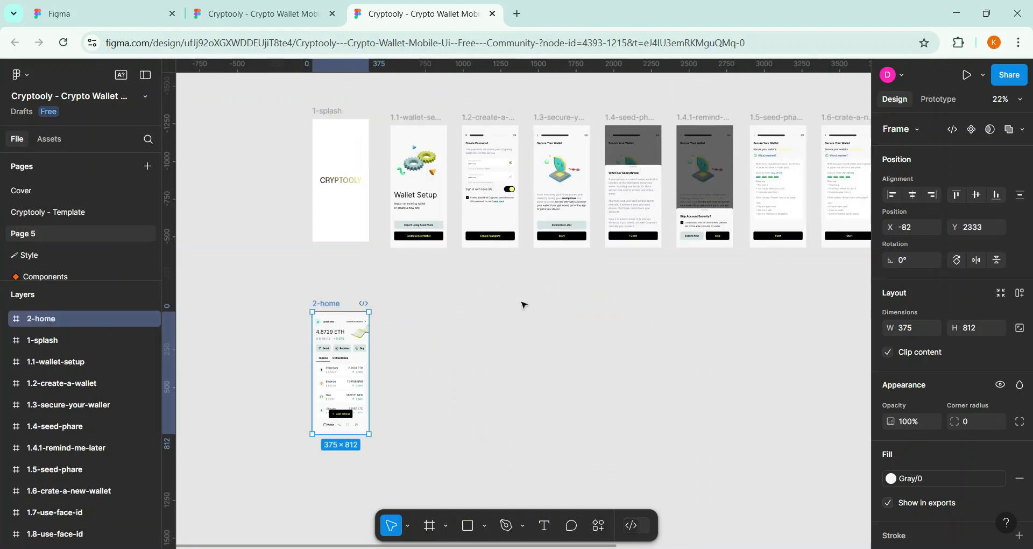
{"action": "scroll", "coordinate": [522, 303], "scroll_direction": "down", "scroll_amount": 3}
{"action": "scroll", "coordinate": [449, 244], "scroll_direction": "up", "scroll_amount": 3}
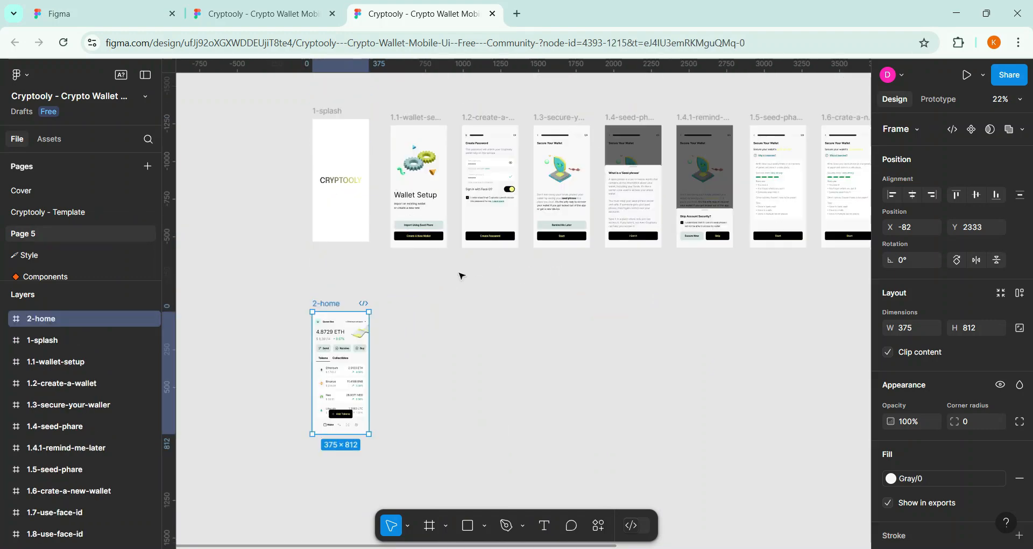
Move the 1-splash frame above 1.1-wallet-setup, aligned with its left edge at X 436, Y -98
{"action": "scroll", "coordinate": [468, 293], "scroll_direction": "up", "scroll_amount": 4}
{"action": "left_click_drag", "start_coordinate": [332, 340], "coordinate": [416, 168]}
{"action": "scroll", "coordinate": [486, 193], "scroll_direction": "down", "scroll_amount": 2}
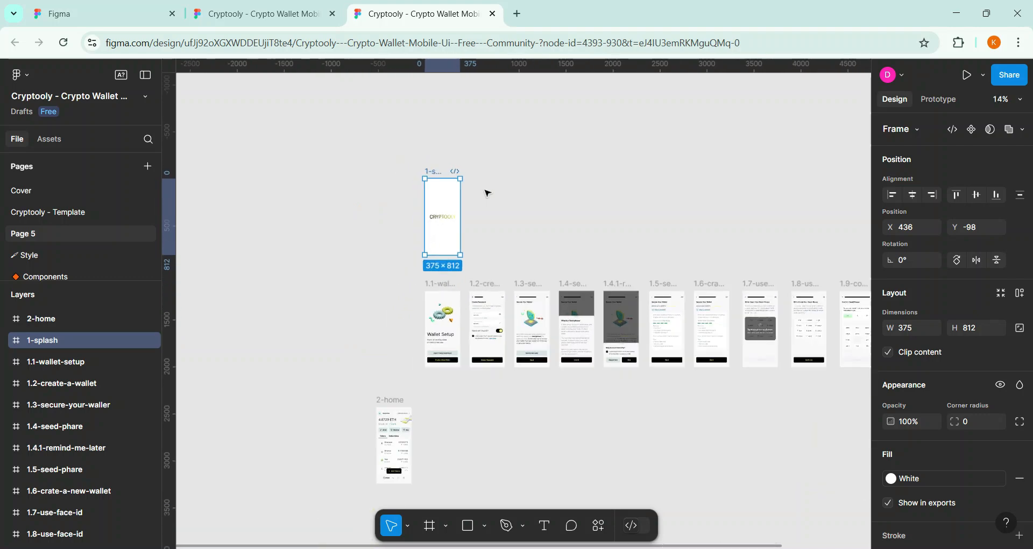
{"action": "scroll", "coordinate": [449, 207], "scroll_direction": "up", "scroll_amount": 6}
{"action": "scroll", "coordinate": [448, 208], "scroll_direction": "down", "scroll_amount": 1}
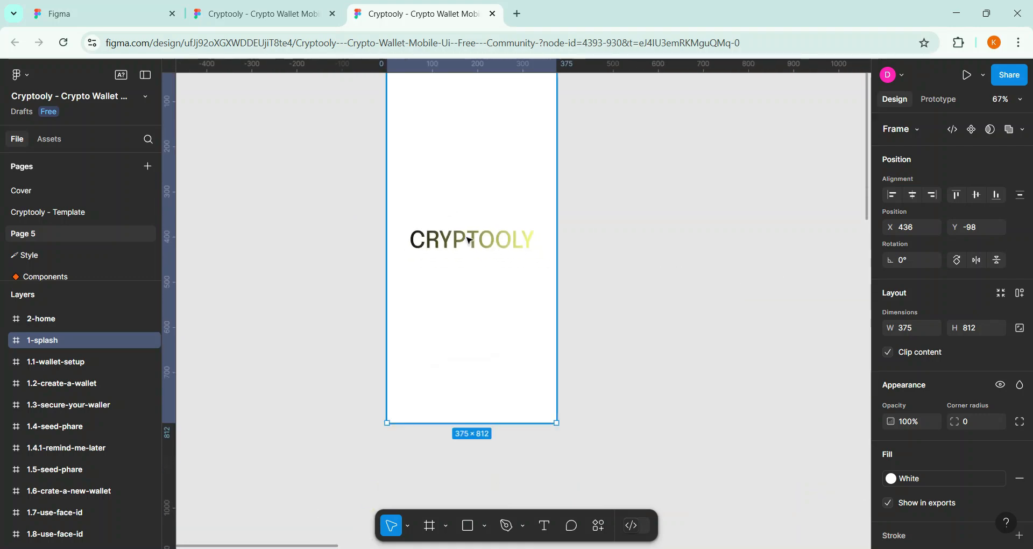
Review the onboarding screens on Page 5, from the splash screen through 1.11-done
{"action": "left_click", "coordinate": [295, 150]}
{"action": "scroll", "coordinate": [447, 196], "scroll_direction": "down", "scroll_amount": 2}
{"action": "scroll", "coordinate": [501, 253], "scroll_direction": "up", "scroll_amount": 4}
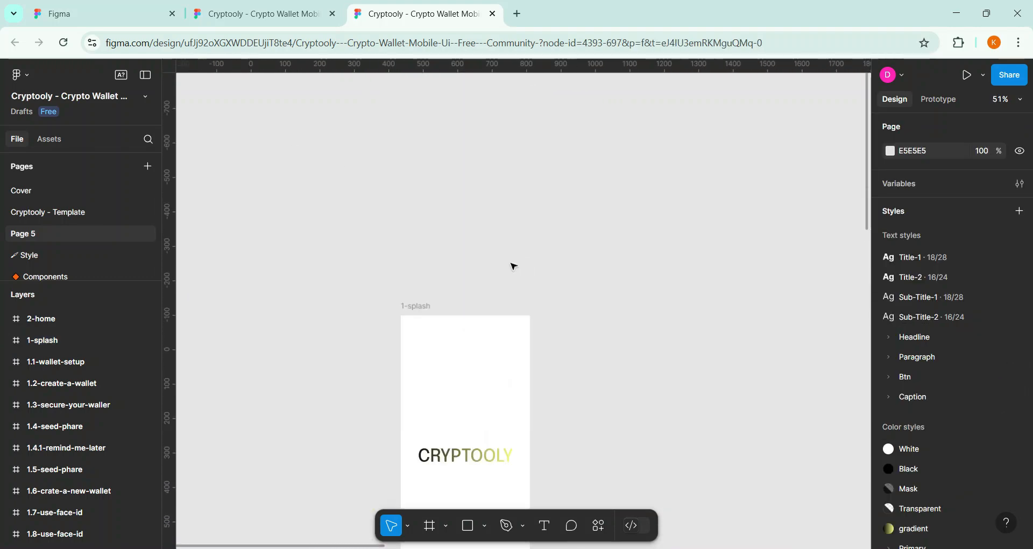
{"action": "scroll", "coordinate": [508, 268], "scroll_direction": "down", "scroll_amount": 12}
{"action": "scroll", "coordinate": [430, 258], "scroll_direction": "right", "scroll_amount": 2}
{"action": "scroll", "coordinate": [421, 262], "scroll_direction": "up", "scroll_amount": 1}
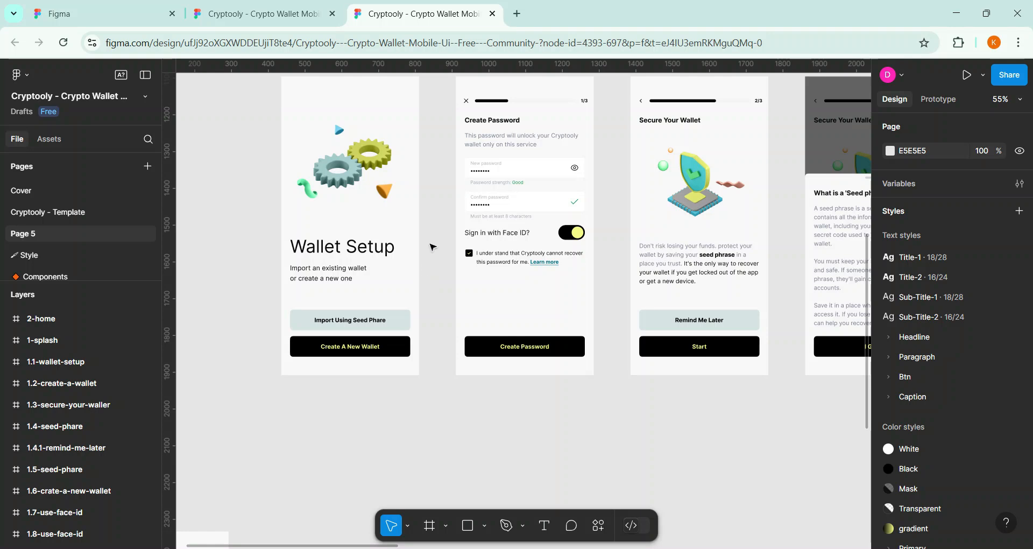
{"action": "scroll", "coordinate": [436, 179], "scroll_direction": "up", "scroll_amount": 2}
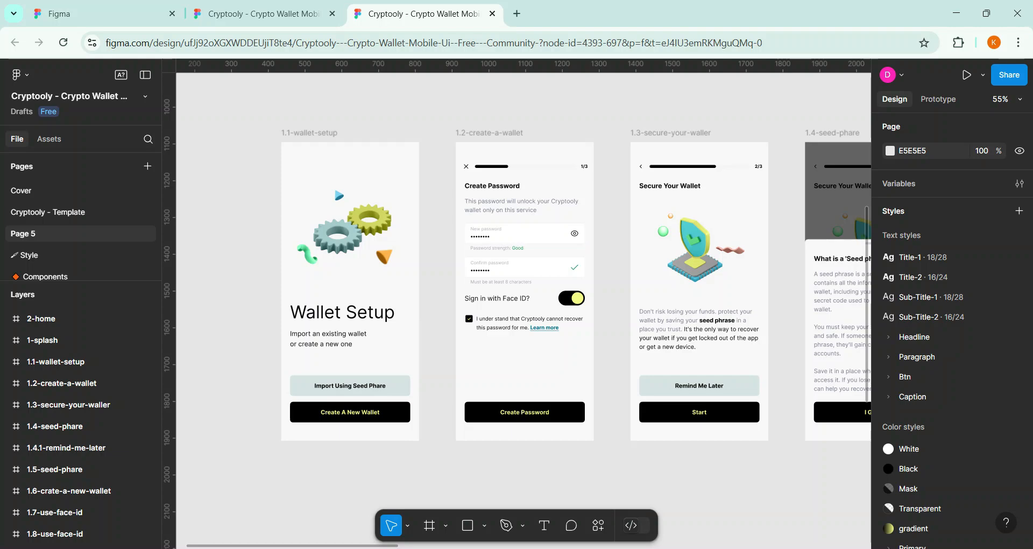
{"action": "scroll", "coordinate": [439, 309], "scroll_direction": "right", "scroll_amount": 20}
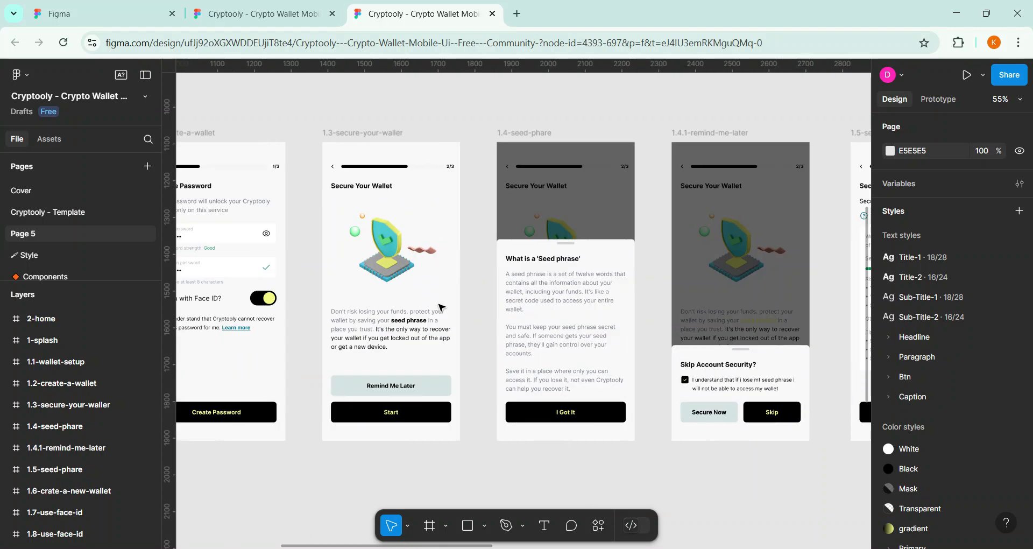
{"action": "scroll", "coordinate": [440, 307], "scroll_direction": "right", "scroll_amount": 10}
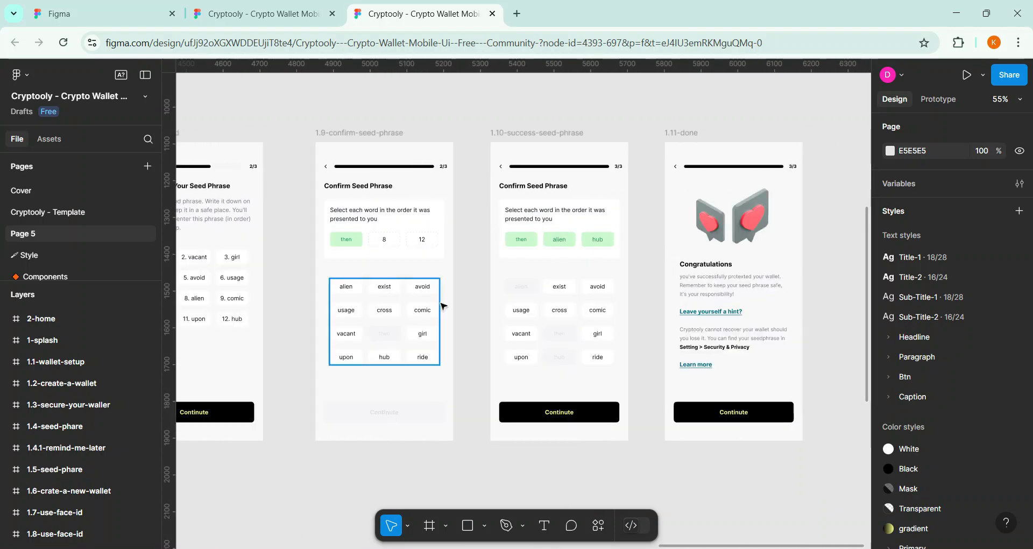
{"action": "scroll", "coordinate": [440, 306], "scroll_direction": "left", "scroll_amount": 20}
{"action": "scroll", "coordinate": [440, 280], "scroll_direction": "left", "scroll_amount": 20}
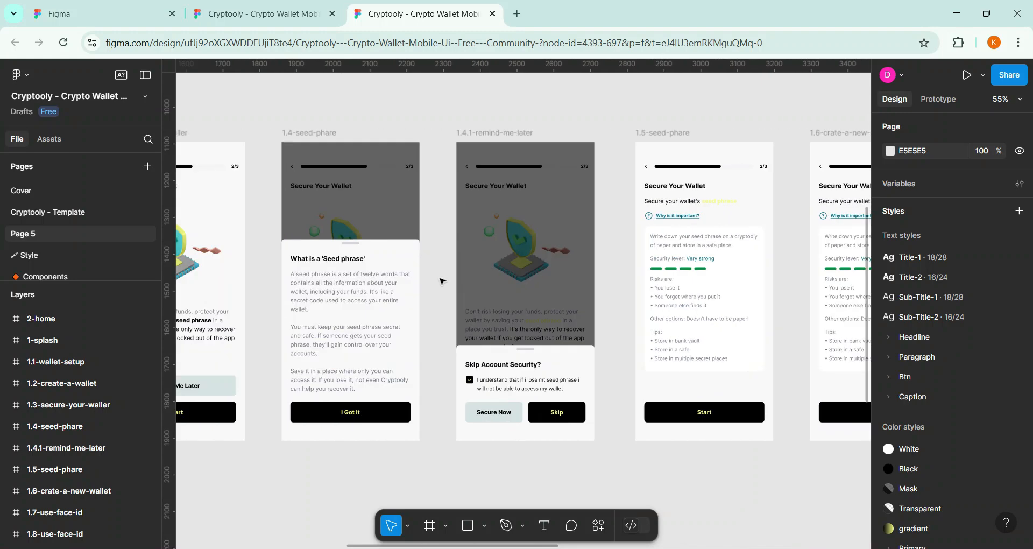
Move the 2-home frame directly beneath 1.1-wallet-setup, at X 436, Y 2046
{"action": "scroll", "coordinate": [440, 280], "scroll_direction": "down", "scroll_amount": 5}
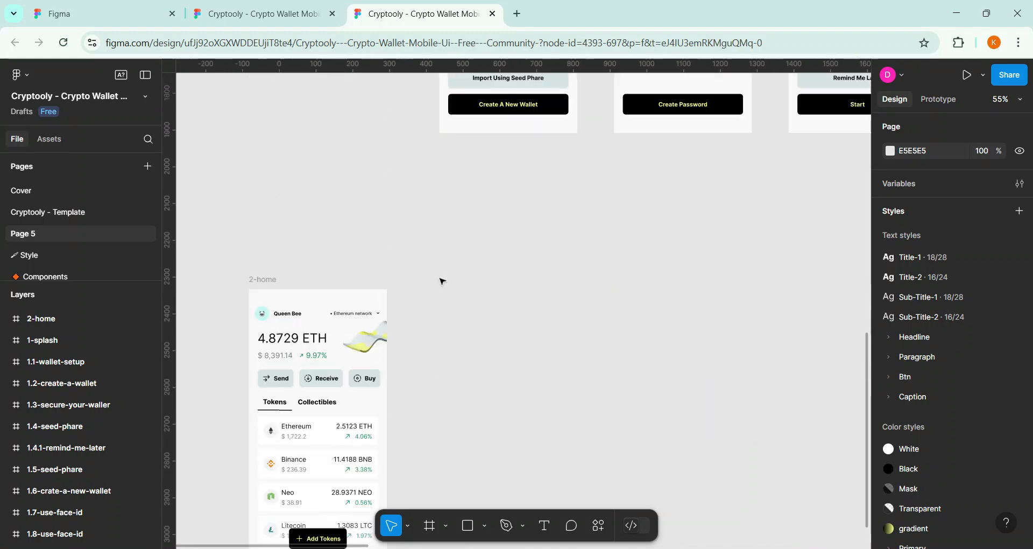
{"action": "left_click_drag", "start_coordinate": [271, 283], "coordinate": [462, 179]}
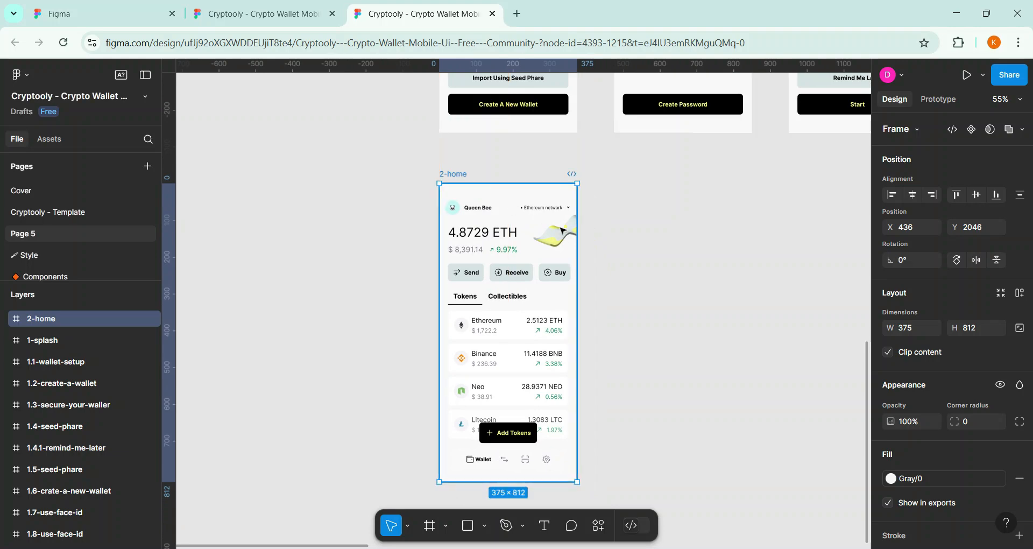
{"action": "scroll", "coordinate": [573, 241], "scroll_direction": "down", "scroll_amount": 5}
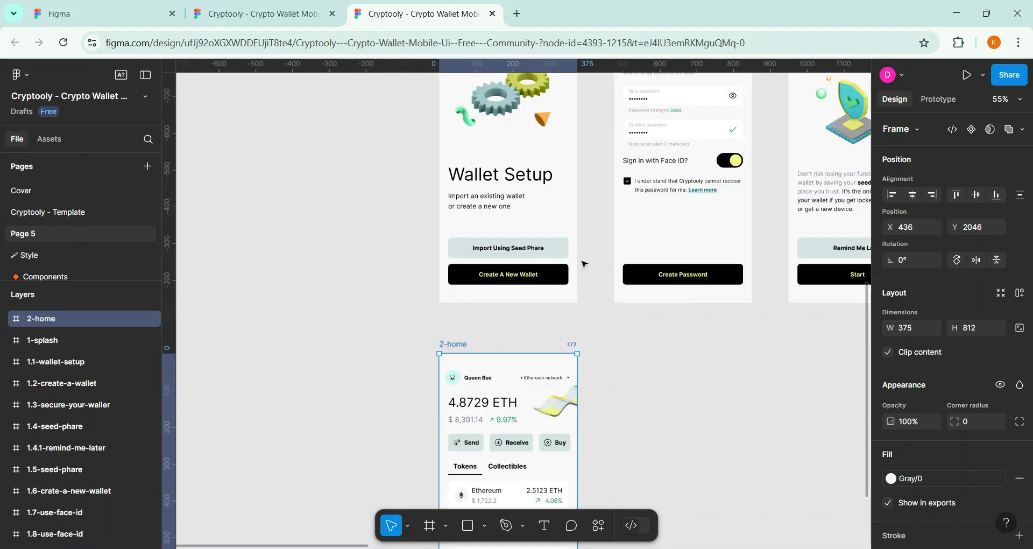
{"action": "scroll", "coordinate": [621, 323], "scroll_direction": "down", "scroll_amount": 6}
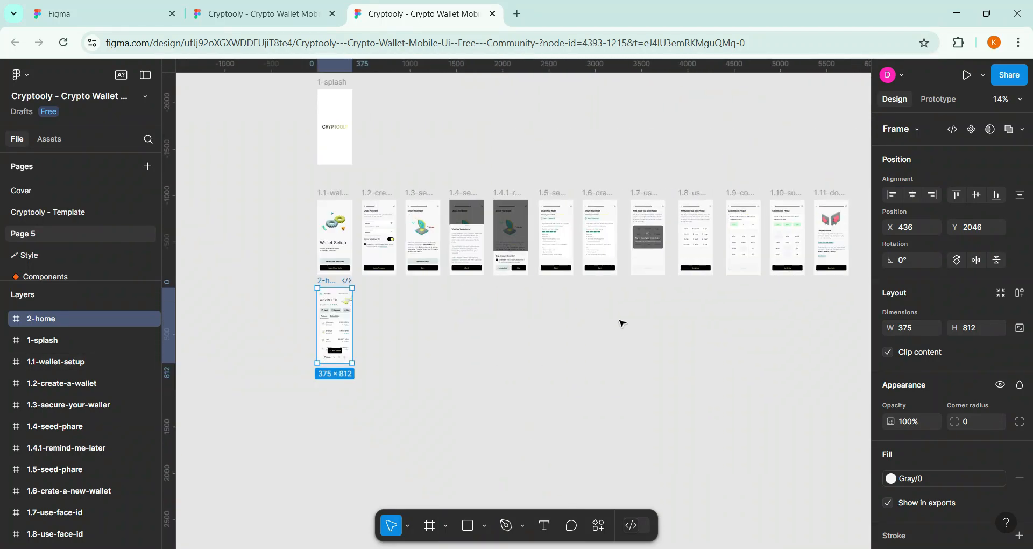
Move the 1-splash frame down closer to 1.1-wallet-setup, keeping their left edges aligned
{"action": "scroll", "coordinate": [619, 319], "scroll_direction": "left", "scroll_amount": 1}
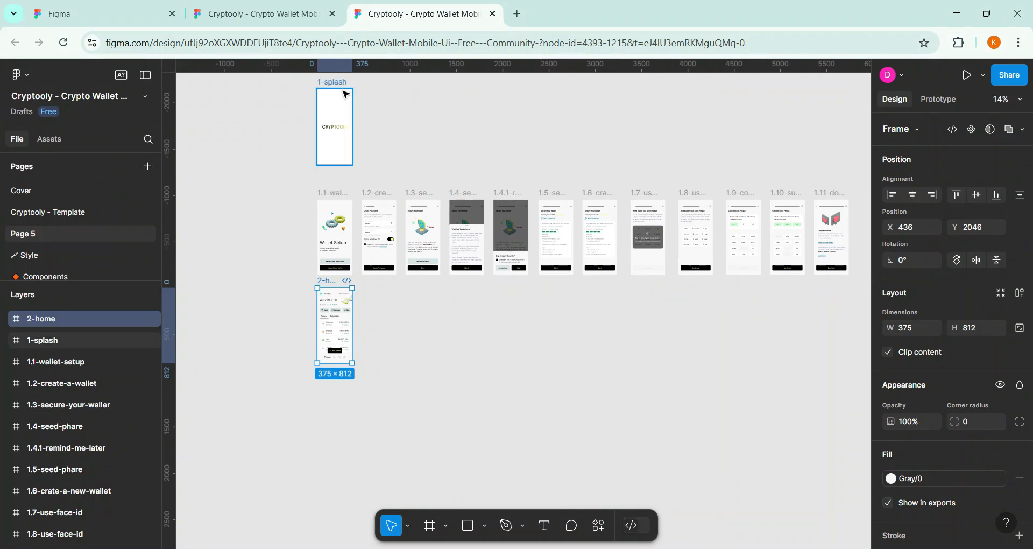
{"action": "left_click_drag", "start_coordinate": [340, 85], "coordinate": [344, 104]}
{"action": "left_click", "coordinate": [534, 167]}
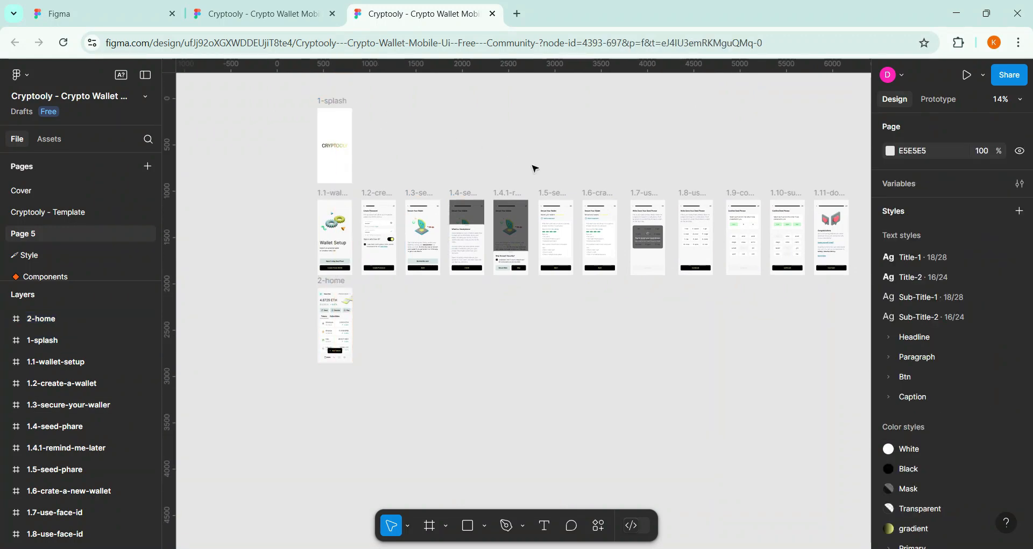
{"action": "scroll", "coordinate": [535, 168], "scroll_direction": "right", "scroll_amount": 1}
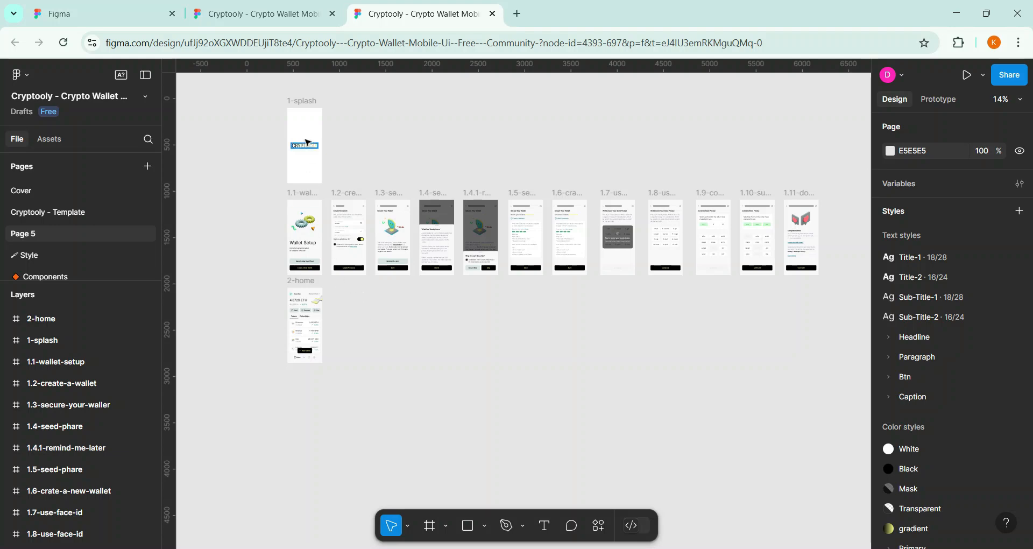
{"action": "scroll", "coordinate": [269, 201], "scroll_direction": "up", "scroll_amount": 6}
{"action": "scroll", "coordinate": [272, 249], "scroll_direction": "down", "scroll_amount": 5}
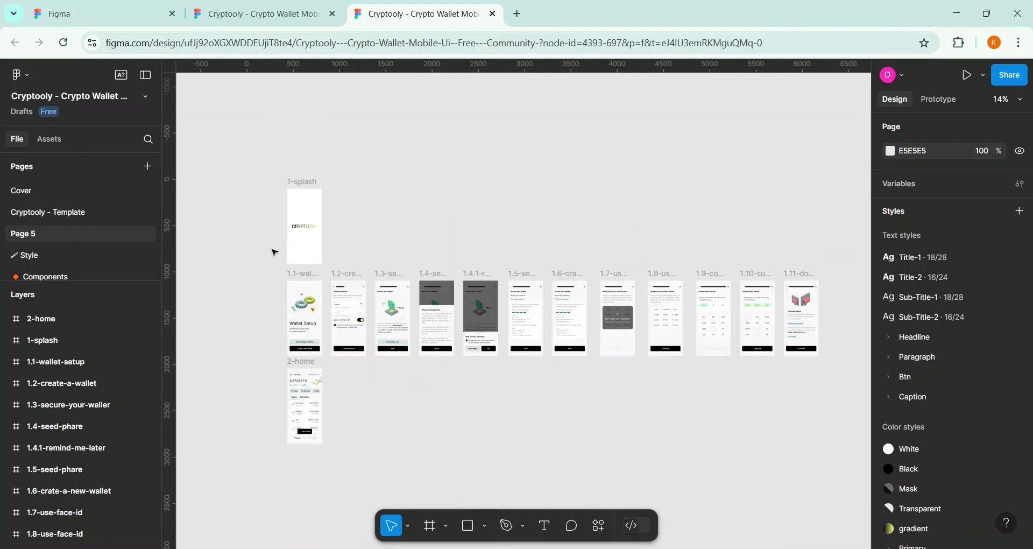
{"action": "scroll", "coordinate": [266, 218], "scroll_direction": "up", "scroll_amount": 1}
{"action": "scroll", "coordinate": [270, 221], "scroll_direction": "up", "scroll_amount": 5}
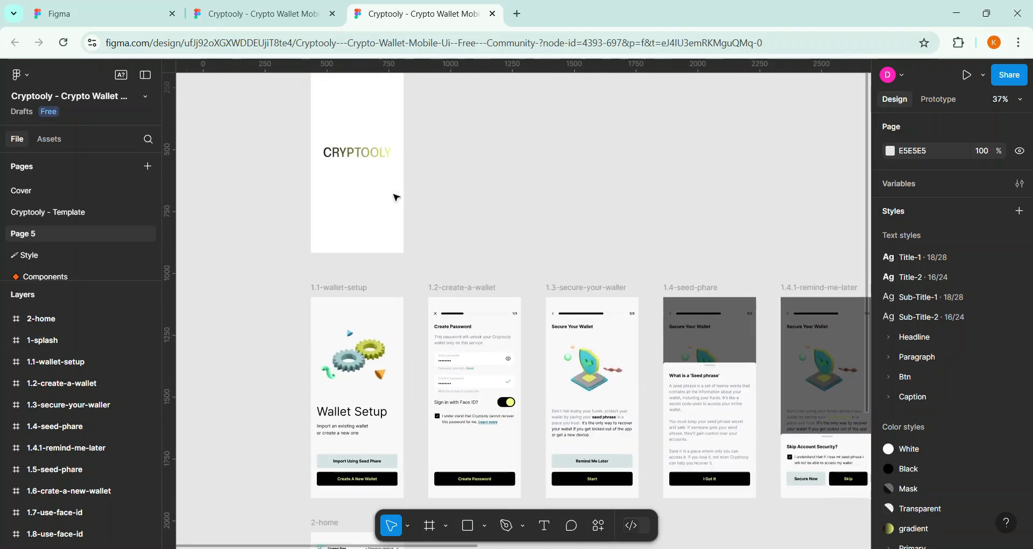
Review the row of wallet setup screens on Page 5, from 1.1-wallet-setup through 1.11-done
{"action": "scroll", "coordinate": [397, 196], "scroll_direction": "down", "scroll_amount": 5}
{"action": "scroll", "coordinate": [396, 197], "scroll_direction": "up", "scroll_amount": 3}
{"action": "scroll", "coordinate": [396, 196], "scroll_direction": "up", "scroll_amount": 2}
{"action": "scroll", "coordinate": [396, 196], "scroll_direction": "right", "scroll_amount": 15}
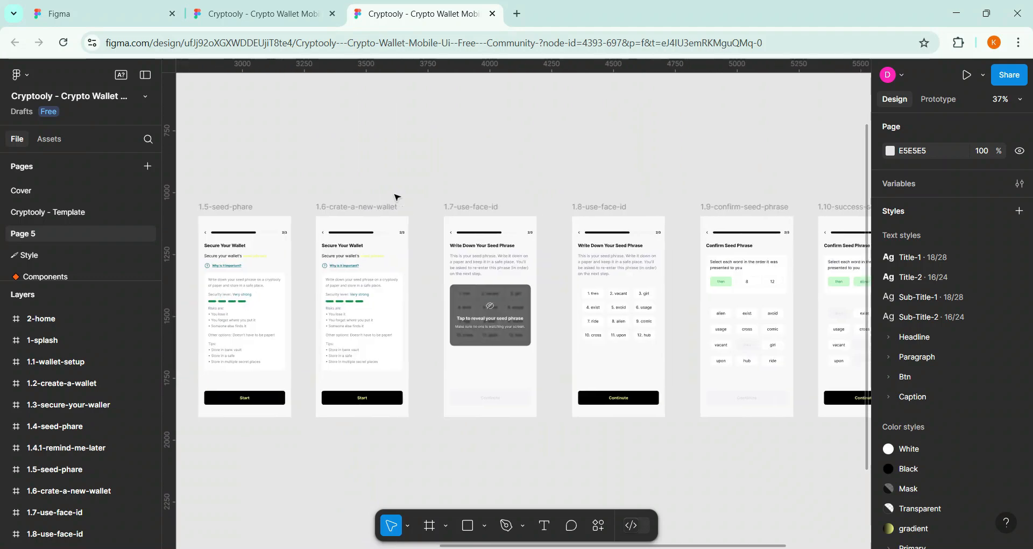
{"action": "scroll", "coordinate": [400, 197], "scroll_direction": "left", "scroll_amount": 5}
{"action": "scroll", "coordinate": [402, 201], "scroll_direction": "right", "scroll_amount": 6}
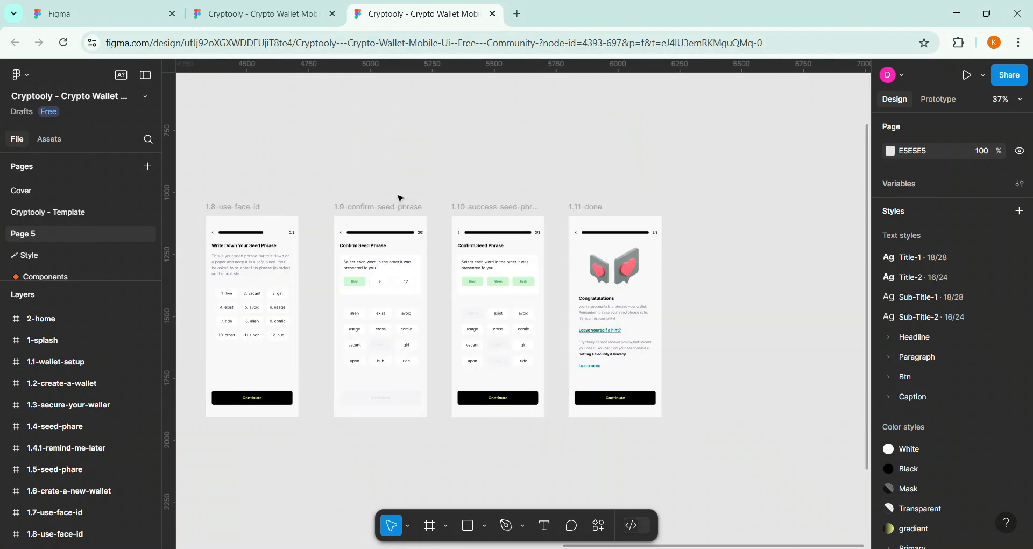
{"action": "scroll", "coordinate": [448, 330], "scroll_direction": "left", "scroll_amount": 15}
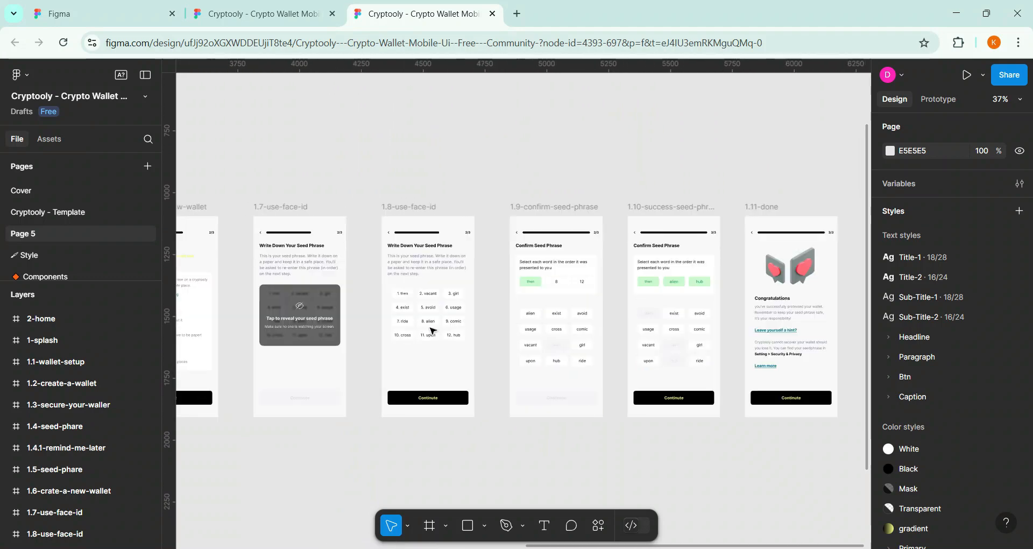
{"action": "scroll", "coordinate": [429, 312], "scroll_direction": "right", "scroll_amount": 1}
Examine how the 1-splash and 2-home frames sit above and below 1.1-wallet-setup
{"action": "scroll", "coordinate": [425, 320], "scroll_direction": "down", "scroll_amount": 3}
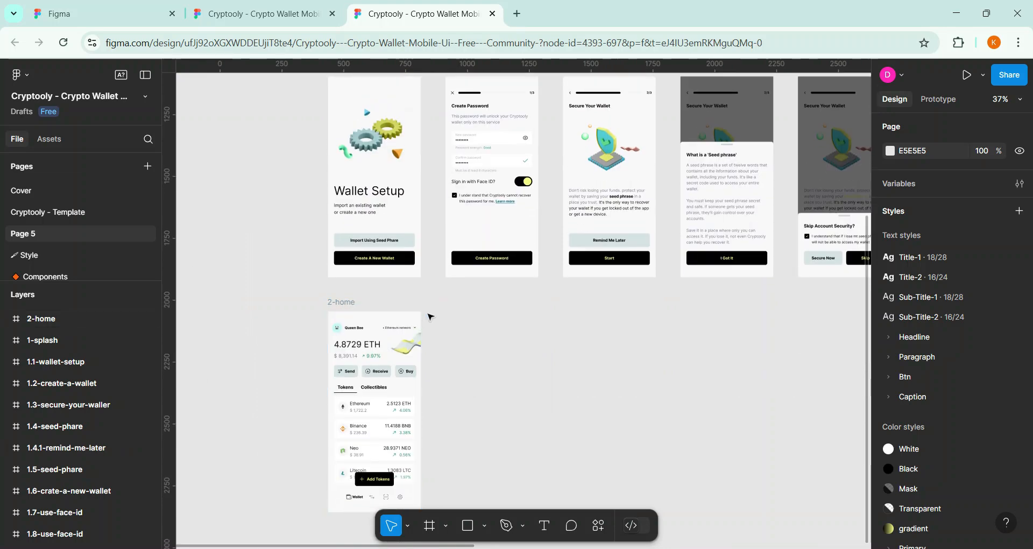
{"action": "scroll", "coordinate": [432, 302], "scroll_direction": "up", "scroll_amount": 5}
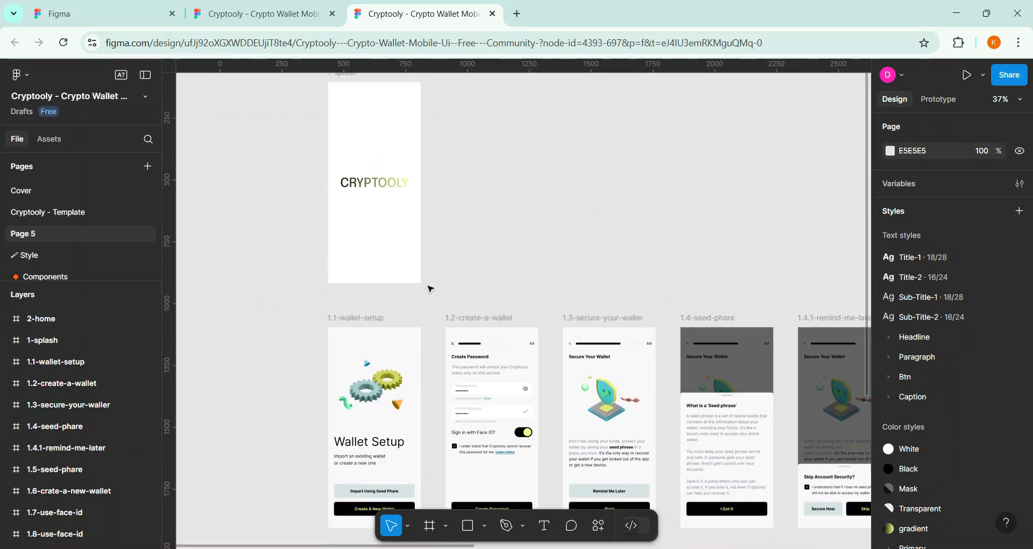
{"action": "scroll", "coordinate": [430, 289], "scroll_direction": "down", "scroll_amount": 3}
{"action": "scroll", "coordinate": [430, 289], "scroll_direction": "down", "scroll_amount": 5}
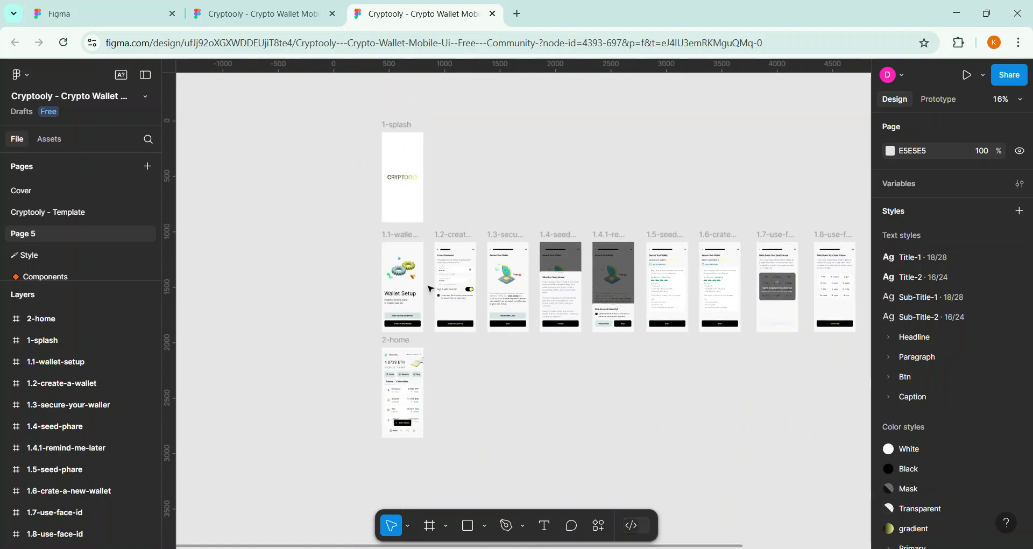
{"action": "scroll", "coordinate": [430, 289], "scroll_direction": "up", "scroll_amount": 5}
{"action": "scroll", "coordinate": [415, 337], "scroll_direction": "down", "scroll_amount": 3}
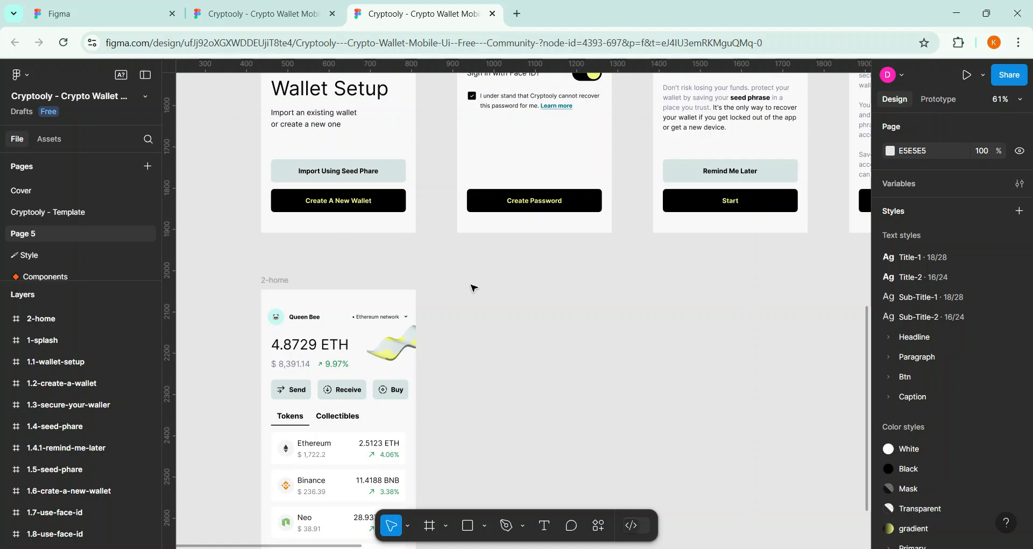
{"action": "scroll", "coordinate": [474, 288], "scroll_direction": "down", "scroll_amount": 5}
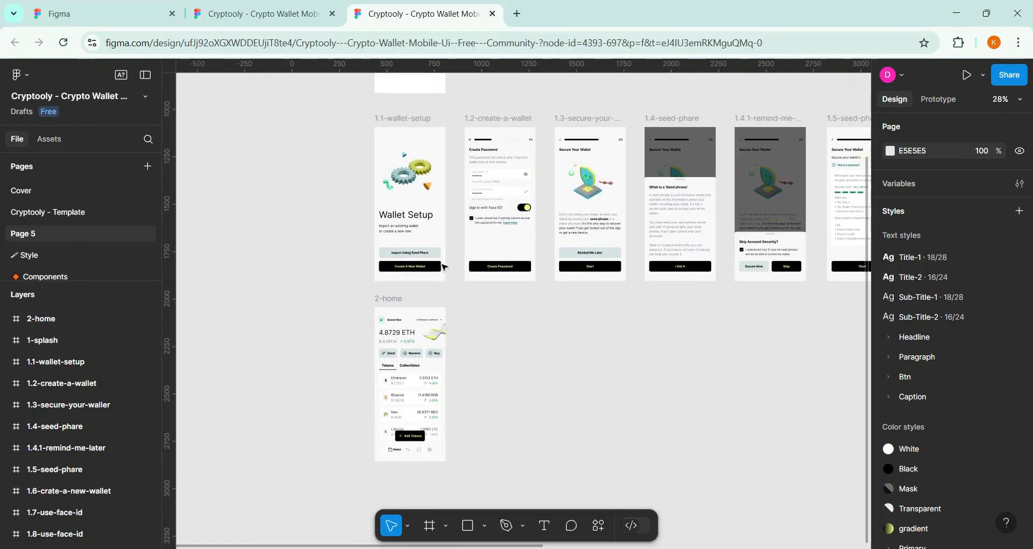
{"action": "scroll", "coordinate": [443, 265], "scroll_direction": "up", "scroll_amount": 5}
{"action": "scroll", "coordinate": [442, 265], "scroll_direction": "down", "scroll_amount": 4}
{"action": "scroll", "coordinate": [430, 216], "scroll_direction": "up", "scroll_amount": 2}
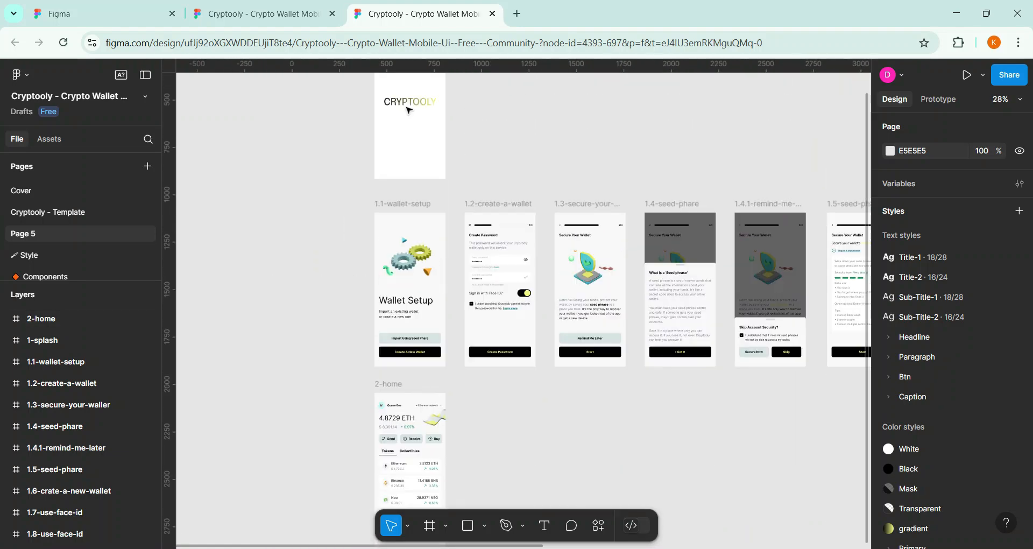
Move the 1-splash frame slightly down toward 1.1-wallet-setup, to X 436, Y 190
{"action": "scroll", "coordinate": [409, 110], "scroll_direction": "up", "scroll_amount": 3}
{"action": "left_click", "coordinate": [402, 189]}
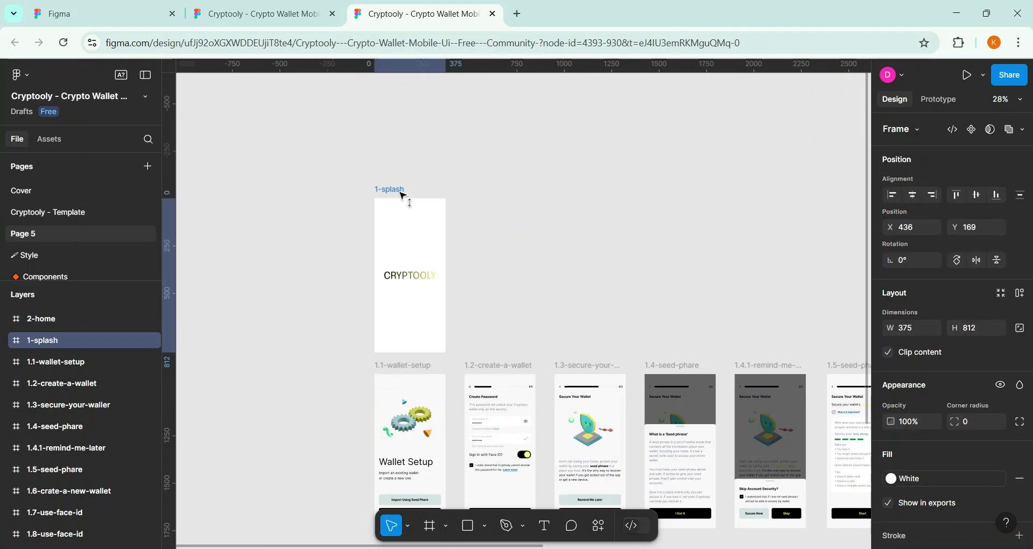
{"action": "left_click_drag", "start_coordinate": [403, 201], "coordinate": [410, 208]}
Move 1-splash and 2-home up together slightly, bringing 2-home closer beneath 1.1-wallet-setup while keeping X at 436
{"action": "scroll", "coordinate": [422, 307], "scroll_direction": "down", "scroll_amount": 4}
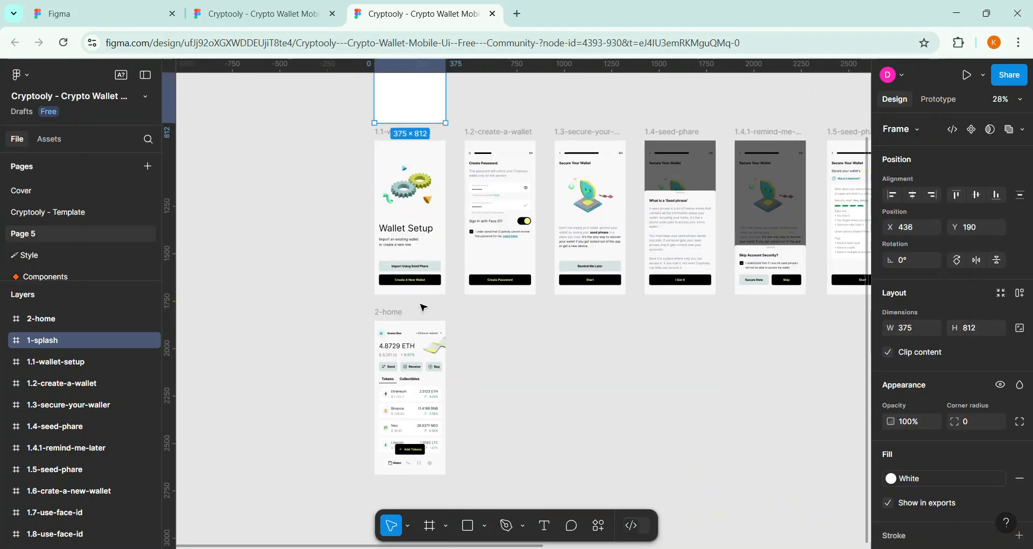
{"action": "left_click", "coordinate": [394, 314], "text": "shift"}
{"action": "left_click_drag", "start_coordinate": [394, 313], "coordinate": [398, 309]}
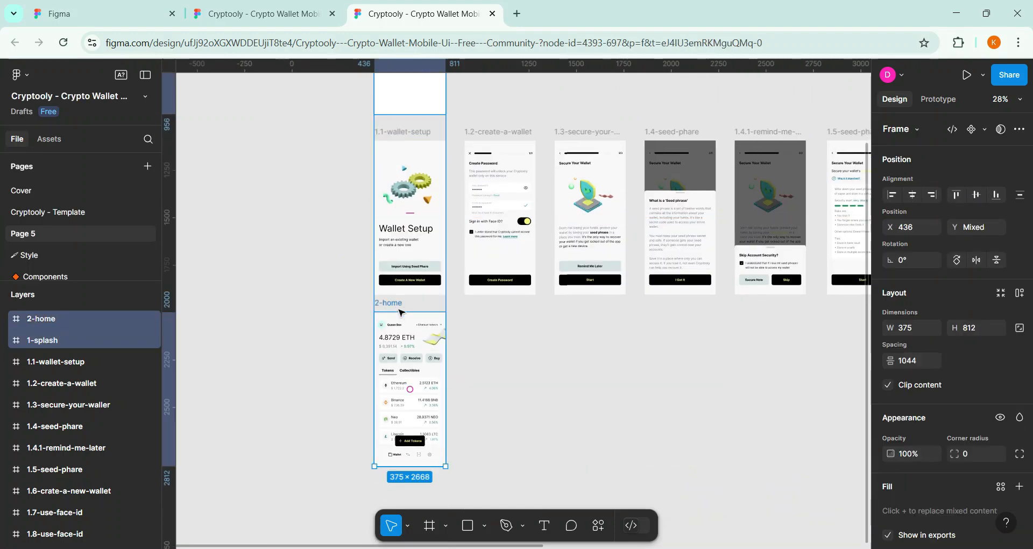
{"action": "left_click", "coordinate": [476, 329]}
Go through the onboarding flow screen by screen, from password creation and seed phrase to 1.11-done, and return to 2-home
{"action": "scroll", "coordinate": [460, 326], "scroll_direction": "right", "scroll_amount": 3}
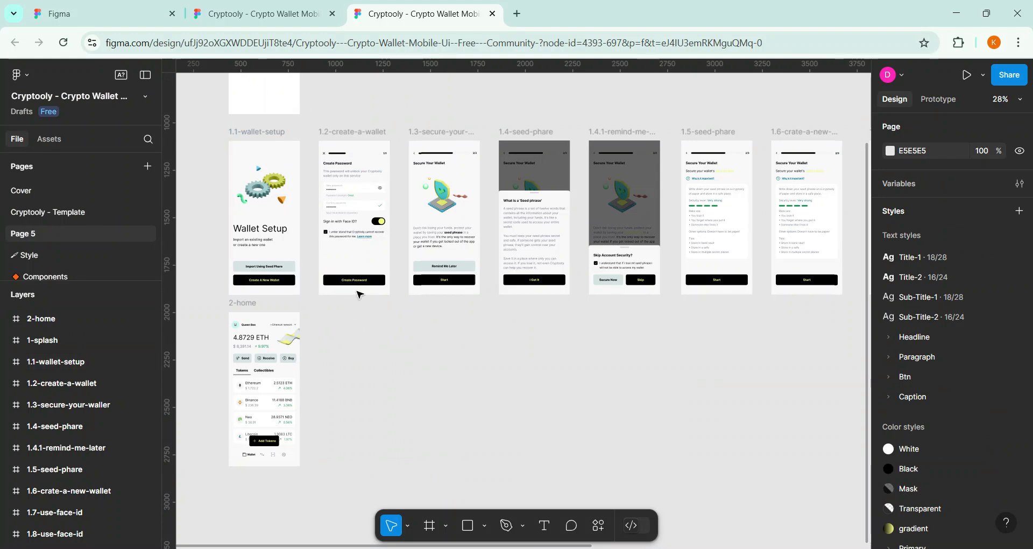
{"action": "scroll", "coordinate": [359, 299], "scroll_direction": "down", "scroll_amount": 3}
{"action": "scroll", "coordinate": [387, 309], "scroll_direction": "up", "scroll_amount": 3}
{"action": "scroll", "coordinate": [398, 315], "scroll_direction": "down", "scroll_amount": 1}
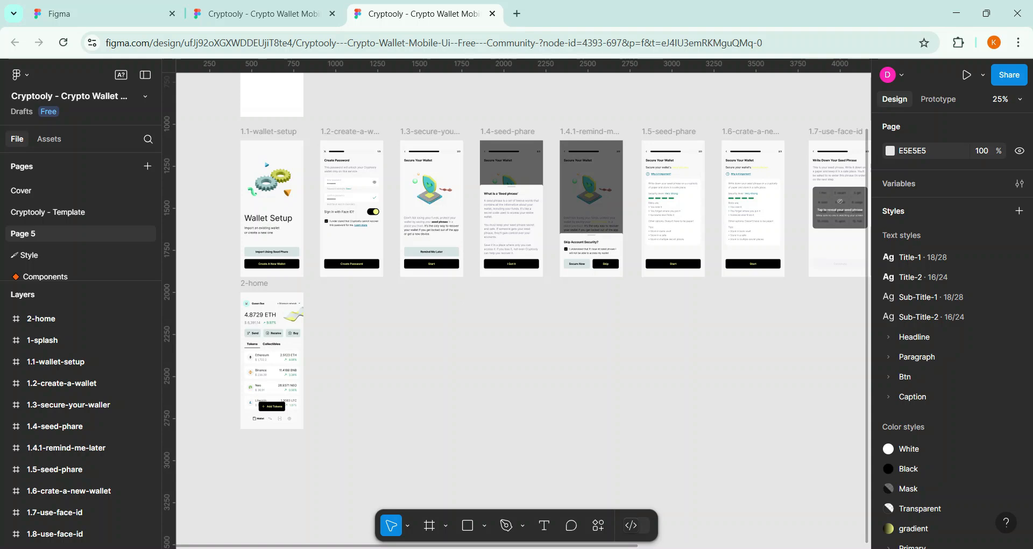
{"action": "scroll", "coordinate": [468, 286], "scroll_direction": "left", "scroll_amount": 3}
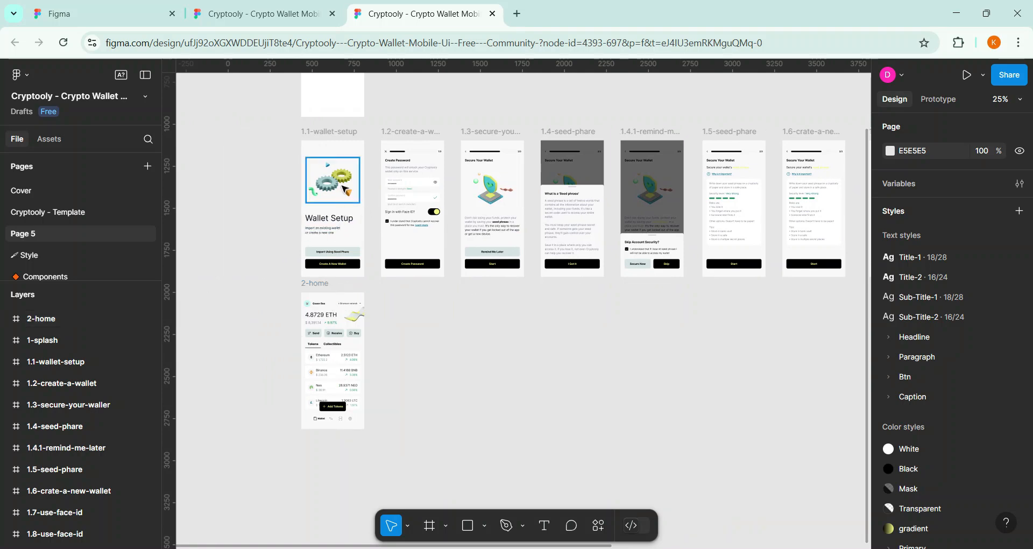
{"action": "scroll", "coordinate": [344, 190], "scroll_direction": "right", "scroll_amount": 3}
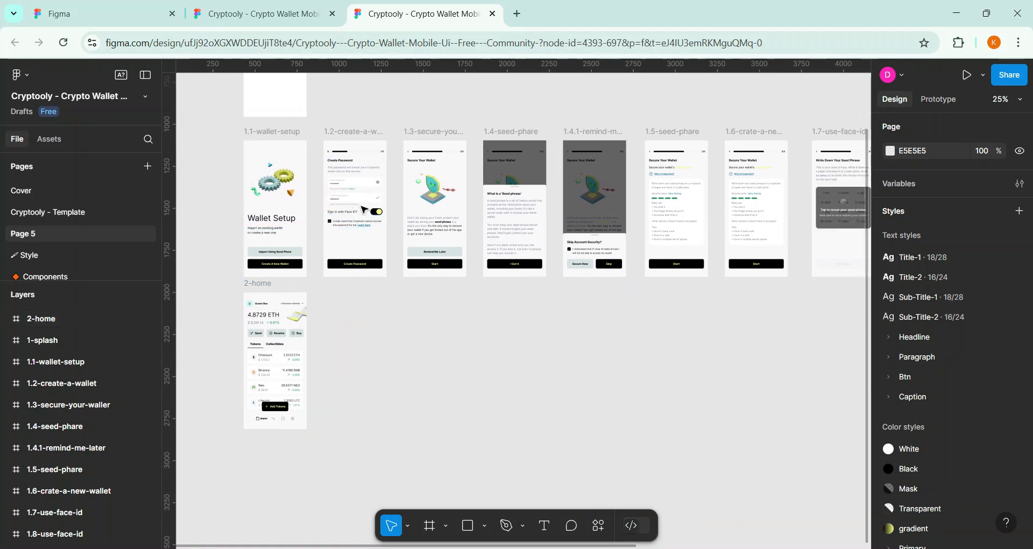
{"action": "scroll", "coordinate": [363, 210], "scroll_direction": "right", "scroll_amount": 1}
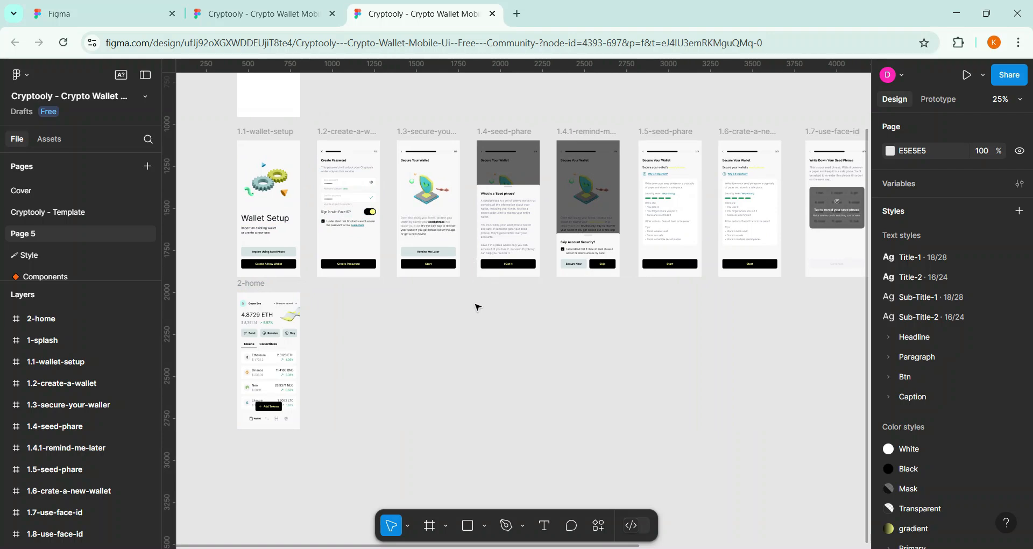
{"action": "scroll", "coordinate": [476, 307], "scroll_direction": "right", "scroll_amount": 8}
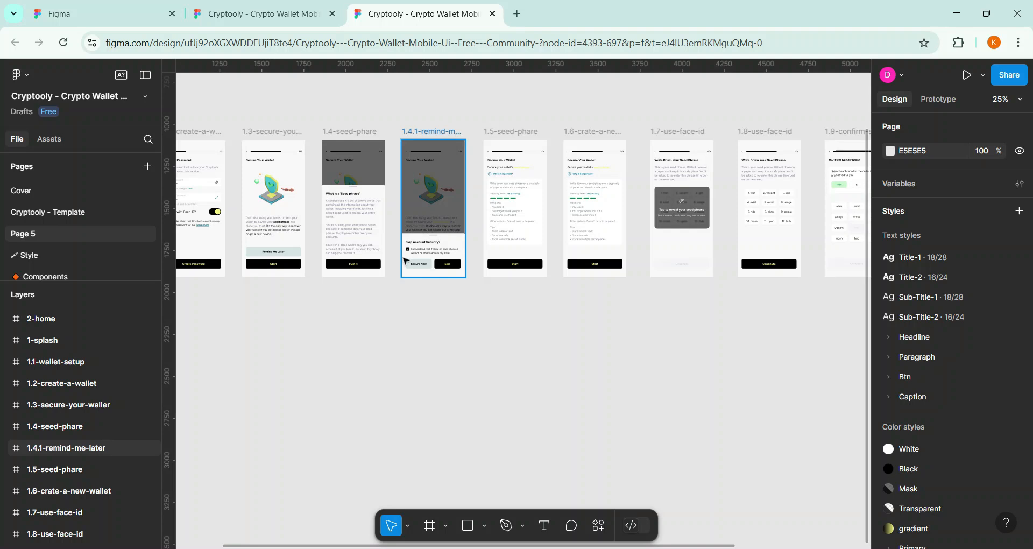
{"action": "scroll", "coordinate": [405, 260], "scroll_direction": "right", "scroll_amount": 10}
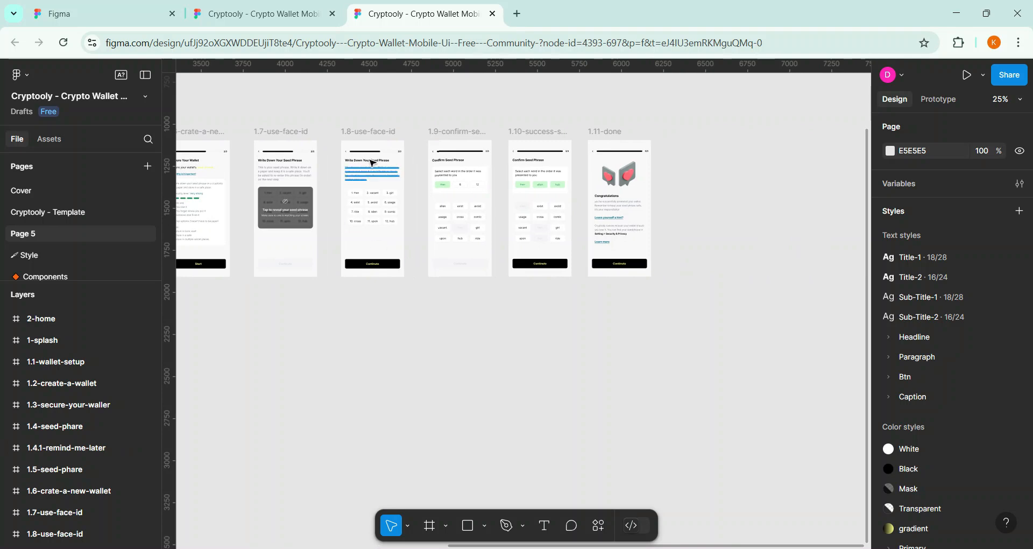
{"action": "scroll", "coordinate": [629, 271], "scroll_direction": "left", "scroll_amount": 6}
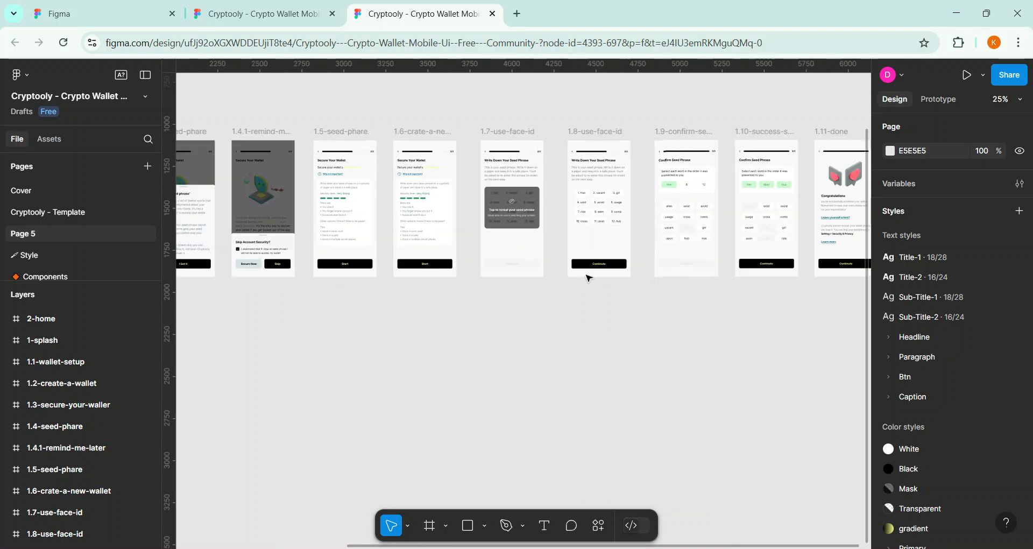
{"action": "scroll", "coordinate": [588, 277], "scroll_direction": "left", "scroll_amount": 9}
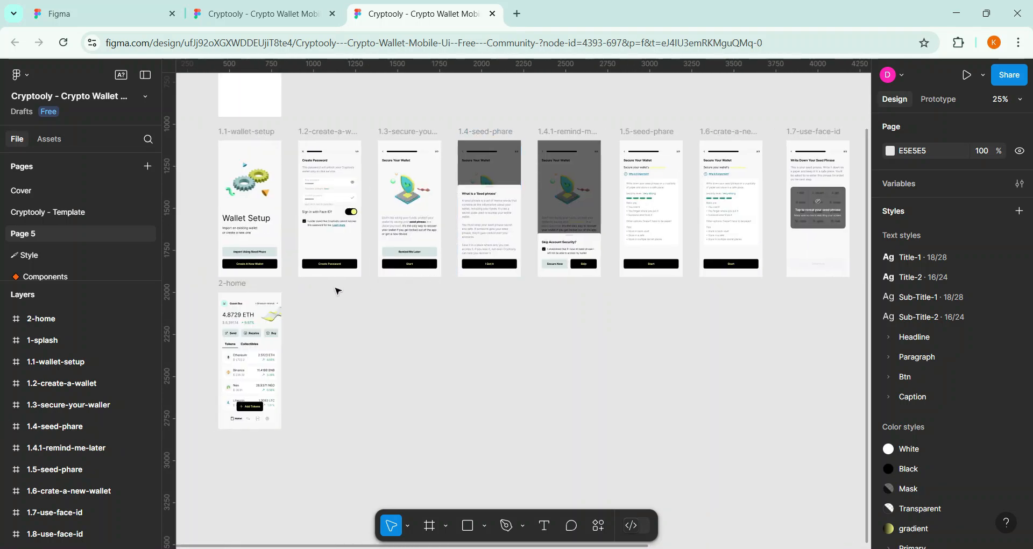
{"action": "scroll", "coordinate": [335, 291], "scroll_direction": "left", "scroll_amount": 4}
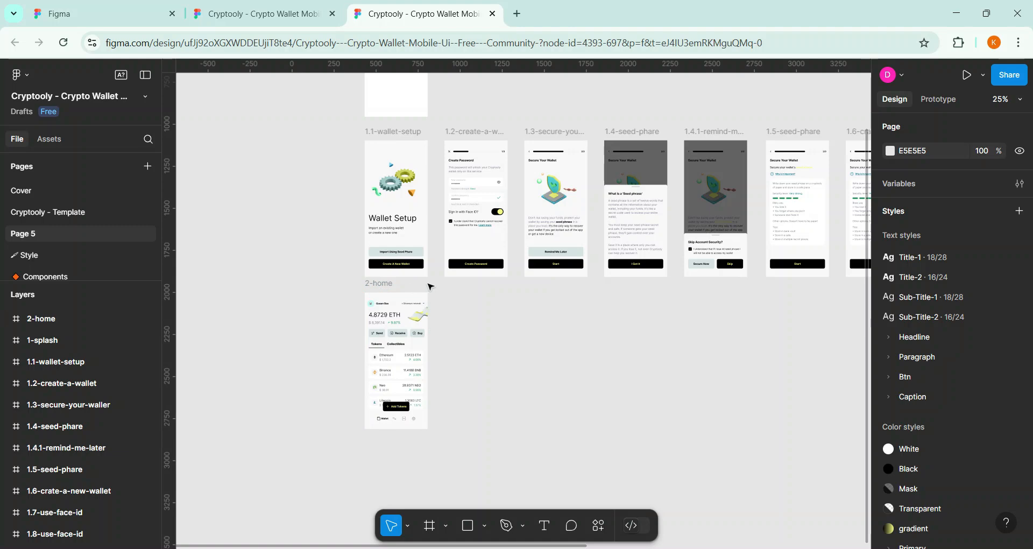
Check the overall page arrangement, with the splash screen, the wallet setup row and the home screen
{"action": "scroll", "coordinate": [420, 283], "scroll_direction": "down", "scroll_amount": 3}
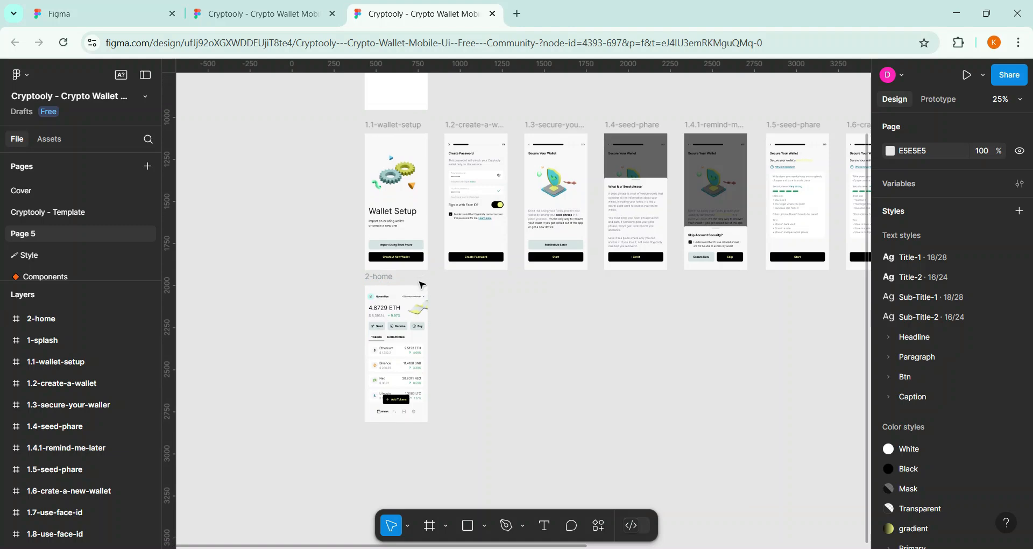
{"action": "scroll", "coordinate": [420, 283], "scroll_direction": "up", "scroll_amount": 3}
{"action": "scroll", "coordinate": [385, 266], "scroll_direction": "up", "scroll_amount": 3}
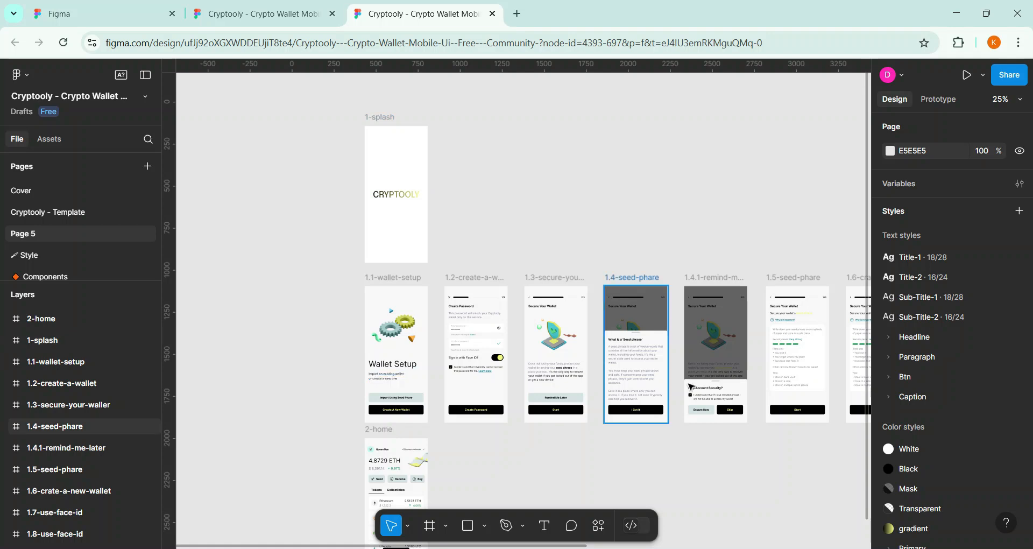
{"action": "scroll", "coordinate": [640, 365], "scroll_direction": "down", "scroll_amount": 2}
{"action": "scroll", "coordinate": [640, 368], "scroll_direction": "right", "scroll_amount": 3}
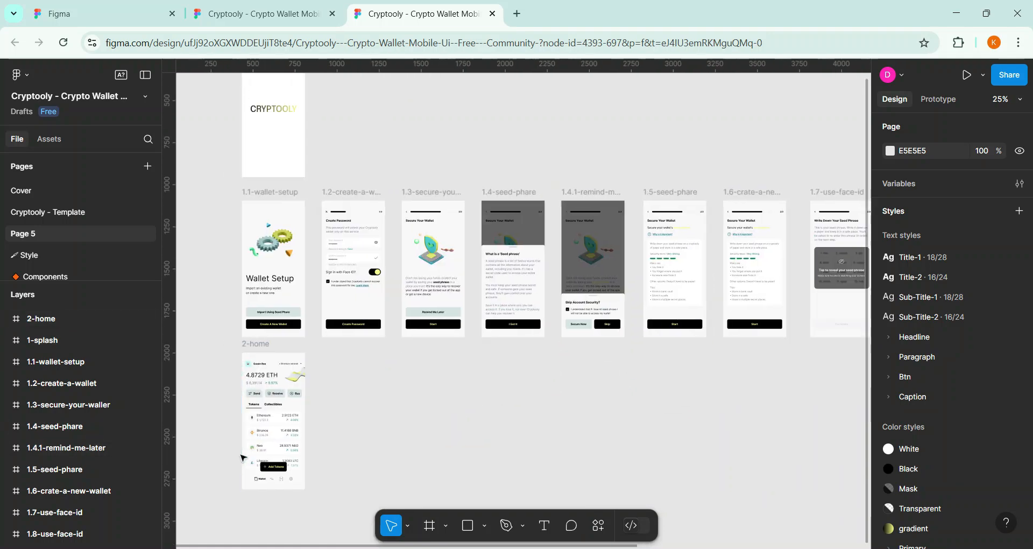
{"action": "scroll", "coordinate": [226, 366], "scroll_direction": "left", "scroll_amount": 4}
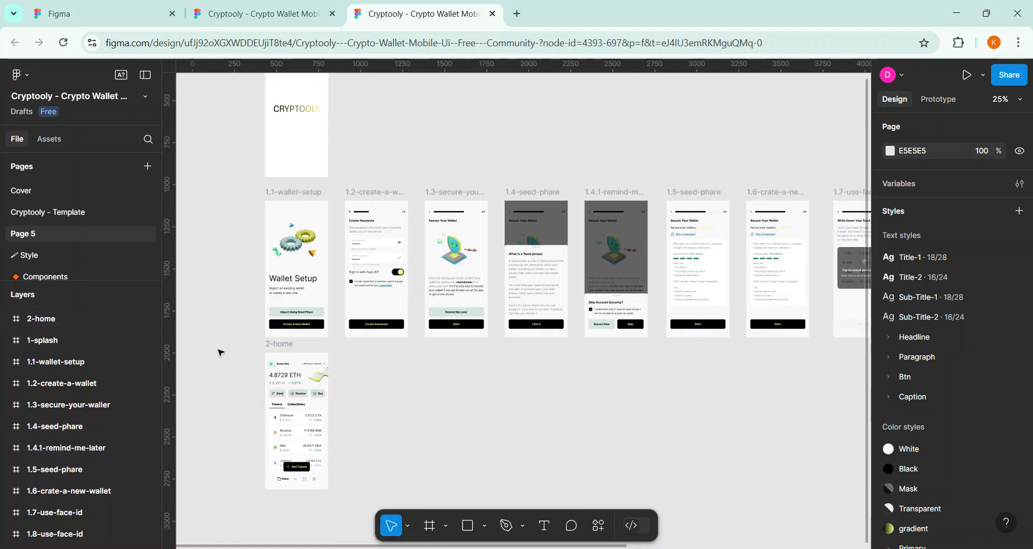
{"action": "scroll", "coordinate": [404, 201], "scroll_direction": "up", "scroll_amount": 1}
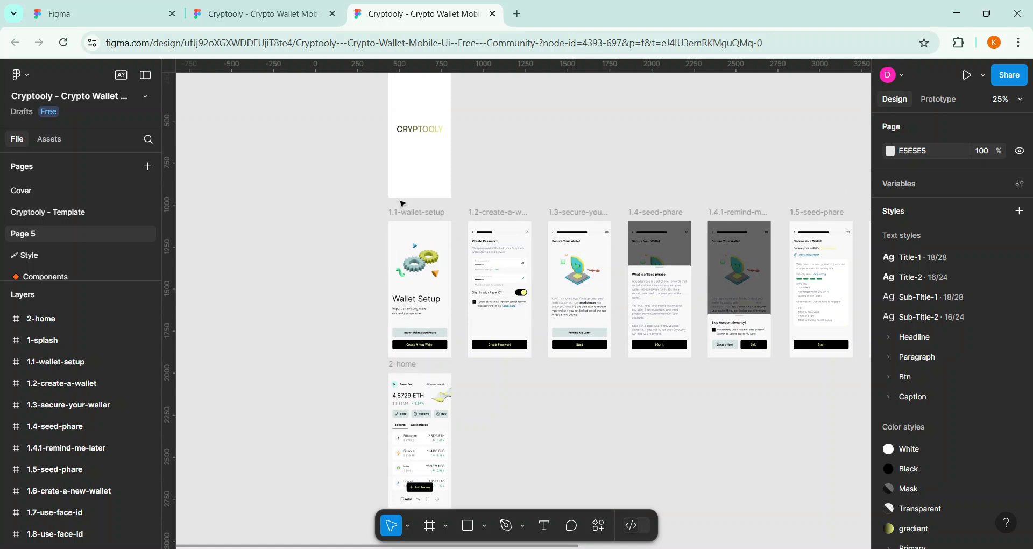
{"action": "scroll", "coordinate": [444, 209], "scroll_direction": "up", "scroll_amount": 1}
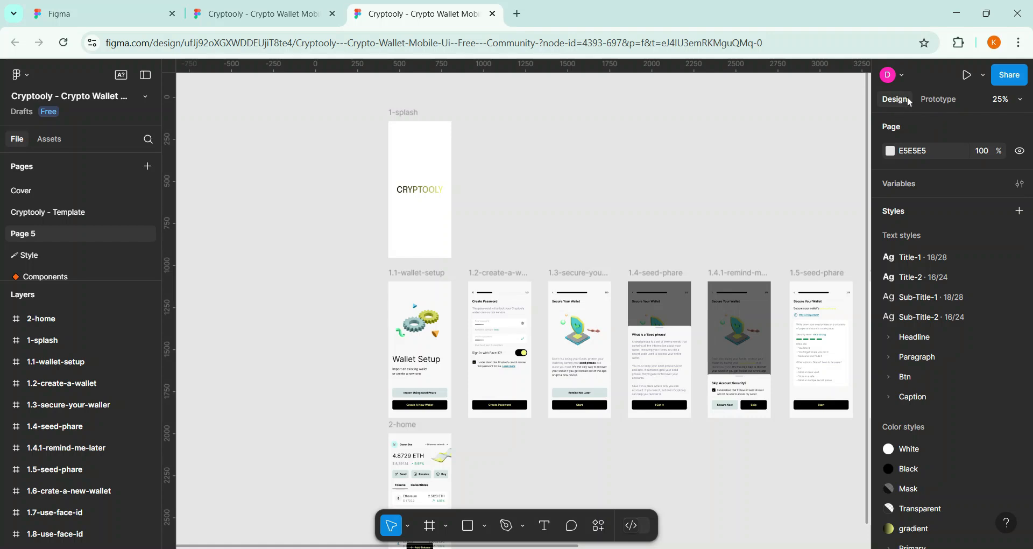
Switch to prototyping mode and examine the connection from 1-splash to 1.1-wallet-setup
{"action": "left_click", "coordinate": [941, 102]}
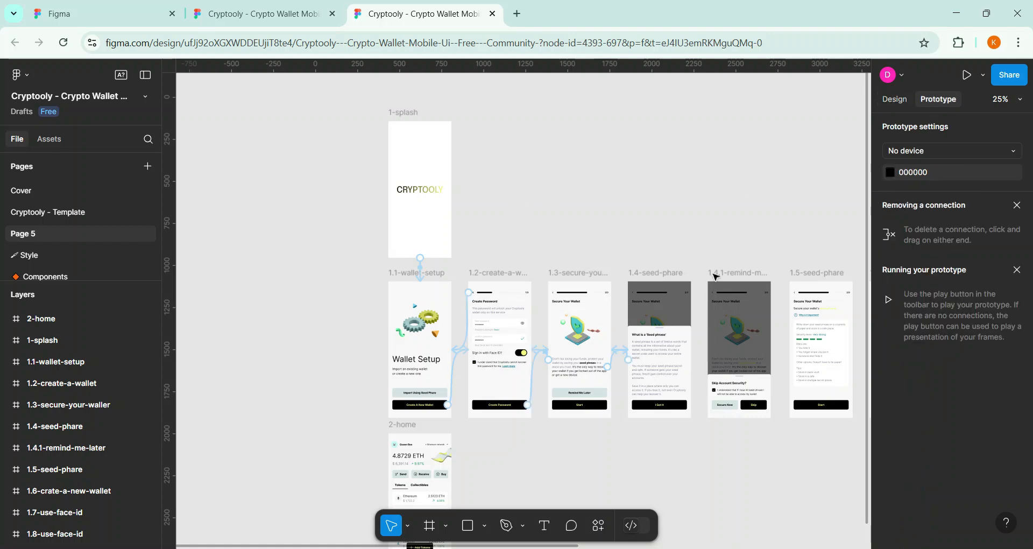
{"action": "scroll", "coordinate": [409, 215], "scroll_direction": "up", "scroll_amount": 5}
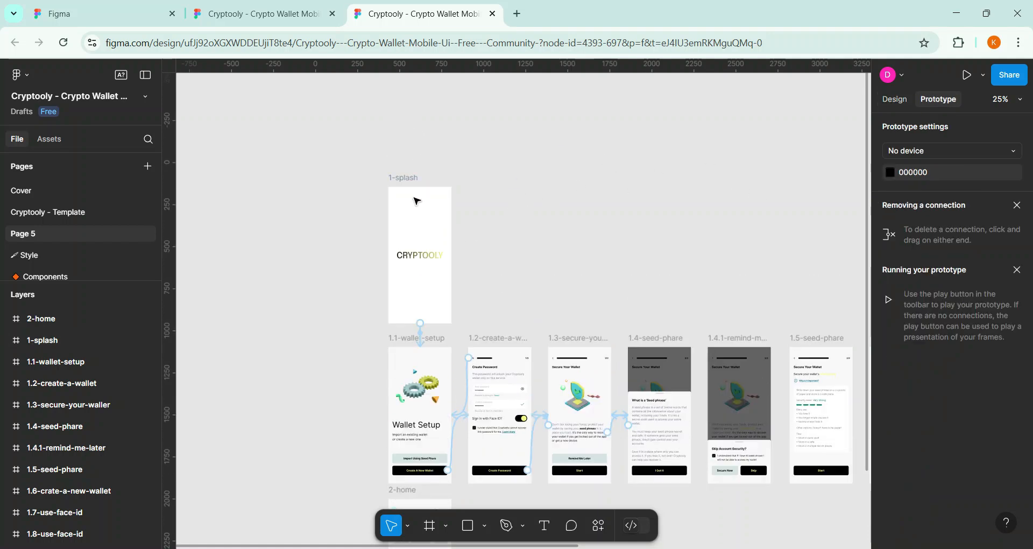
{"action": "scroll", "coordinate": [416, 231], "scroll_direction": "down", "scroll_amount": 5}
{"action": "scroll", "coordinate": [432, 194], "scroll_direction": "up", "scroll_amount": 3}
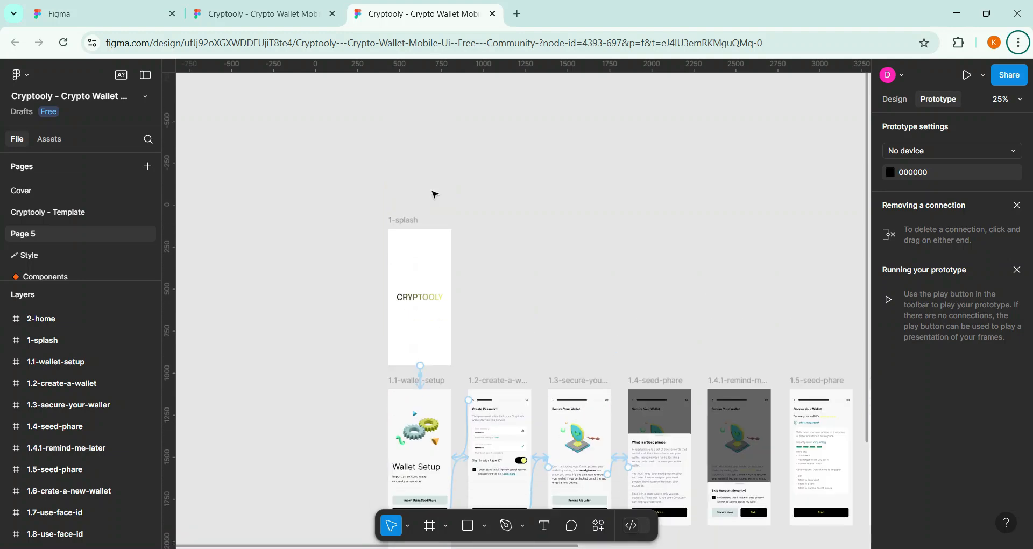
{"action": "scroll", "coordinate": [432, 194], "scroll_direction": "down", "scroll_amount": 1}
{"action": "scroll", "coordinate": [423, 236], "scroll_direction": "up", "scroll_amount": 3}
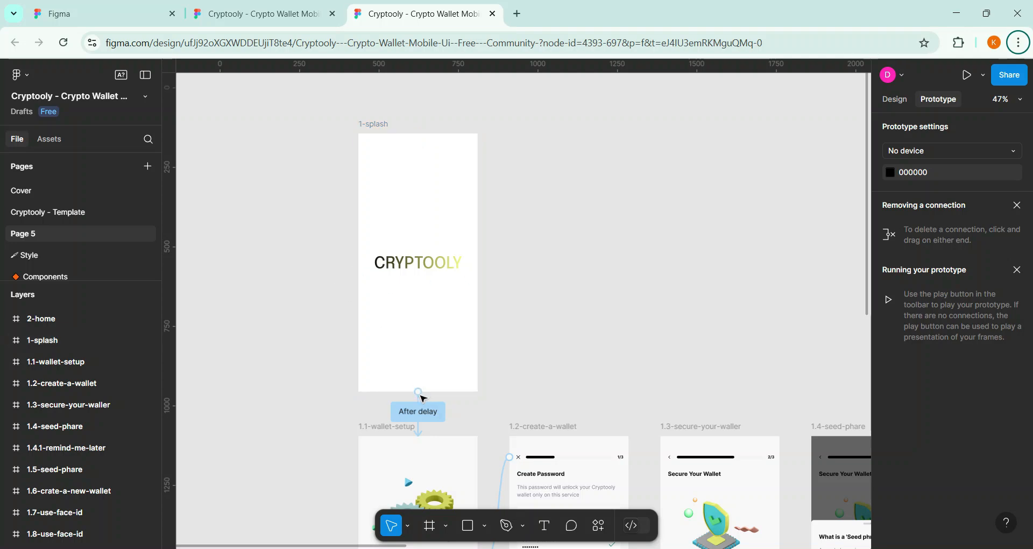
Add a prototype connection from the 1-splash frame to 1.3-secure-your-waller with an On drag trigger and Navigate to action
{"action": "scroll", "coordinate": [371, 161], "scroll_direction": "up", "scroll_amount": 5}
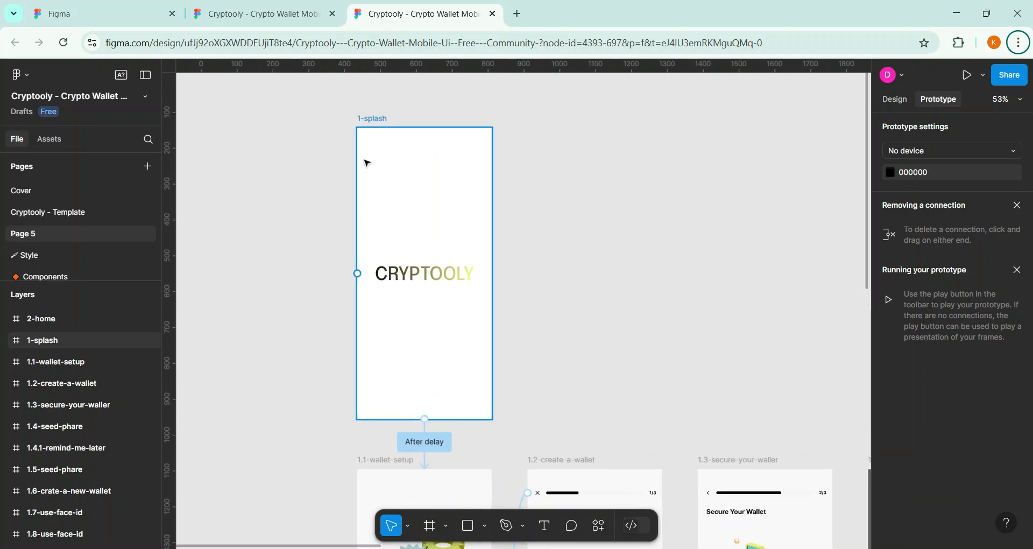
{"action": "left_click", "coordinate": [437, 129]}
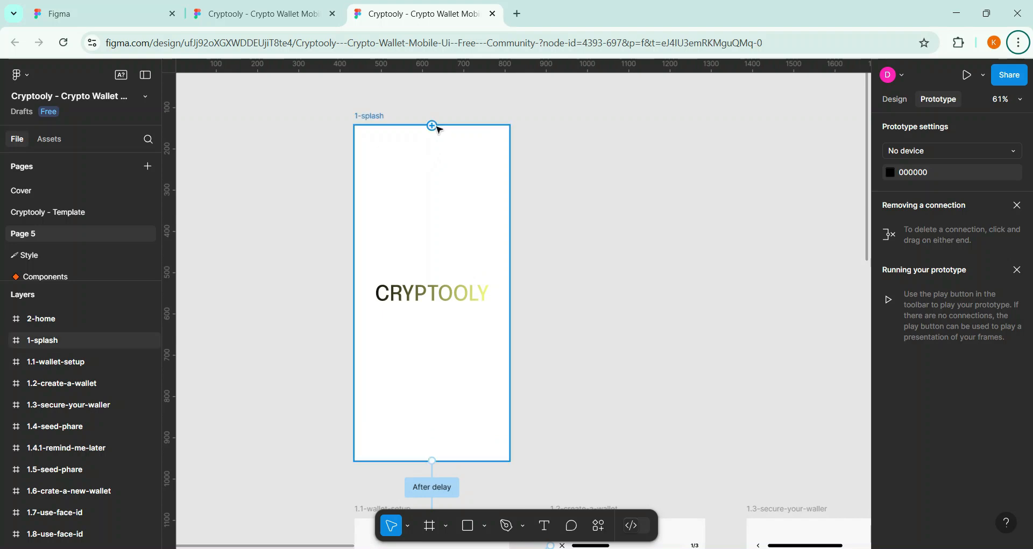
{"action": "left_click_drag", "start_coordinate": [509, 293], "coordinate": [822, 529]}
{"action": "scroll", "coordinate": [780, 431], "scroll_direction": "down", "scroll_amount": 3}
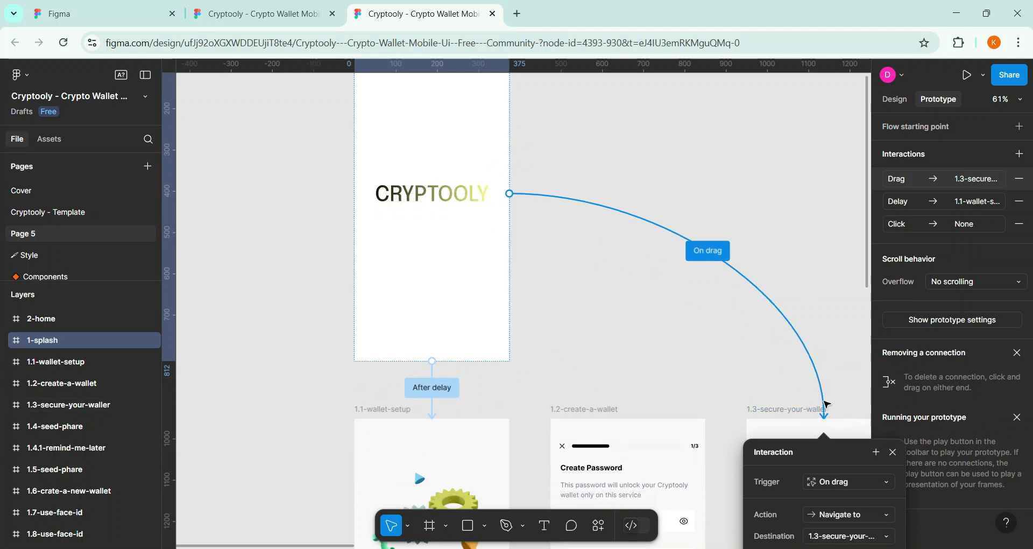
Delete the On drag connection from the 1-splash frame to 1.3-secure-your-waller
{"action": "key", "text": "Delete"}
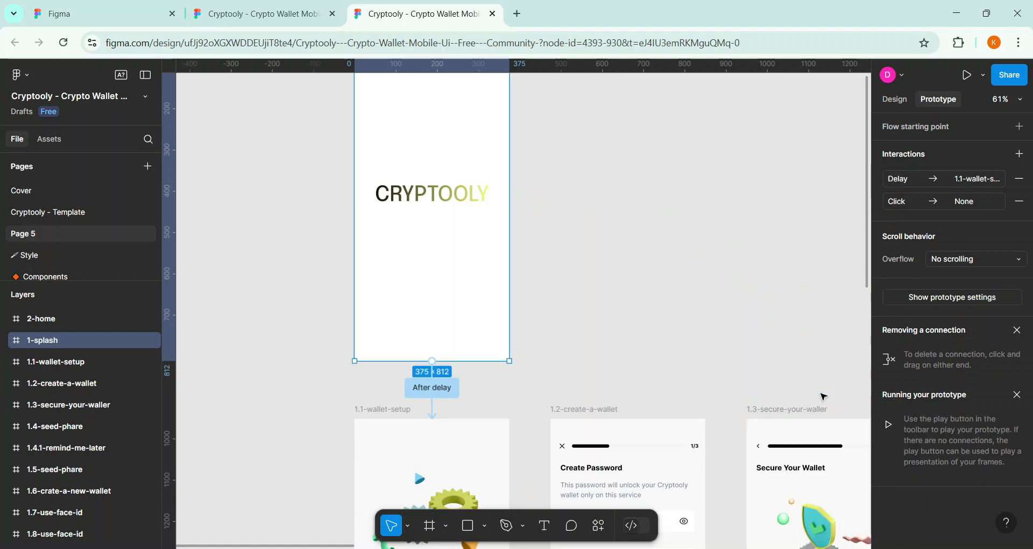
{"action": "scroll", "coordinate": [504, 251], "scroll_direction": "up", "scroll_amount": 5}
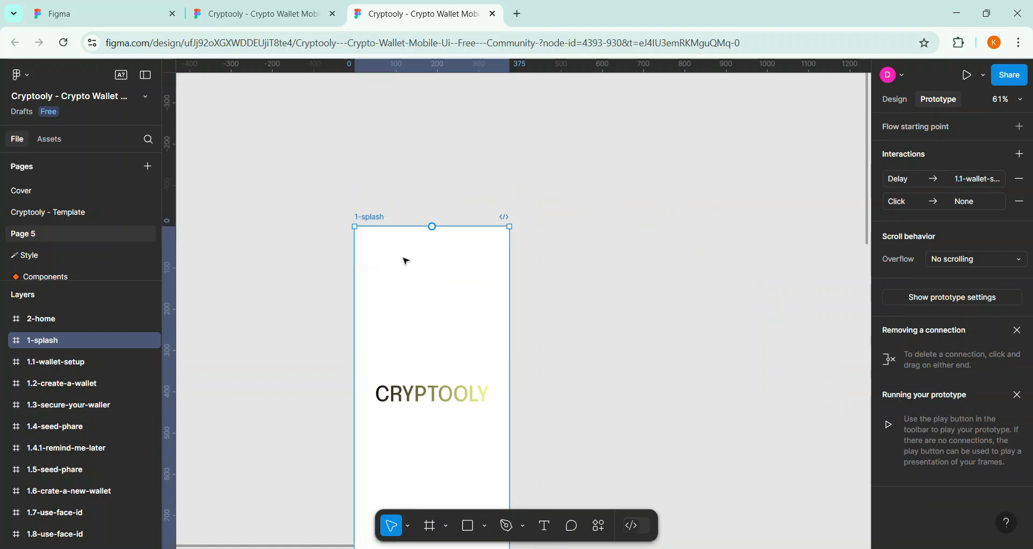
{"action": "scroll", "coordinate": [431, 226], "scroll_direction": "down", "scroll_amount": 4}
{"action": "scroll", "coordinate": [557, 205], "scroll_direction": "up", "scroll_amount": 3}
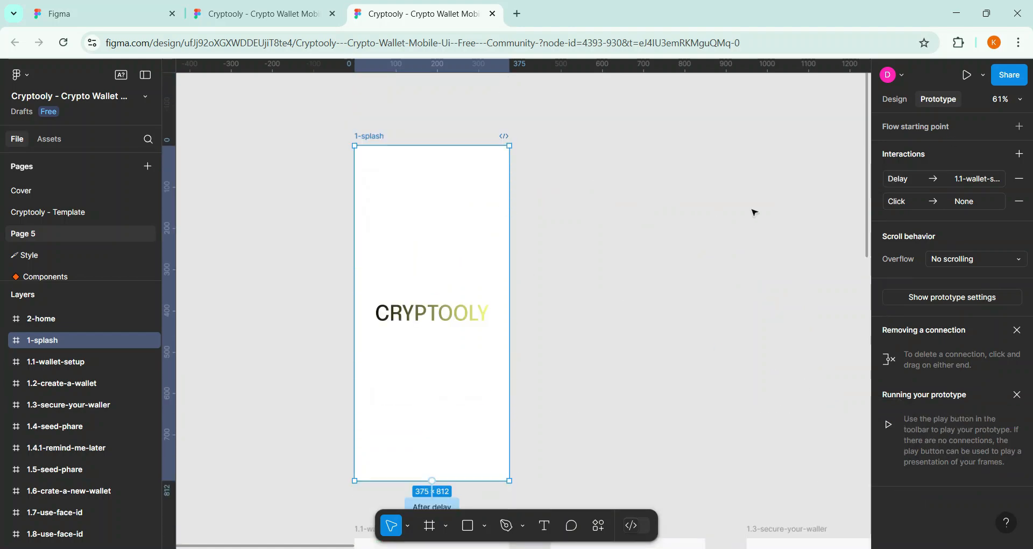
Examine the overall screen layout, from 1-splash along the wallet setup row to 1.11-done and down to 2-home
{"action": "scroll", "coordinate": [752, 214], "scroll_direction": "down", "scroll_amount": 20}
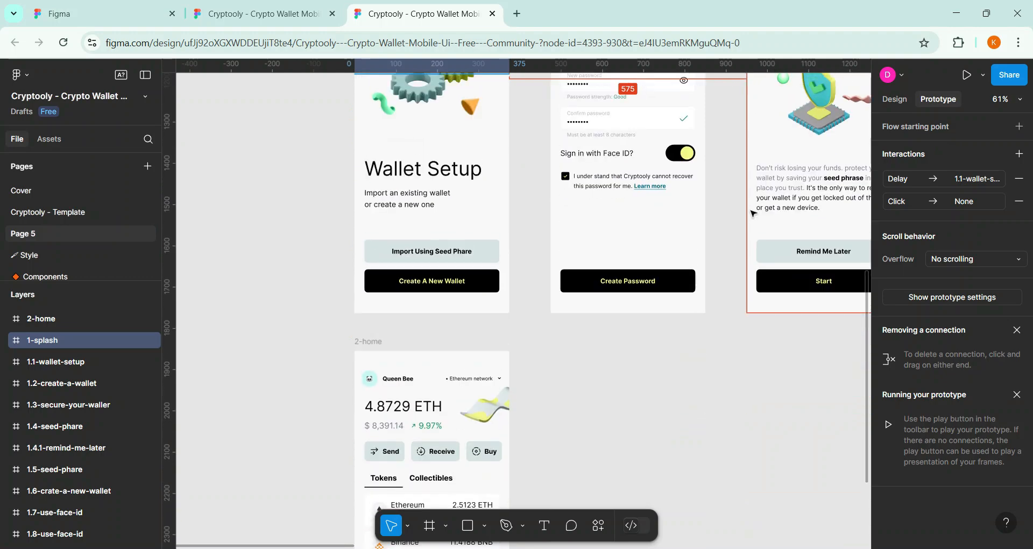
{"action": "scroll", "coordinate": [747, 215], "scroll_direction": "down", "scroll_amount": 5}
{"action": "scroll", "coordinate": [747, 215], "scroll_direction": "up", "scroll_amount": 8}
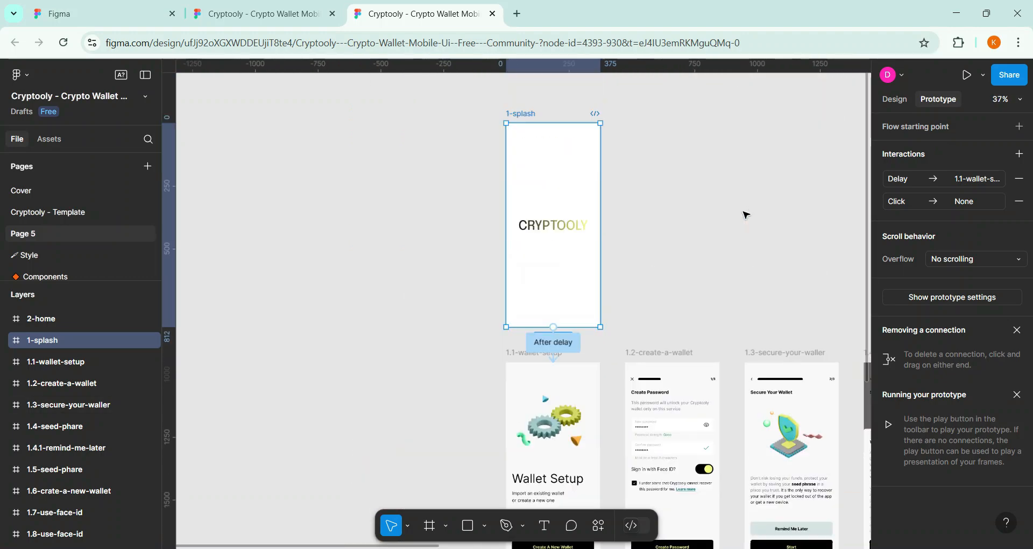
{"action": "scroll", "coordinate": [746, 215], "scroll_direction": "down", "scroll_amount": 1}
{"action": "scroll", "coordinate": [746, 215], "scroll_direction": "right", "scroll_amount": 2}
{"action": "scroll", "coordinate": [745, 214], "scroll_direction": "right", "scroll_amount": 3}
{"action": "scroll", "coordinate": [746, 214], "scroll_direction": "down", "scroll_amount": 5}
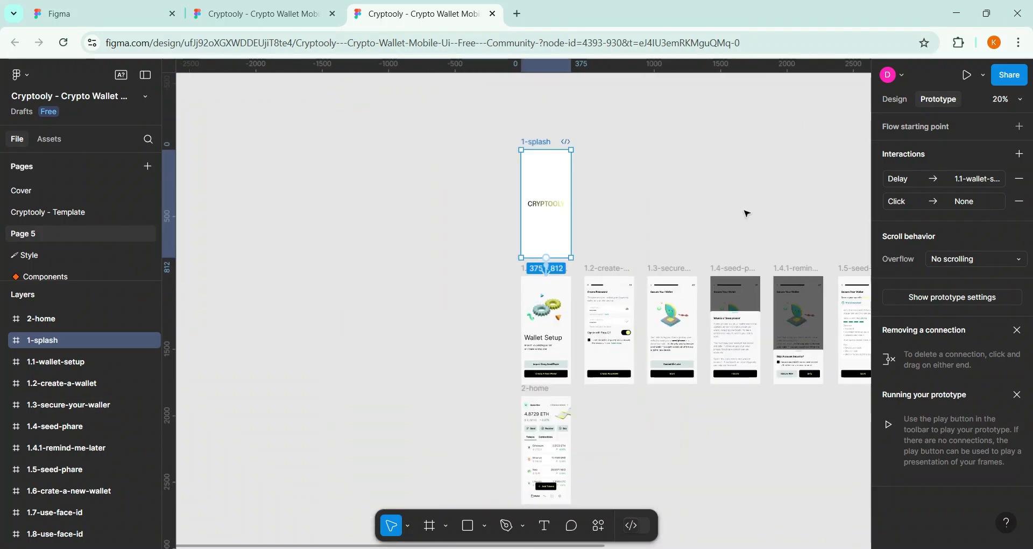
{"action": "scroll", "coordinate": [746, 212], "scroll_direction": "down", "scroll_amount": 3}
{"action": "scroll", "coordinate": [707, 219], "scroll_direction": "up", "scroll_amount": 2}
{"action": "scroll", "coordinate": [753, 189], "scroll_direction": "right", "scroll_amount": 4}
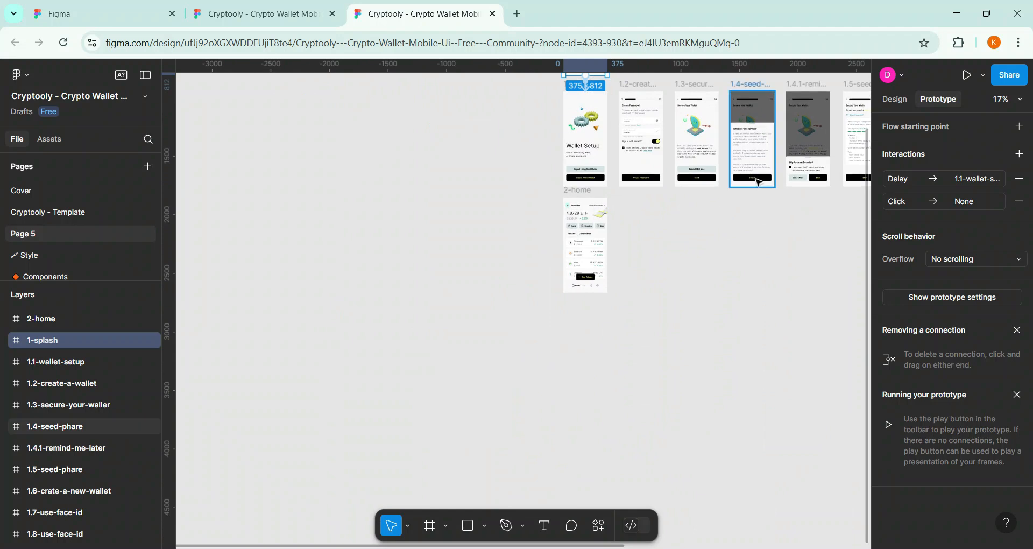
{"action": "scroll", "coordinate": [611, 209], "scroll_direction": "right", "scroll_amount": 4}
{"action": "scroll", "coordinate": [604, 207], "scroll_direction": "down", "scroll_amount": 2}
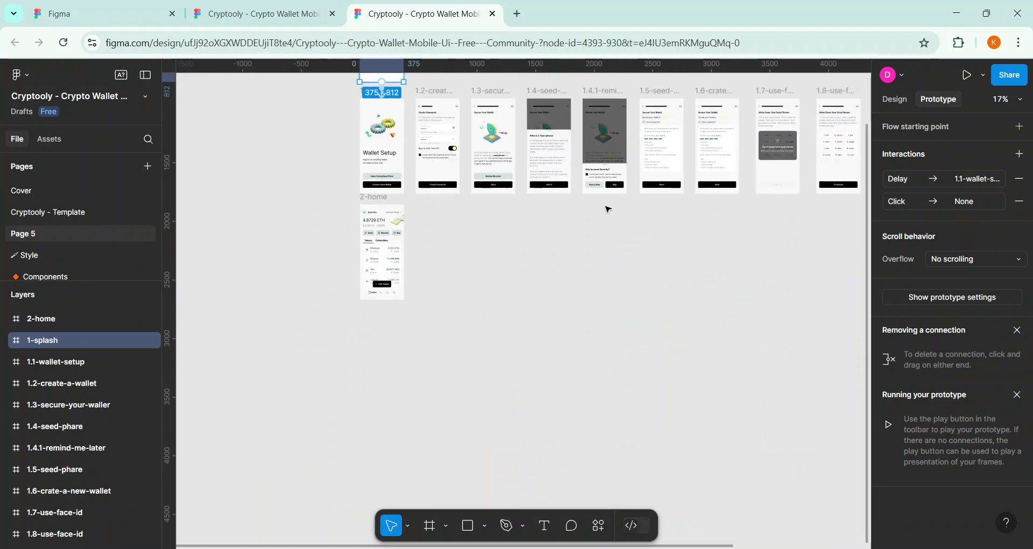
{"action": "scroll", "coordinate": [607, 207], "scroll_direction": "up", "scroll_amount": 2}
{"action": "scroll", "coordinate": [609, 208], "scroll_direction": "down", "scroll_amount": 3}
{"action": "scroll", "coordinate": [806, 169], "scroll_direction": "up", "scroll_amount": 3}
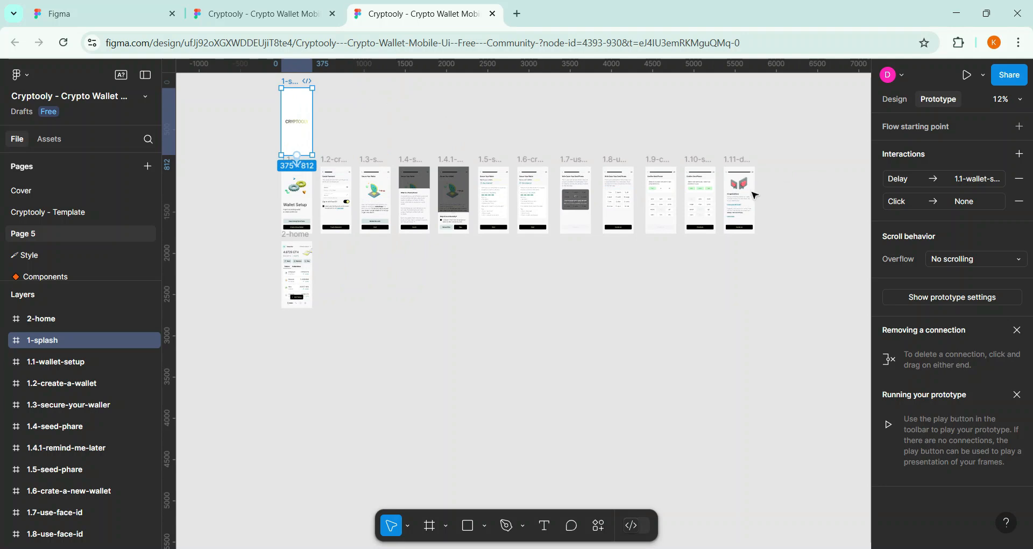
{"action": "scroll", "coordinate": [406, 127], "scroll_direction": "up", "scroll_amount": 1}
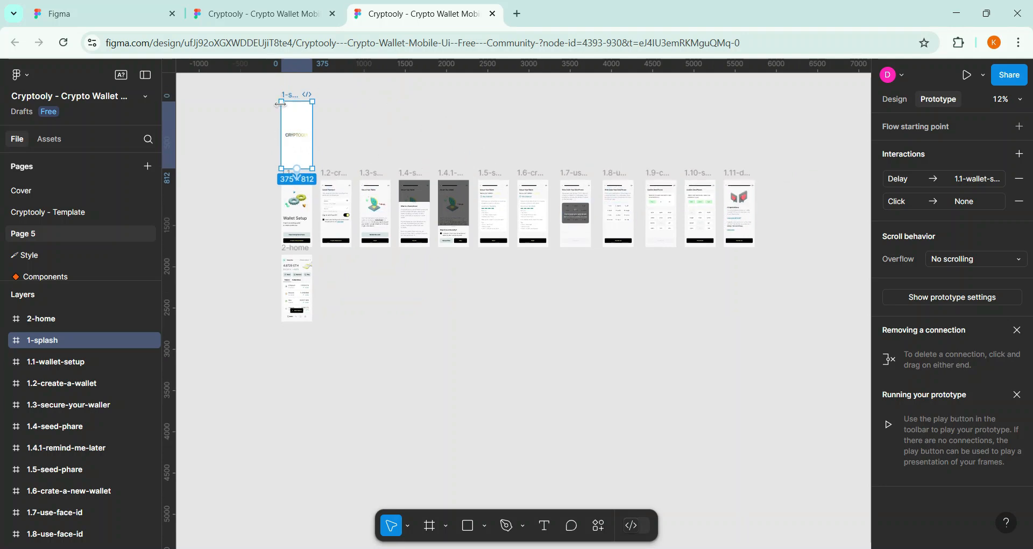
Add a flow starting point to the 1.7-use-face-id frame, present it in a new tab and return to the design file
{"action": "left_click", "coordinate": [571, 179]}
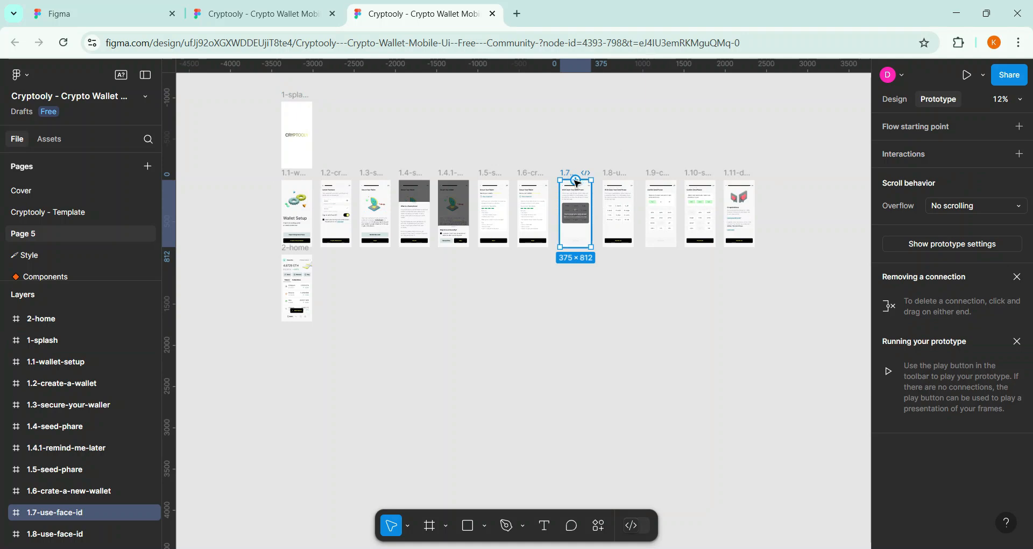
{"action": "left_click", "coordinate": [1019, 126]}
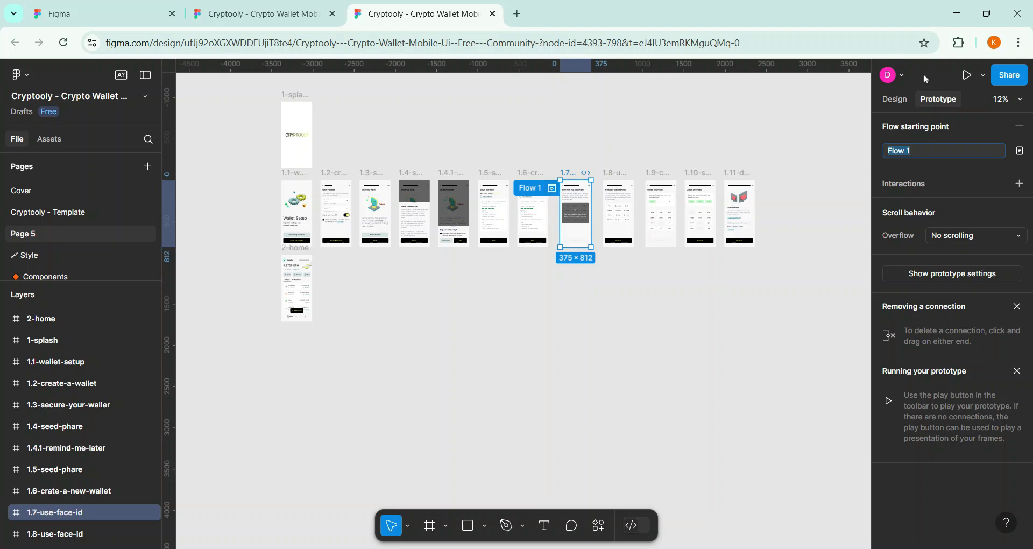
{"action": "left_click", "coordinate": [967, 75]}
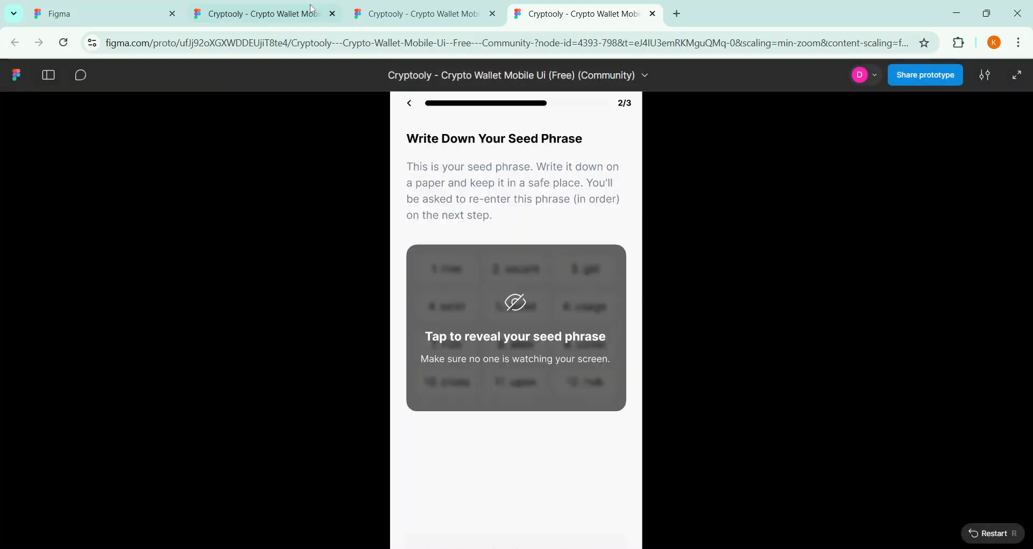
{"action": "left_click", "coordinate": [420, 14]}
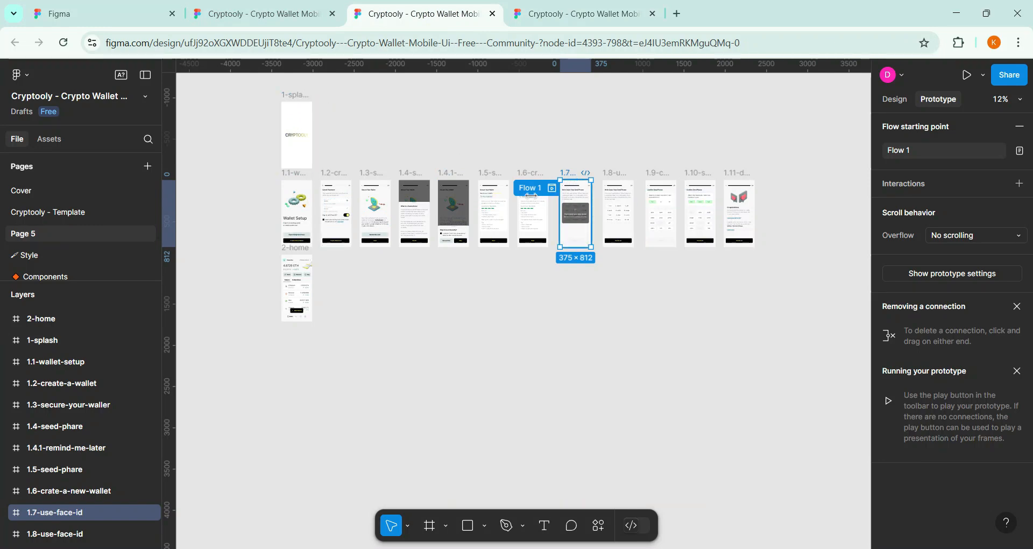
Add a flow starting point to the 1-splash frame, and briefly open the floating preview of Flow 1
{"action": "left_click", "coordinate": [286, 109]}
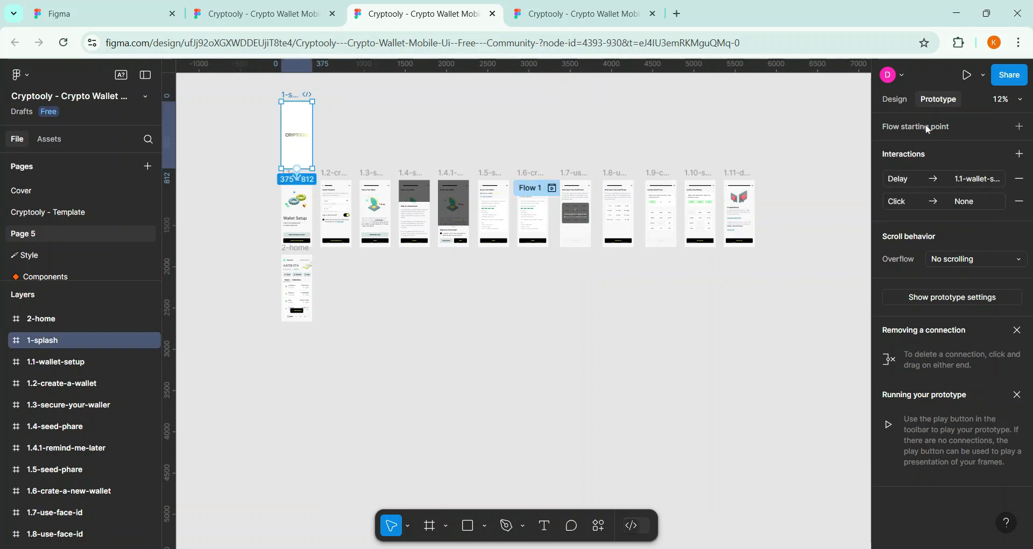
{"action": "left_click", "coordinate": [1018, 126]}
{"action": "left_click", "coordinate": [551, 188]}
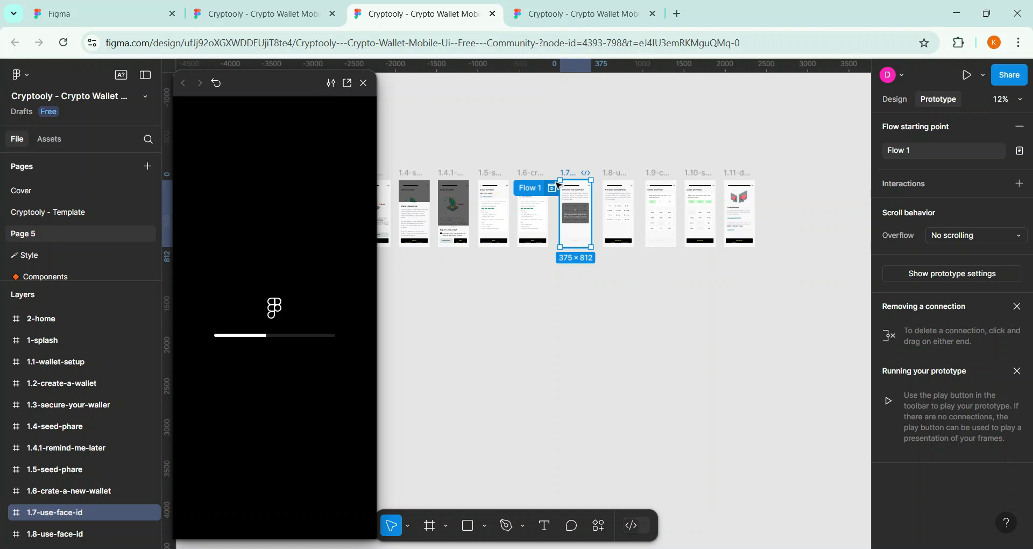
{"action": "left_click", "coordinate": [364, 83]}
Delete the 1.7-use-face-id frame, and undo the deletion along with the flow starting points
{"action": "key", "text": "Delete"}
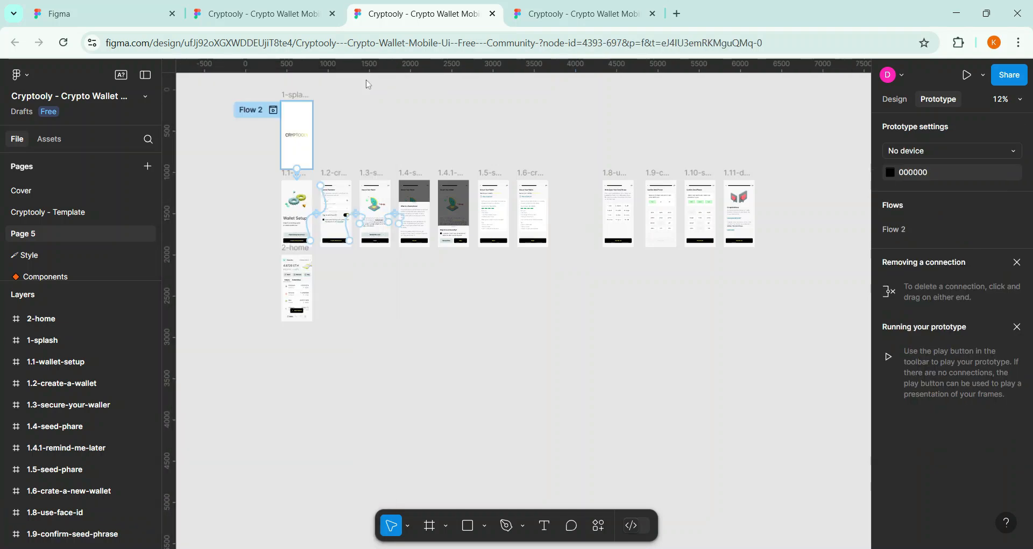
{"action": "key", "text": "ctrl+z"}
{"action": "key", "text": "ctrl+z"}
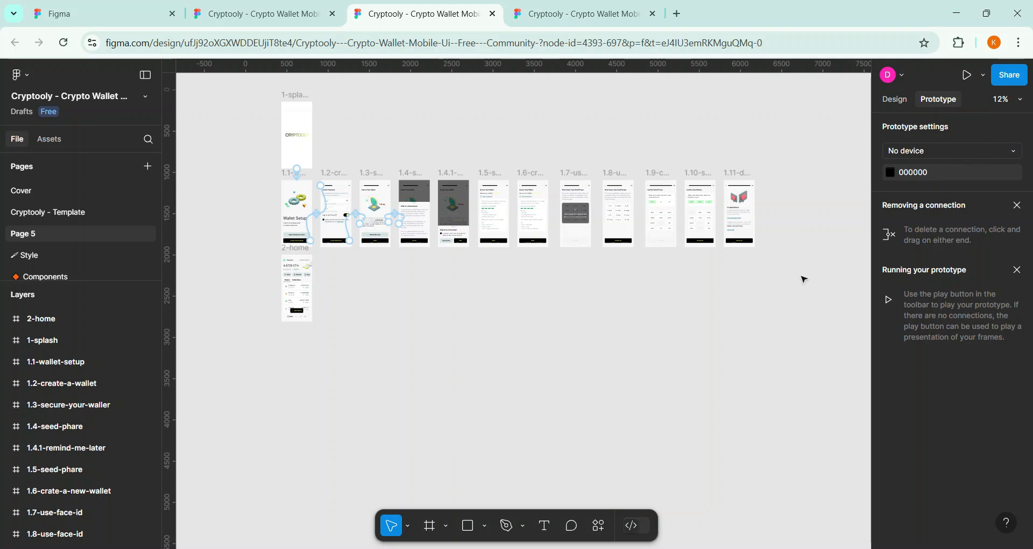
Duplicate the 1.7-use-face-id frame and place the copy in the empty canvas area below the wallet setup row
{"action": "scroll", "coordinate": [511, 335], "scroll_direction": "down", "scroll_amount": 5}
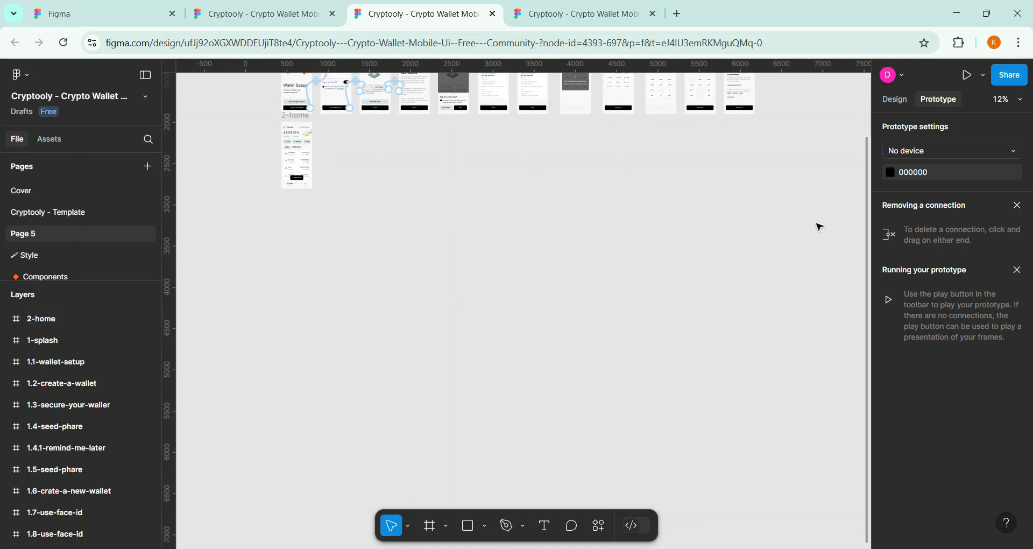
{"action": "scroll", "coordinate": [673, 185], "scroll_direction": "up", "scroll_amount": 3}
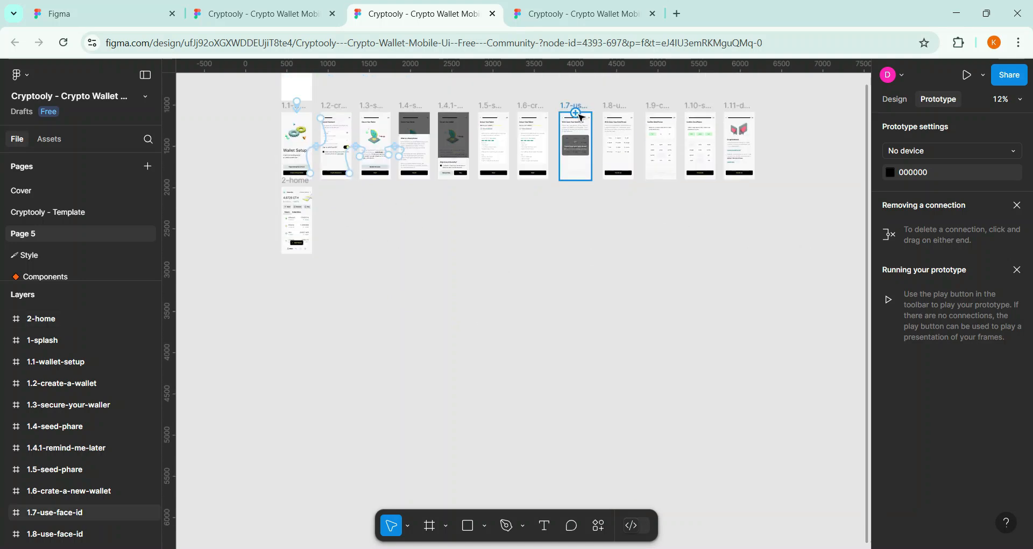
{"action": "left_click_drag", "start_coordinate": [592, 146], "coordinate": [597, 276]}
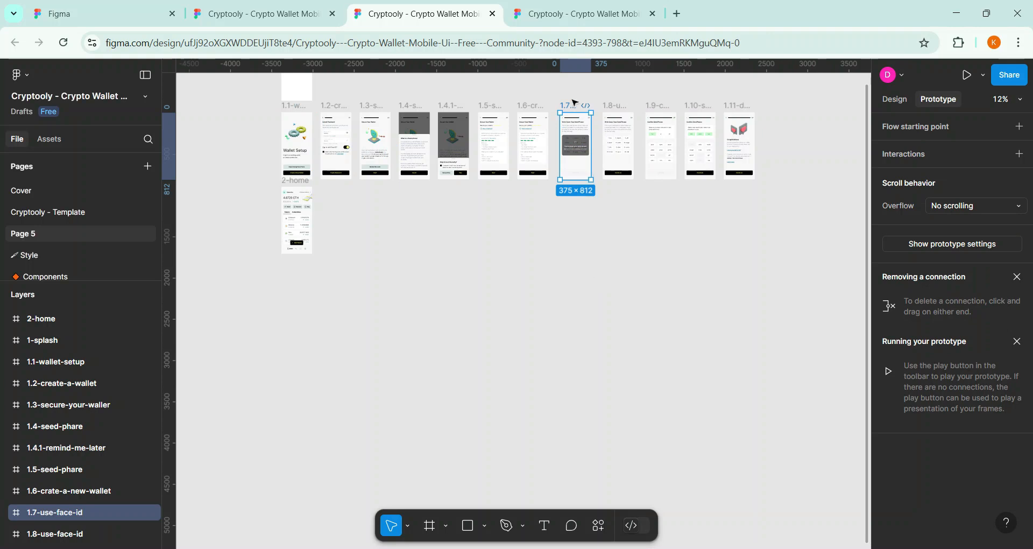
{"action": "left_click_drag", "start_coordinate": [574, 118], "coordinate": [587, 246]}
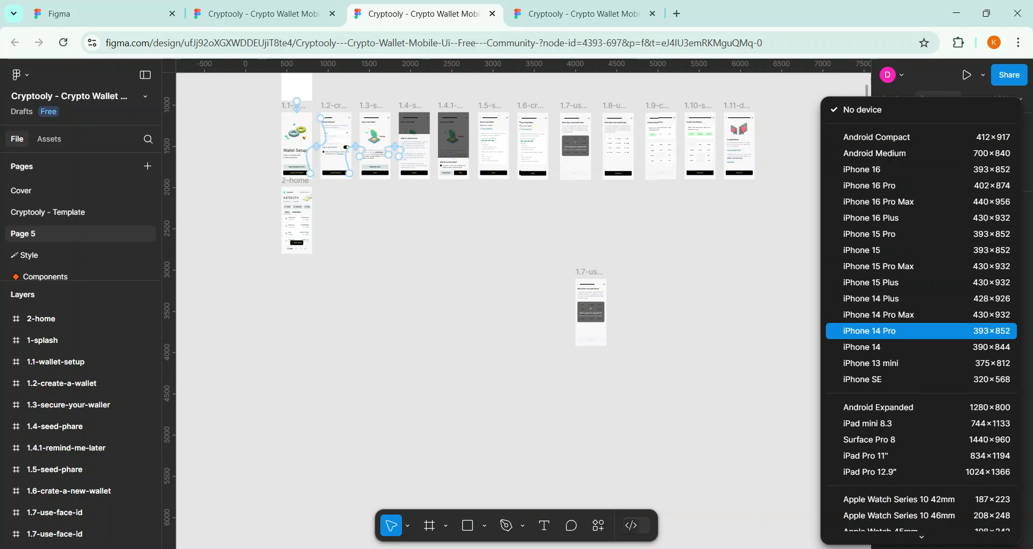
Set the prototype device to iPhone 16 in Black with portrait orientation
{"action": "left_click", "coordinate": [899, 169]}
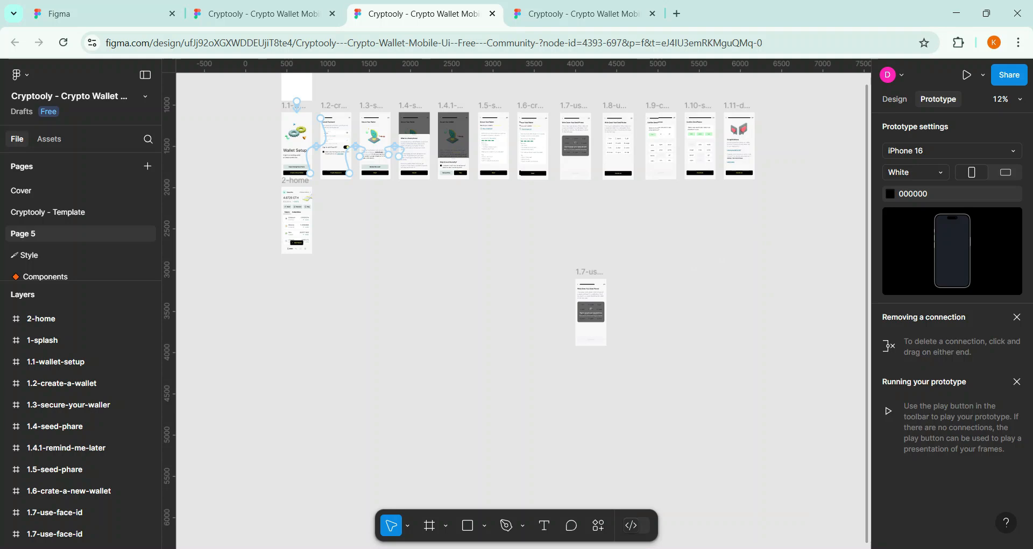
{"action": "left_click", "coordinate": [942, 172]}
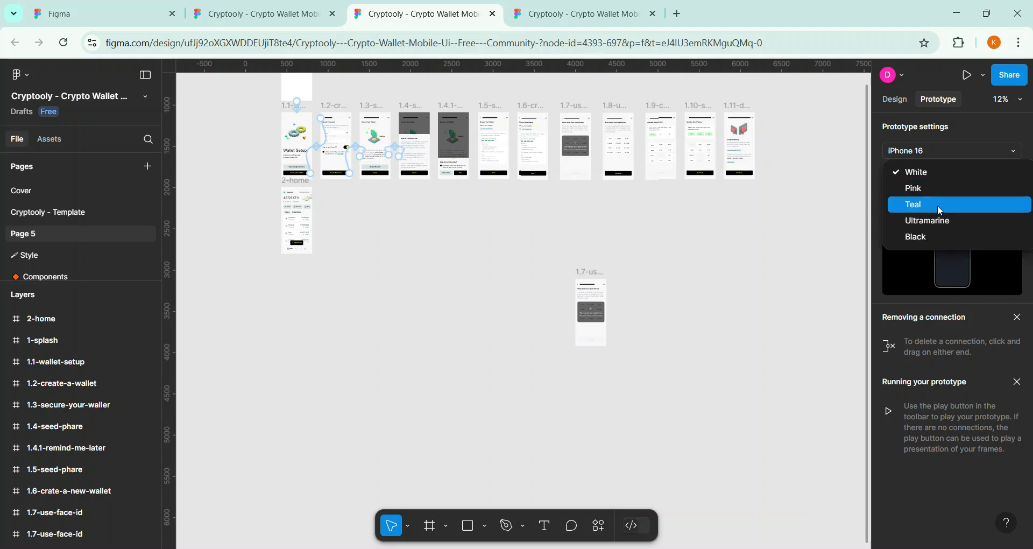
{"action": "left_click", "coordinate": [942, 237]}
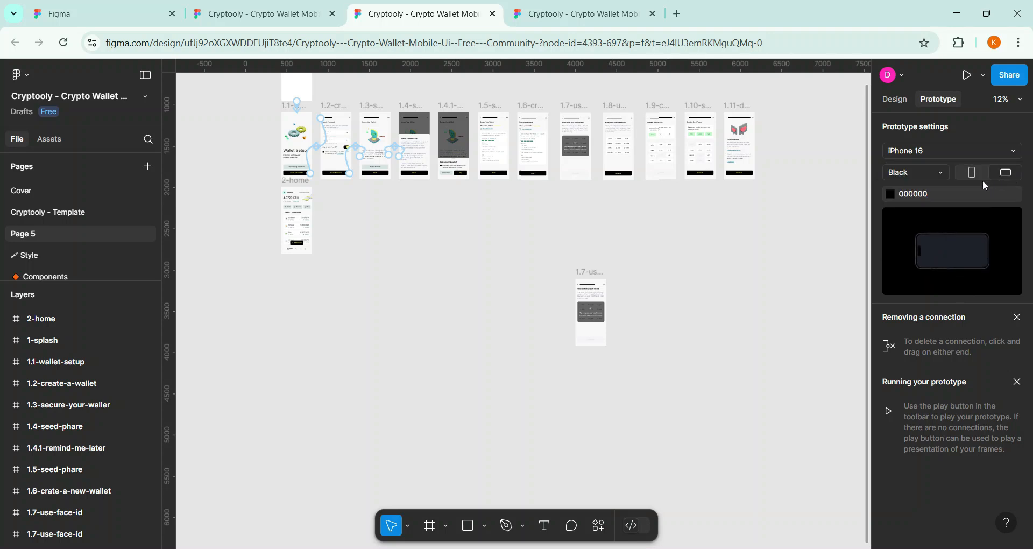
{"action": "left_click", "coordinate": [973, 173]}
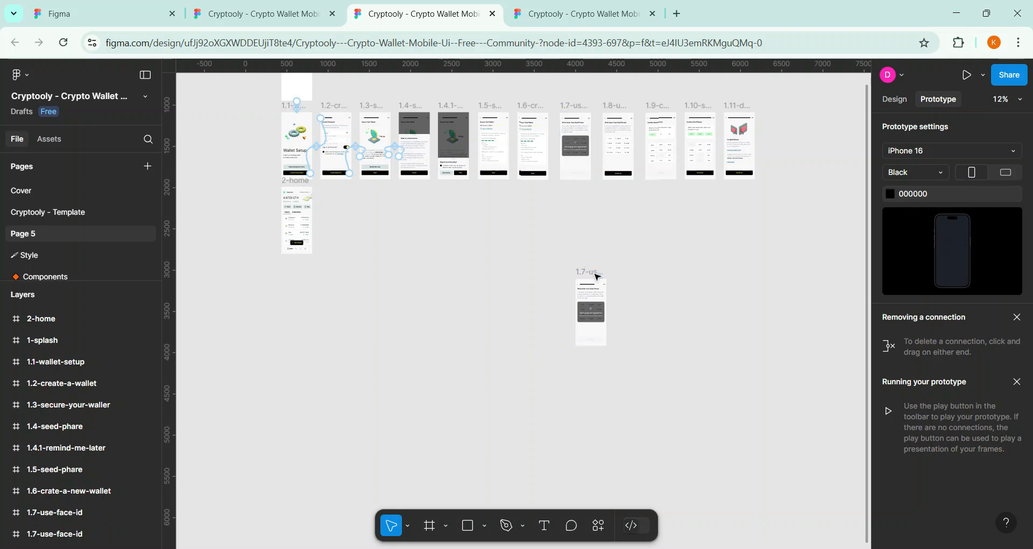
Add a flow starting point to the copied 1.7-use-face-id frame below the row
{"action": "left_click", "coordinate": [595, 276]}
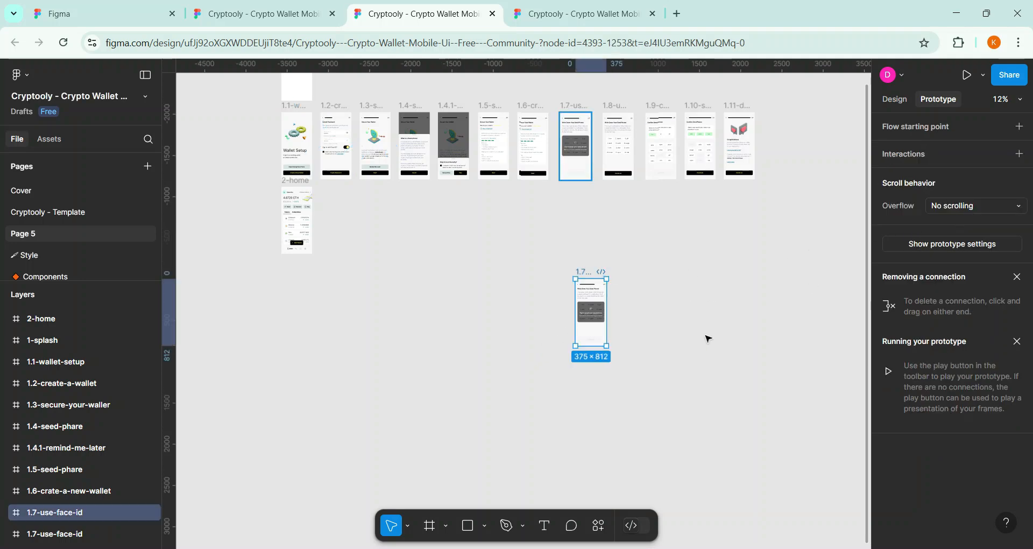
{"action": "left_click", "coordinate": [708, 338]}
{"action": "left_click", "coordinate": [605, 275]}
{"action": "left_click", "coordinate": [815, 204]}
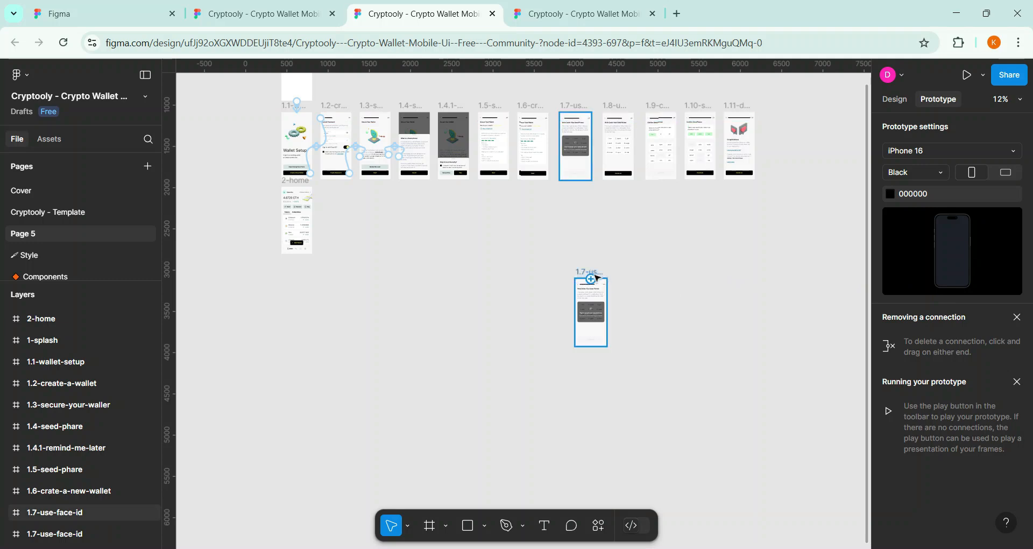
{"action": "left_click", "coordinate": [601, 272]}
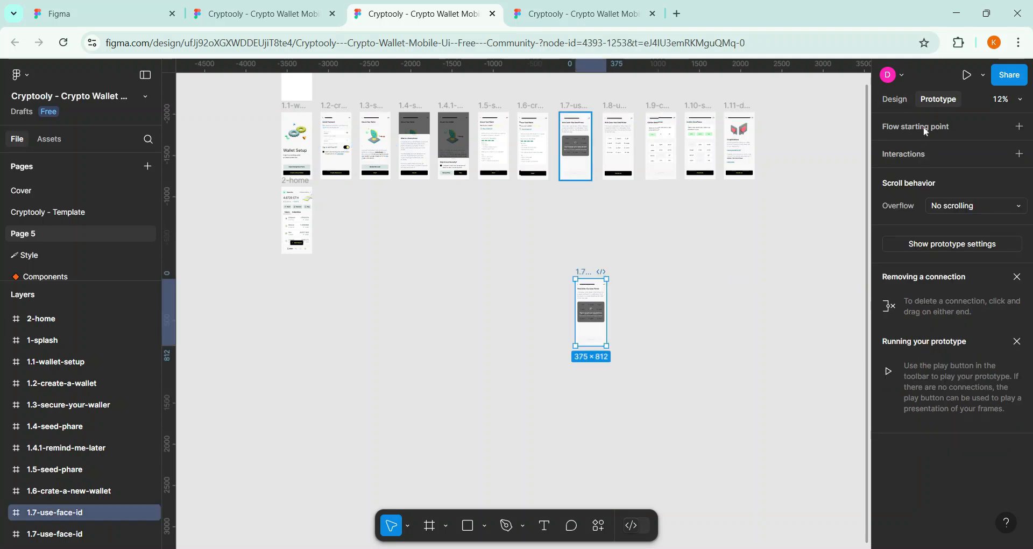
{"action": "left_click", "coordinate": [1019, 126]}
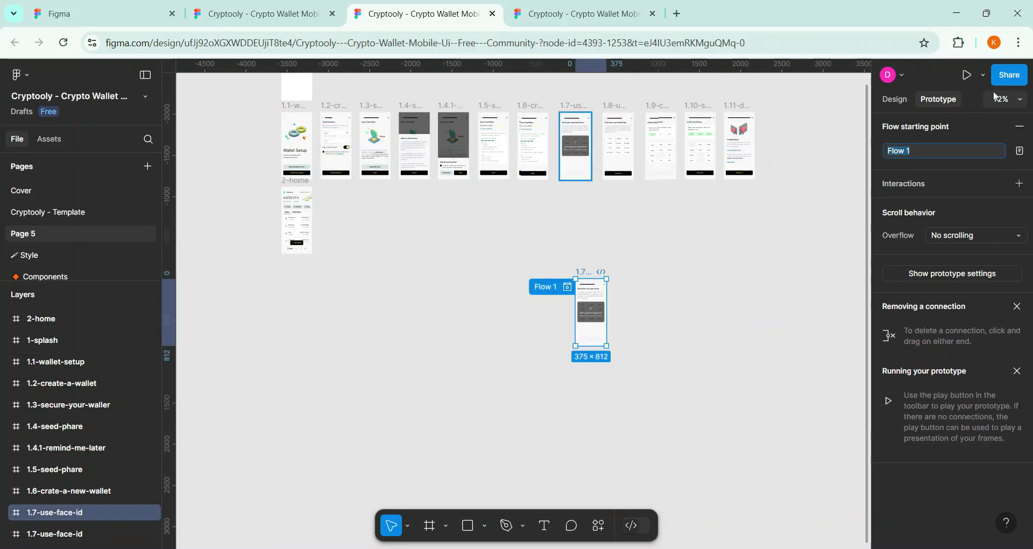
Preview the copied 1.7-use-face-id frame in the floating device window, close it and present the flow in its own tab
{"action": "left_click", "coordinate": [983, 79]}
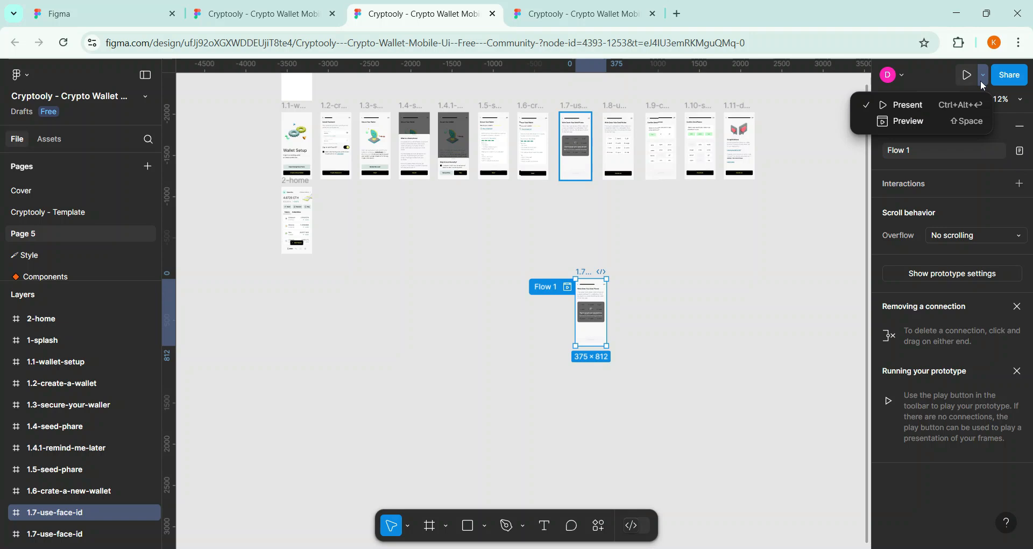
{"action": "left_click", "coordinate": [913, 124]}
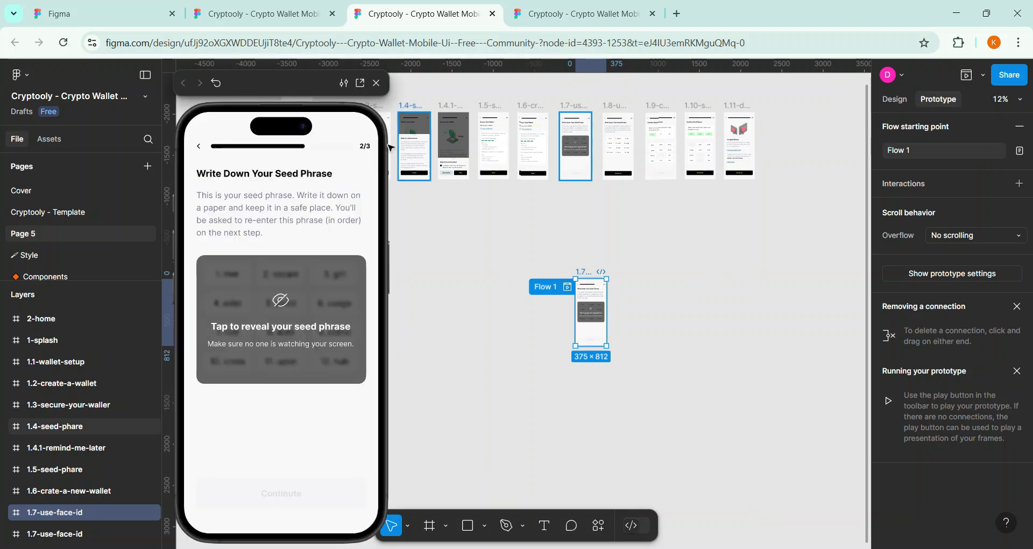
{"action": "left_click_drag", "start_coordinate": [274, 90], "coordinate": [331, 88]}
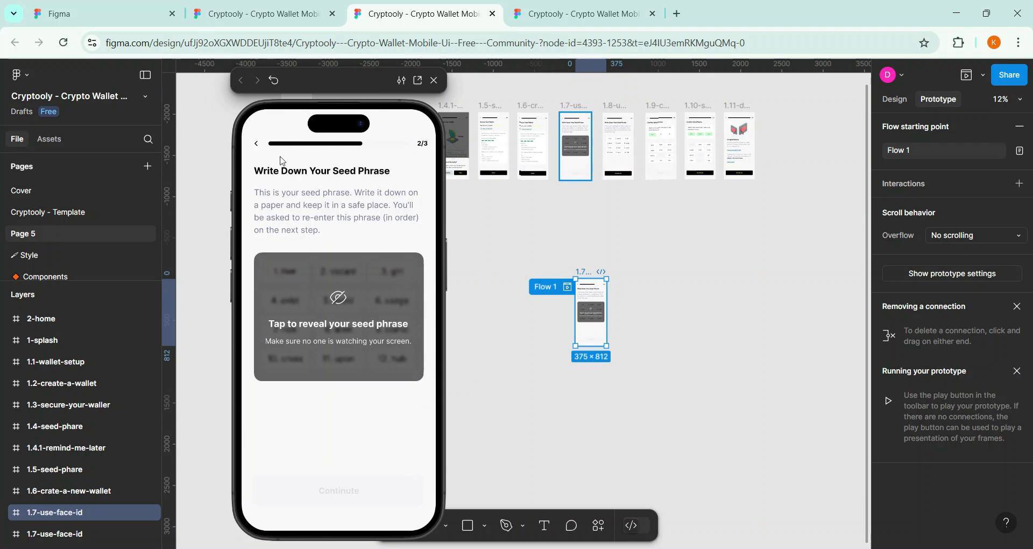
{"action": "left_click", "coordinate": [434, 80]}
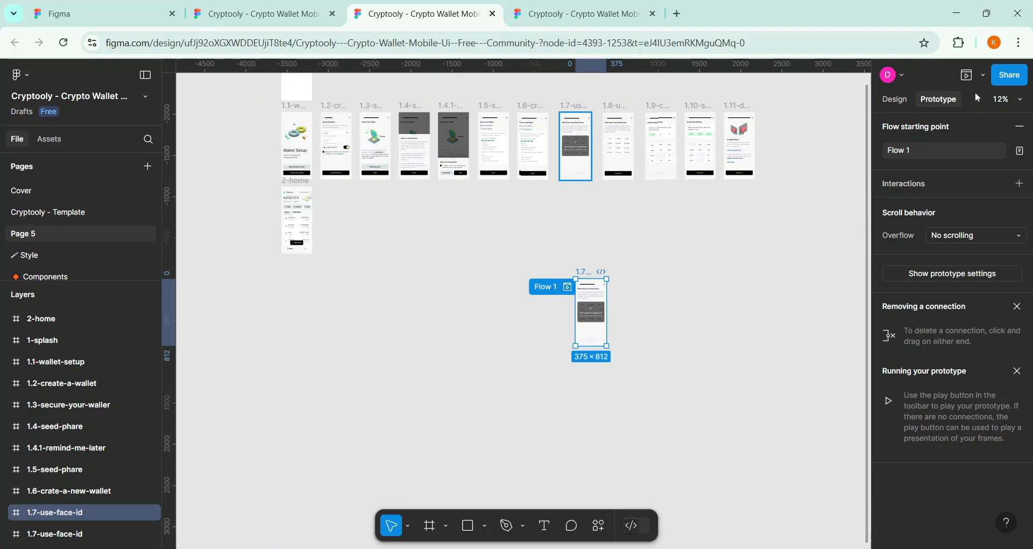
{"action": "left_click", "coordinate": [982, 75]}
{"action": "left_click", "coordinate": [943, 105]}
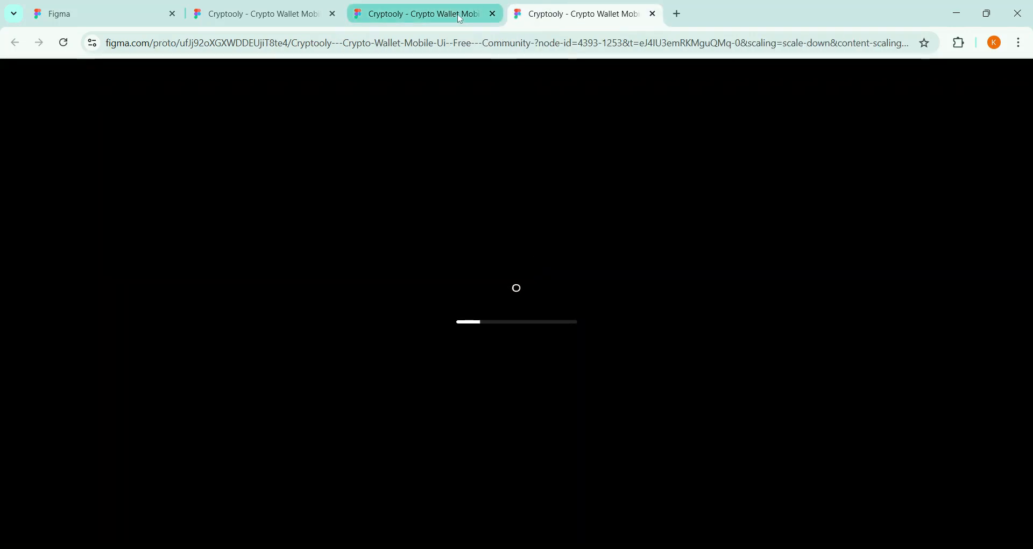
View the presented flow of the copied 1.7-use-face-id frame and return to the design file
{"action": "left_click", "coordinate": [460, 18]}
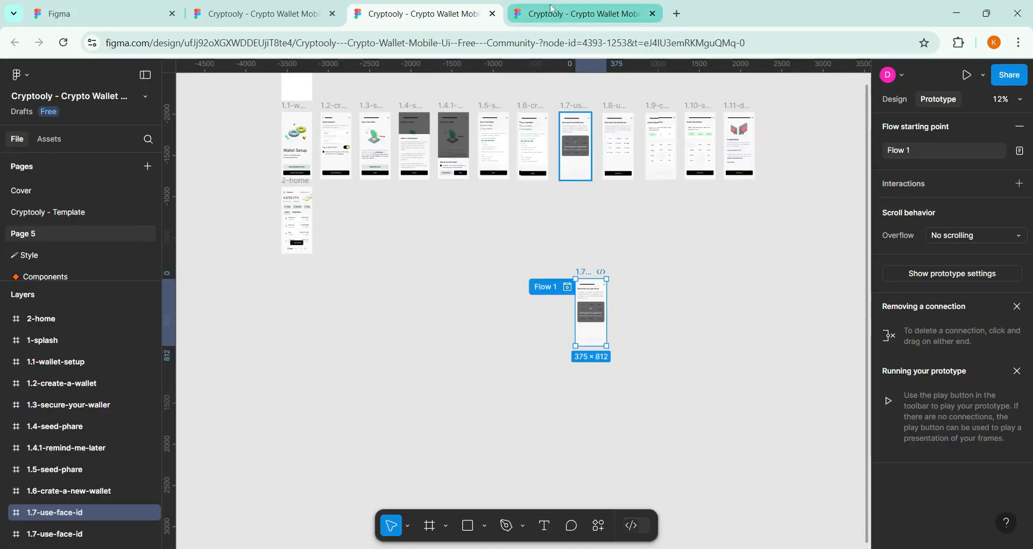
{"action": "left_click", "coordinate": [570, 14]}
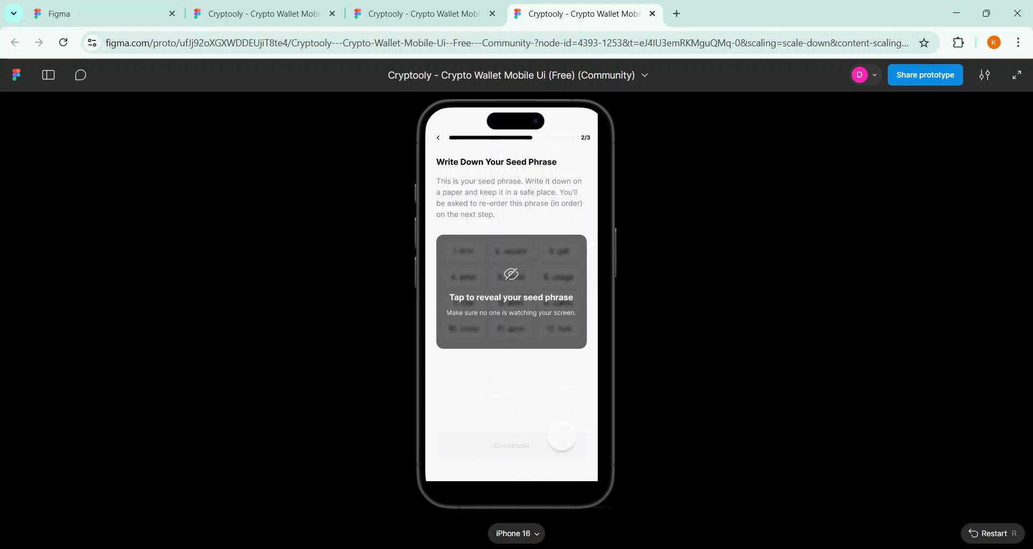
{"action": "left_click", "coordinate": [417, 14]}
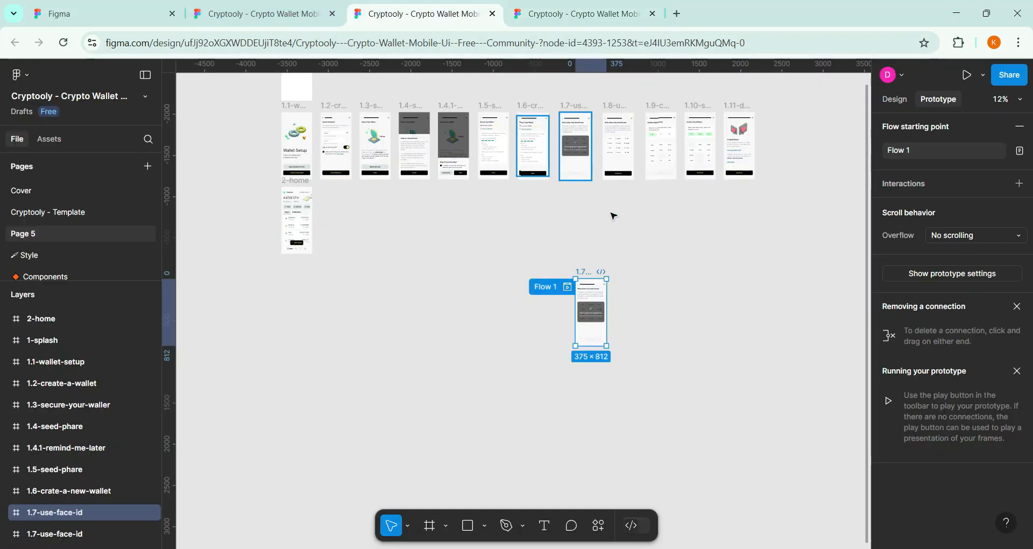
Check the dimensions of the original 1.7-use-face-id frame in the wallet setup row
{"action": "left_click", "coordinate": [675, 246]}
{"action": "left_click", "coordinate": [573, 105]}
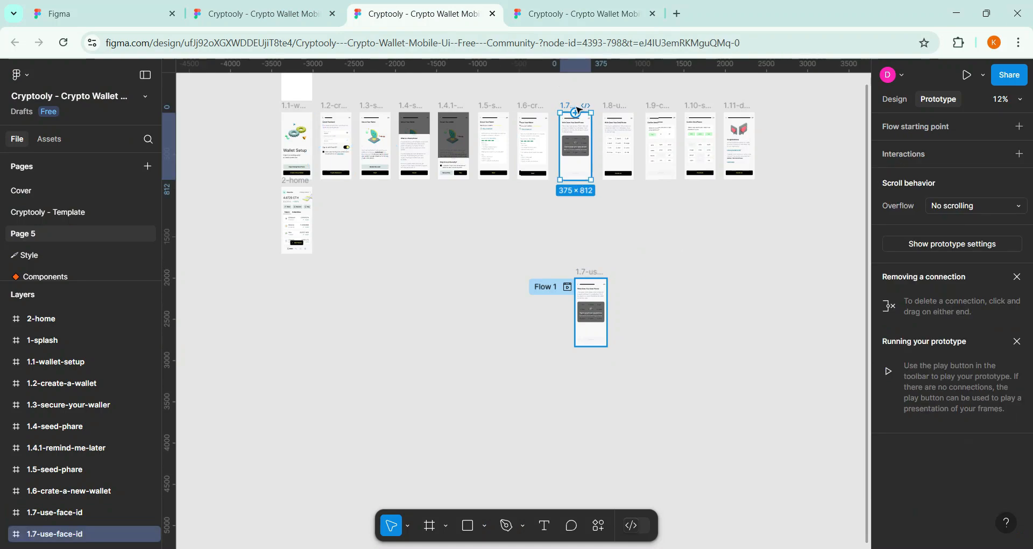
{"action": "left_click", "coordinate": [897, 101]}
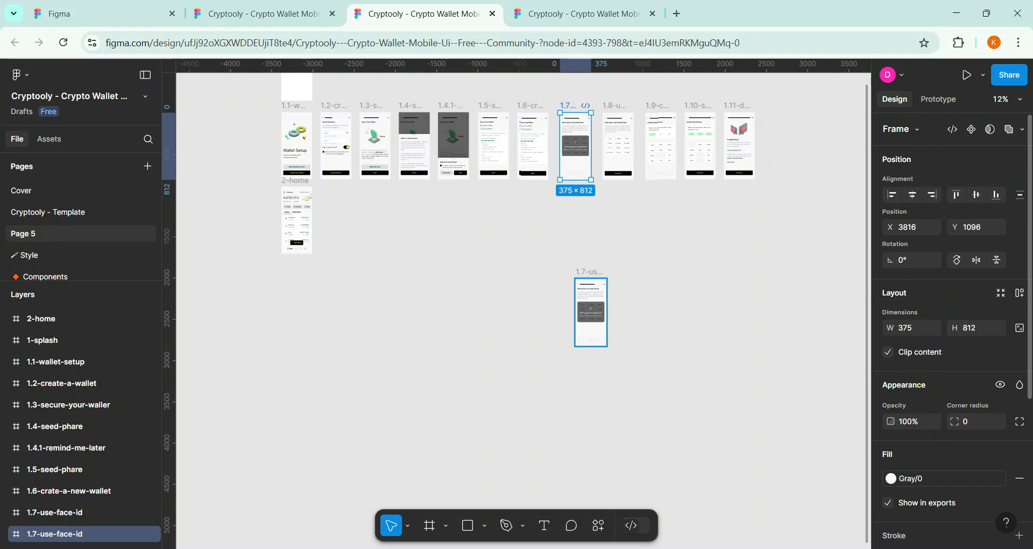
{"action": "left_click", "coordinate": [939, 99]}
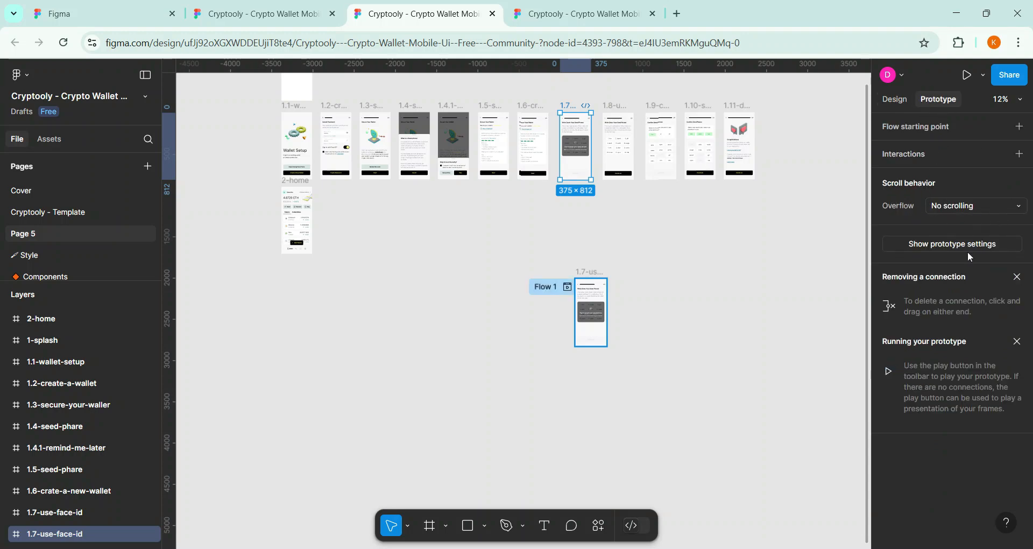
Set the prototype device to iPhone 13 mini (375×812)
{"action": "left_click", "coordinate": [811, 262]}
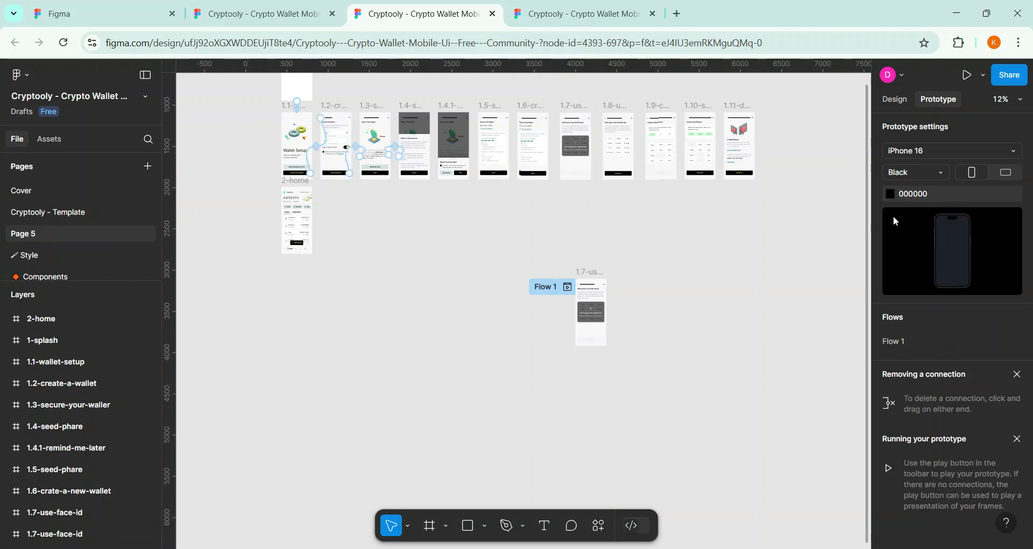
{"action": "left_click", "coordinate": [947, 152]}
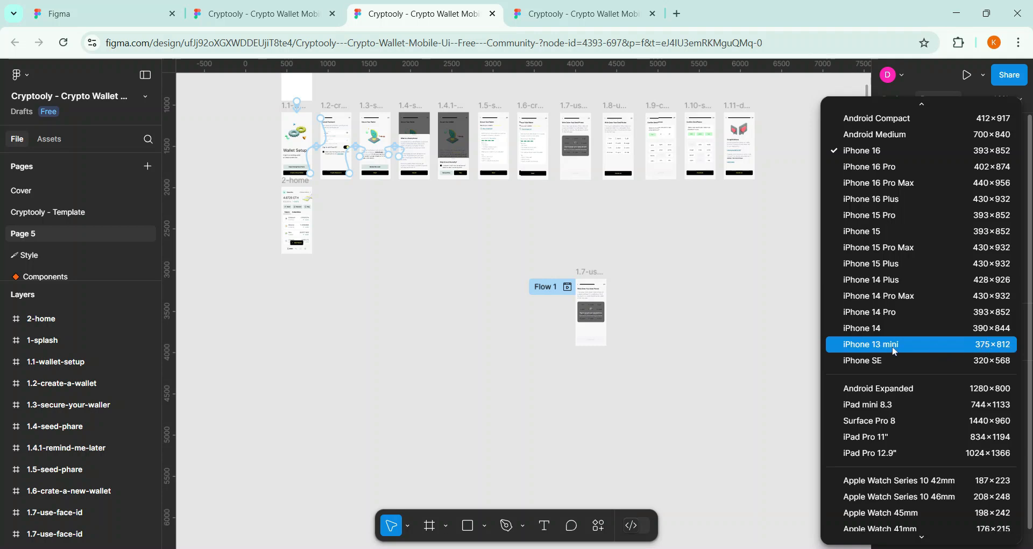
{"action": "left_click", "coordinate": [912, 350]}
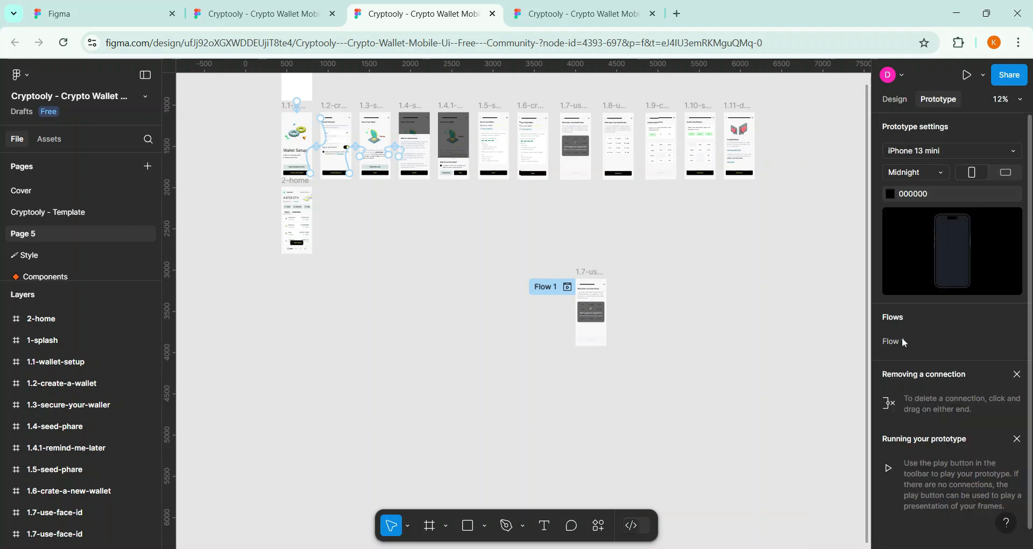
Present Flow 1 on the iPhone 13 mini device and return to the design file
{"action": "left_click", "coordinate": [587, 274]}
{"action": "left_click", "coordinate": [586, 276]}
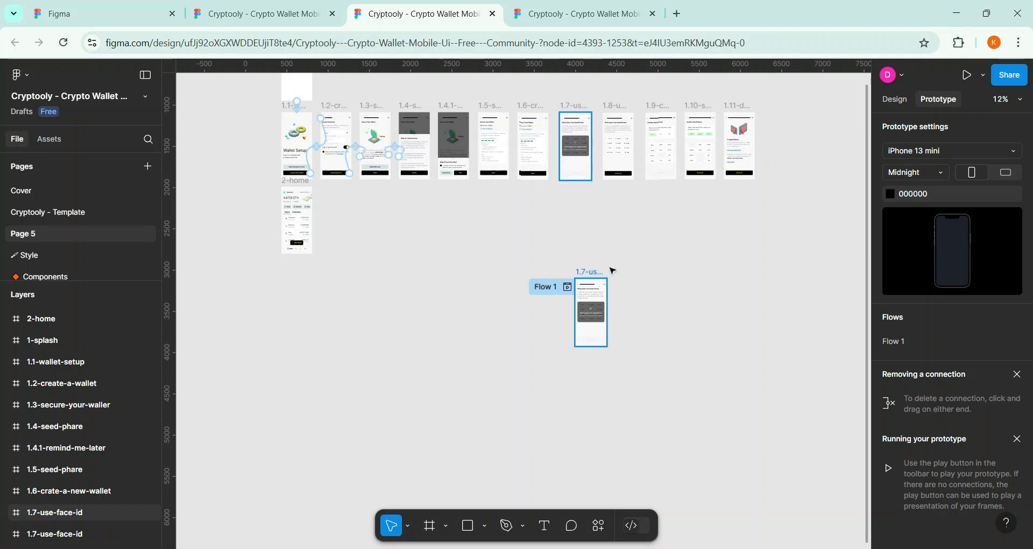
{"action": "left_click", "coordinate": [651, 298]}
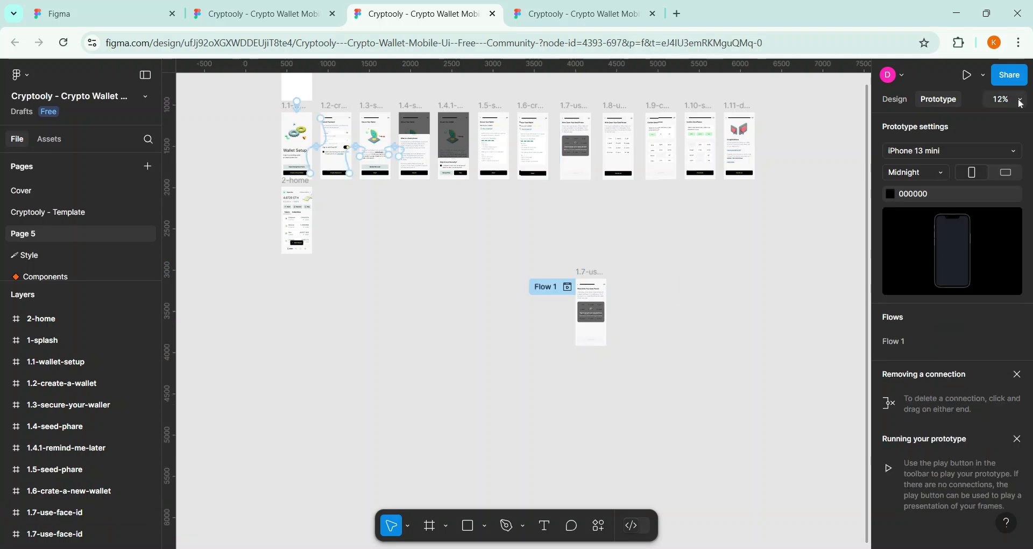
{"action": "left_click", "coordinate": [966, 75]}
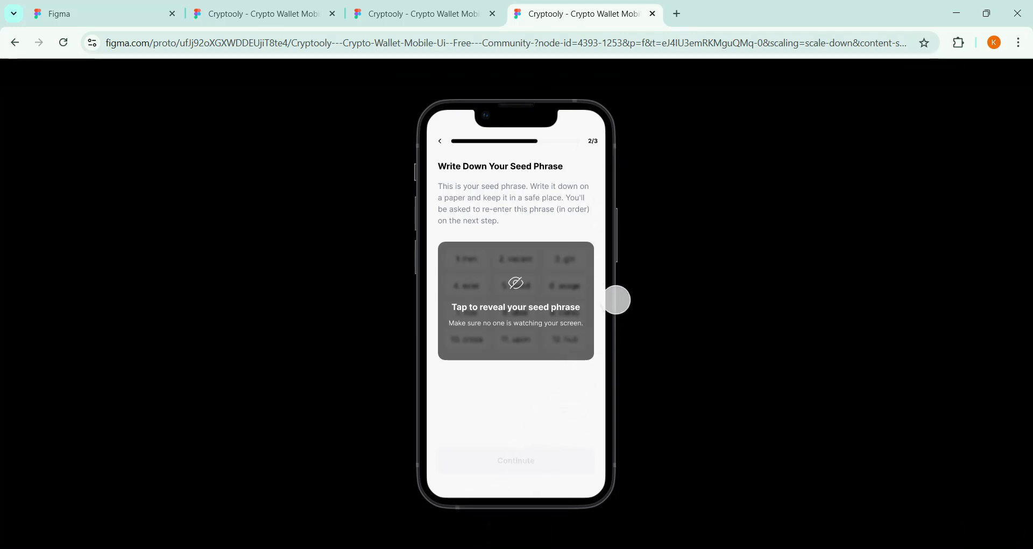
{"action": "left_click", "coordinate": [420, 13]}
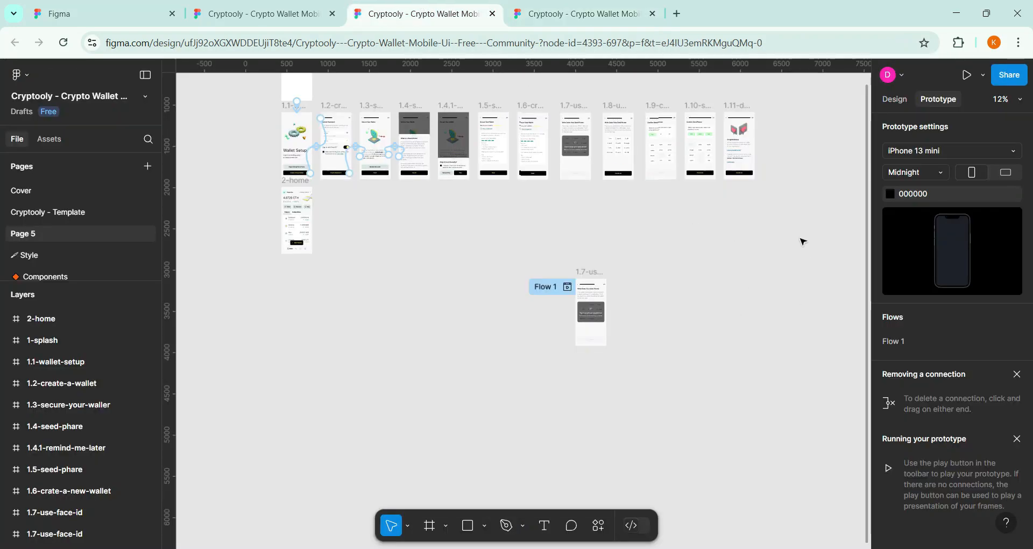
Switch the prototype device to iPhone 16 Pro Max, present Flow 1 on it and return to the design file
{"action": "left_click", "coordinate": [941, 152]}
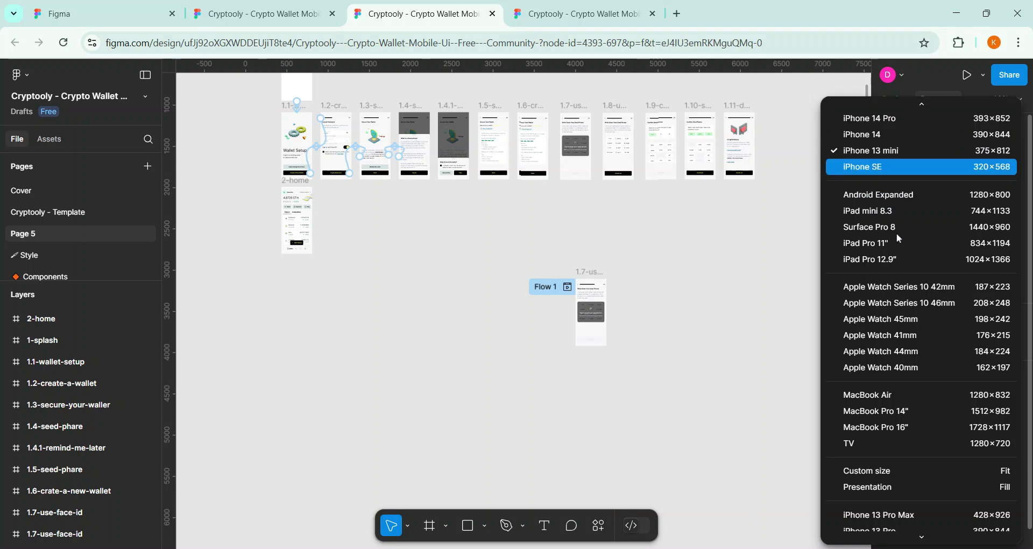
{"action": "scroll", "coordinate": [909, 215], "scroll_direction": "up", "scroll_amount": 4}
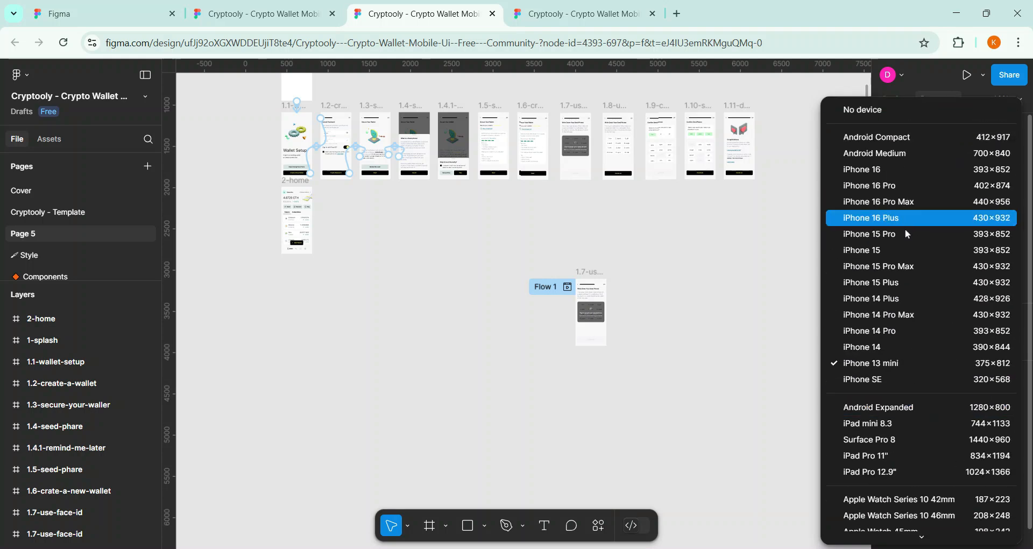
{"action": "left_click", "coordinate": [903, 202]}
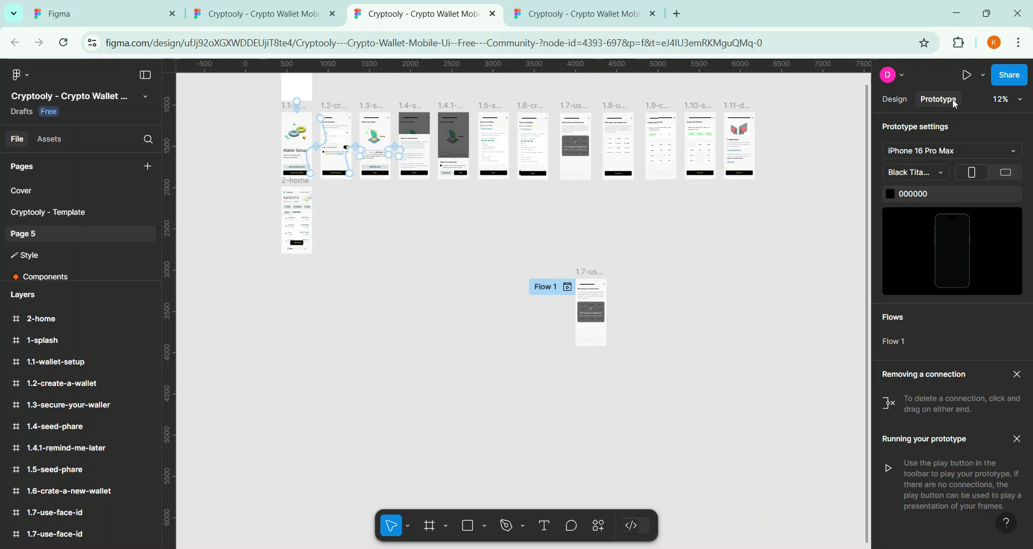
{"action": "left_click", "coordinate": [967, 75]}
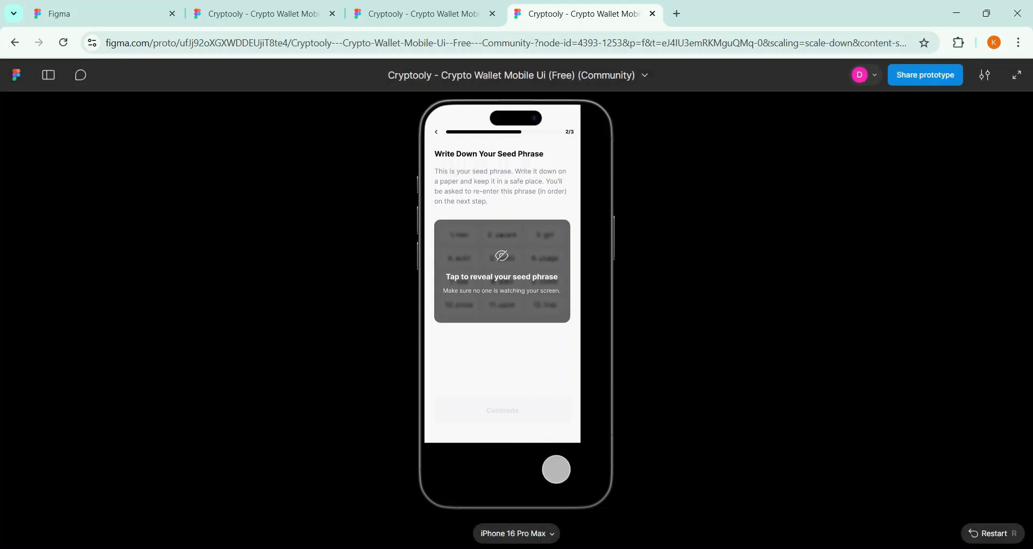
{"action": "left_click", "coordinate": [425, 14]}
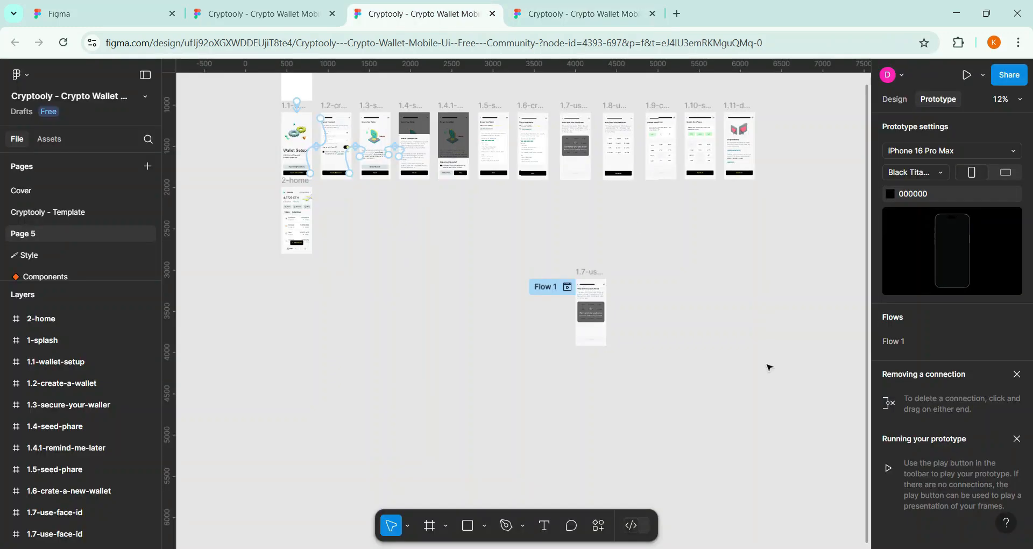
Set the prototype device back to iPhone 13 mini
{"action": "left_click", "coordinate": [948, 155]}
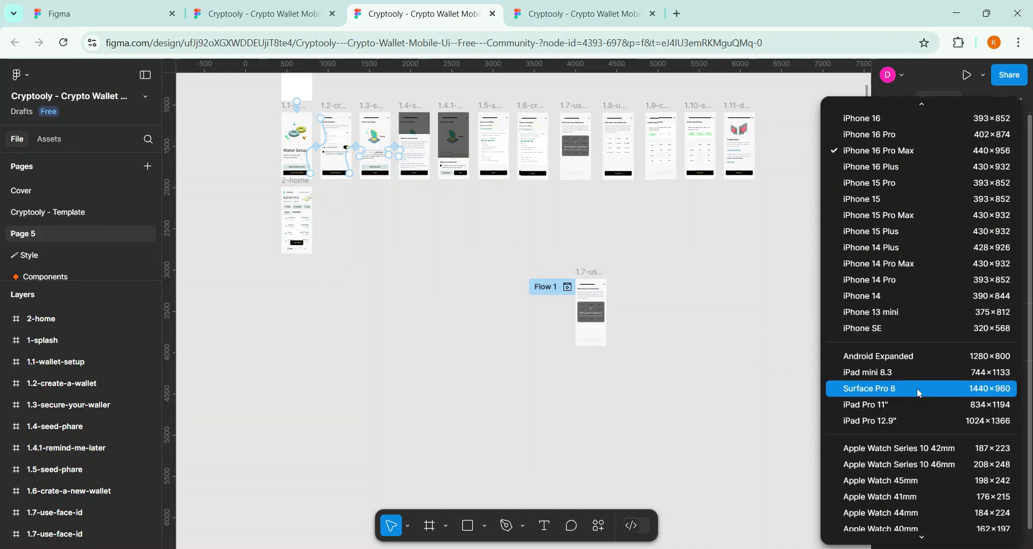
{"action": "left_click", "coordinate": [913, 317]}
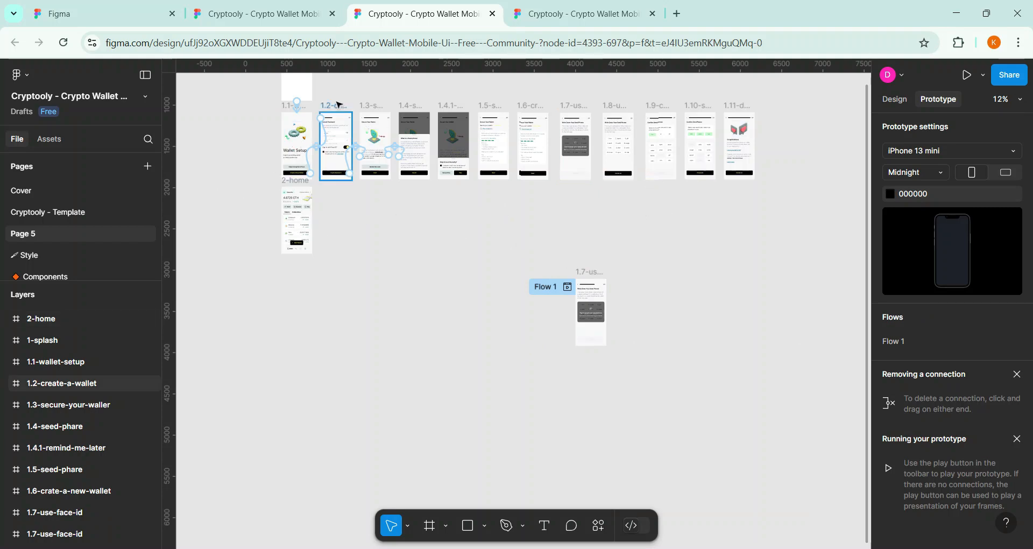
Preview the prototype from the 1-splash frame in the floating device window
{"action": "scroll", "coordinate": [303, 151], "scroll_direction": "up", "scroll_amount": 3}
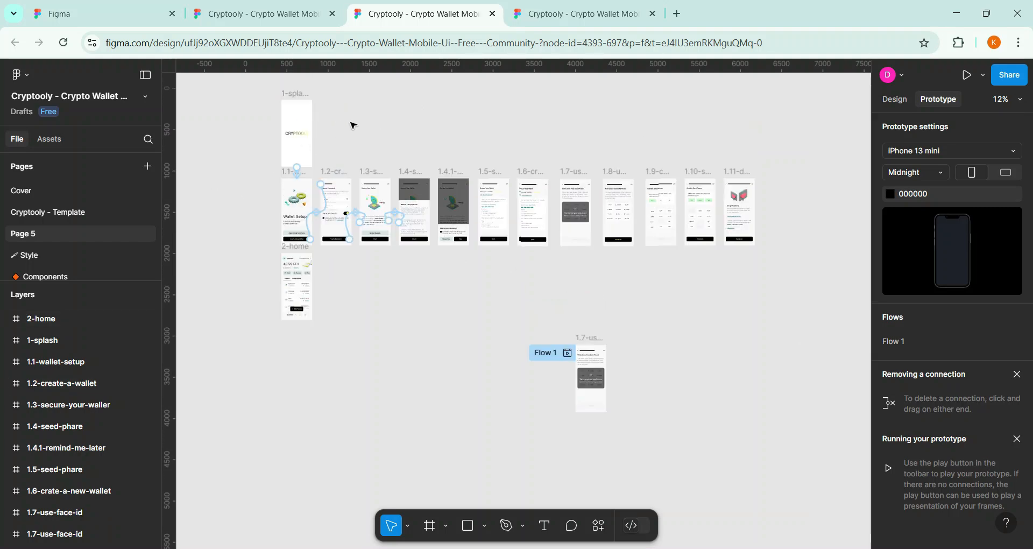
{"action": "scroll", "coordinate": [288, 134], "scroll_direction": "up", "scroll_amount": 3}
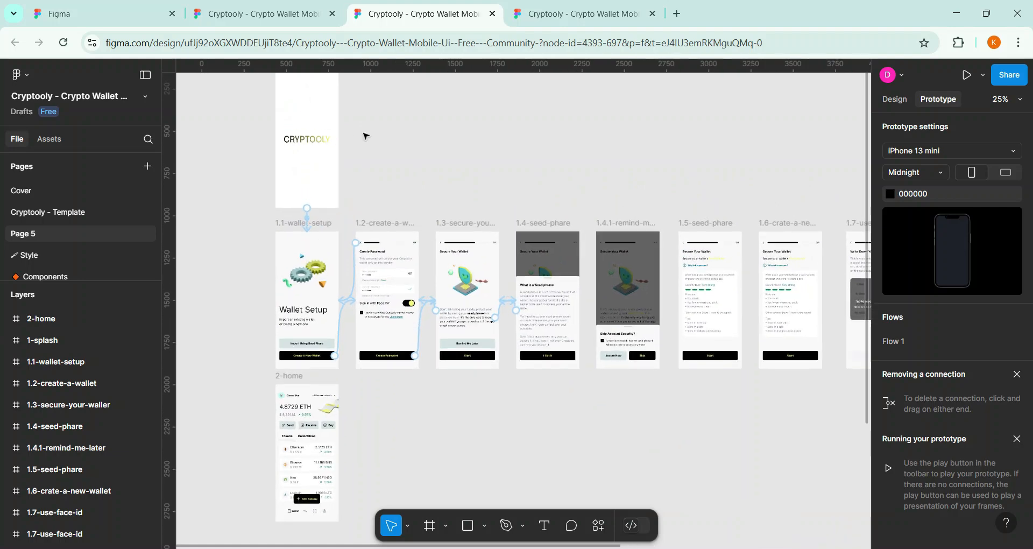
{"action": "scroll", "coordinate": [357, 136], "scroll_direction": "up", "scroll_amount": 2}
{"action": "scroll", "coordinate": [288, 232], "scroll_direction": "up", "scroll_amount": 3}
{"action": "left_click", "coordinate": [278, 170]}
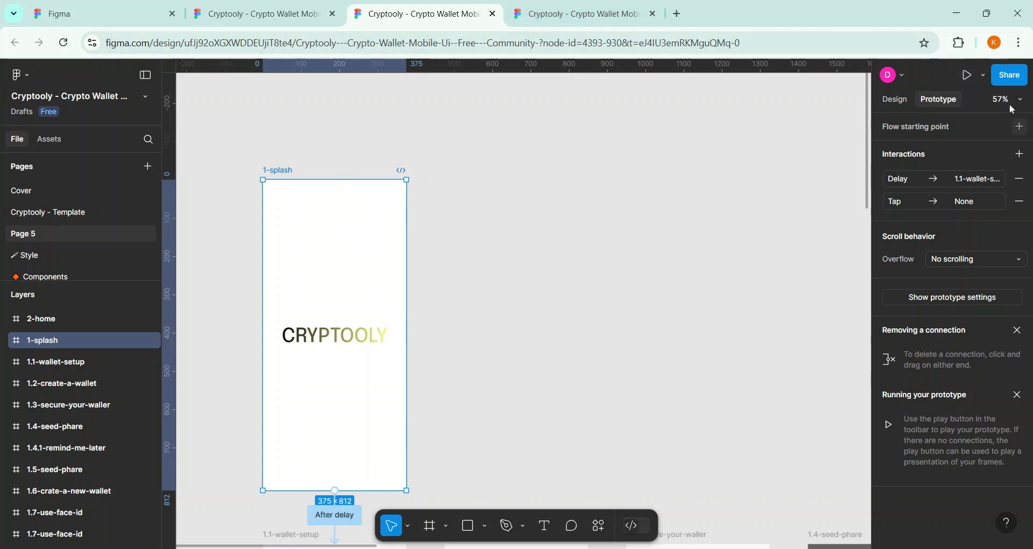
{"action": "left_click", "coordinate": [983, 80]}
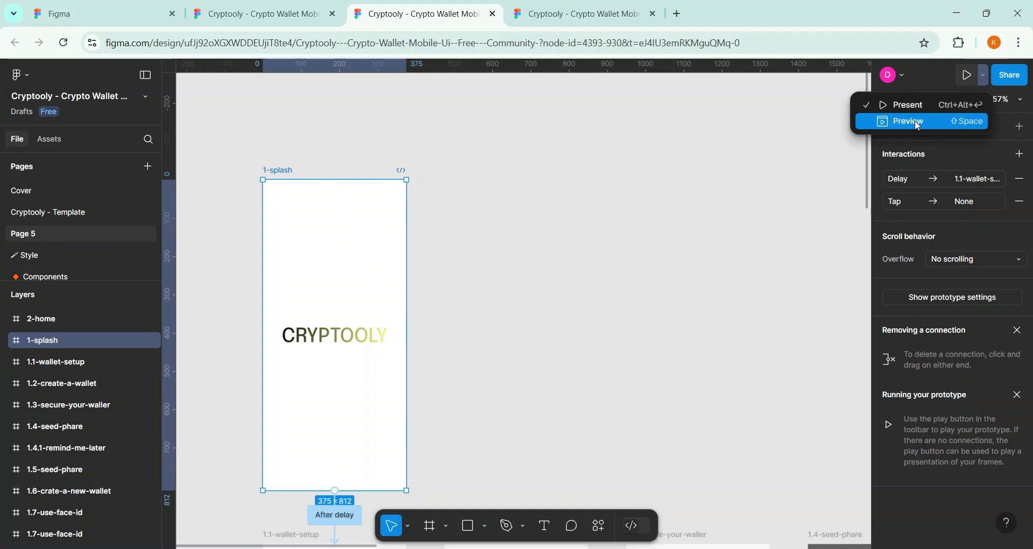
{"action": "left_click", "coordinate": [984, 80]}
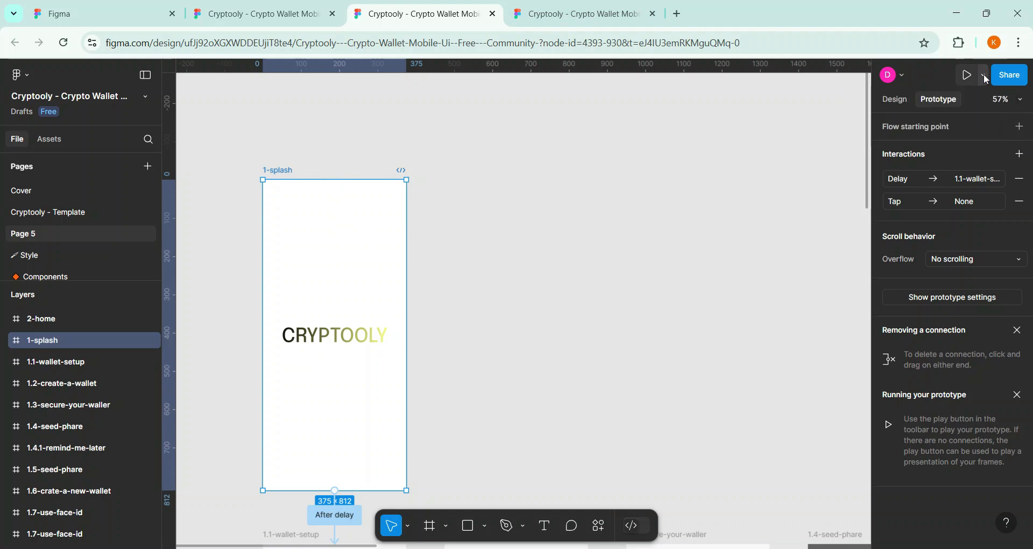
{"action": "left_click", "coordinate": [984, 79]}
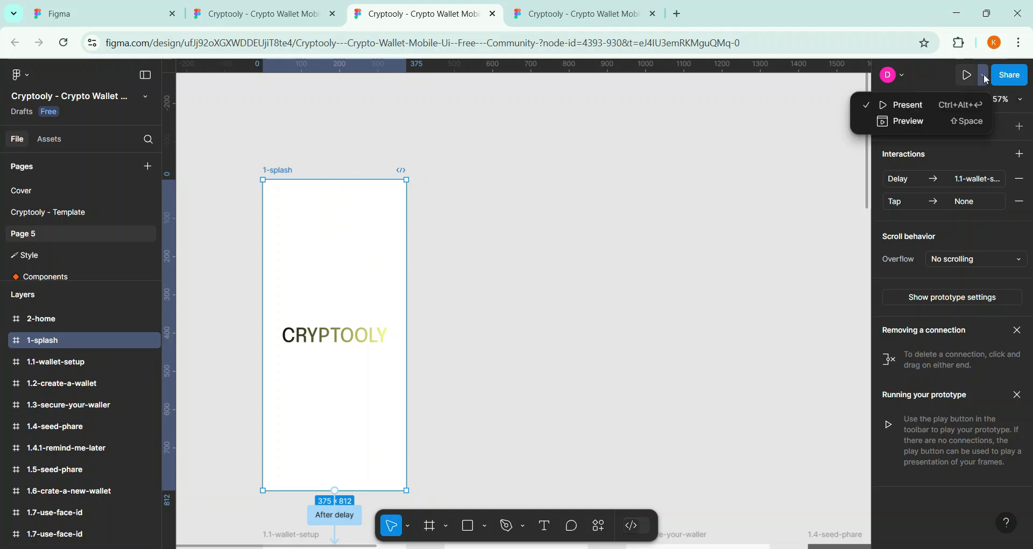
{"action": "left_click", "coordinate": [908, 121]}
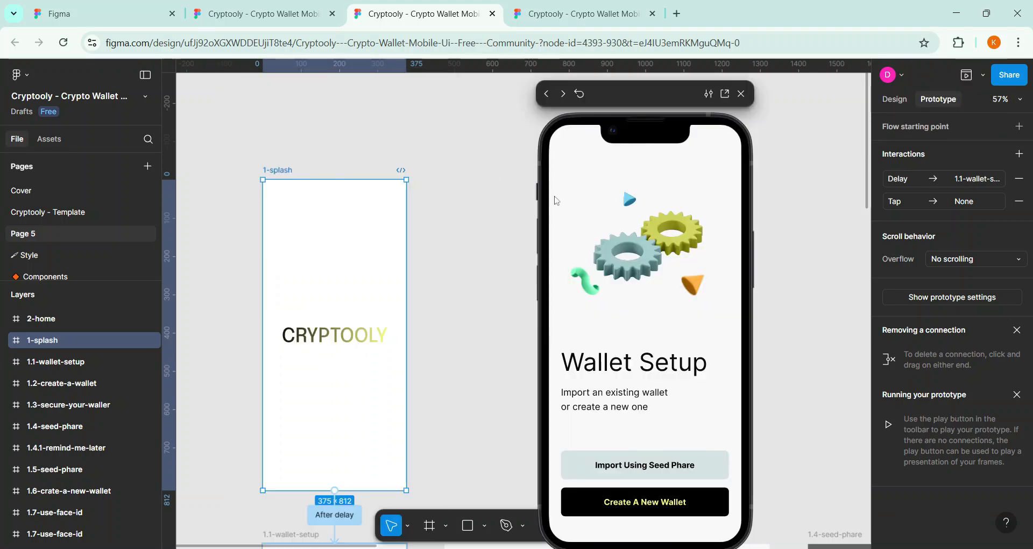
{"action": "mouse_move", "coordinate": [662, 92]}
{"action": "left_mouse_down"}
{"action": "mouse_move", "coordinate": [688, 96]}
{"action": "mouse_move", "coordinate": [661, 97]}
{"action": "left_mouse_up"}
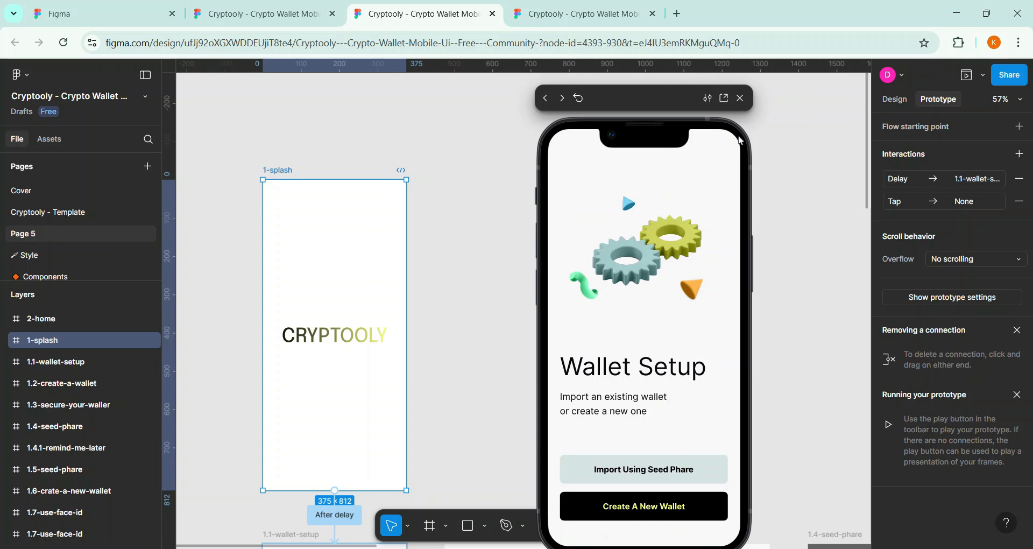
Open the splash preview in its own tab, and reopen and close the floating preview back in the design file
{"action": "left_click", "coordinate": [724, 99]}
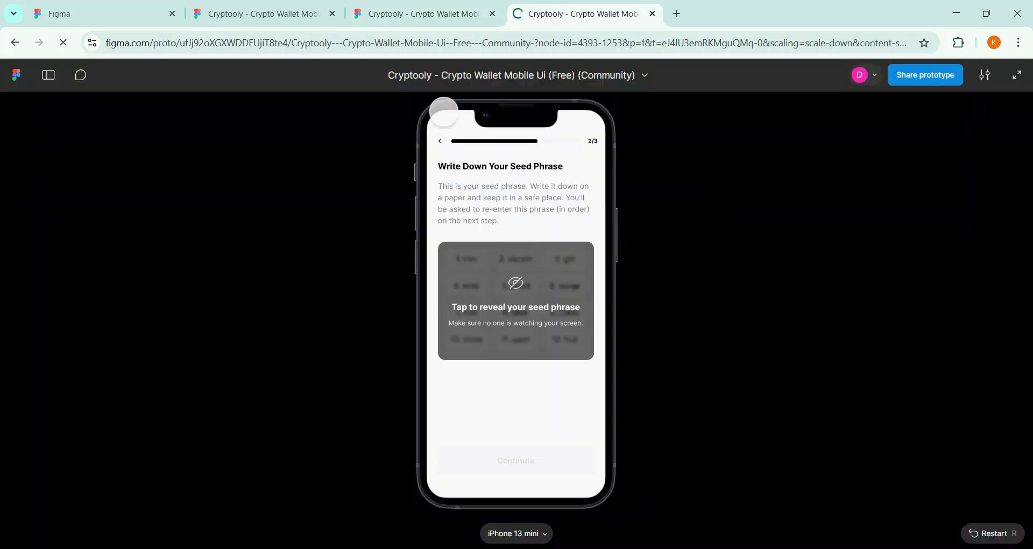
{"action": "left_click", "coordinate": [473, 14]}
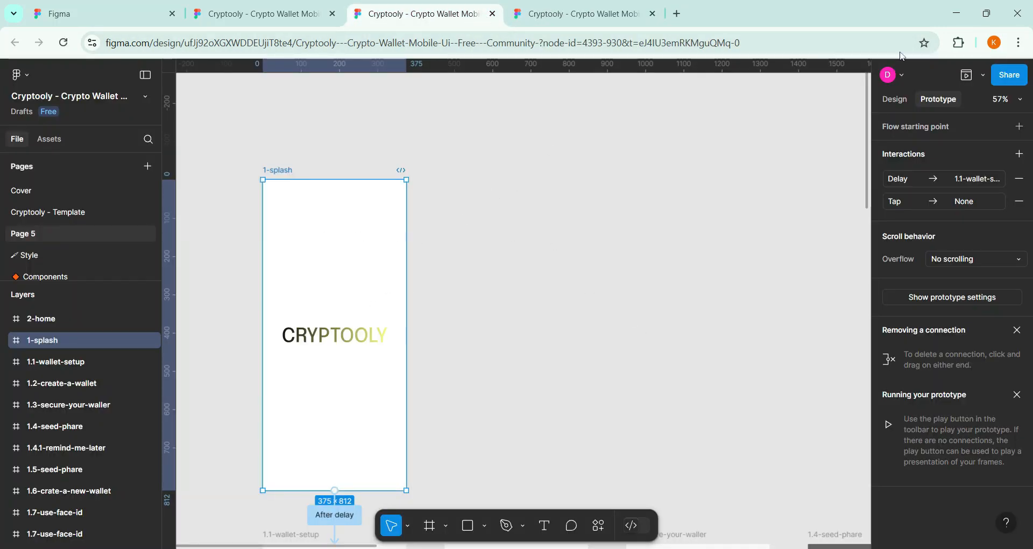
{"action": "left_click", "coordinate": [982, 76]}
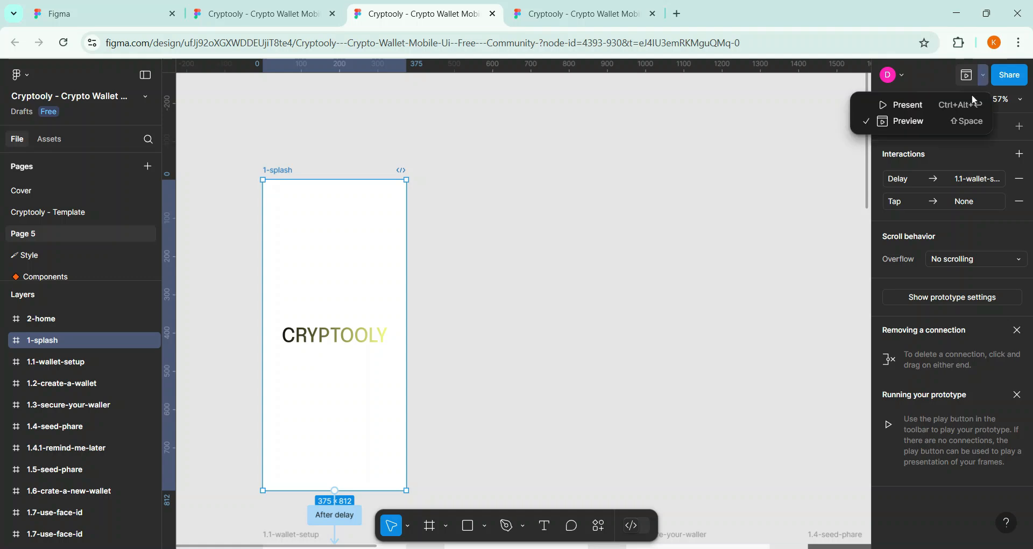
{"action": "left_click", "coordinate": [909, 117]}
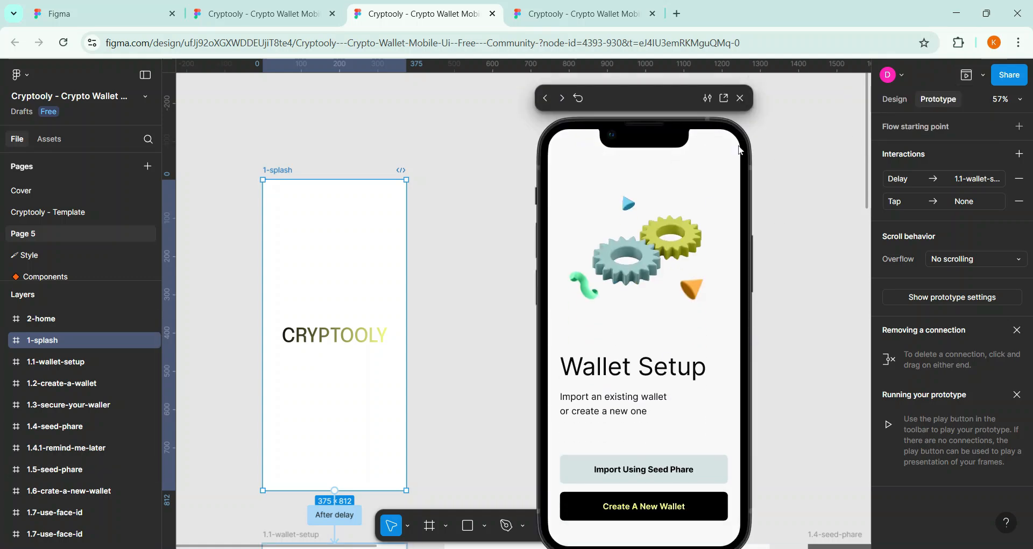
{"action": "left_click", "coordinate": [739, 98]}
{"action": "left_click", "coordinate": [752, 200]}
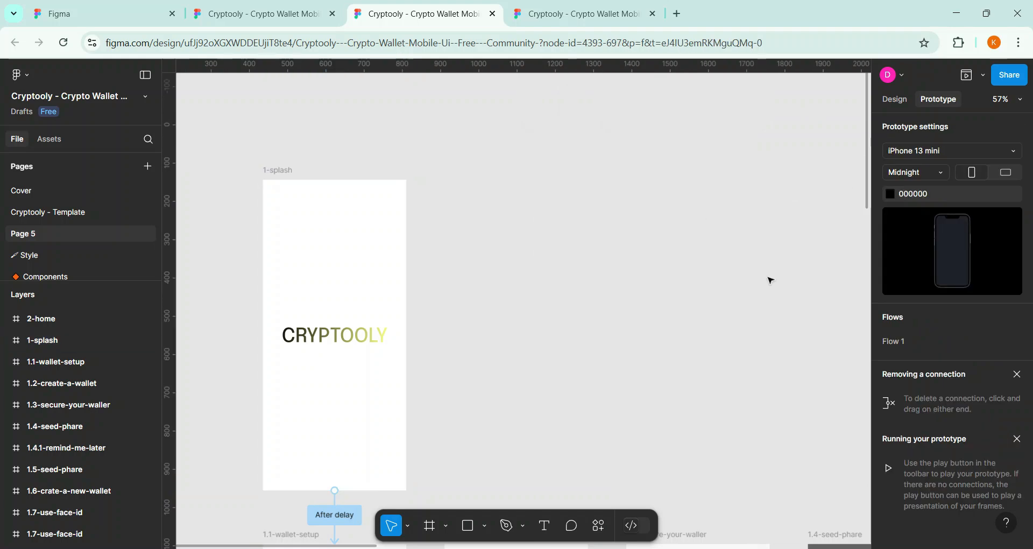
{"action": "scroll", "coordinate": [941, 301], "scroll_direction": "down", "scroll_amount": 1}
{"action": "scroll", "coordinate": [936, 285], "scroll_direction": "up", "scroll_amount": 1}
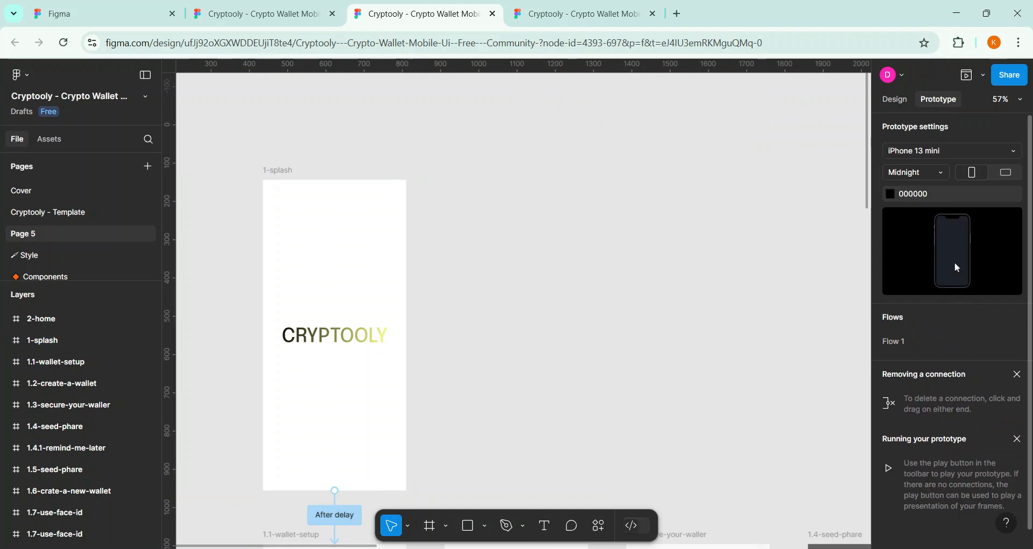
{"action": "scroll", "coordinate": [484, 299], "scroll_direction": "down", "scroll_amount": 5}
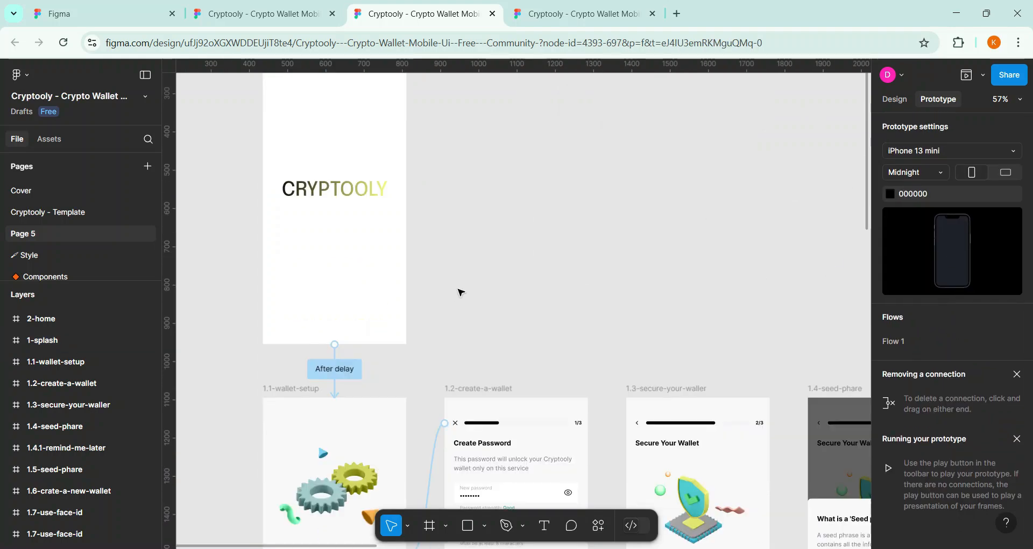
Remove the prototype connection leading from the header of 1.2-create-a-wallet back to 1.1-wallet-setup
{"action": "scroll", "coordinate": [305, 227], "scroll_direction": "down", "scroll_amount": 8}
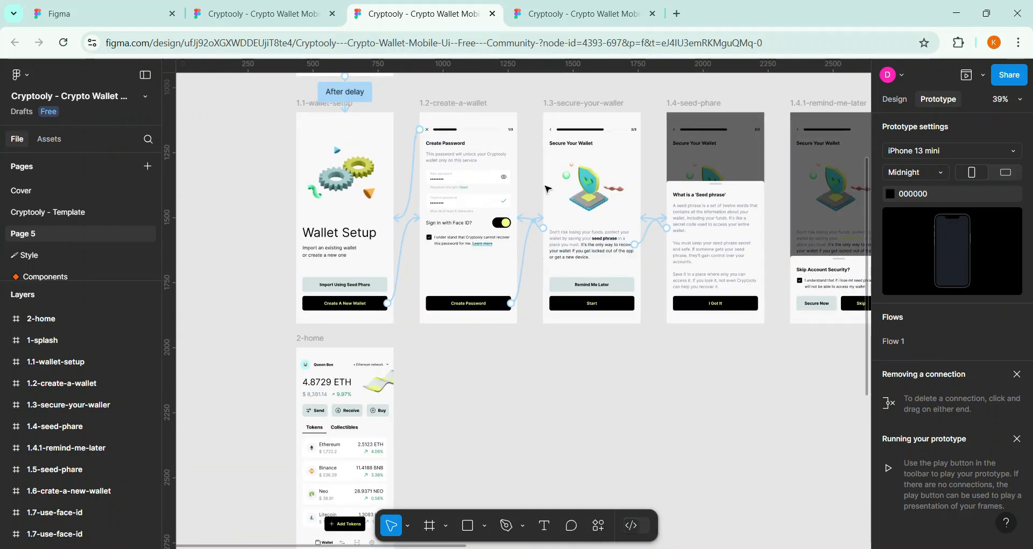
{"action": "scroll", "coordinate": [818, 235], "scroll_direction": "down", "scroll_amount": 2}
{"action": "scroll", "coordinate": [817, 235], "scroll_direction": "down", "scroll_amount": 2}
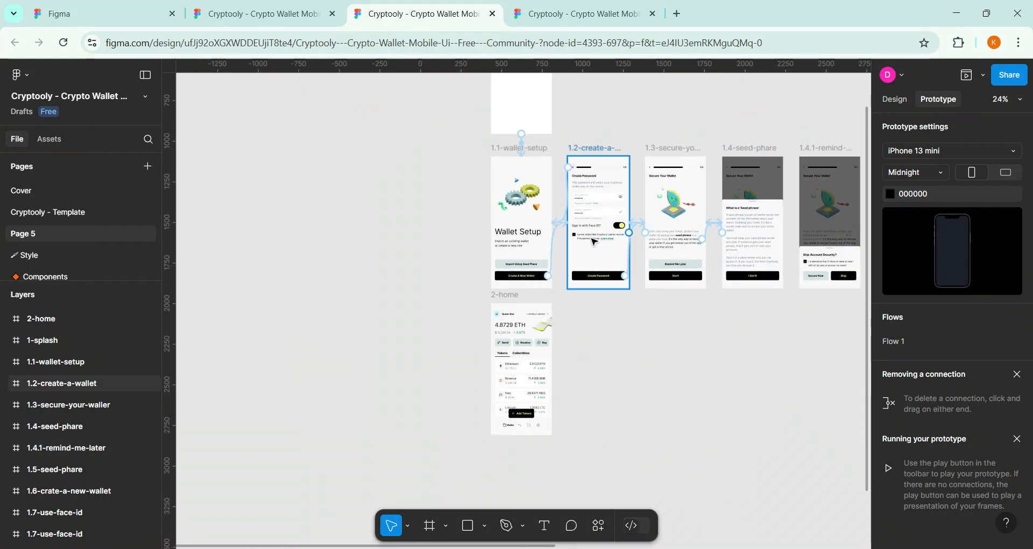
{"action": "left_click", "coordinate": [561, 225]}
{"action": "key", "text": "Delete"}
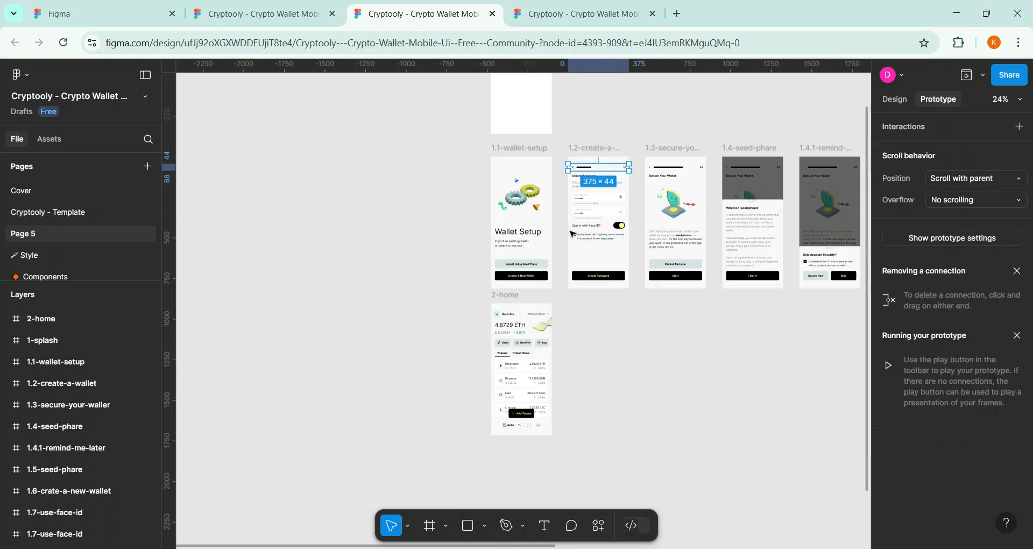
{"action": "left_click", "coordinate": [567, 122]}
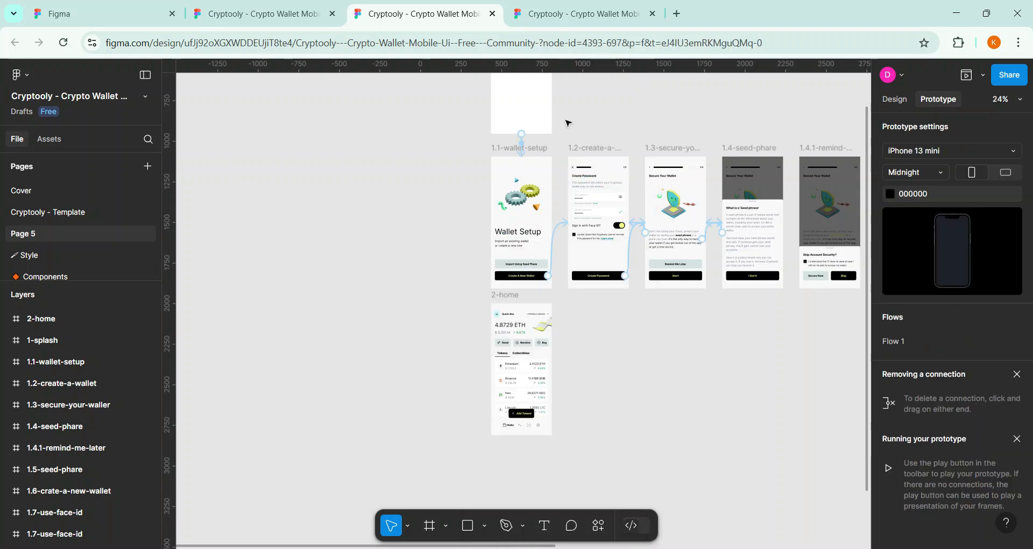
Remove the After delay connection from 1-splash to 1.1-wallet-setup and the Create A New Wallet button's connection to 1.2-create-a-wallet
{"action": "left_click", "coordinate": [522, 143]}
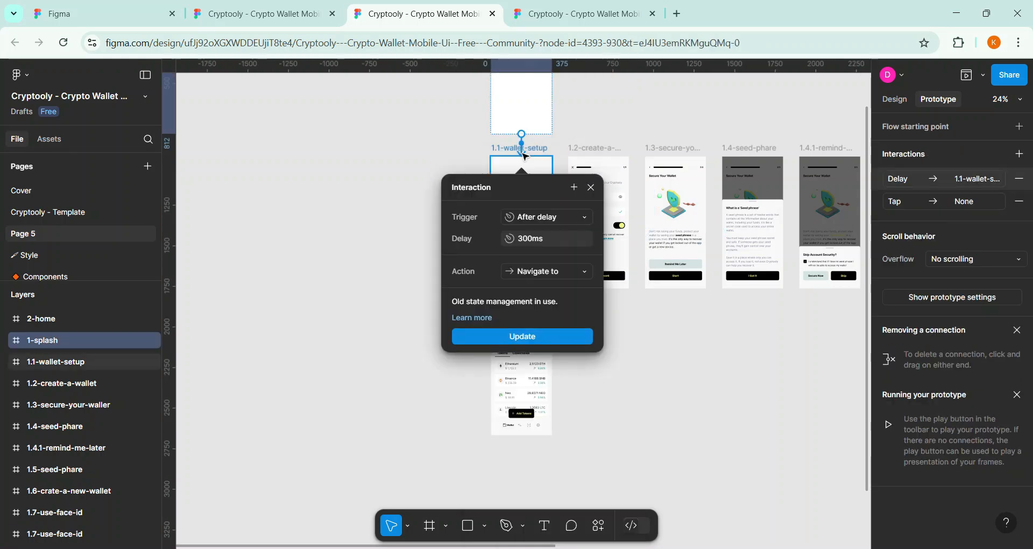
{"action": "left_click_drag", "start_coordinate": [523, 156], "coordinate": [583, 124]}
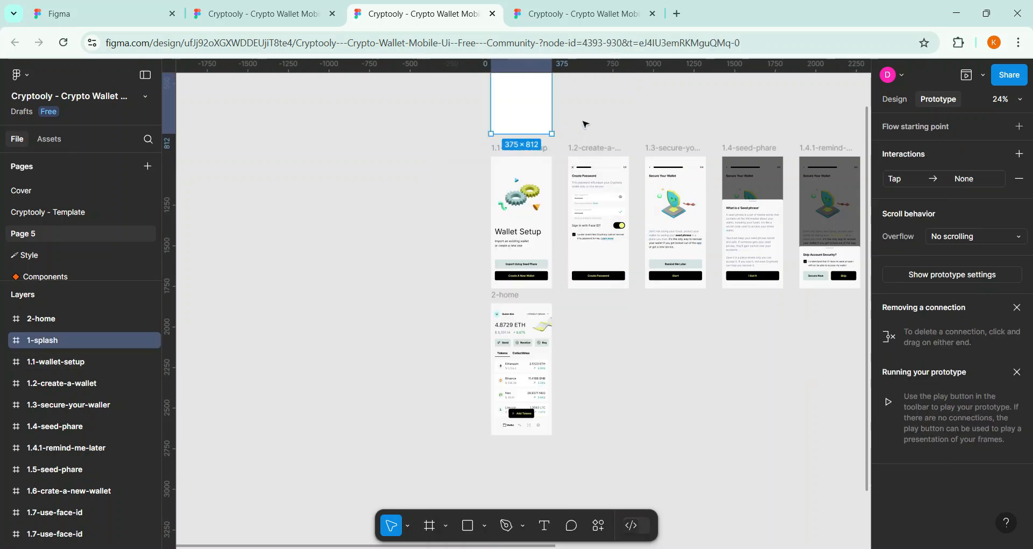
{"action": "left_click", "coordinate": [590, 291]}
{"action": "left_click_drag", "start_coordinate": [547, 275], "coordinate": [563, 228]}
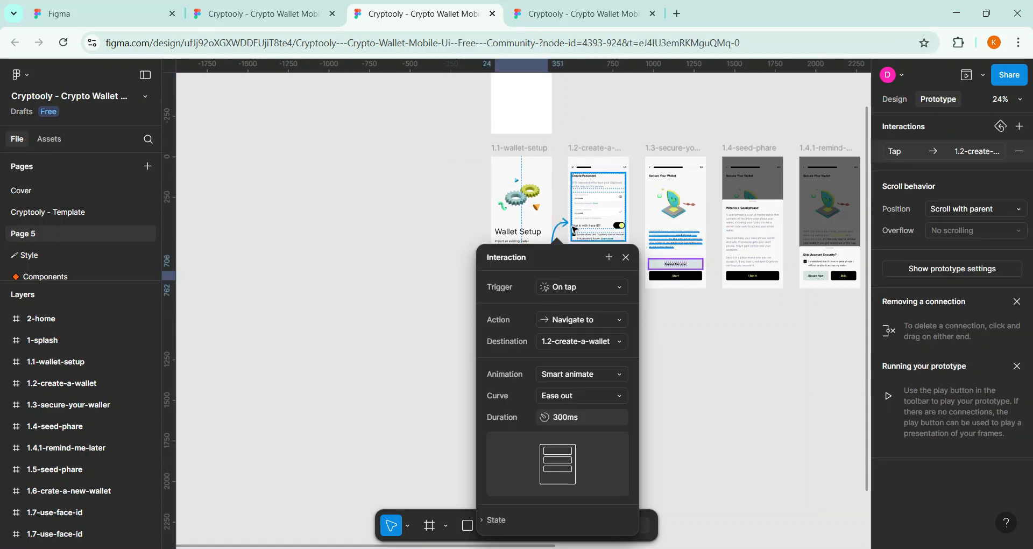
{"action": "left_click", "coordinate": [563, 227]}
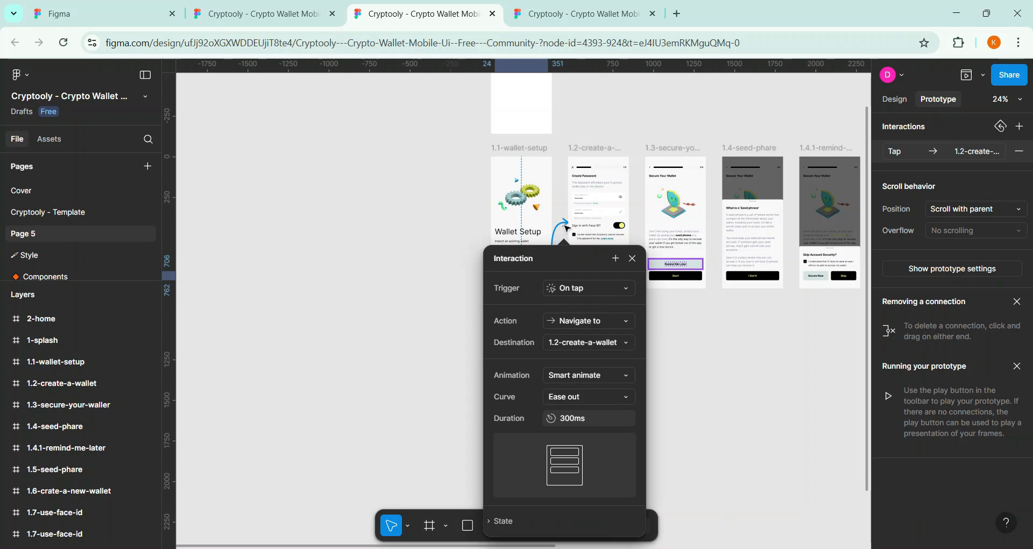
{"action": "key", "text": "Escape"}
{"action": "left_click", "coordinate": [675, 327]}
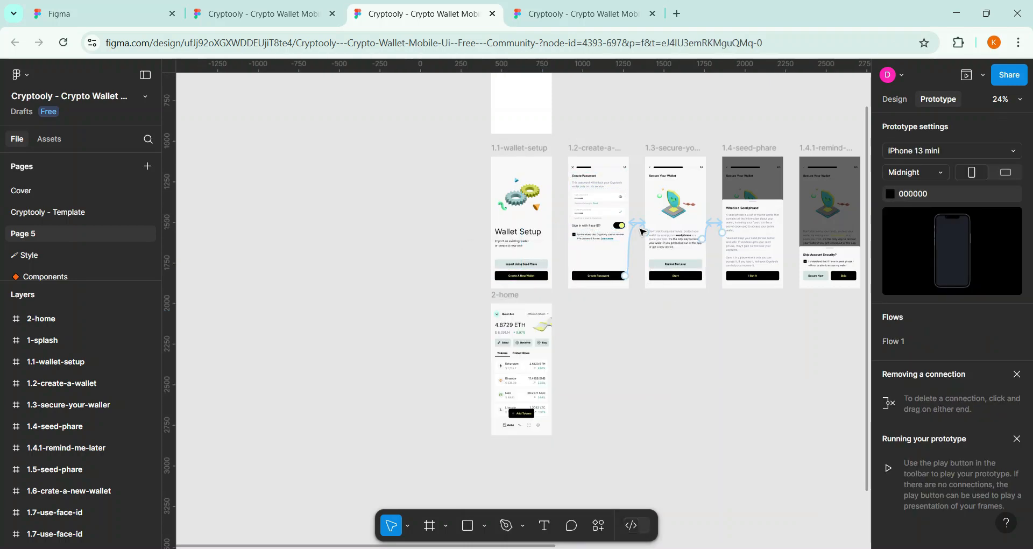
Remove both prototype connections between 1.2-create-a-wallet and 1.3-secure-your-waller
{"action": "left_click", "coordinate": [640, 231]}
{"action": "key", "text": "Delete"}
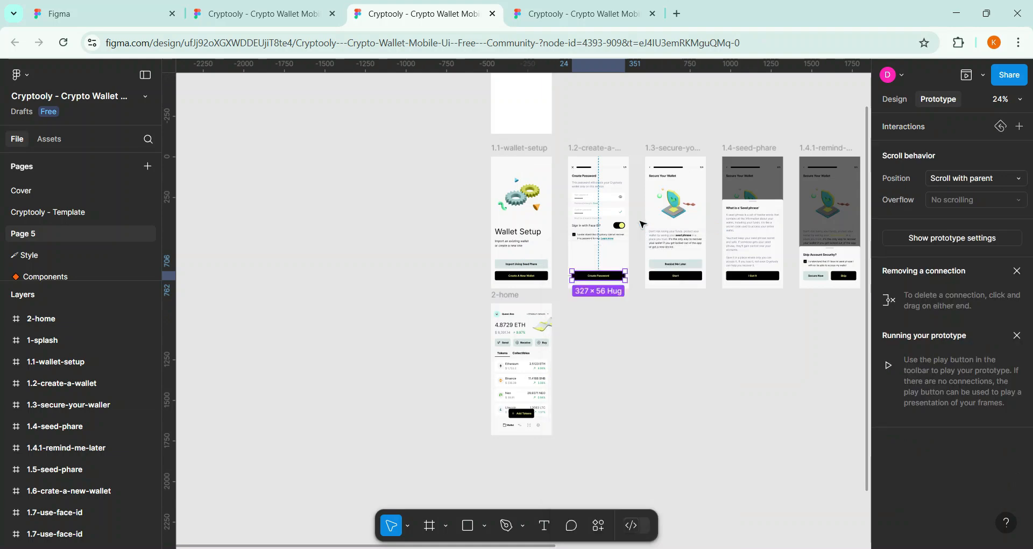
{"action": "left_click", "coordinate": [641, 225]}
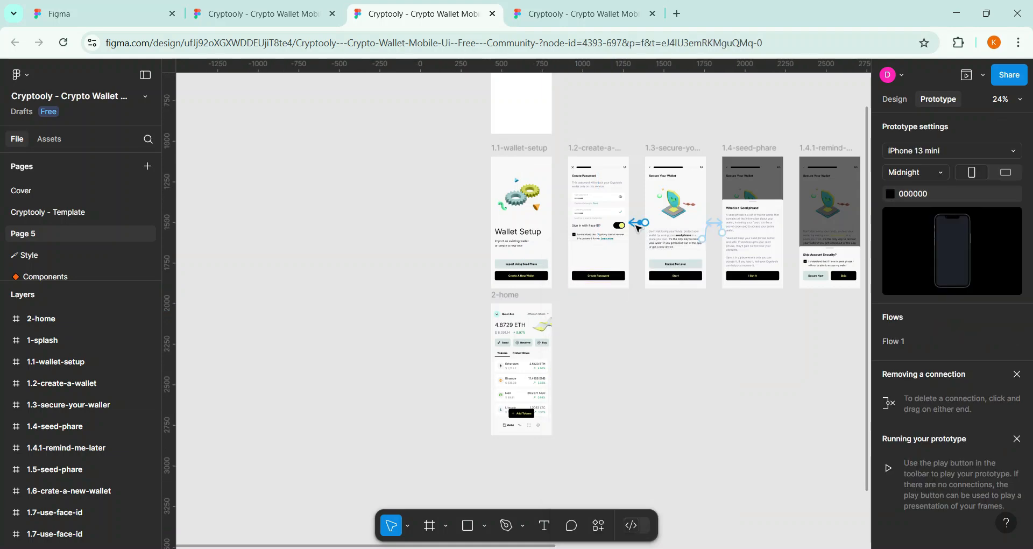
{"action": "left_click", "coordinate": [637, 226]}
{"action": "key", "text": "Delete"}
Remove both connections between 1.3-secure-your-waller and 1.4-seed-phare, undoing the accidental deletion of the 1.4-seed-phare frame
{"action": "left_click", "coordinate": [718, 230]}
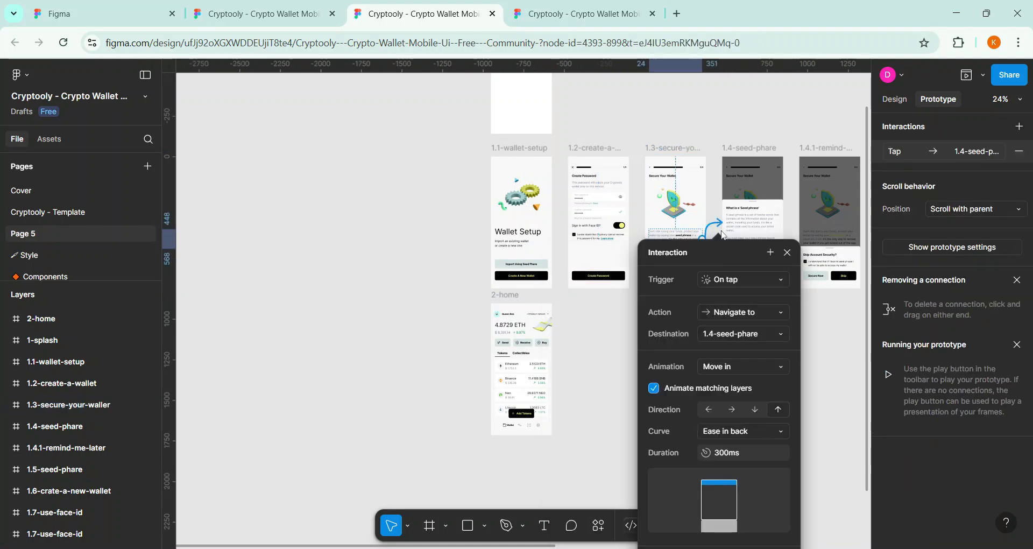
{"action": "key", "text": "Delete"}
{"action": "left_click", "coordinate": [715, 222]}
{"action": "left_click", "coordinate": [720, 225]}
{"action": "left_click", "coordinate": [713, 225]}
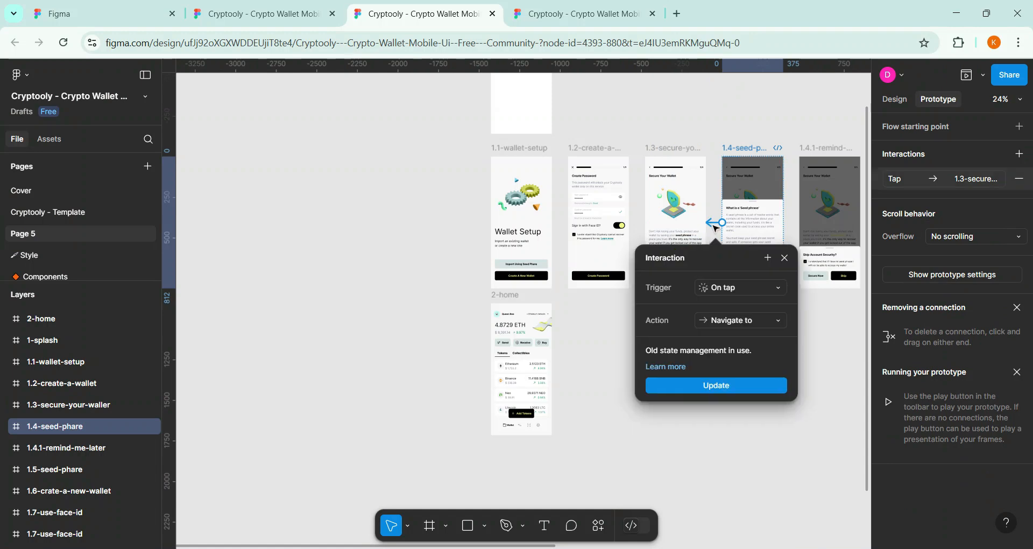
{"action": "key", "text": "Delete"}
{"action": "key", "text": "Delete"}
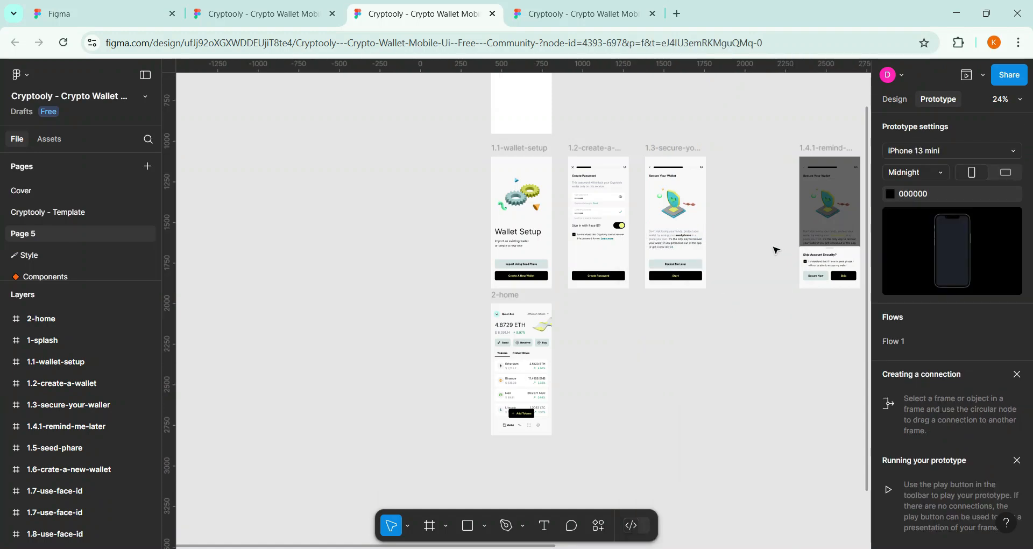
{"action": "key", "text": "ctrl+z"}
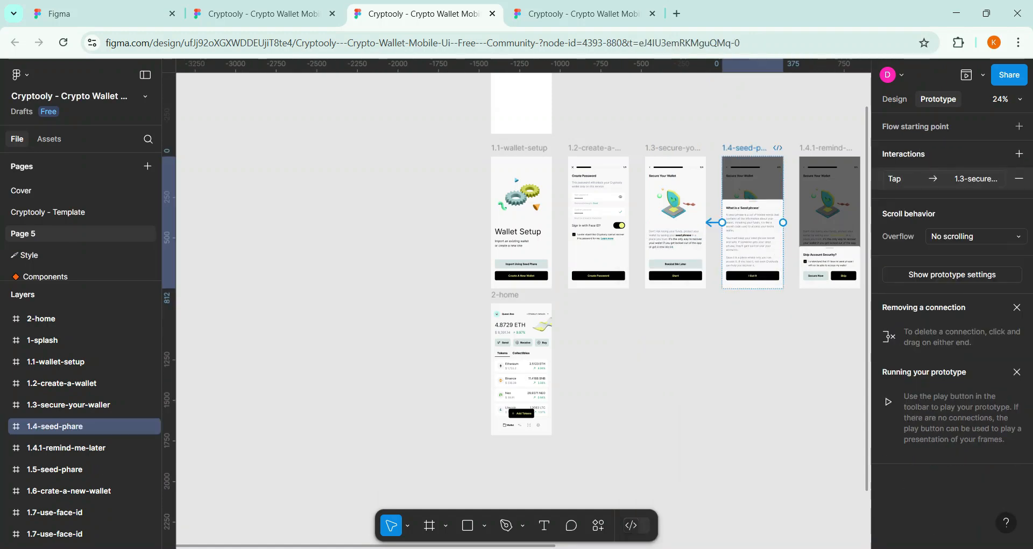
{"action": "left_click", "coordinate": [798, 374]}
Look over the wallet screens from 1-splash to 2-home for any remaining prototype connections
{"action": "scroll", "coordinate": [360, 389], "scroll_direction": "right", "scroll_amount": 5}
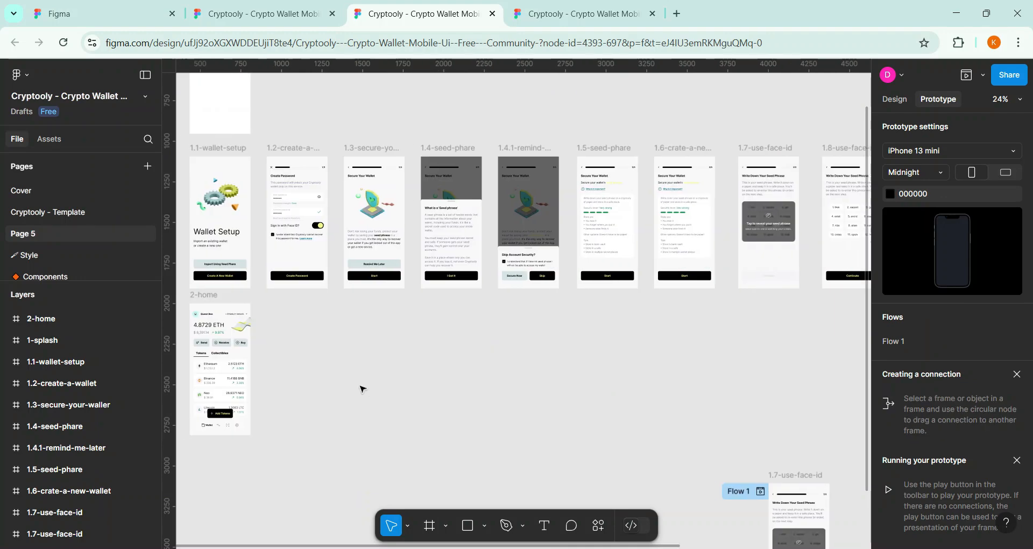
{"action": "scroll", "coordinate": [361, 388], "scroll_direction": "left", "scroll_amount": 5}
{"action": "scroll", "coordinate": [387, 195], "scroll_direction": "up", "scroll_amount": 3}
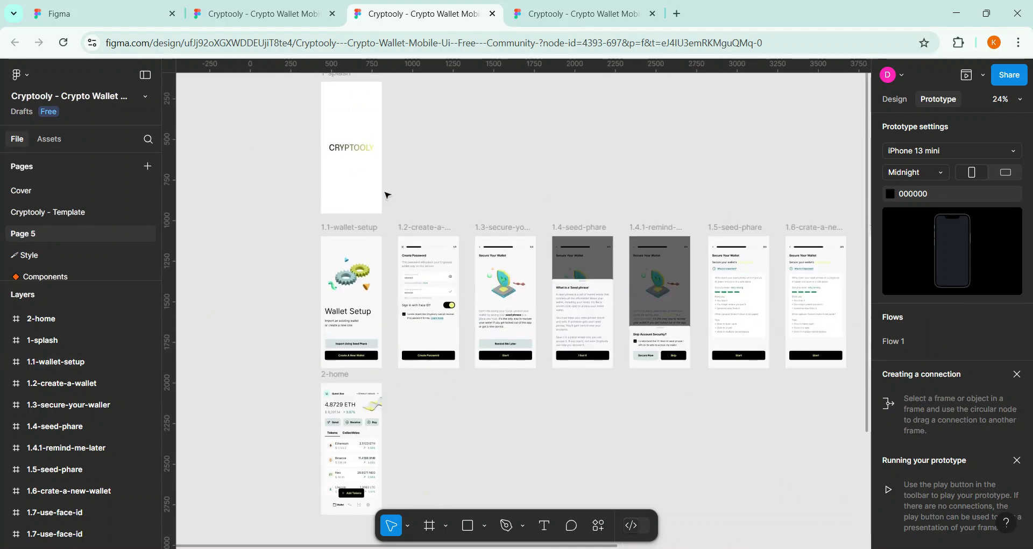
{"action": "scroll", "coordinate": [330, 333], "scroll_direction": "up", "scroll_amount": 1}
{"action": "scroll", "coordinate": [334, 259], "scroll_direction": "down", "scroll_amount": 7}
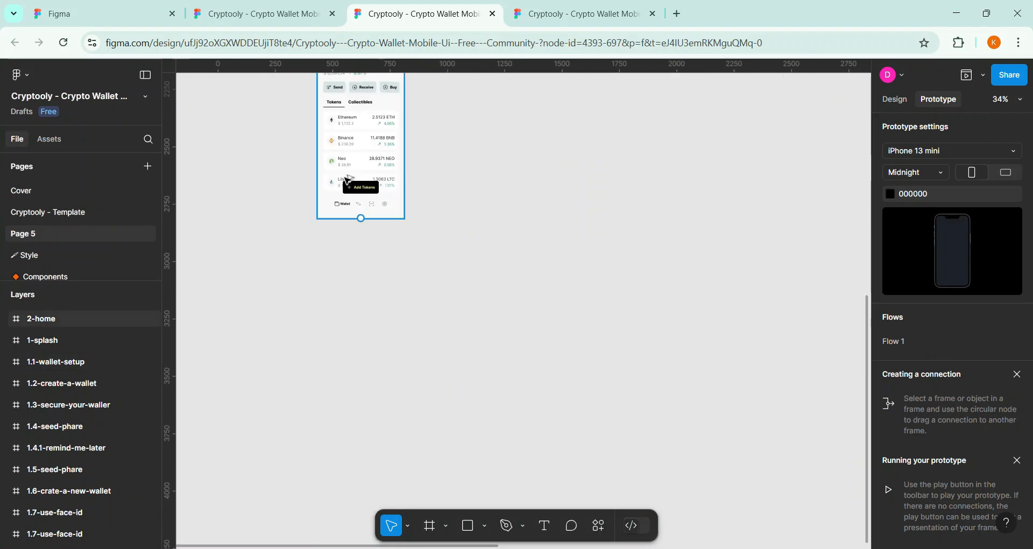
{"action": "scroll", "coordinate": [376, 186], "scroll_direction": "up", "scroll_amount": 6}
{"action": "scroll", "coordinate": [412, 190], "scroll_direction": "down", "scroll_amount": 3}
{"action": "scroll", "coordinate": [378, 177], "scroll_direction": "up", "scroll_amount": 2}
{"action": "scroll", "coordinate": [425, 171], "scroll_direction": "up", "scroll_amount": 2}
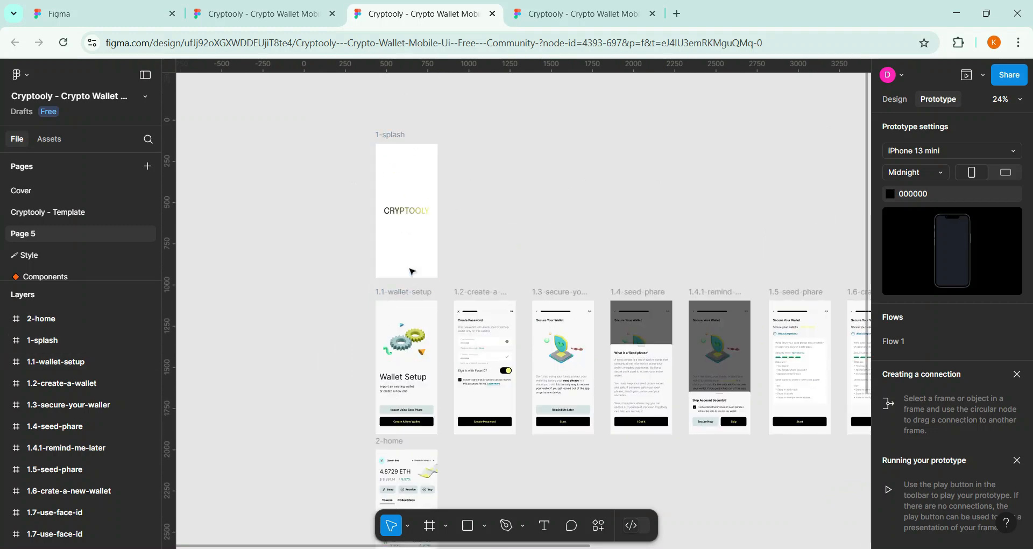
Create a prototype connection from the bottom edge of the 1-splash frame to 1.1-wallet-setup
{"action": "mouse_move", "coordinate": [405, 273]}
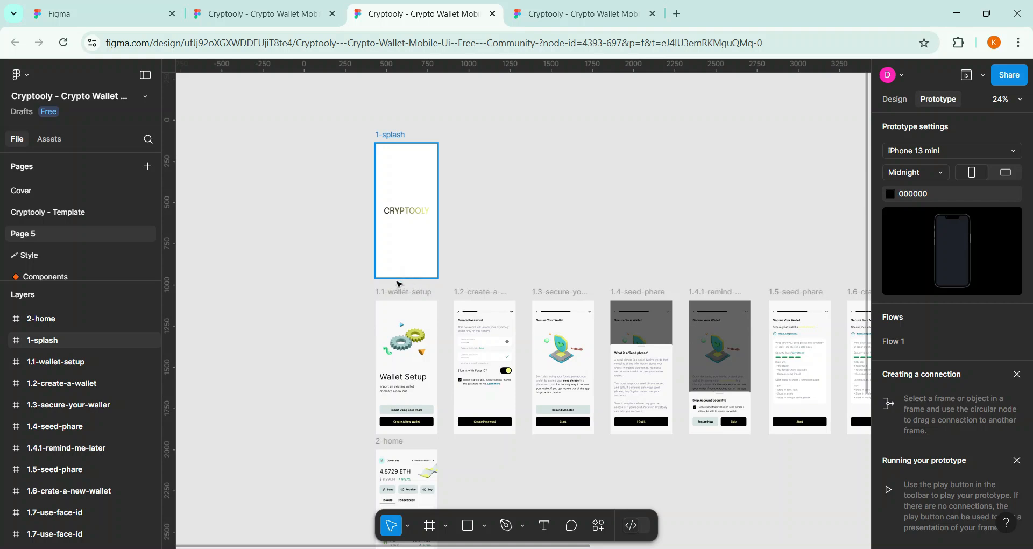
{"action": "left_click", "coordinate": [407, 278]}
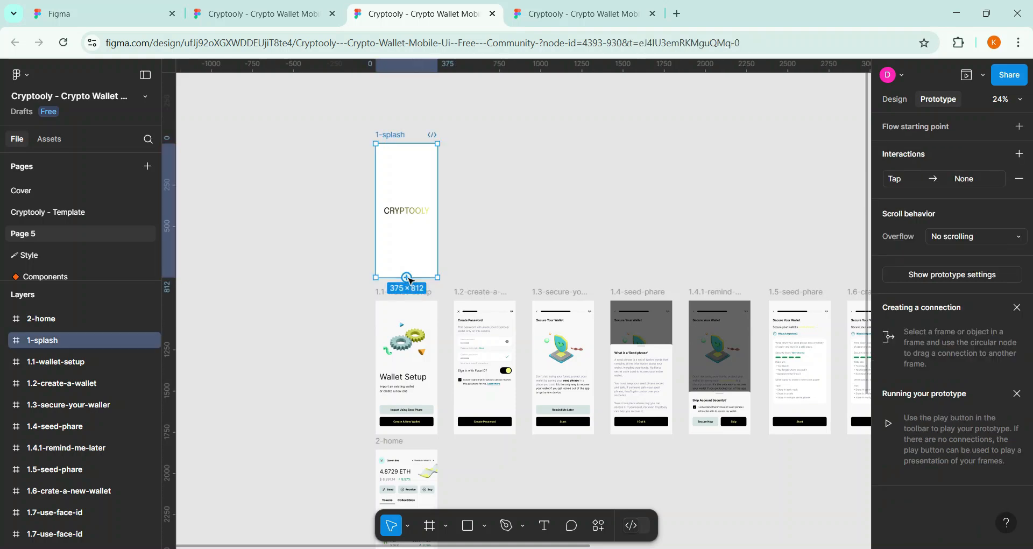
{"action": "left_click_drag", "start_coordinate": [408, 278], "coordinate": [407, 323]}
Examine the interaction settings of the new connection between 1-splash and 1.1-wallet-setup, including its trigger, action and animation
{"action": "scroll", "coordinate": [484, 285], "scroll_direction": "up", "scroll_amount": 2}
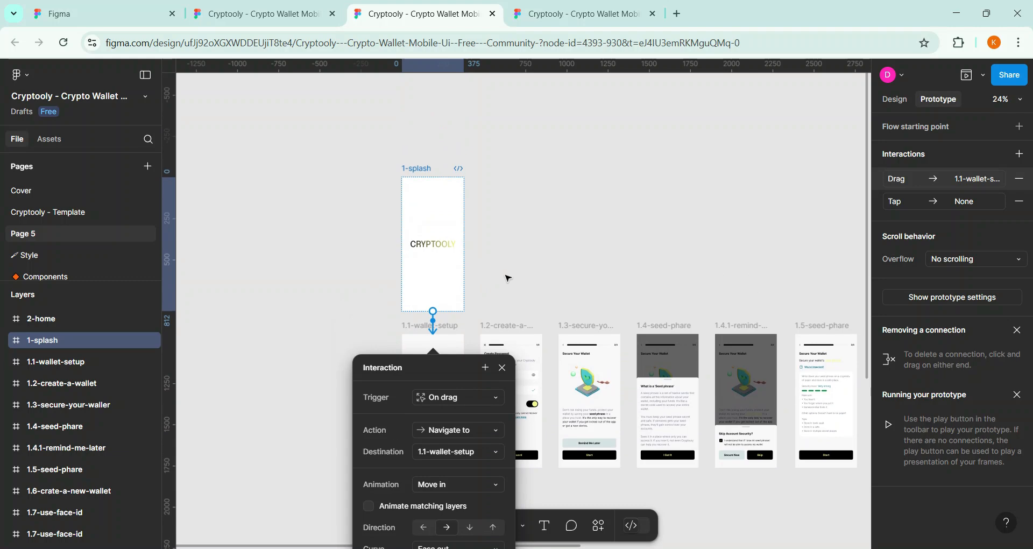
{"action": "scroll", "coordinate": [469, 293], "scroll_direction": "down", "scroll_amount": 4}
{"action": "scroll", "coordinate": [427, 214], "scroll_direction": "up", "scroll_amount": 1}
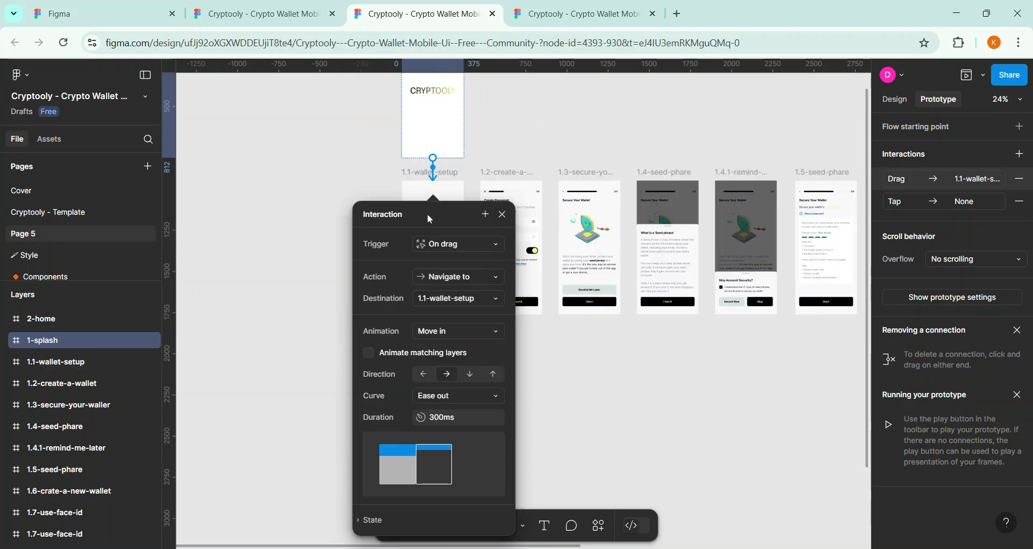
{"action": "scroll", "coordinate": [436, 161], "scroll_direction": "up", "scroll_amount": 2}
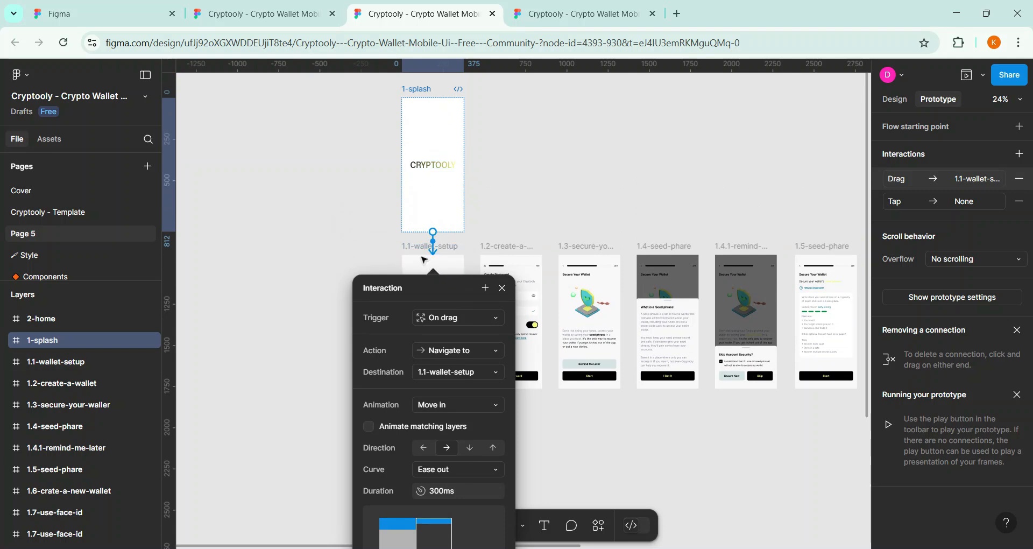
{"action": "scroll", "coordinate": [443, 264], "scroll_direction": "down", "scroll_amount": 1}
{"action": "scroll", "coordinate": [492, 196], "scroll_direction": "up", "scroll_amount": 1}
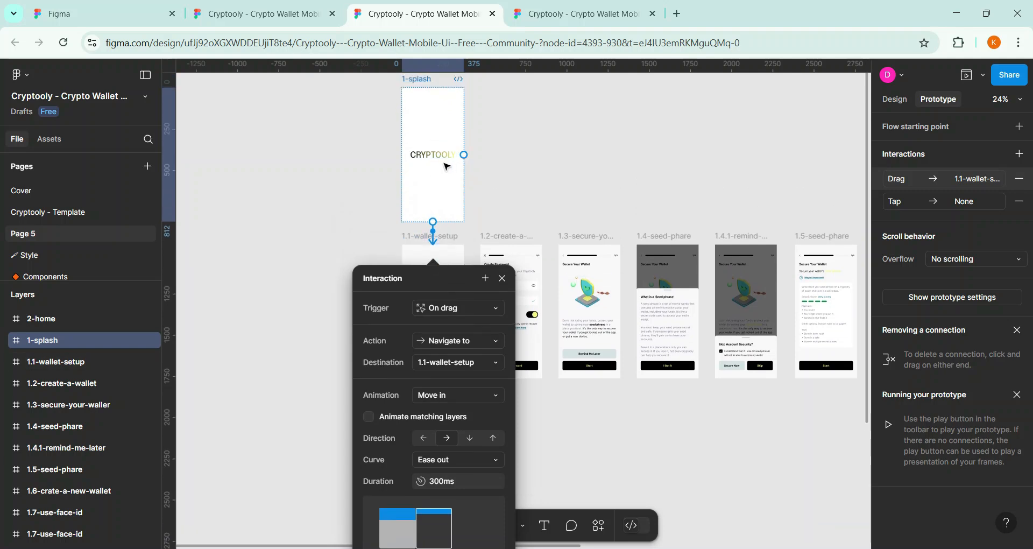
{"action": "scroll", "coordinate": [447, 166], "scroll_direction": "up", "scroll_amount": 1}
{"action": "scroll", "coordinate": [446, 166], "scroll_direction": "up", "scroll_amount": 1}
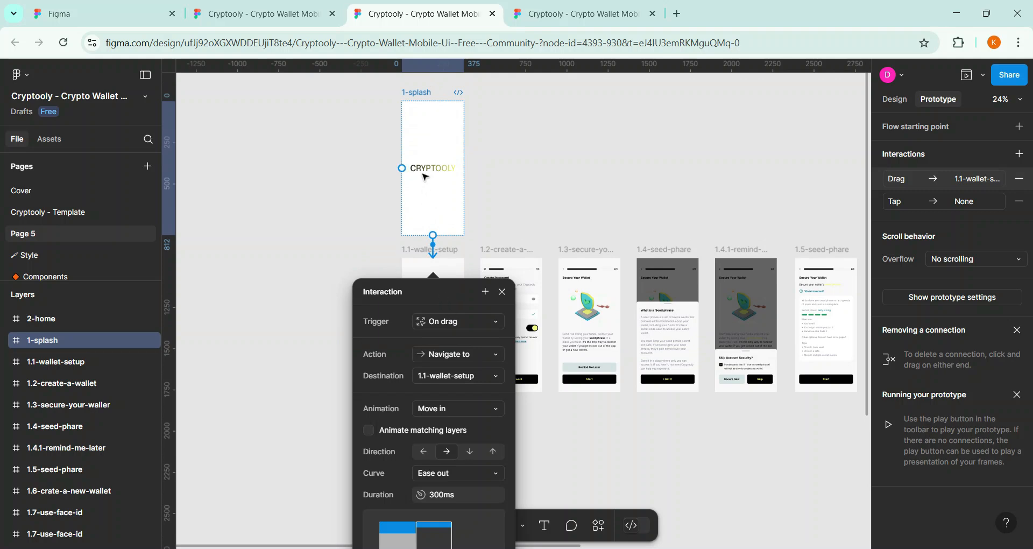
{"action": "scroll", "coordinate": [437, 264], "scroll_direction": "down", "scroll_amount": 1}
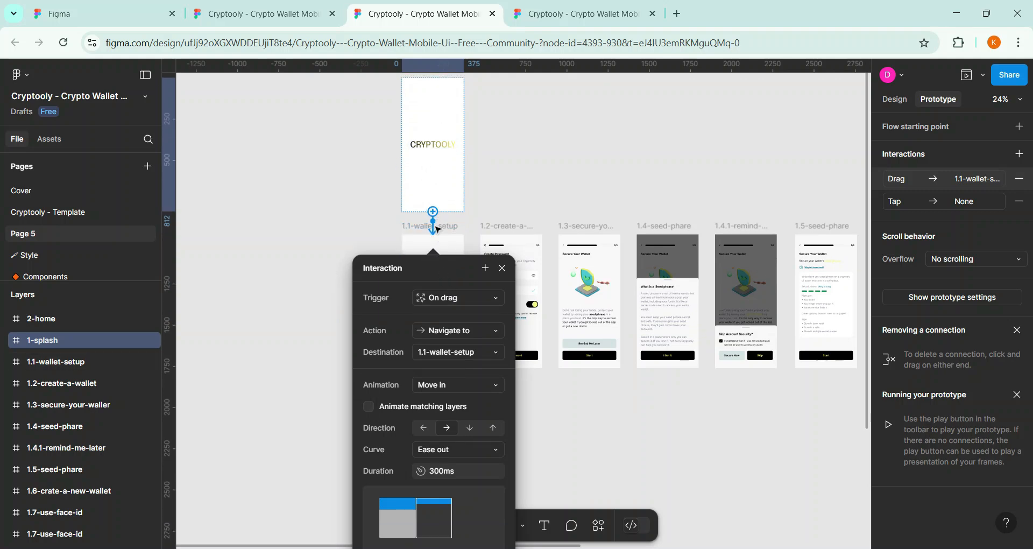
{"action": "scroll", "coordinate": [438, 228], "scroll_direction": "down", "scroll_amount": 5}
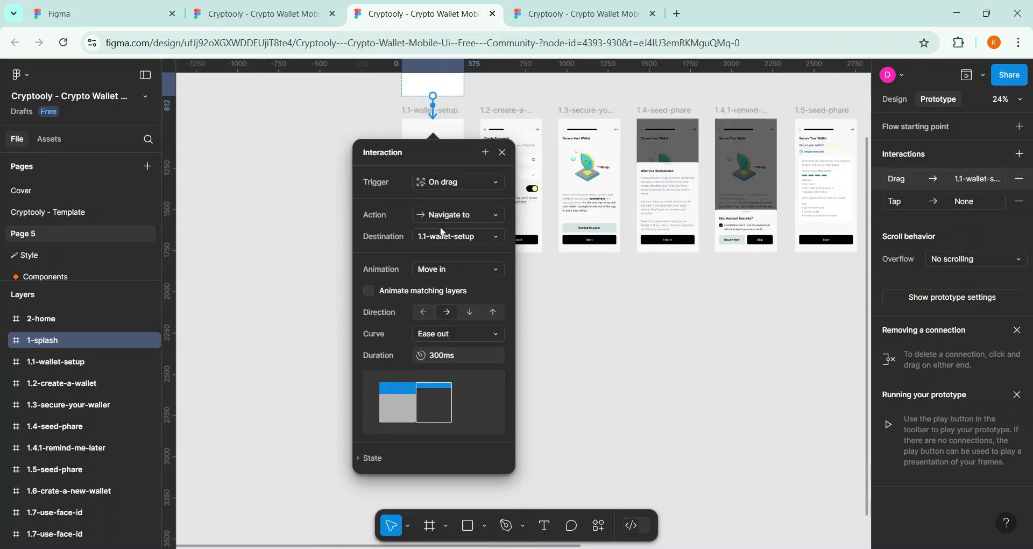
{"action": "scroll", "coordinate": [404, 155], "scroll_direction": "up", "scroll_amount": 1}
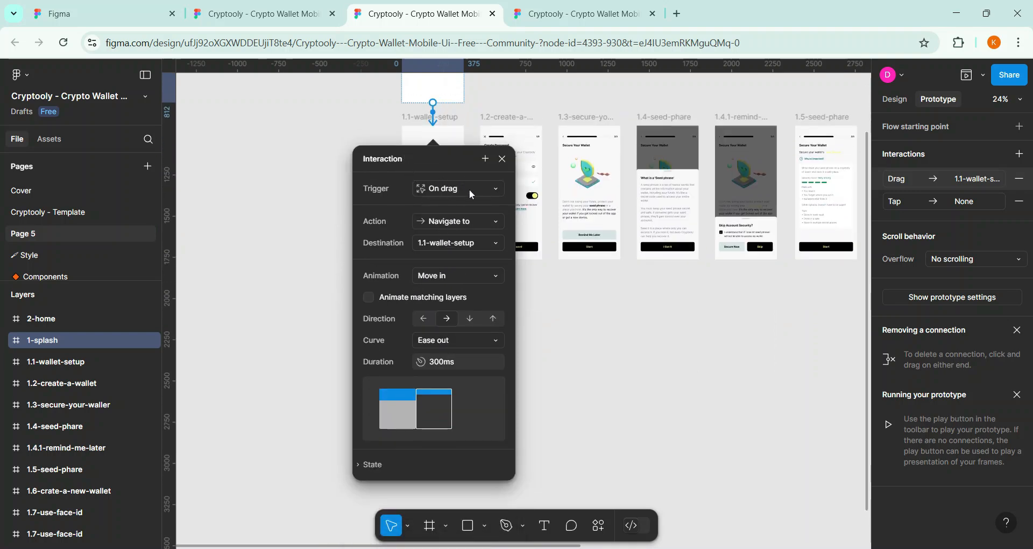
{"action": "scroll", "coordinate": [472, 194], "scroll_direction": "up", "scroll_amount": 2}
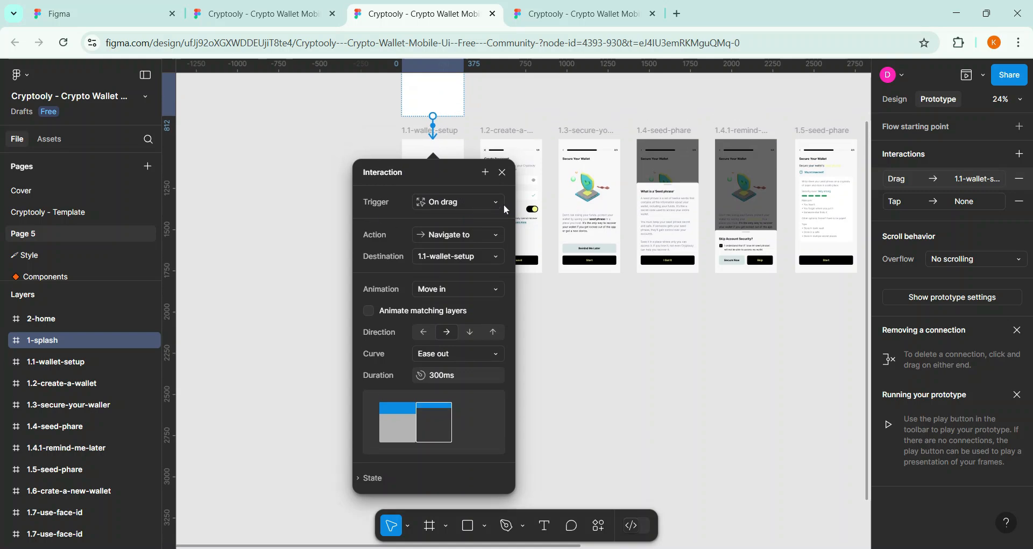
Review the available trigger types for the splash connection without changing the trigger, and inspect the 1-splash frame
{"action": "left_click", "coordinate": [497, 202]}
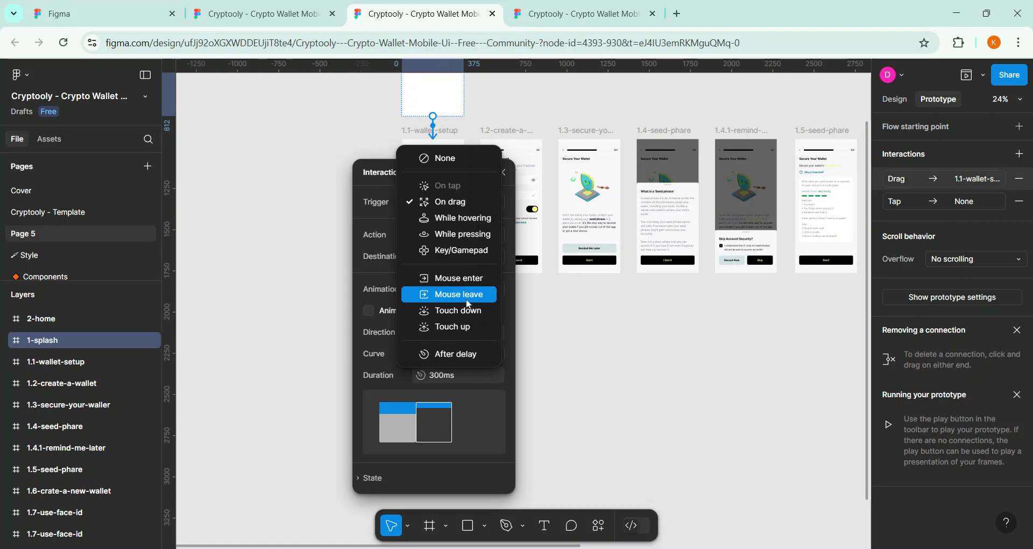
{"action": "left_click", "coordinate": [514, 216]}
{"action": "scroll", "coordinate": [422, 151], "scroll_direction": "up", "scroll_amount": 5}
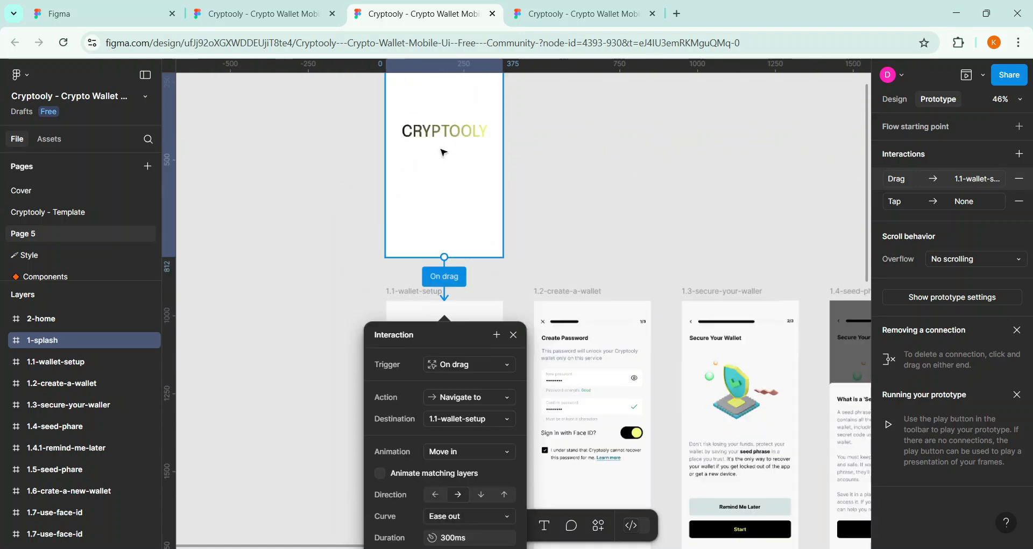
{"action": "scroll", "coordinate": [479, 201], "scroll_direction": "up", "scroll_amount": 3}
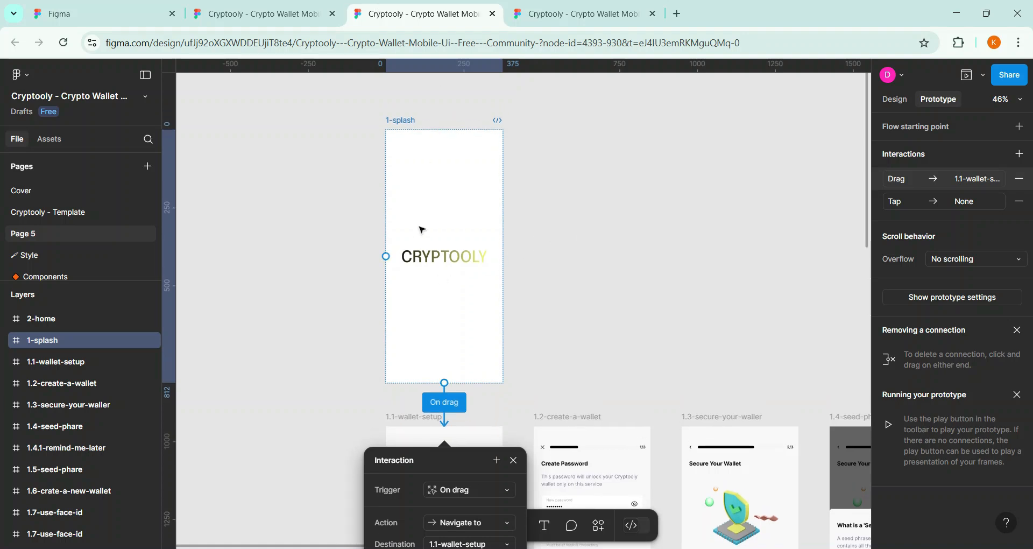
{"action": "scroll", "coordinate": [554, 285], "scroll_direction": "down", "scroll_amount": 2}
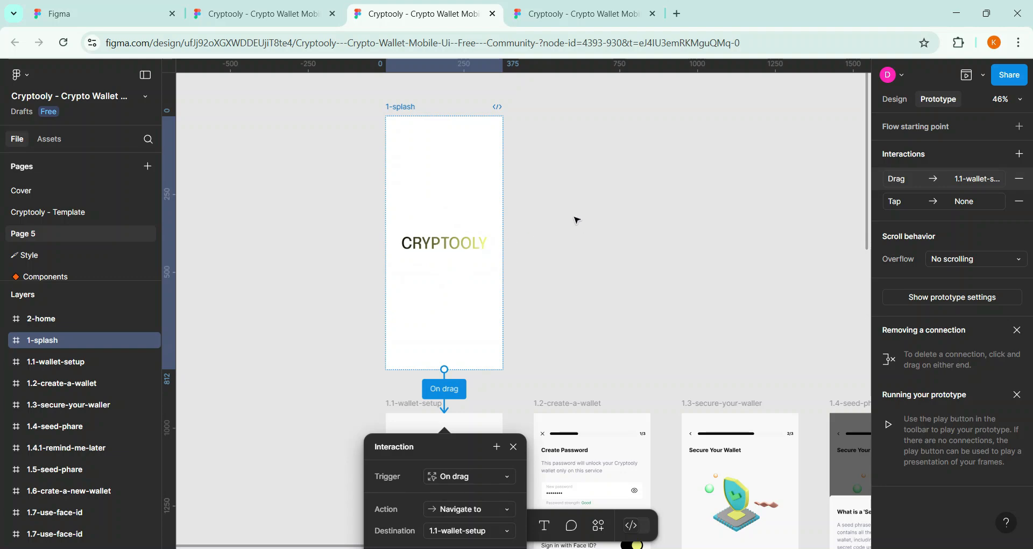
{"action": "scroll", "coordinate": [535, 233], "scroll_direction": "down", "scroll_amount": 5}
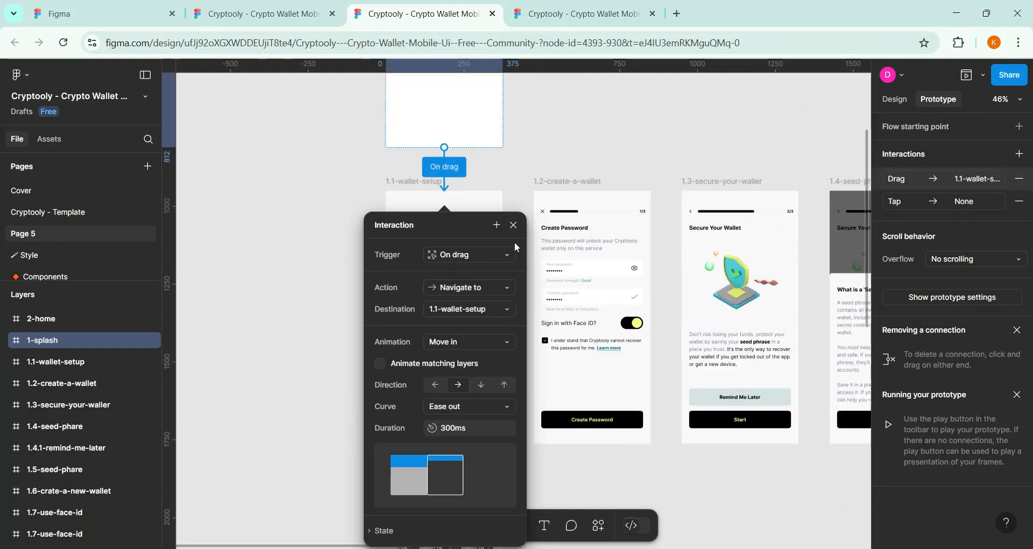
Set the trigger of the connection from 1-splash to 1.1-wallet-setup to After delay
{"action": "left_click", "coordinate": [481, 256]}
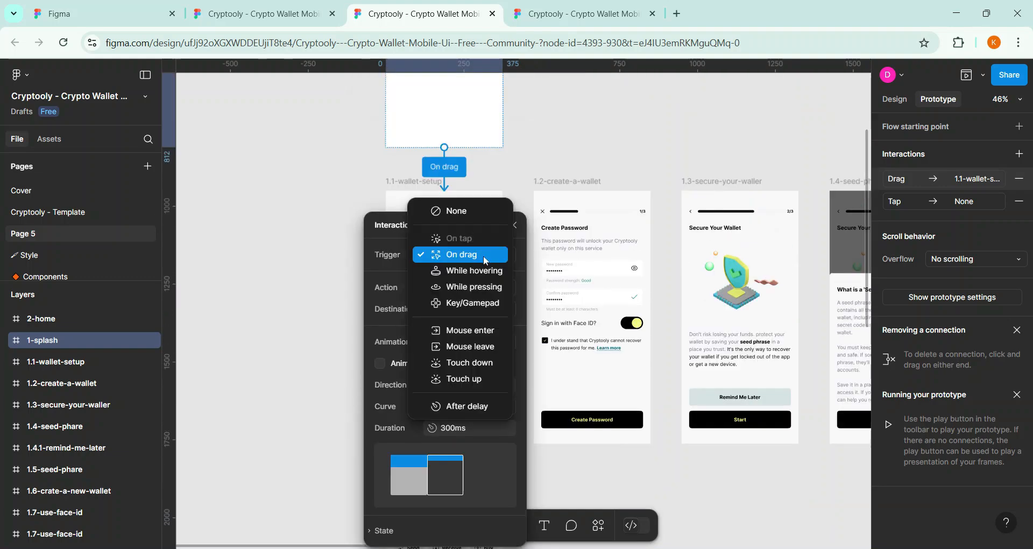
{"action": "left_click", "coordinate": [477, 407]}
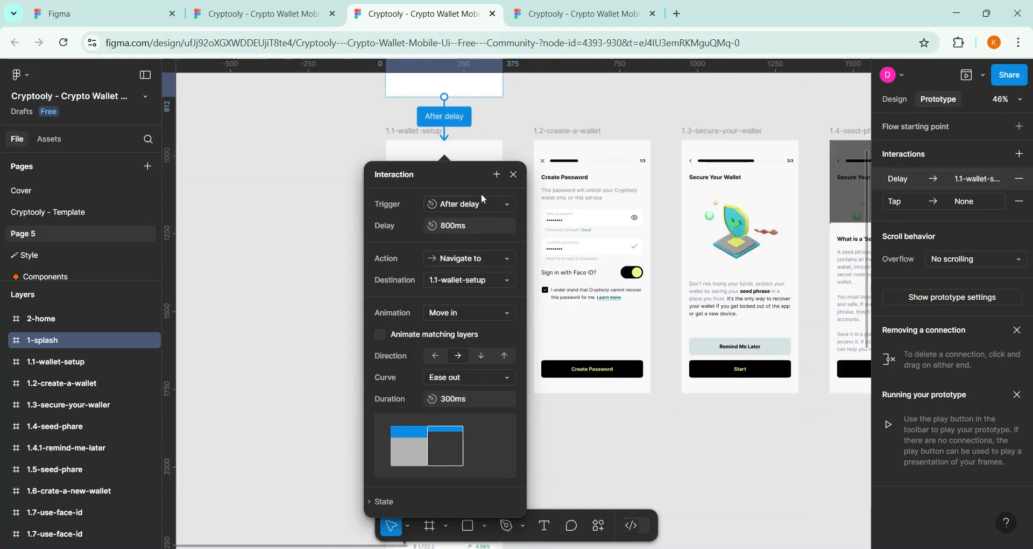
{"action": "scroll", "coordinate": [469, 155], "scroll_direction": "up", "scroll_amount": 1}
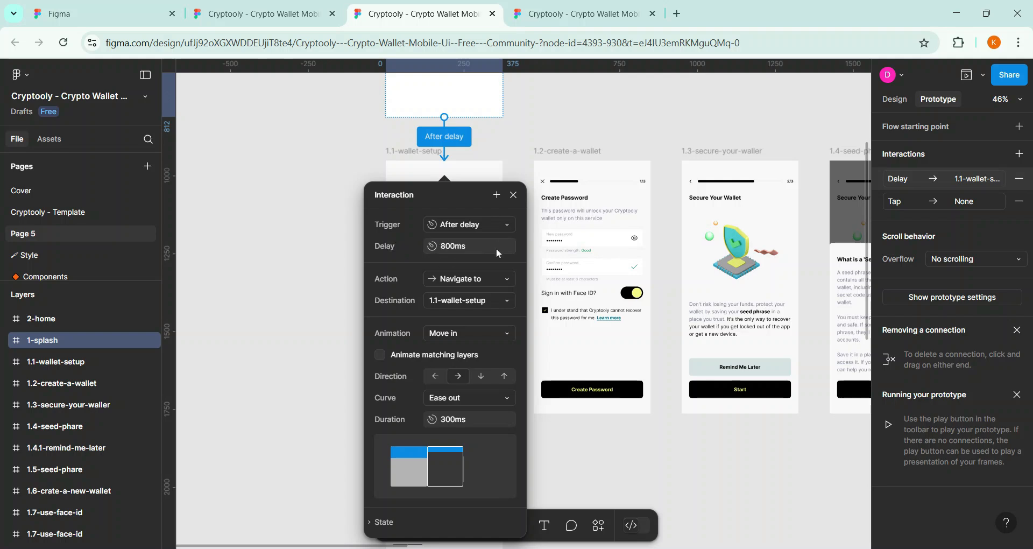
{"action": "scroll", "coordinate": [532, 161], "scroll_direction": "up", "scroll_amount": 3}
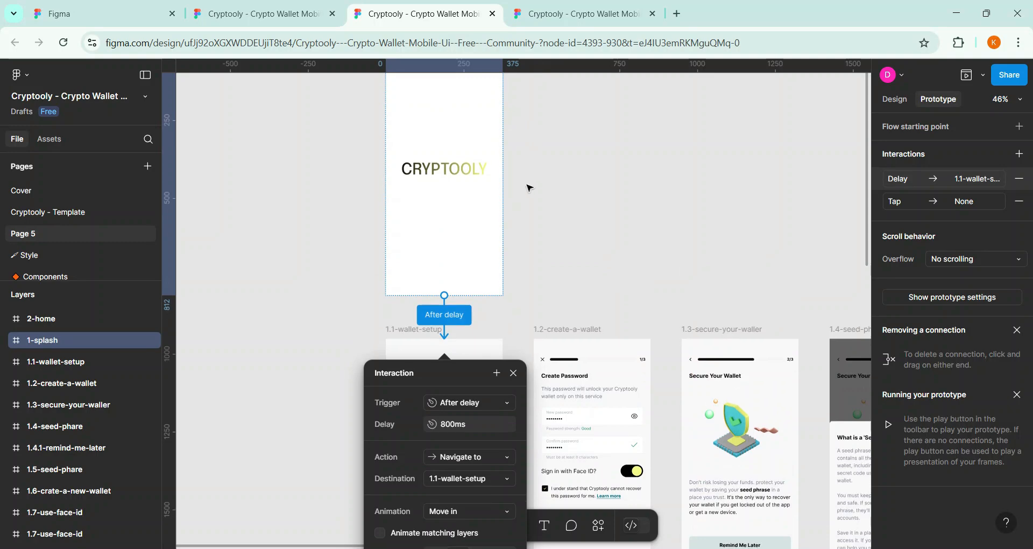
{"action": "scroll", "coordinate": [445, 250], "scroll_direction": "down", "scroll_amount": 4}
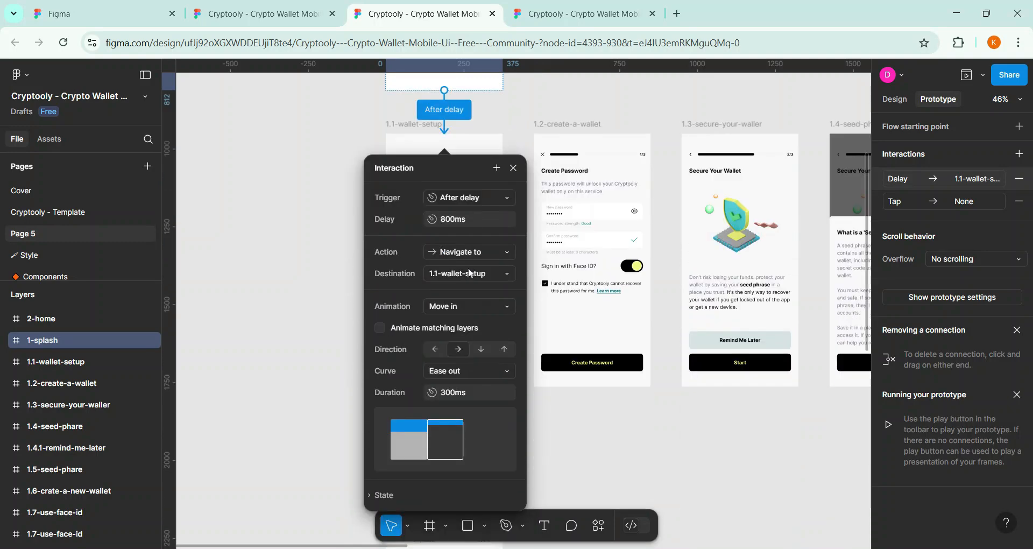
Review the available action types for the splash connection, choose Navigate to, and inspect the source and destination frames
{"action": "left_click", "coordinate": [491, 253]}
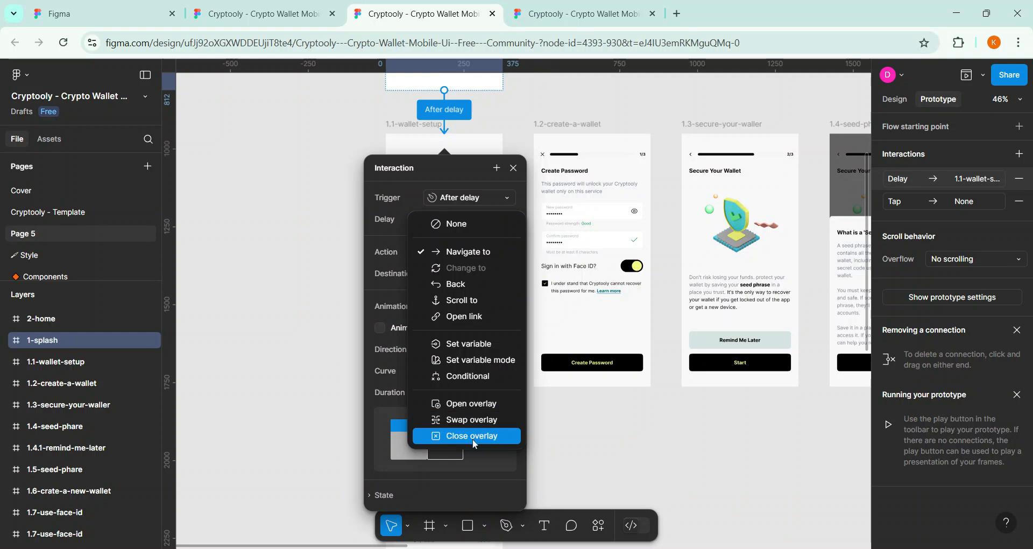
{"action": "left_click", "coordinate": [470, 250]}
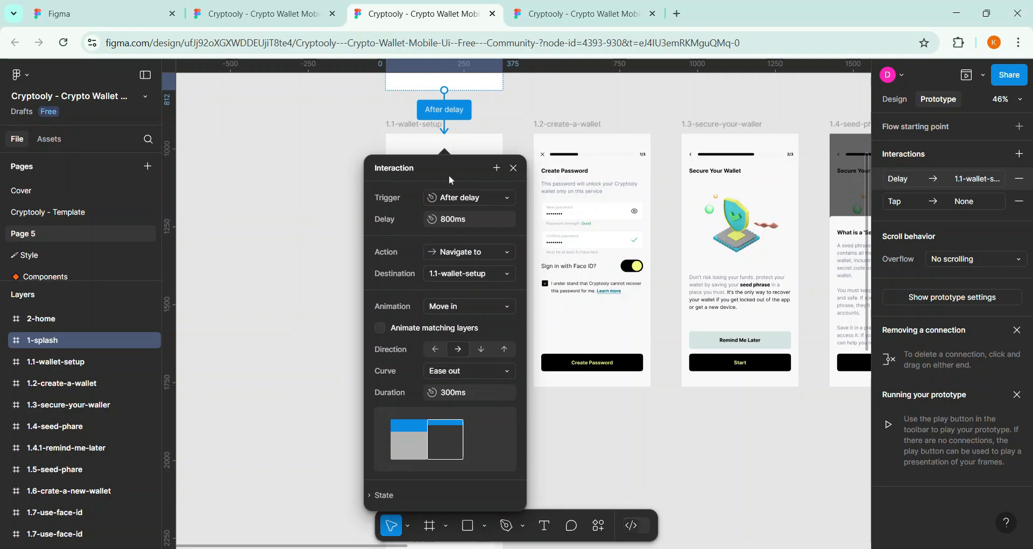
{"action": "scroll", "coordinate": [448, 176], "scroll_direction": "up", "scroll_amount": 3}
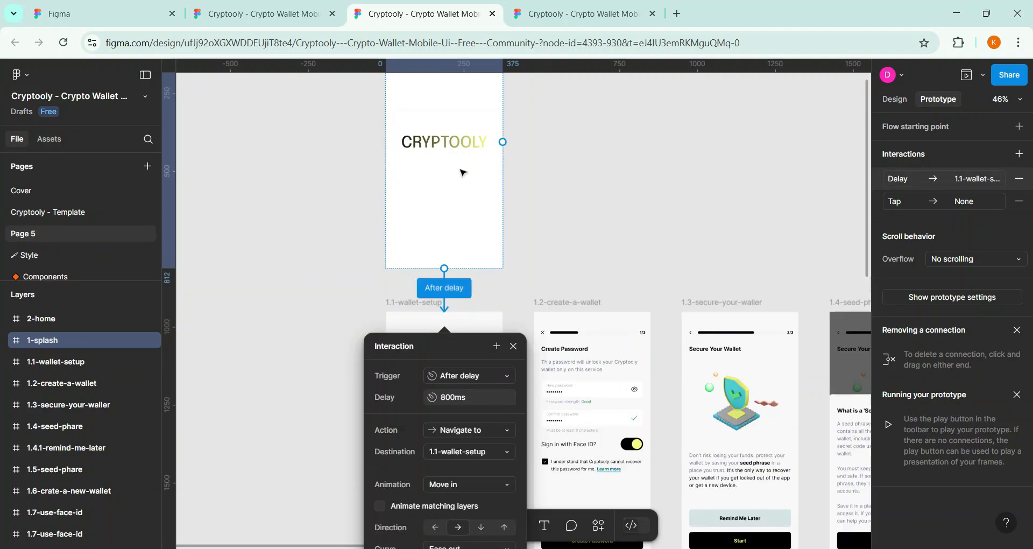
{"action": "scroll", "coordinate": [404, 321], "scroll_direction": "down", "scroll_amount": 1}
{"action": "scroll", "coordinate": [404, 321], "scroll_direction": "down", "scroll_amount": 4}
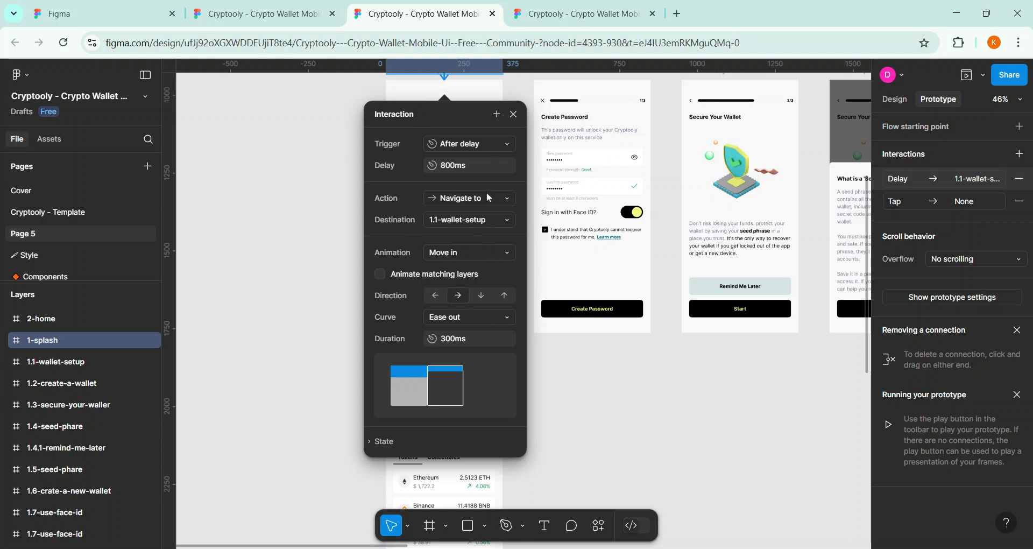
{"action": "scroll", "coordinate": [484, 189], "scroll_direction": "up", "scroll_amount": 1}
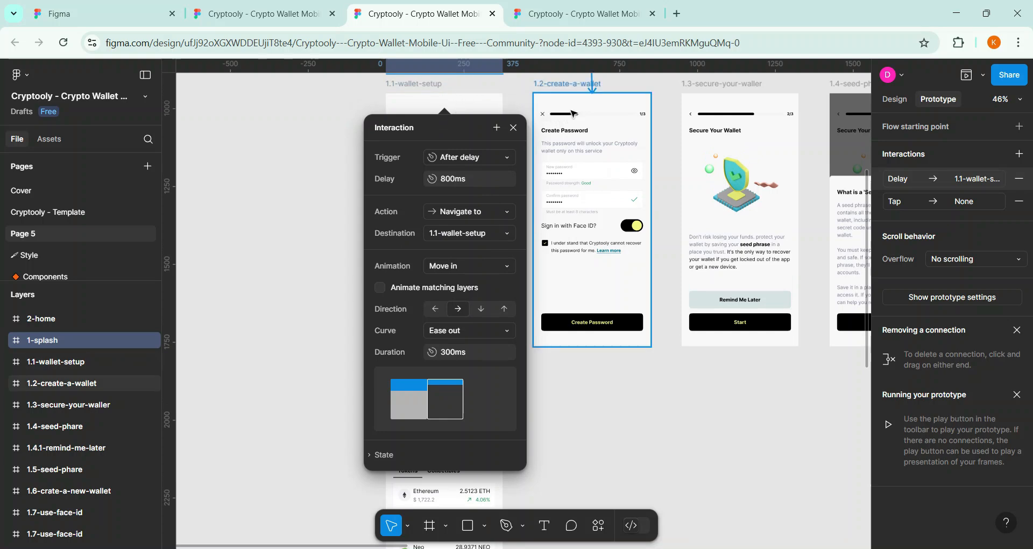
{"action": "scroll", "coordinate": [482, 238], "scroll_direction": "down", "scroll_amount": 1}
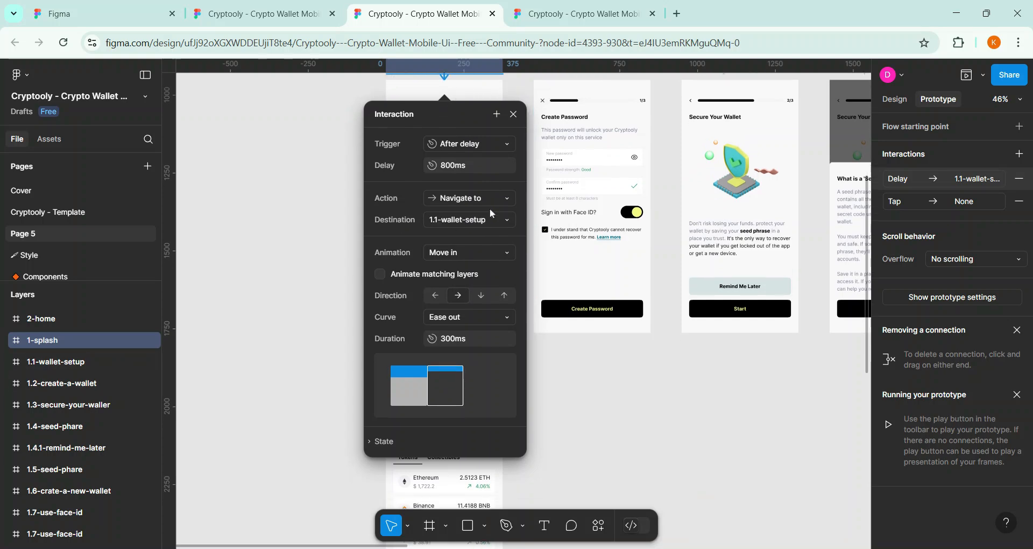
Set the splash connection's animation to Dissolve with an Ease in and out curve
{"action": "left_click", "coordinate": [470, 254]}
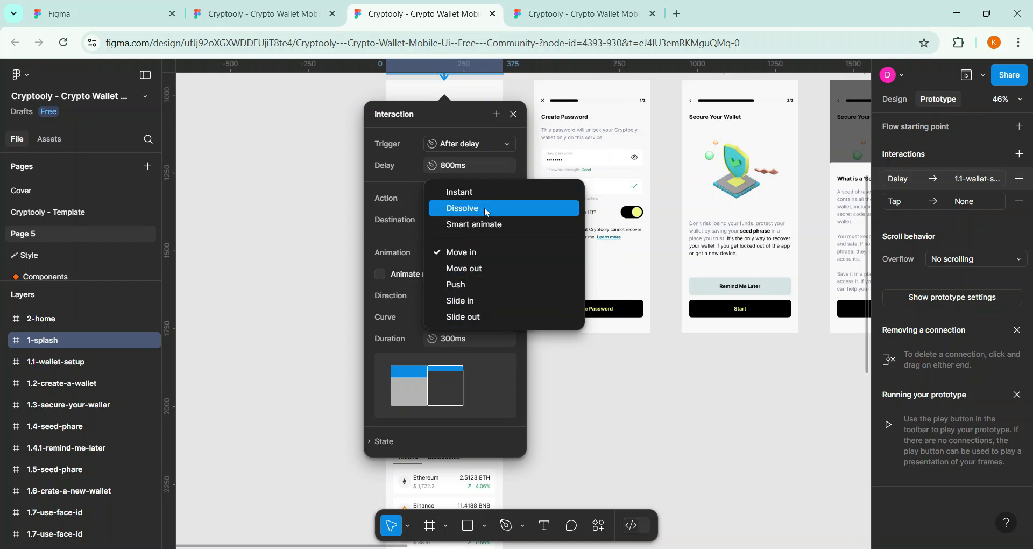
{"action": "left_click", "coordinate": [486, 211]}
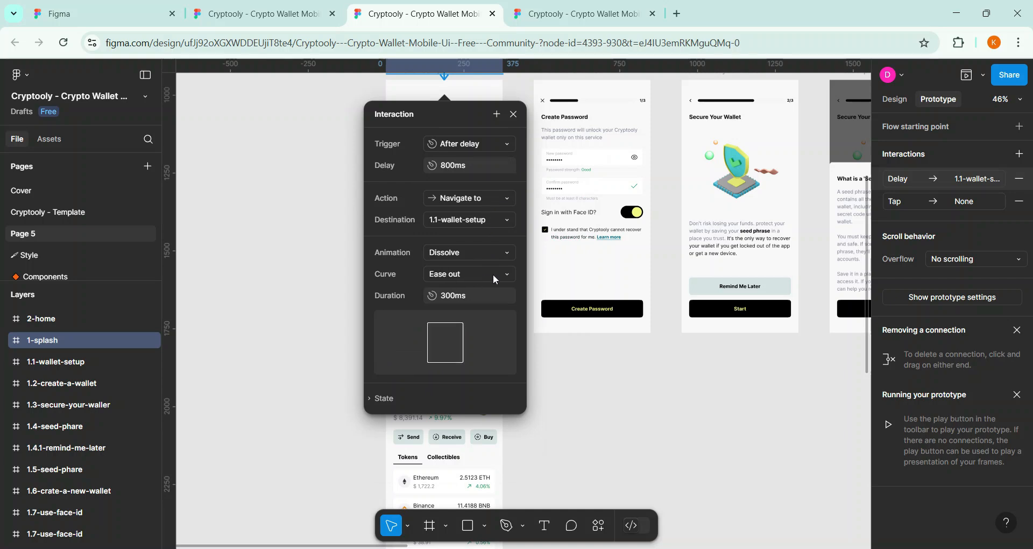
{"action": "left_click", "coordinate": [494, 277]}
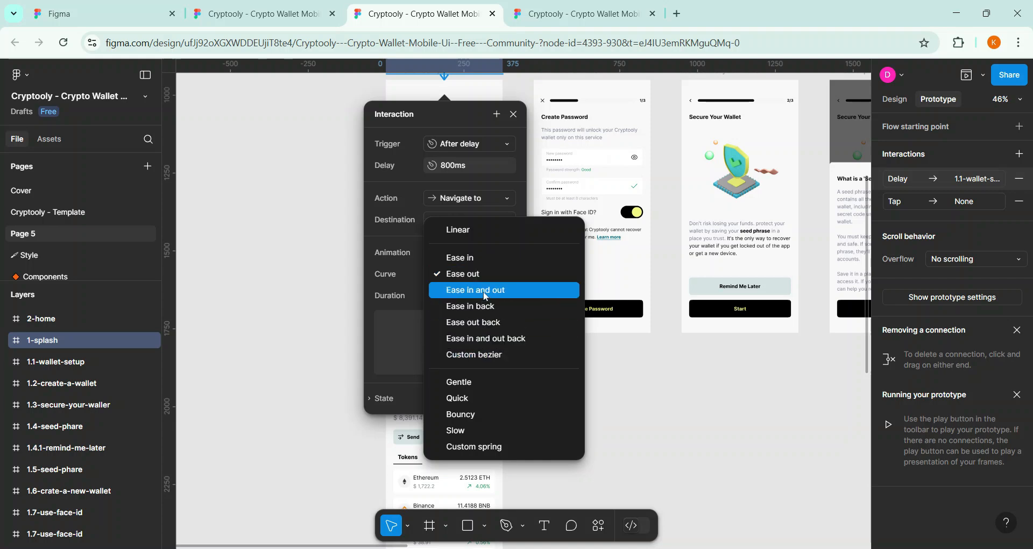
{"action": "left_click", "coordinate": [485, 293]}
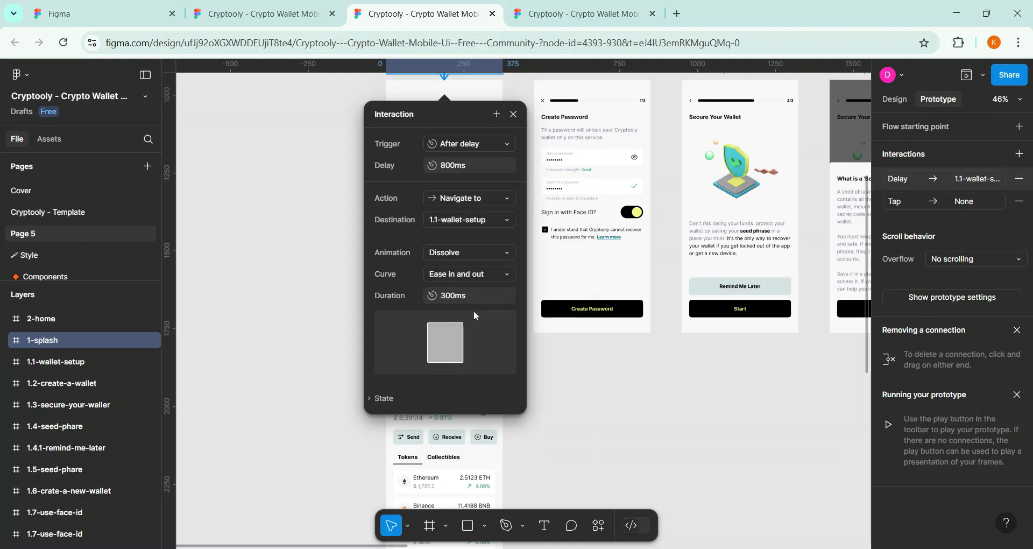
Set the duration of the splash connection's Dissolve animation to 500 ms
{"action": "left_click", "coordinate": [447, 300]}
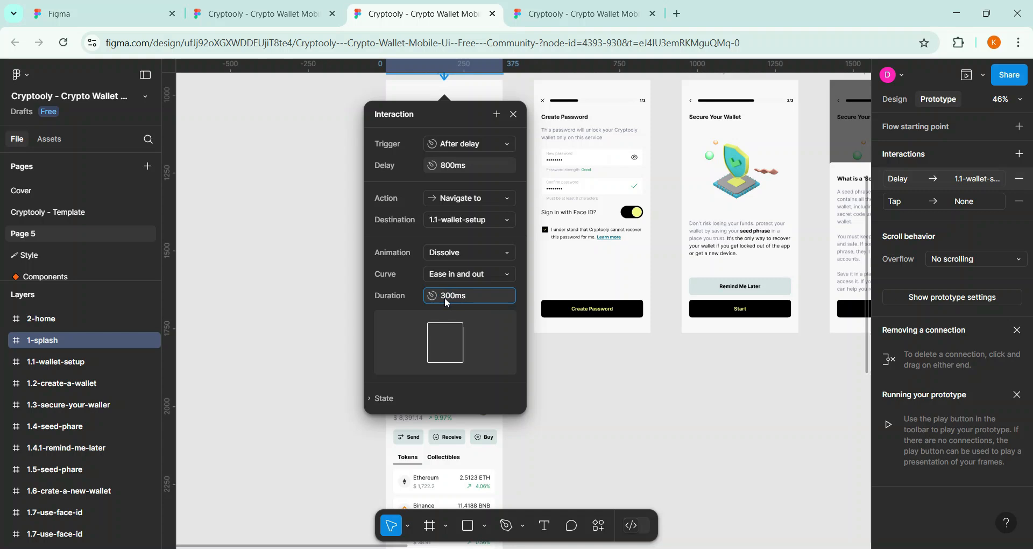
{"action": "key", "text": "BackSpace"}
{"action": "type", "text": "5"}
{"action": "key", "text": "Return"}
{"action": "scroll", "coordinate": [525, 180], "scroll_direction": "up", "scroll_amount": 3}
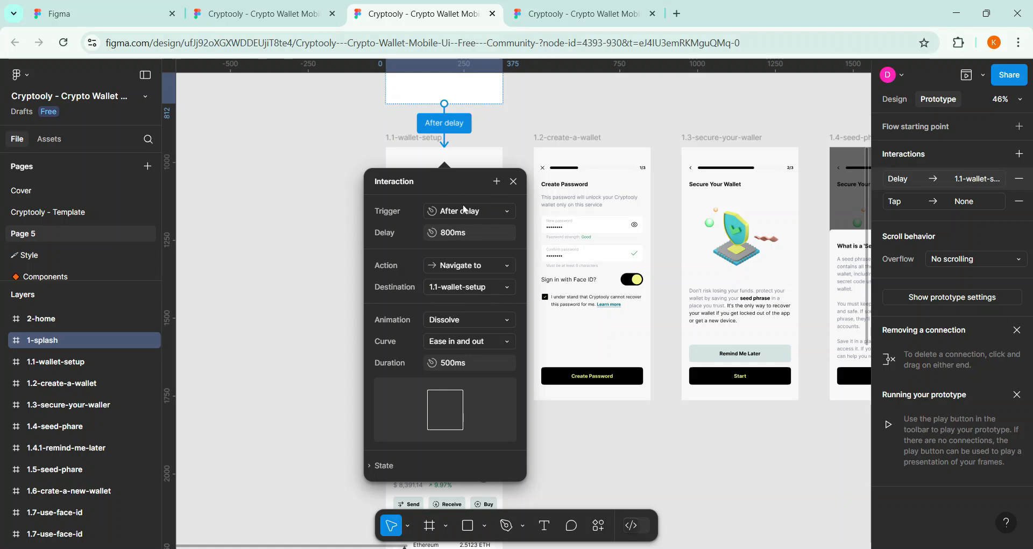
Try to add a second action to the splash interaction, dismiss the upgrade offer and close the interaction settings
{"action": "left_click", "coordinate": [497, 183]}
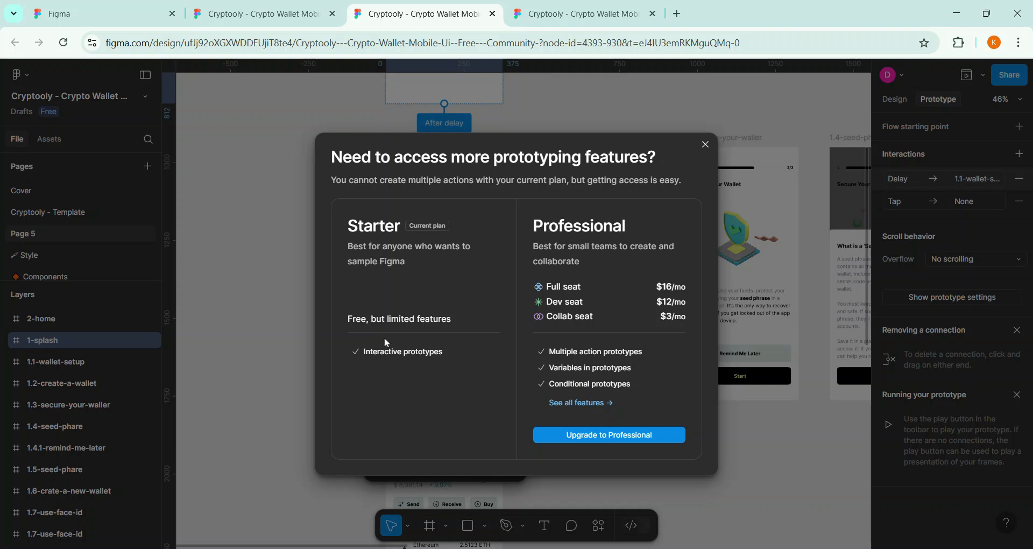
{"action": "left_click", "coordinate": [705, 145]}
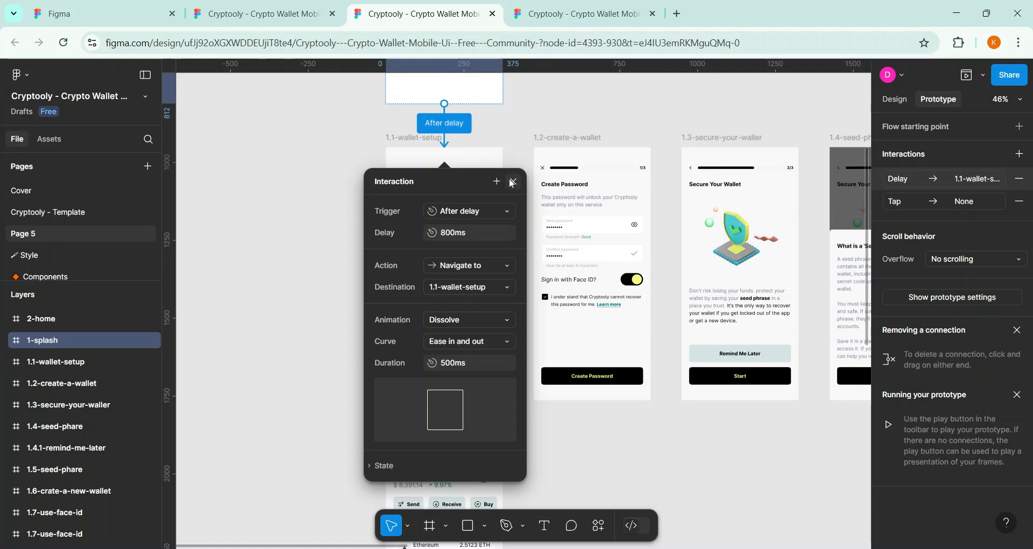
{"action": "left_click", "coordinate": [517, 157]}
Preview the prototype from the 1-splash frame, restart it to check the delayed transition to Wallet Setup, and close the preview
{"action": "scroll", "coordinate": [511, 188], "scroll_direction": "up", "scroll_amount": 10}
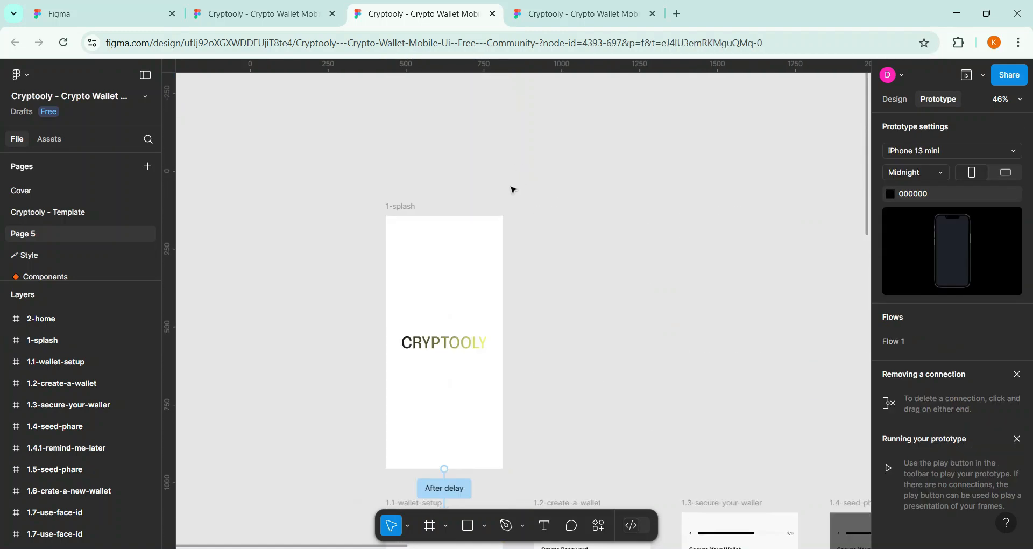
{"action": "scroll", "coordinate": [512, 237], "scroll_direction": "down", "scroll_amount": 2}
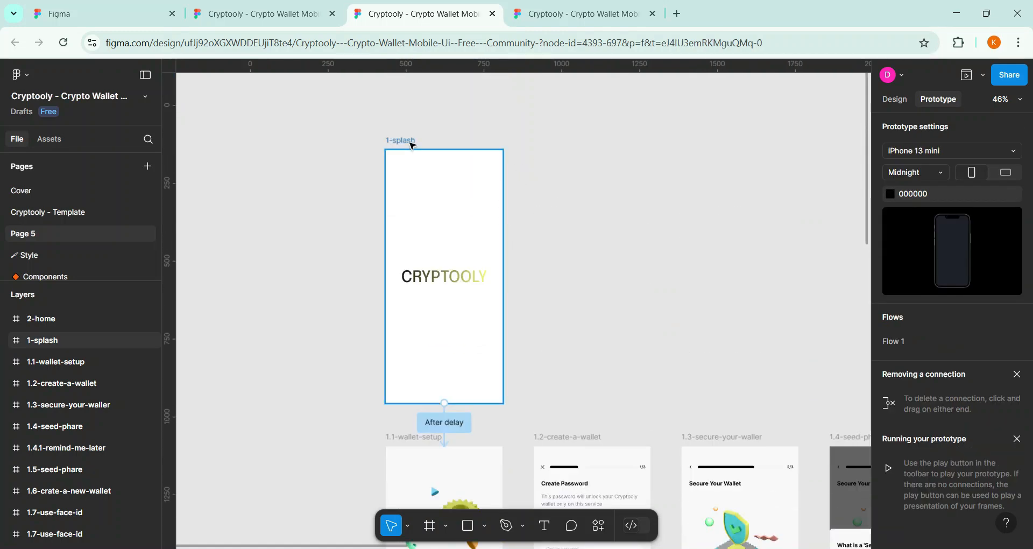
{"action": "left_click", "coordinate": [412, 145]}
{"action": "left_click", "coordinate": [984, 75]}
{"action": "left_click", "coordinate": [904, 120]}
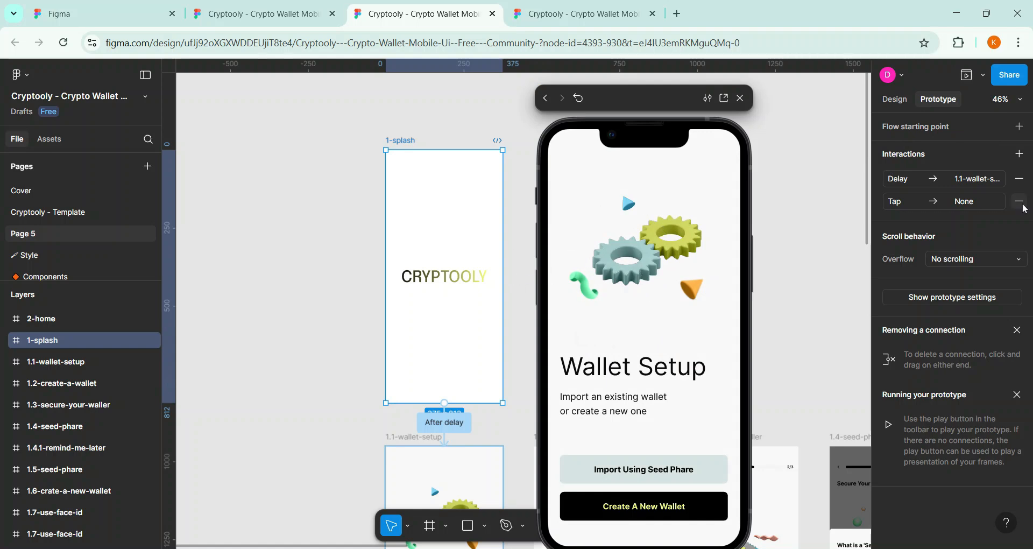
{"action": "left_click", "coordinate": [577, 98]}
{"action": "key", "text": "r"}
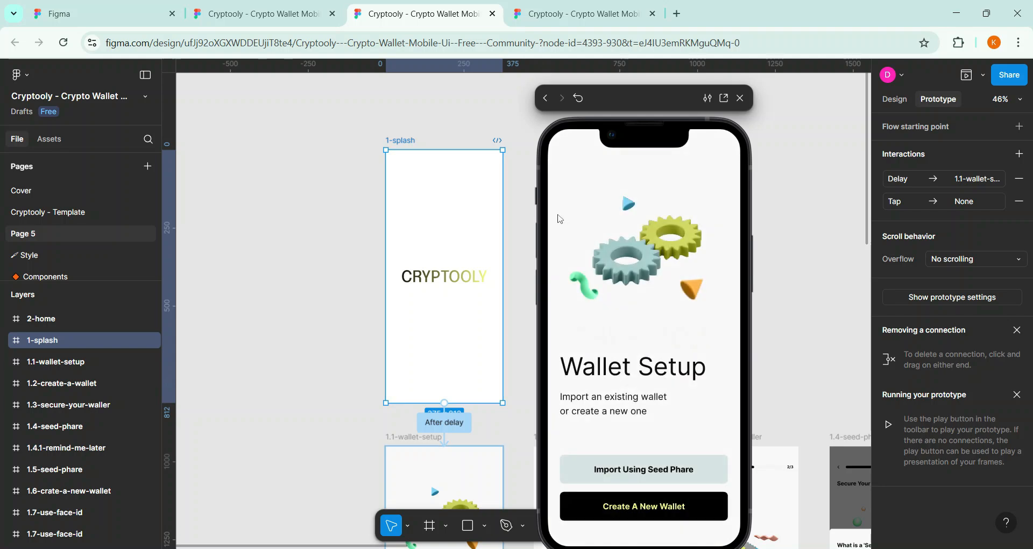
{"action": "scroll", "coordinate": [452, 200], "scroll_direction": "down", "scroll_amount": 3}
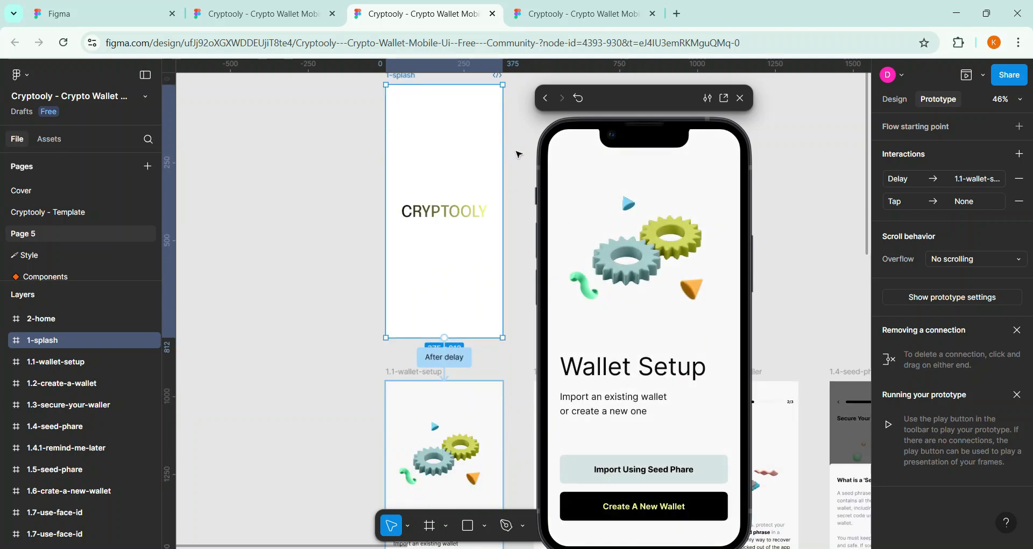
{"action": "scroll", "coordinate": [451, 200], "scroll_direction": "down", "scroll_amount": 1}
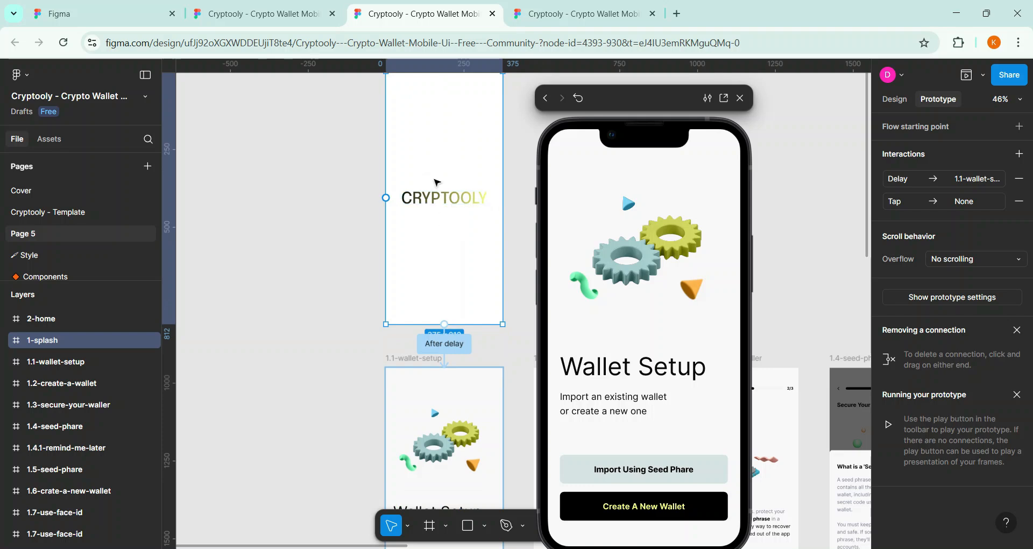
{"action": "scroll", "coordinate": [450, 247], "scroll_direction": "down", "scroll_amount": 10}
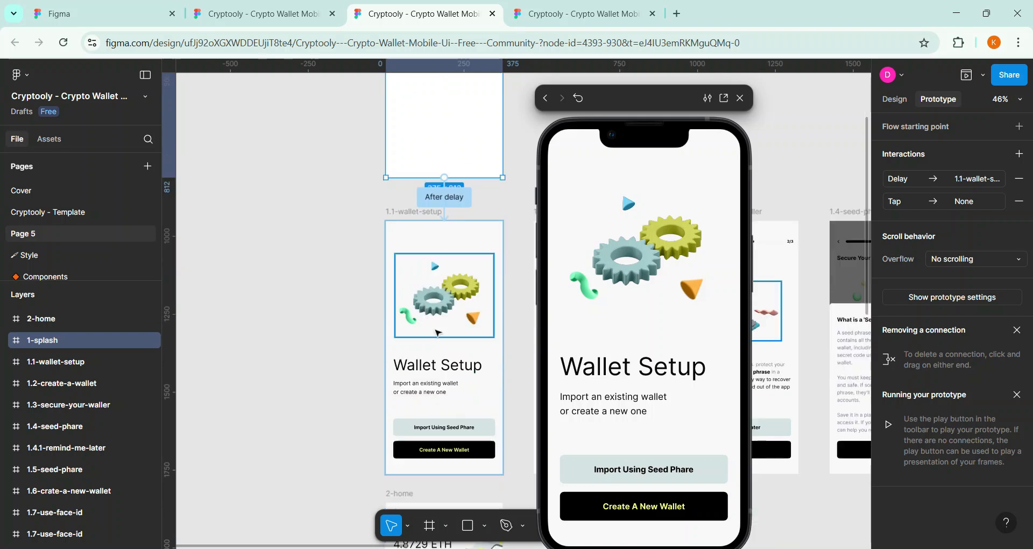
{"action": "scroll", "coordinate": [440, 323], "scroll_direction": "down", "scroll_amount": 1}
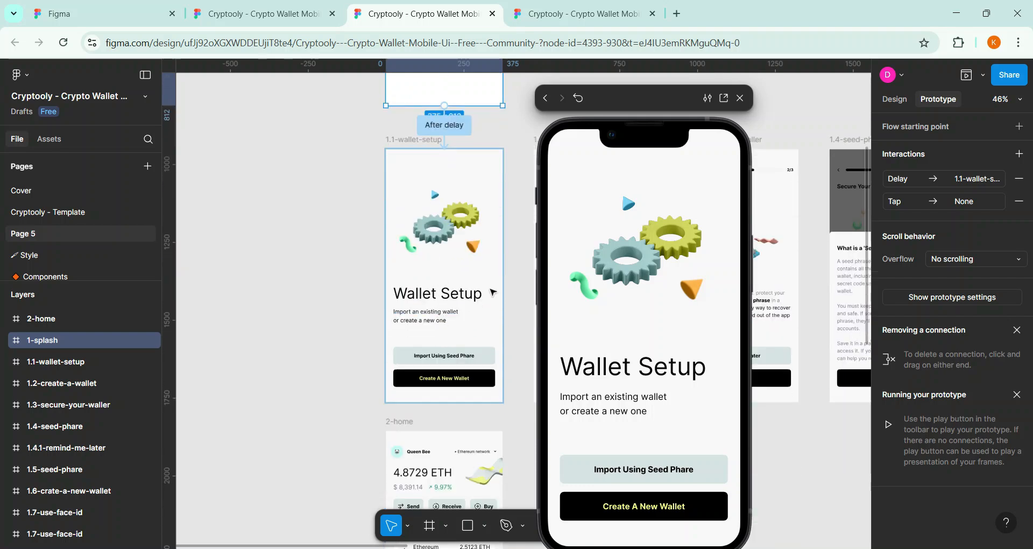
{"action": "left_click", "coordinate": [739, 98]}
Examine the frame layout from 1-splash to 2-home, including the Wallet Setup buttons and the seed phrase and create-wallet rows
{"action": "scroll", "coordinate": [502, 248], "scroll_direction": "down", "scroll_amount": 1}
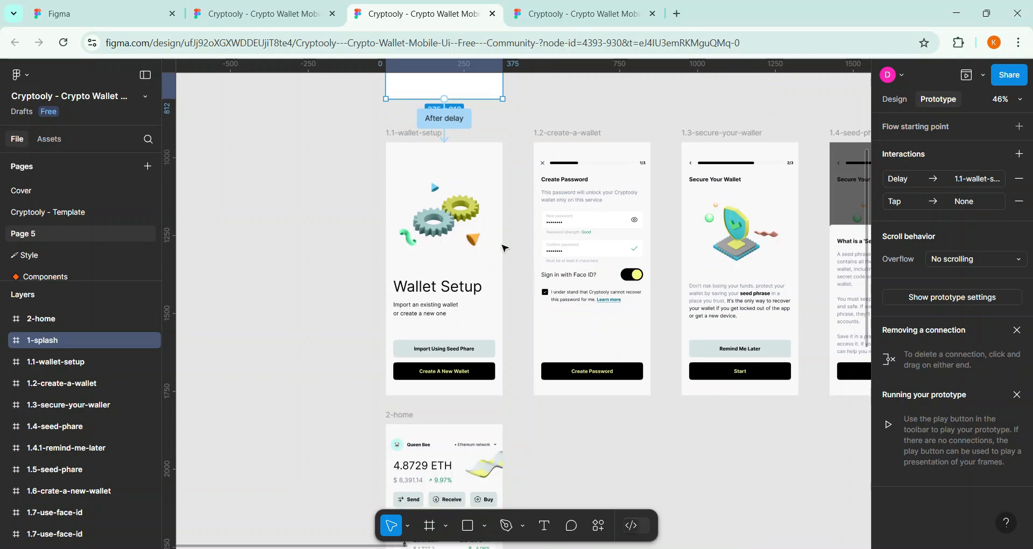
{"action": "scroll", "coordinate": [638, 311], "scroll_direction": "down", "scroll_amount": 1}
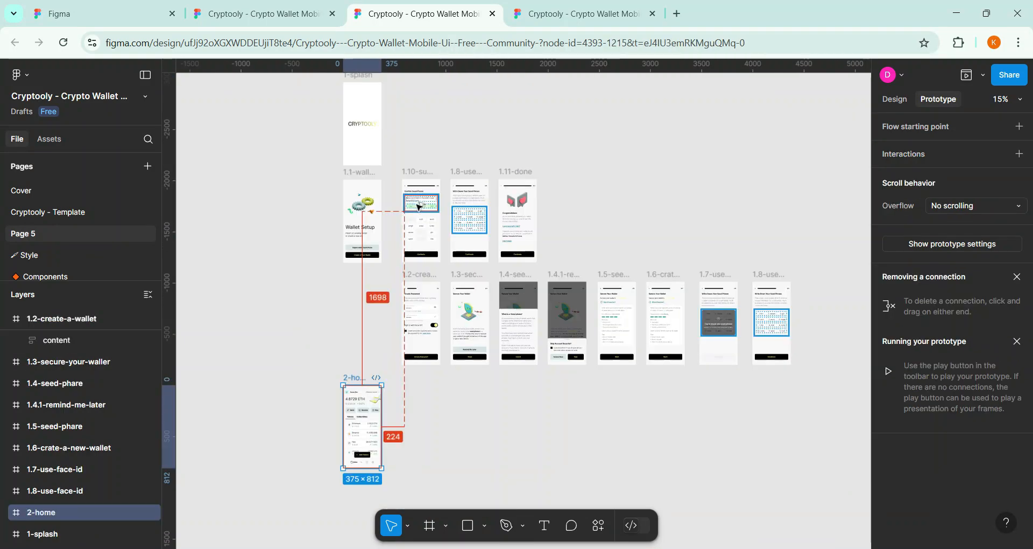
{"action": "scroll", "coordinate": [418, 211], "scroll_direction": "up", "scroll_amount": 1}
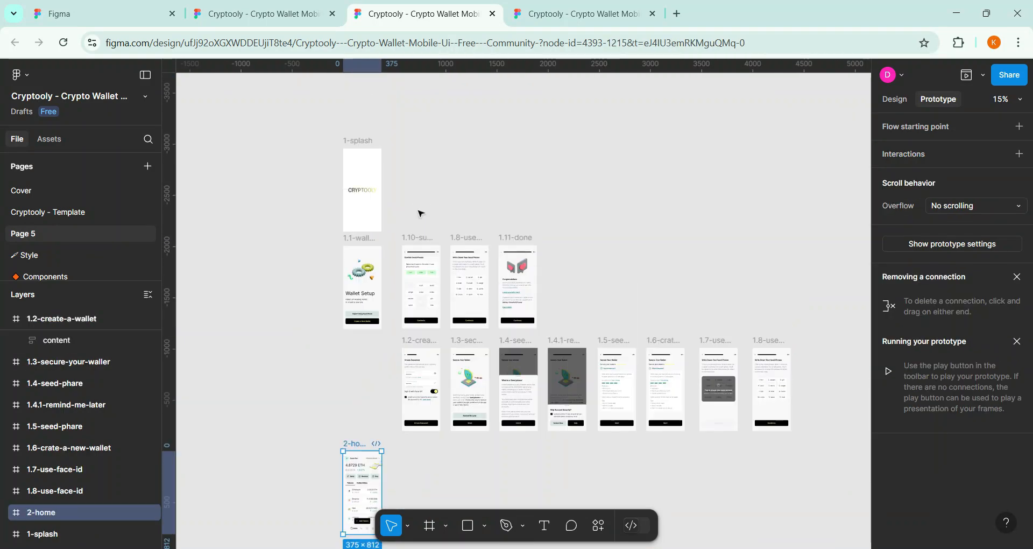
{"action": "scroll", "coordinate": [421, 269], "scroll_direction": "down", "scroll_amount": 1}
{"action": "scroll", "coordinate": [420, 269], "scroll_direction": "up", "scroll_amount": 5}
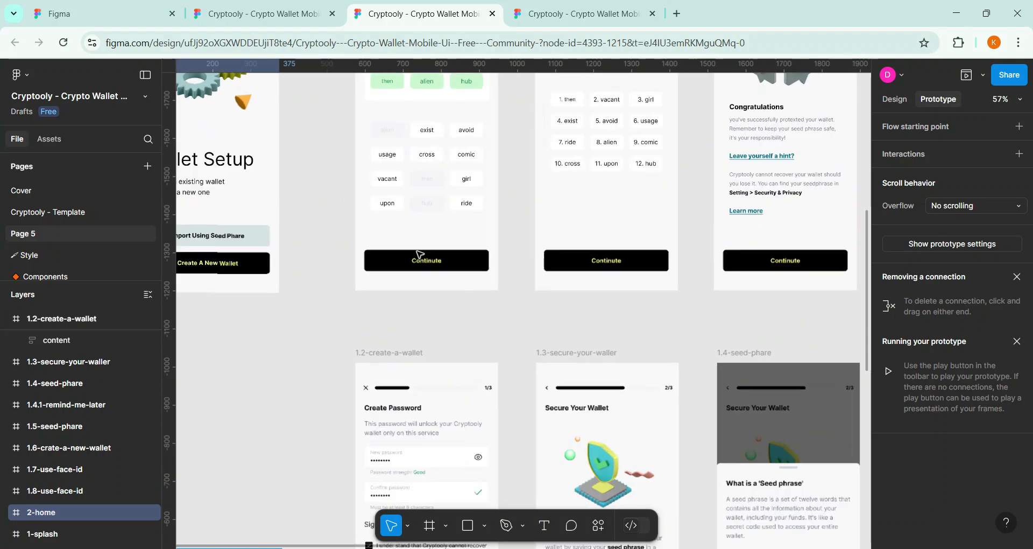
{"action": "scroll", "coordinate": [418, 255], "scroll_direction": "down", "scroll_amount": 2}
{"action": "scroll", "coordinate": [290, 269], "scroll_direction": "up", "scroll_amount": 1}
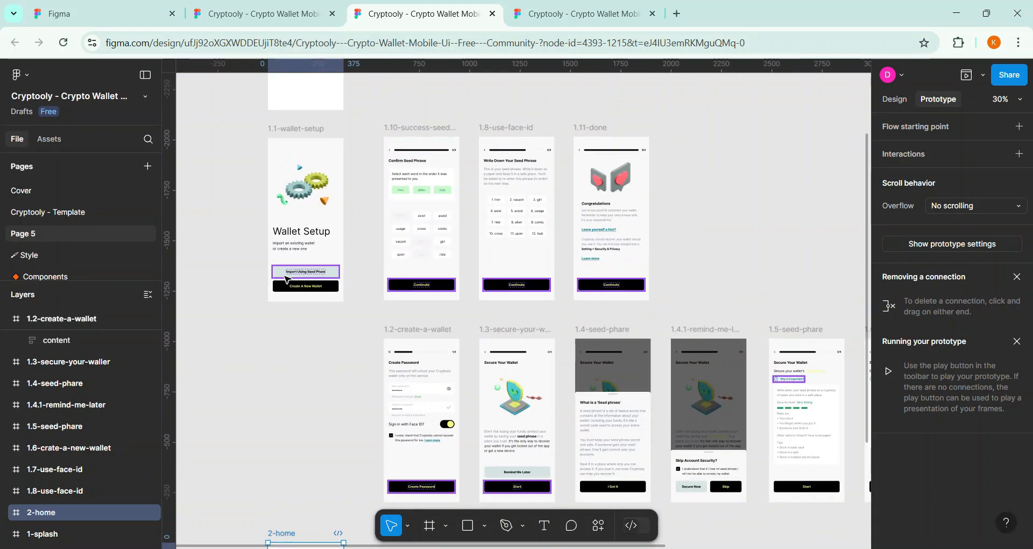
{"action": "scroll", "coordinate": [289, 280], "scroll_direction": "up", "scroll_amount": 5}
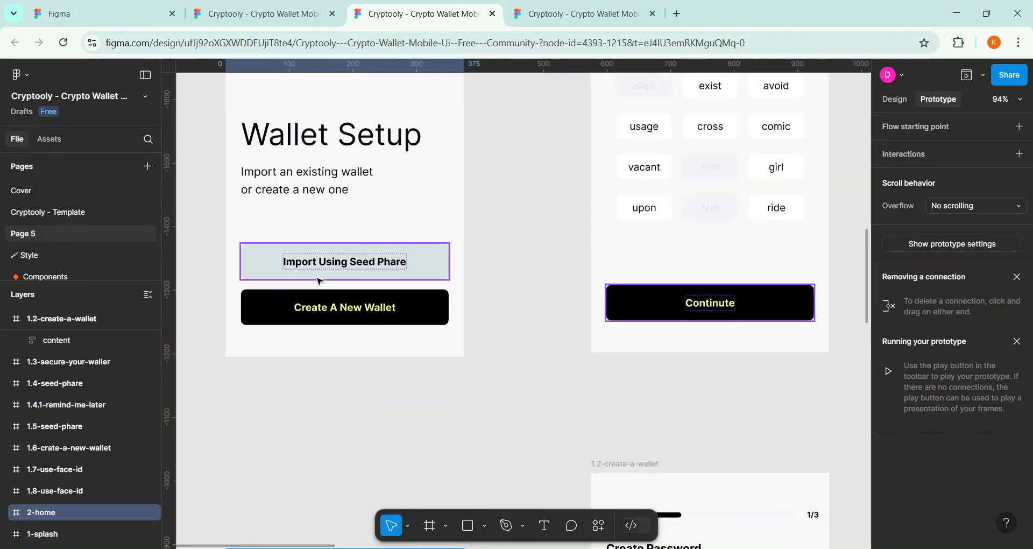
{"action": "scroll", "coordinate": [693, 276], "scroll_direction": "down", "scroll_amount": 5}
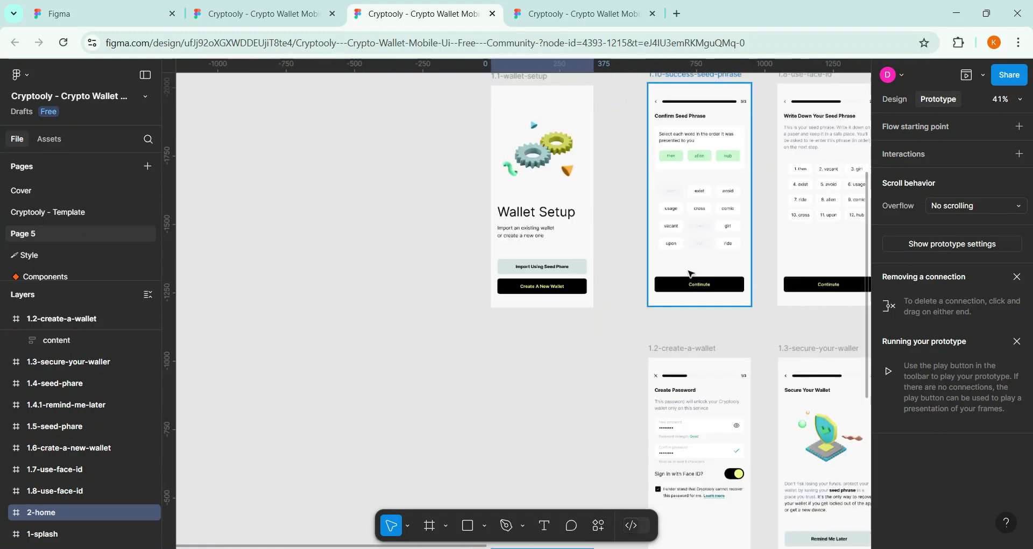
{"action": "scroll", "coordinate": [689, 272], "scroll_direction": "right", "scroll_amount": 1}
{"action": "scroll", "coordinate": [691, 273], "scroll_direction": "right", "scroll_amount": 5}
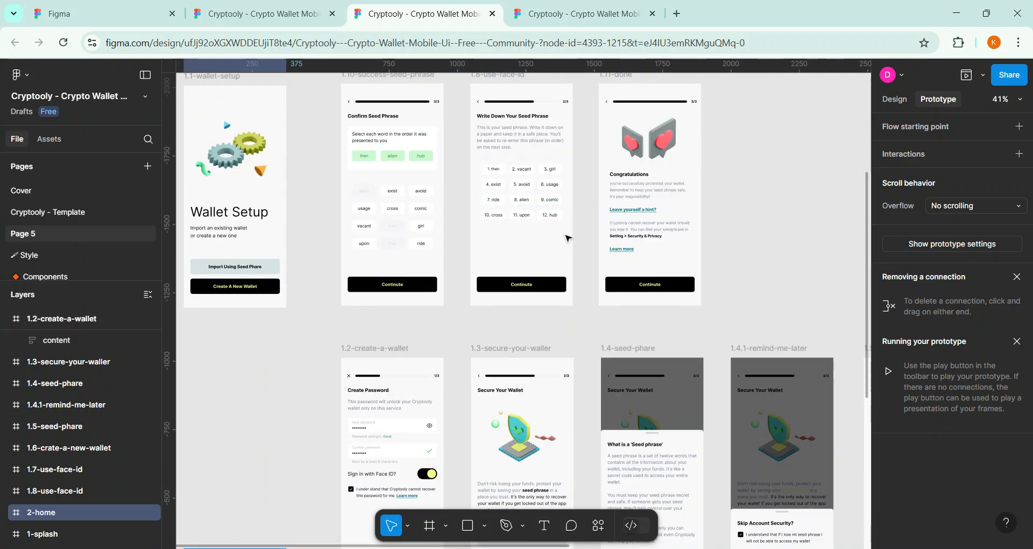
Examine the Wallet Setup frame's two buttons and the frame rows for the seed phrase import and wallet creation flows
{"action": "scroll", "coordinate": [566, 237], "scroll_direction": "left", "scroll_amount": 1}
{"action": "scroll", "coordinate": [312, 290], "scroll_direction": "down", "scroll_amount": 5}
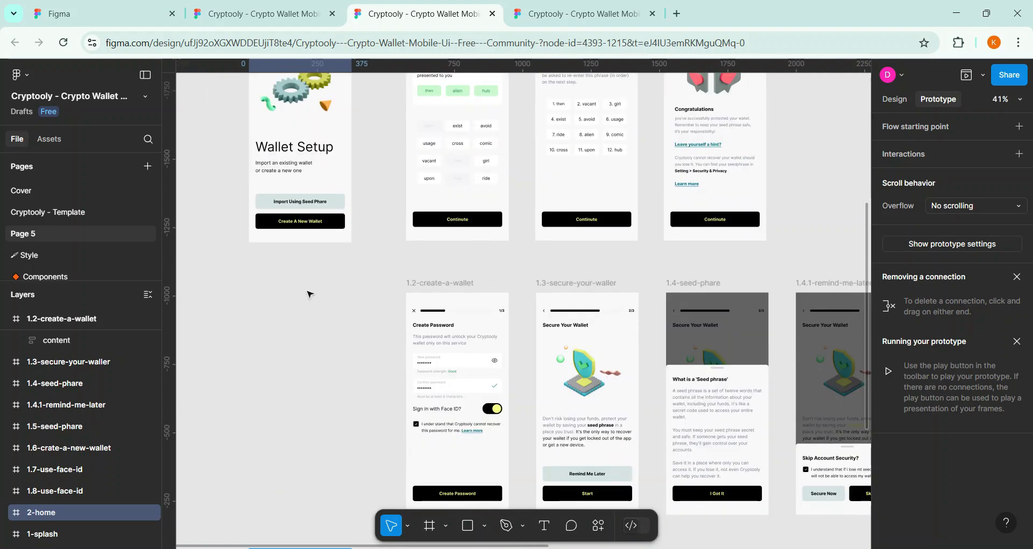
{"action": "scroll", "coordinate": [463, 332], "scroll_direction": "down", "scroll_amount": 5}
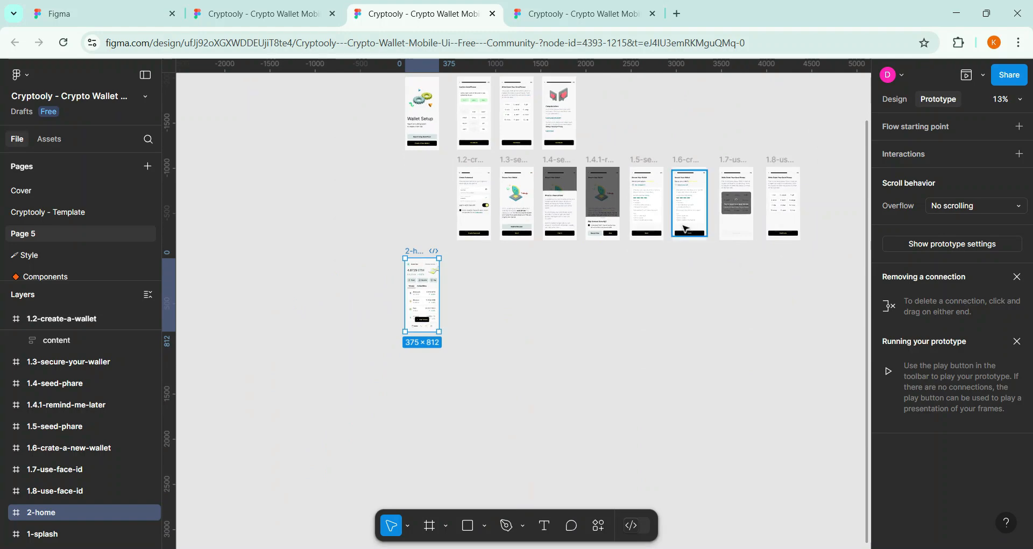
{"action": "scroll", "coordinate": [661, 220], "scroll_direction": "up", "scroll_amount": 2}
{"action": "scroll", "coordinate": [431, 199], "scroll_direction": "up", "scroll_amount": 4}
{"action": "scroll", "coordinate": [416, 197], "scroll_direction": "down", "scroll_amount": 4}
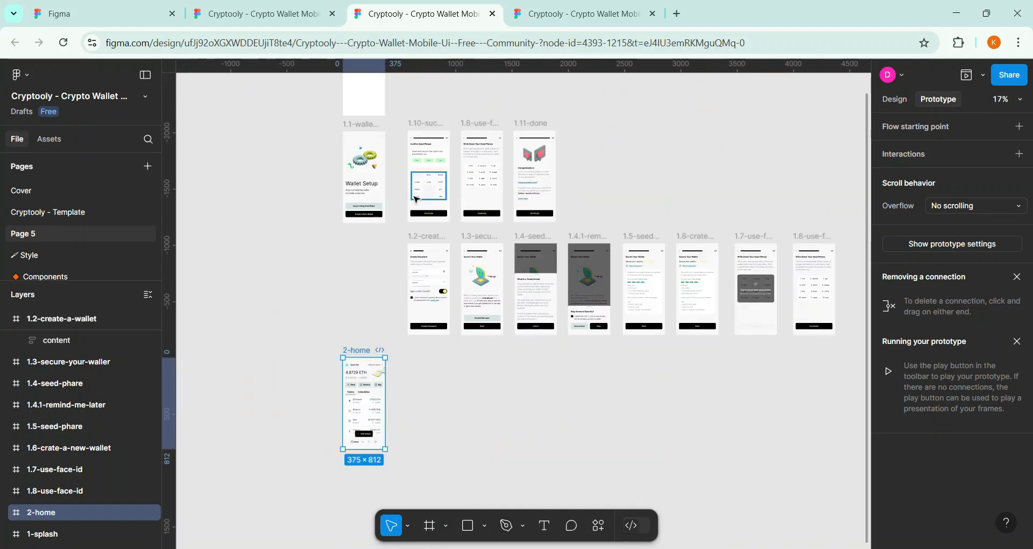
{"action": "scroll", "coordinate": [416, 200], "scroll_direction": "up", "scroll_amount": 1}
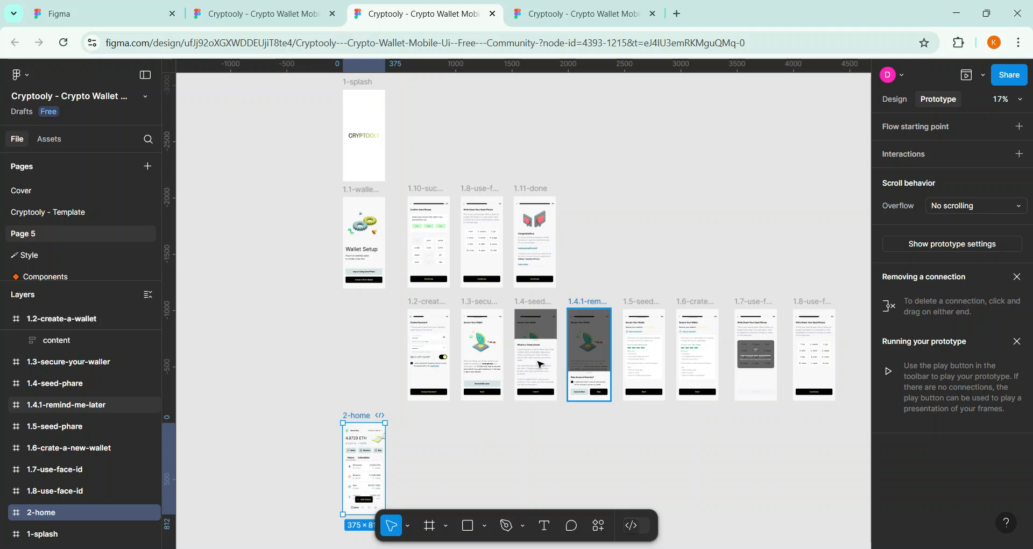
{"action": "scroll", "coordinate": [370, 241], "scroll_direction": "up", "scroll_amount": 5}
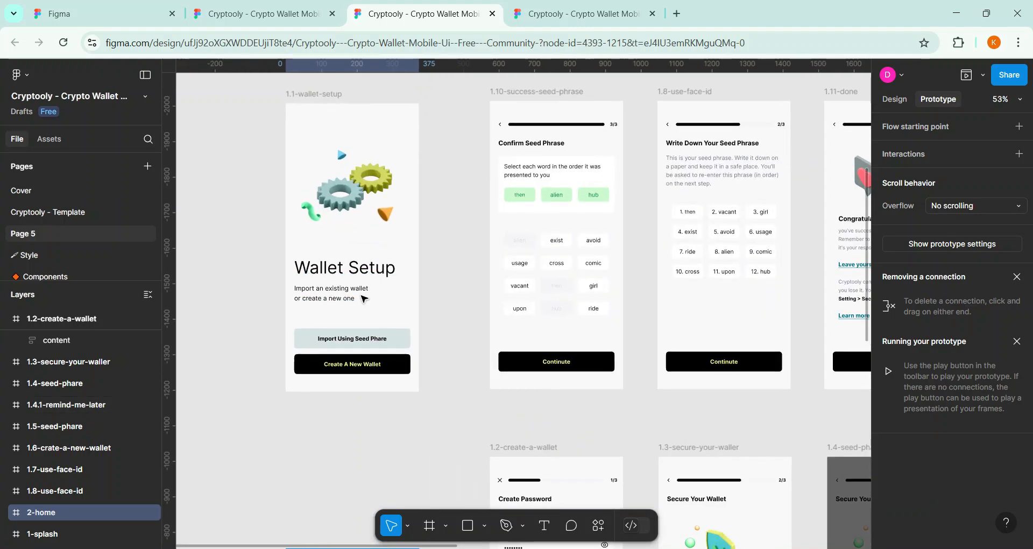
{"action": "scroll", "coordinate": [364, 298], "scroll_direction": "down", "scroll_amount": 1}
{"action": "scroll", "coordinate": [363, 299], "scroll_direction": "down", "scroll_amount": 1}
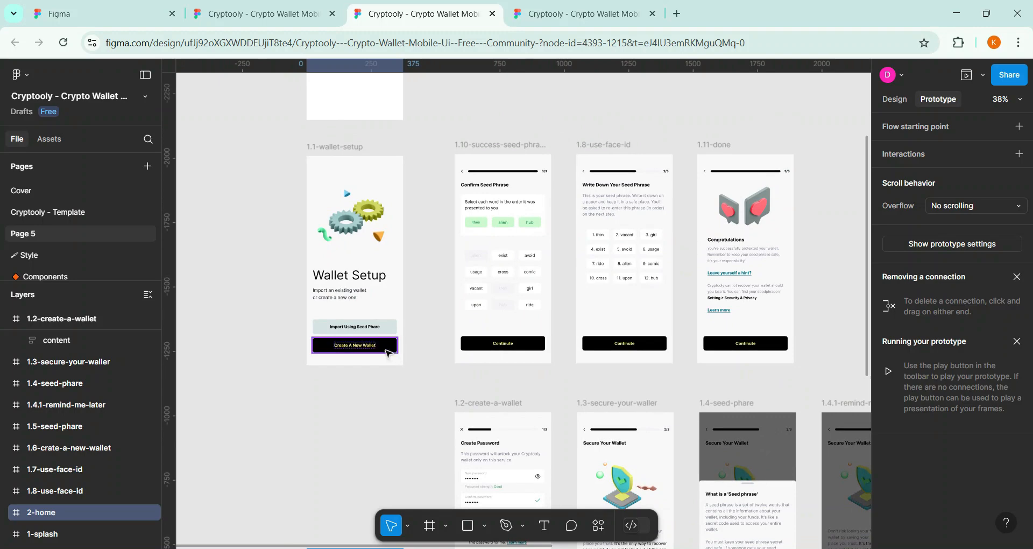
{"action": "scroll", "coordinate": [403, 340], "scroll_direction": "up", "scroll_amount": 2}
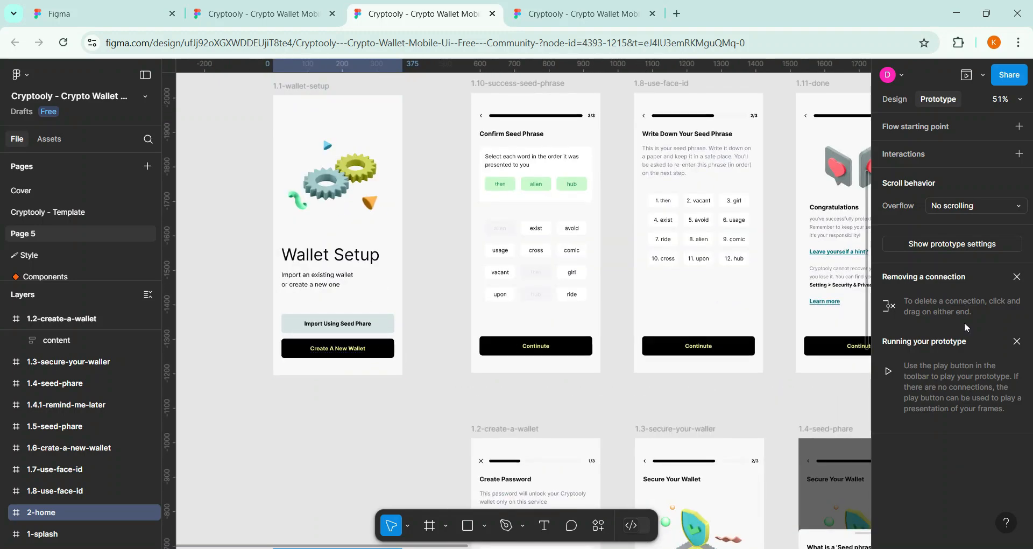
{"action": "scroll", "coordinate": [687, 249], "scroll_direction": "down", "scroll_amount": 2}
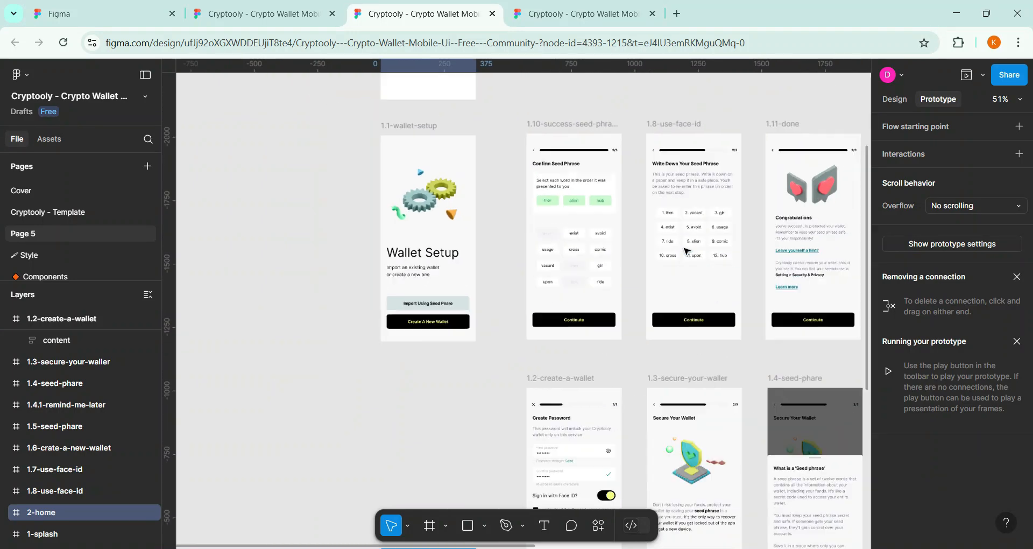
{"action": "scroll", "coordinate": [685, 251], "scroll_direction": "right", "scroll_amount": 1}
{"action": "scroll", "coordinate": [686, 251], "scroll_direction": "right", "scroll_amount": 5}
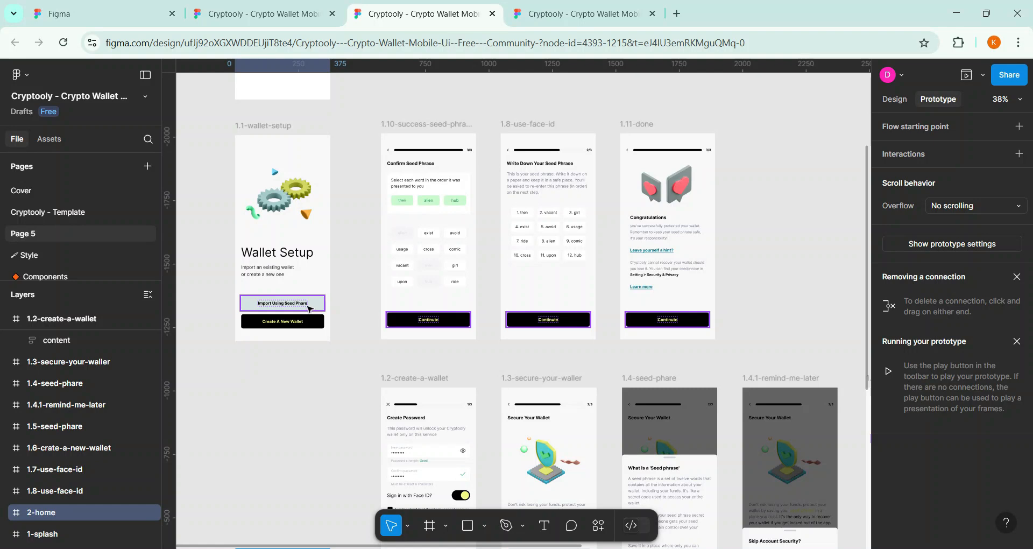
Connect the Import Using Seed Phare button on 1.1-wallet-setup to the 1.10-success-seed-phrase frame with an On tap, Navigate to interaction
{"action": "left_click", "coordinate": [274, 306]}
{"action": "mouse_move", "coordinate": [325, 304]}
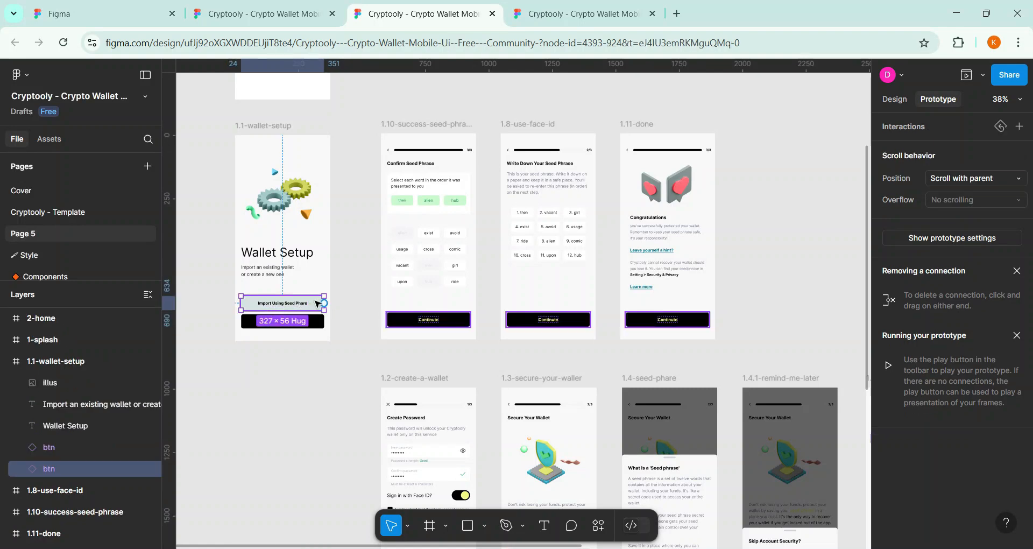
{"action": "left_click_drag", "start_coordinate": [324, 303], "coordinate": [418, 313]}
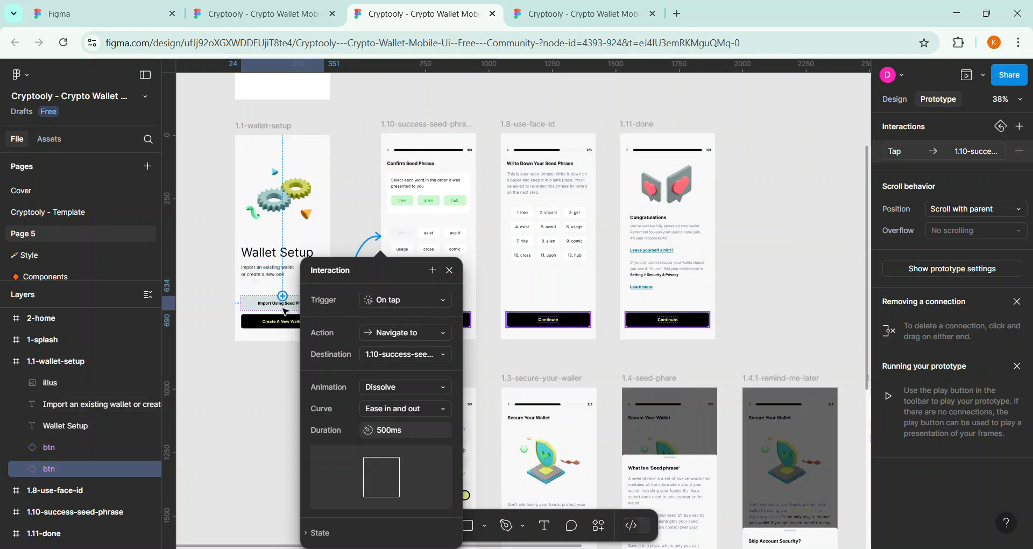
{"action": "left_click_drag", "start_coordinate": [404, 277], "coordinate": [809, 153]}
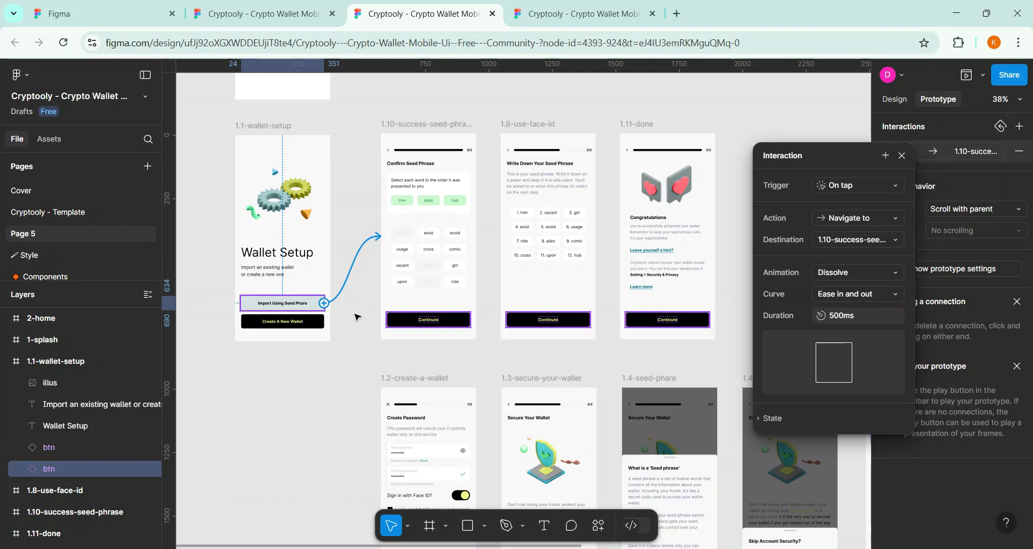
Review the Import Using Seed Phare interaction, keep its On tap trigger and close the settings
{"action": "left_click", "coordinate": [319, 307]}
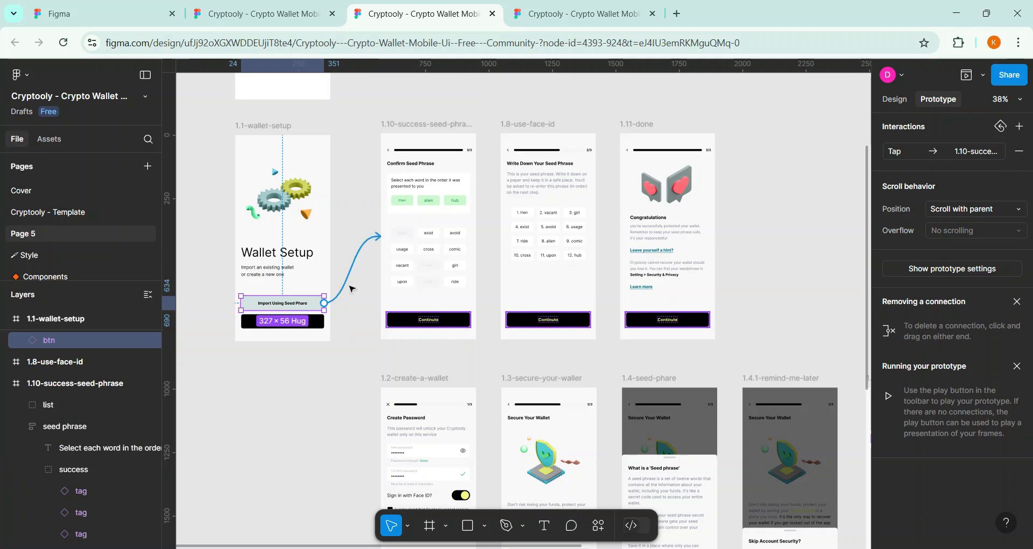
{"action": "left_click", "coordinate": [380, 240]}
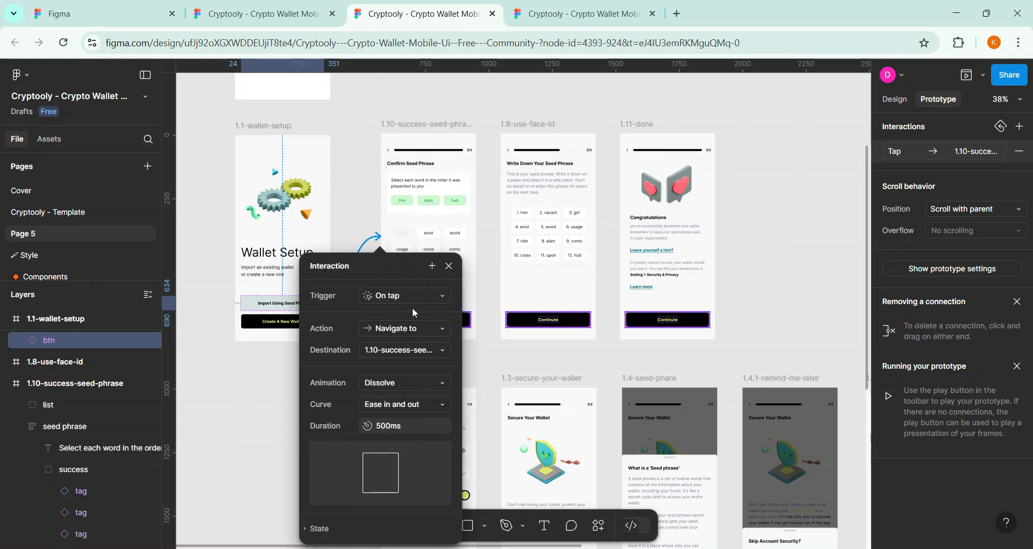
{"action": "left_click", "coordinate": [435, 293]}
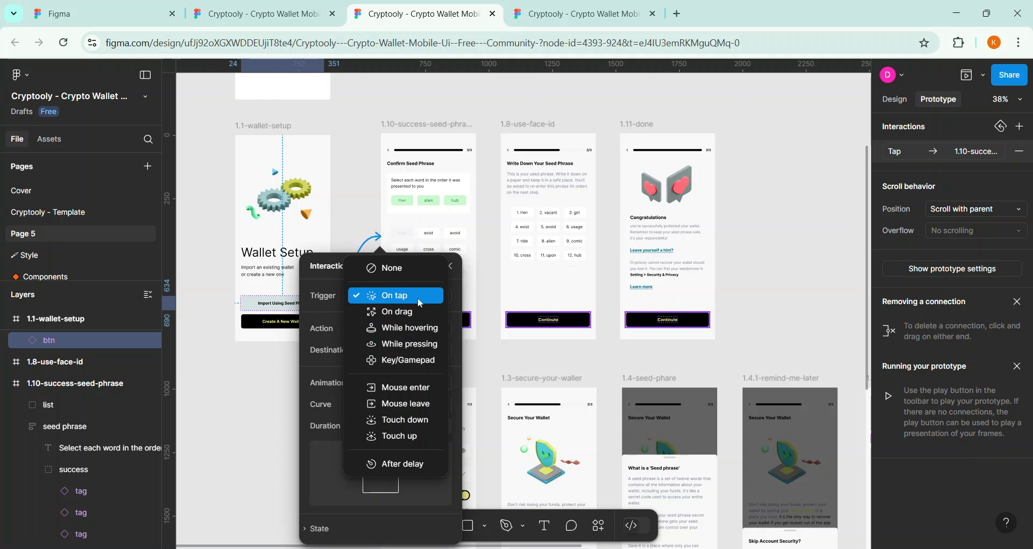
{"action": "left_click", "coordinate": [419, 302]}
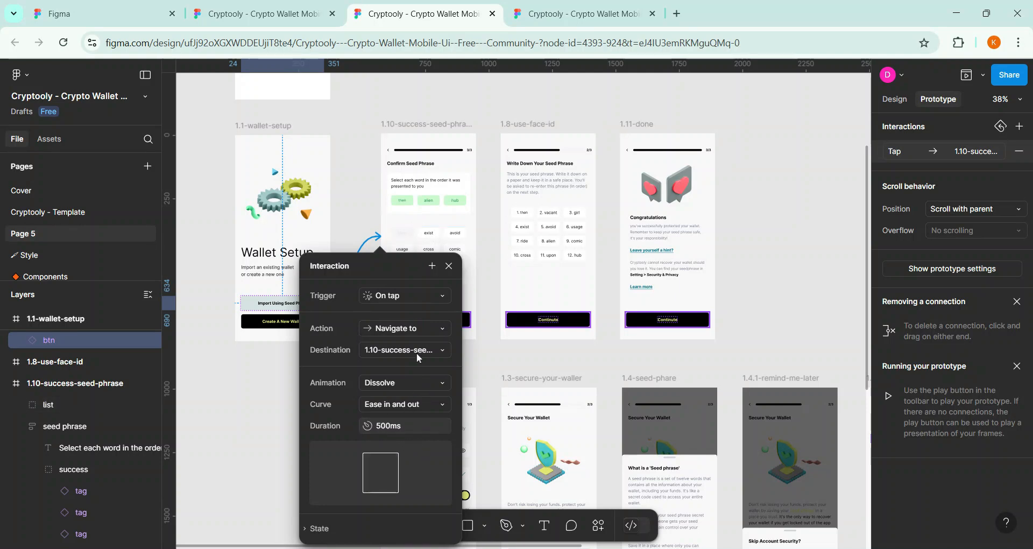
{"action": "left_click", "coordinate": [448, 265]}
Delete the Continute button from the 1.10-success-seed-phrase frame and select its row of green seed word tags
{"action": "left_click", "coordinate": [446, 322]}
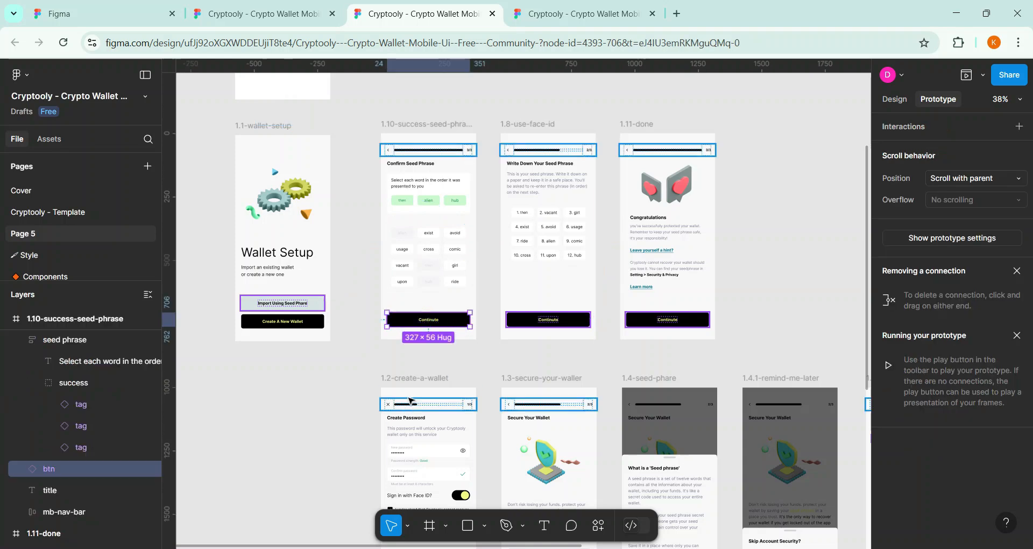
{"action": "key", "text": "Delete"}
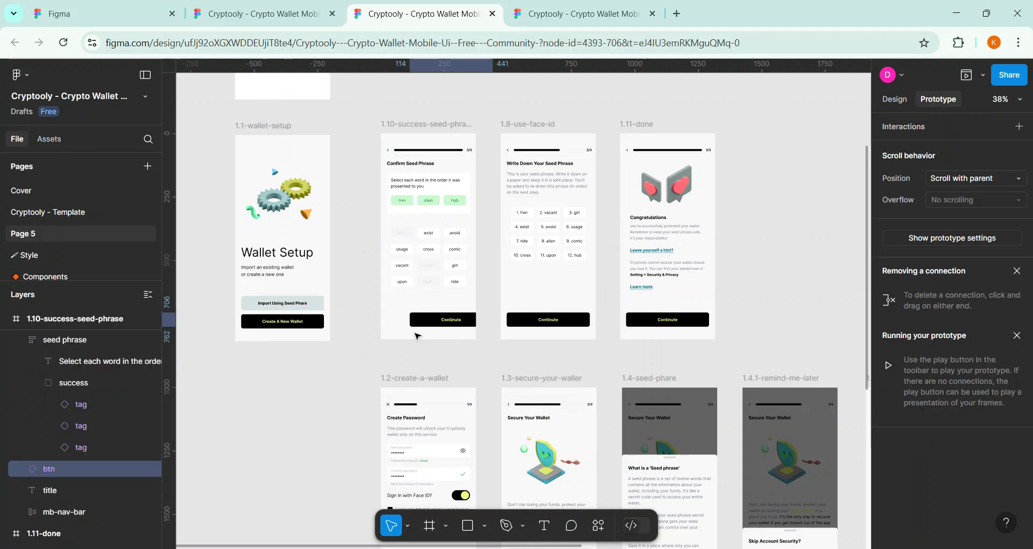
{"action": "left_click", "coordinate": [407, 204]}
{"action": "left_click", "coordinate": [406, 203]}
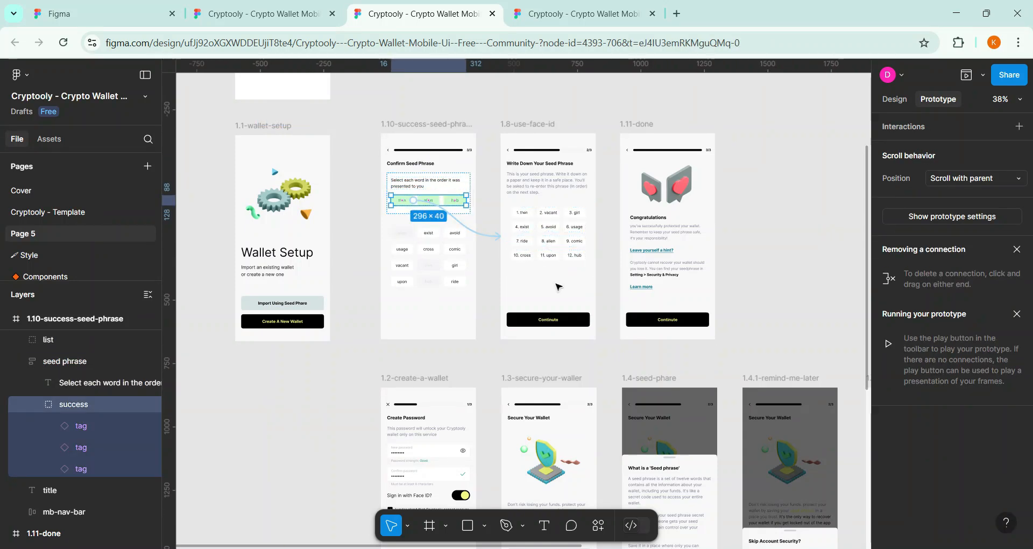
Review the trigger options of the interaction from the 1.8-use-face-id Continute button to 1.11-done and close the settings
{"action": "left_click", "coordinate": [557, 286]}
{"action": "left_click", "coordinate": [571, 319]}
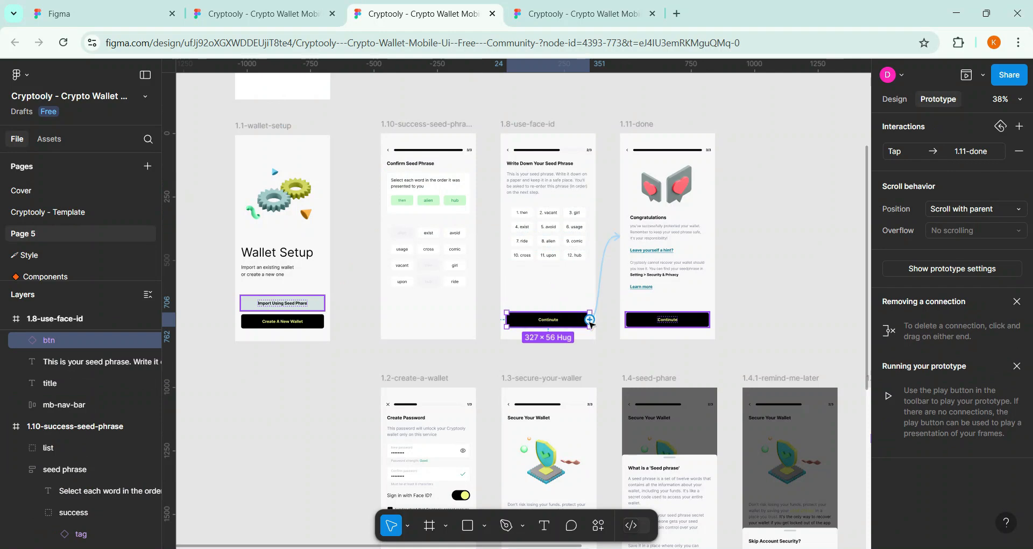
{"action": "left_click", "coordinate": [621, 238]}
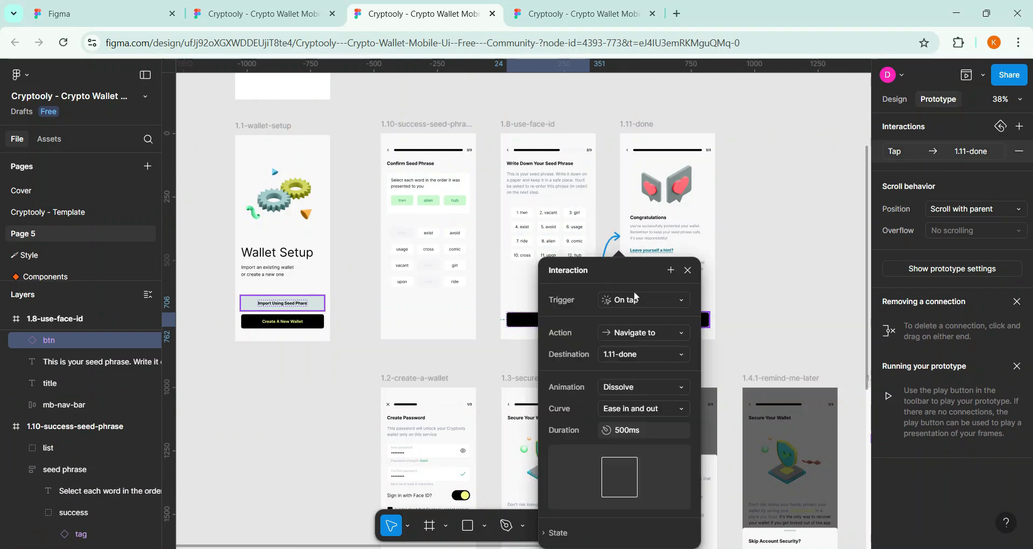
{"action": "left_click", "coordinate": [646, 305]}
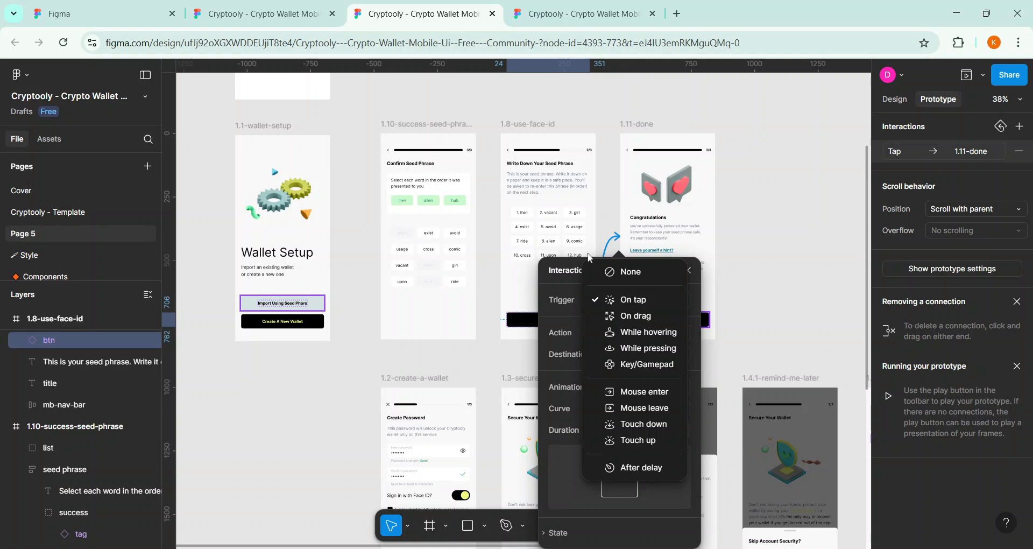
{"action": "left_click", "coordinate": [709, 346]}
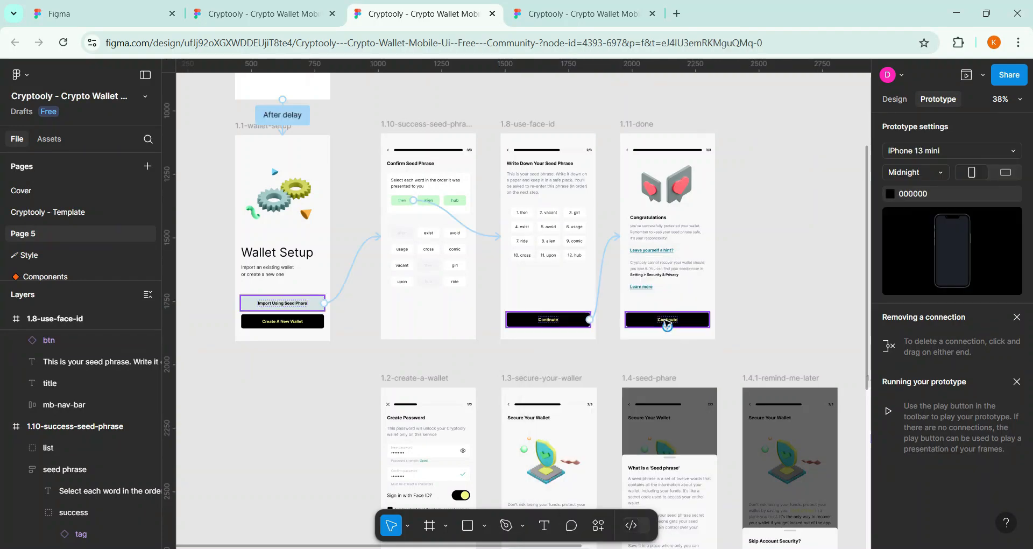
Connect the Continute button on 1.11-done to the 2-home frame with an On tap interaction and close the interaction settings
{"action": "left_click", "coordinate": [667, 321]}
{"action": "scroll", "coordinate": [659, 344], "scroll_direction": "down", "scroll_amount": 1}
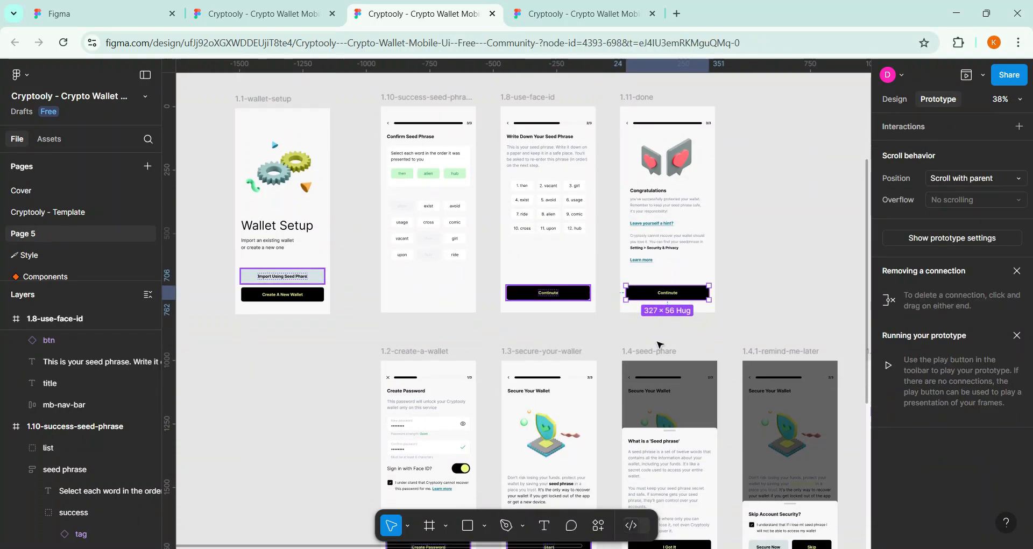
{"action": "scroll", "coordinate": [659, 343], "scroll_direction": "down", "scroll_amount": 6}
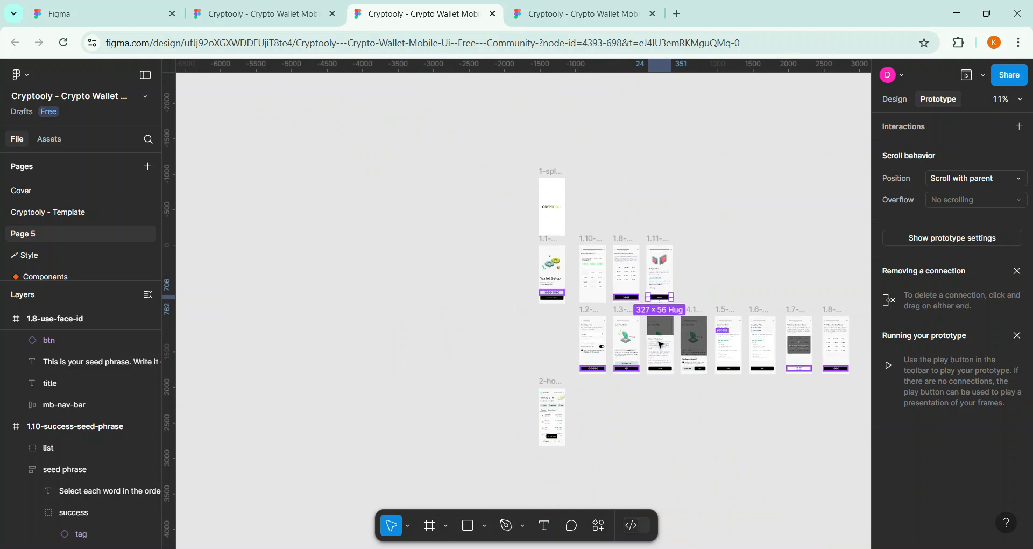
{"action": "mouse_move", "coordinate": [671, 291]}
{"action": "left_click_drag", "start_coordinate": [671, 291], "coordinate": [542, 410]}
{"action": "scroll", "coordinate": [672, 301], "scroll_direction": "up", "scroll_amount": 3}
{"action": "scroll", "coordinate": [673, 302], "scroll_direction": "up", "scroll_amount": 3}
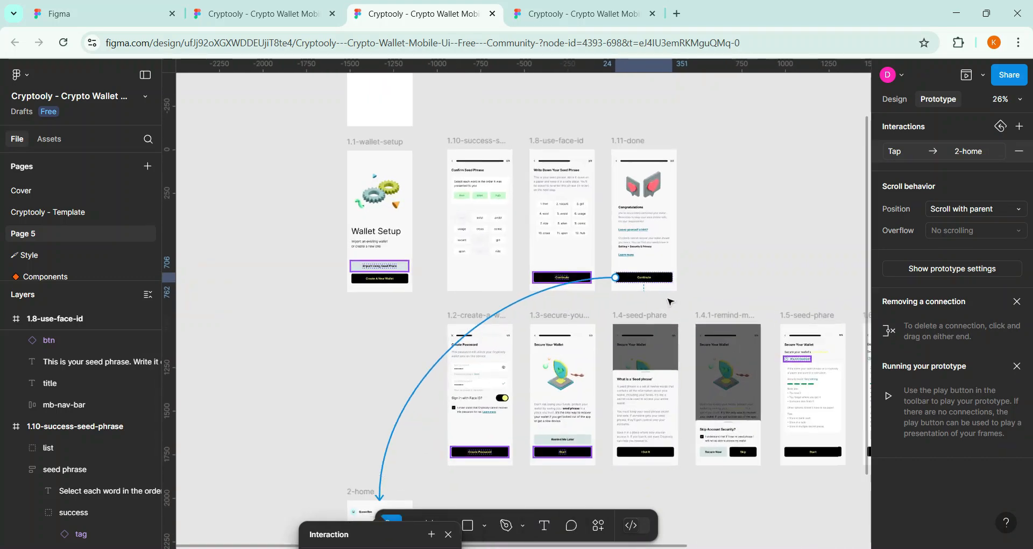
{"action": "scroll", "coordinate": [668, 300], "scroll_direction": "down", "scroll_amount": 3}
{"action": "scroll", "coordinate": [652, 299], "scroll_direction": "up", "scroll_amount": 3}
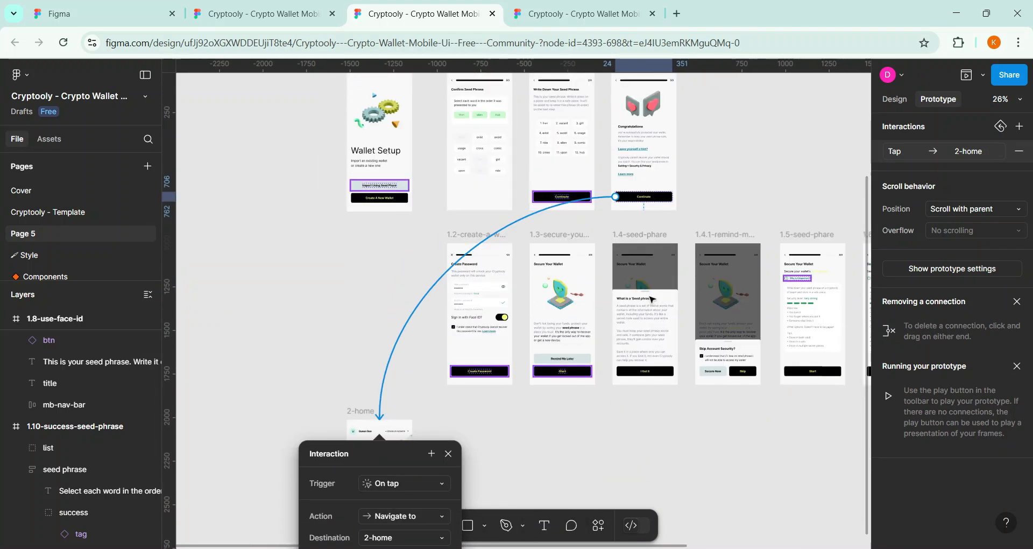
{"action": "scroll", "coordinate": [386, 204], "scroll_direction": "up", "scroll_amount": 2}
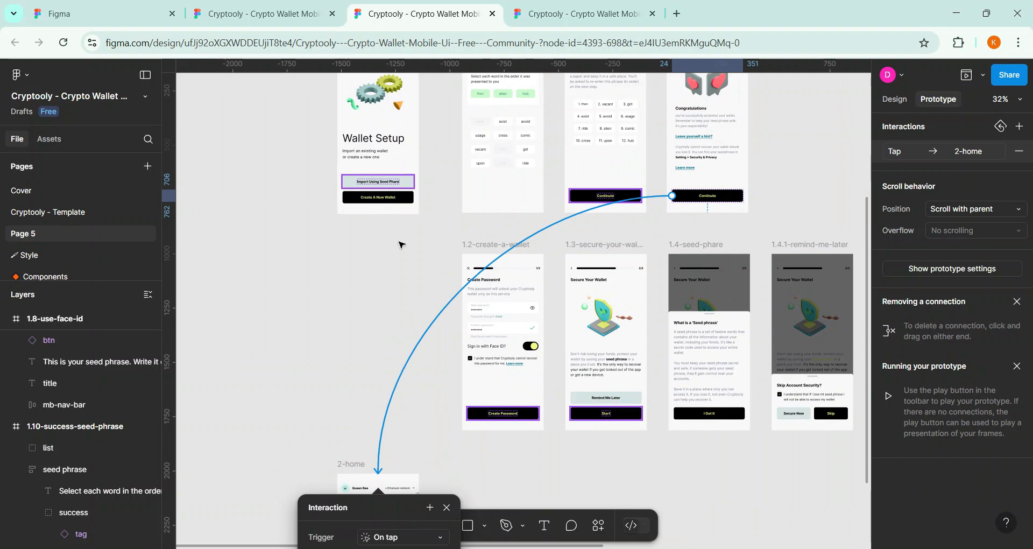
{"action": "left_click", "coordinate": [412, 225]}
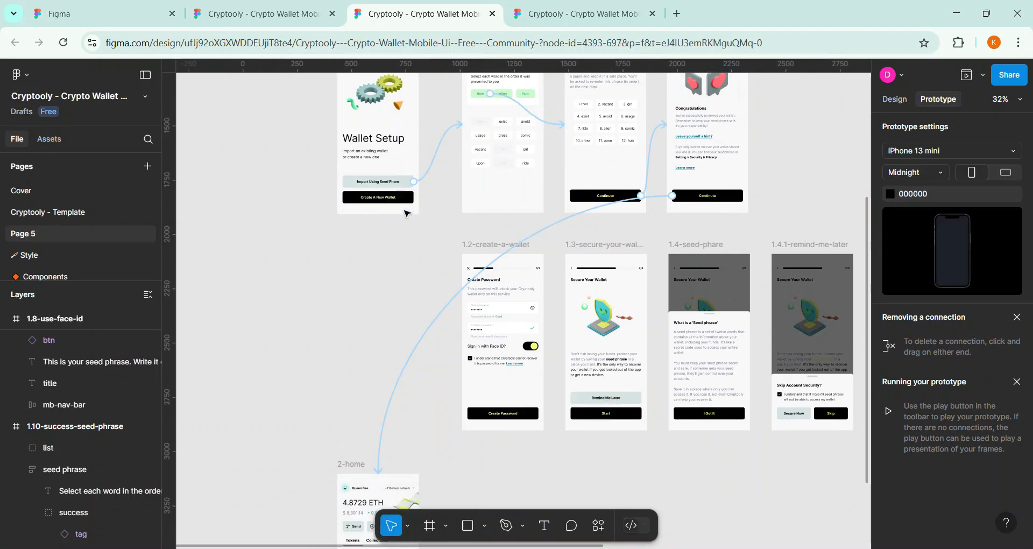
Connect the Create A New Wallet button to the 1.2-create-a-wallet frame with an On tap interaction and close the interaction settings
{"action": "scroll", "coordinate": [415, 210], "scroll_direction": "down", "scroll_amount": 2}
{"action": "scroll", "coordinate": [415, 209], "scroll_direction": "right", "scroll_amount": 4}
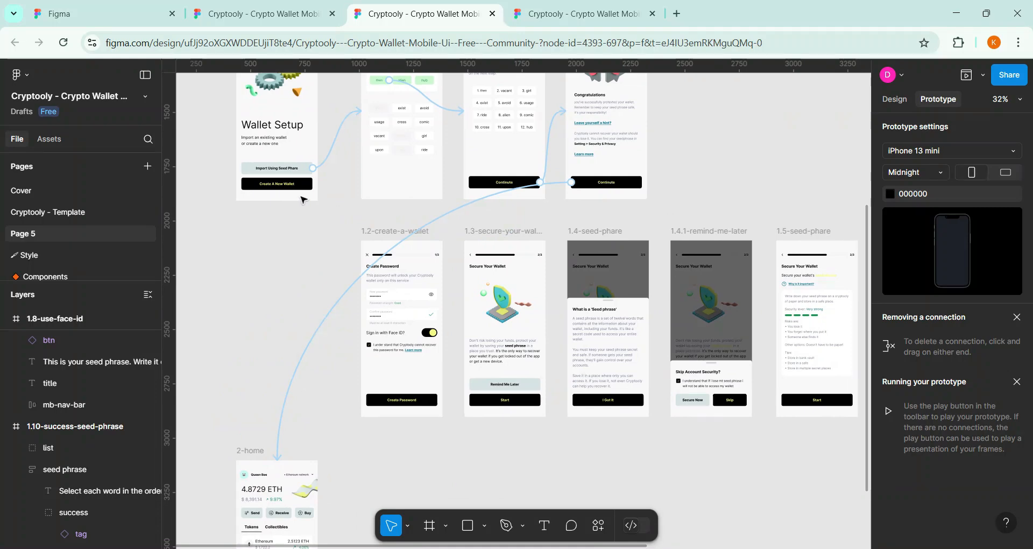
{"action": "scroll", "coordinate": [302, 199], "scroll_direction": "up", "scroll_amount": 5}
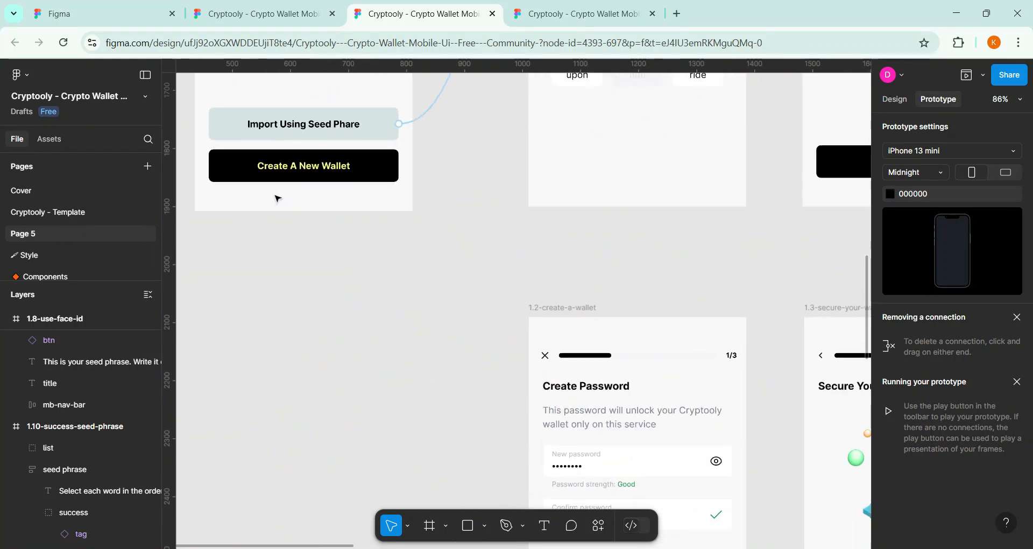
{"action": "left_click", "coordinate": [392, 176]}
{"action": "scroll", "coordinate": [392, 177], "scroll_direction": "down", "scroll_amount": 5}
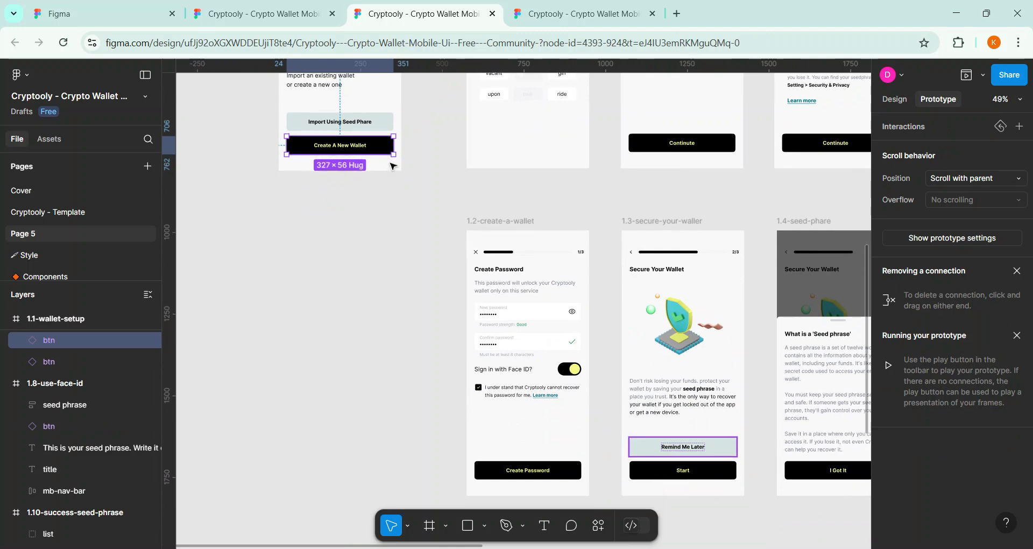
{"action": "left_click_drag", "start_coordinate": [394, 145], "coordinate": [508, 378]}
{"action": "scroll", "coordinate": [526, 353], "scroll_direction": "down", "scroll_amount": 4}
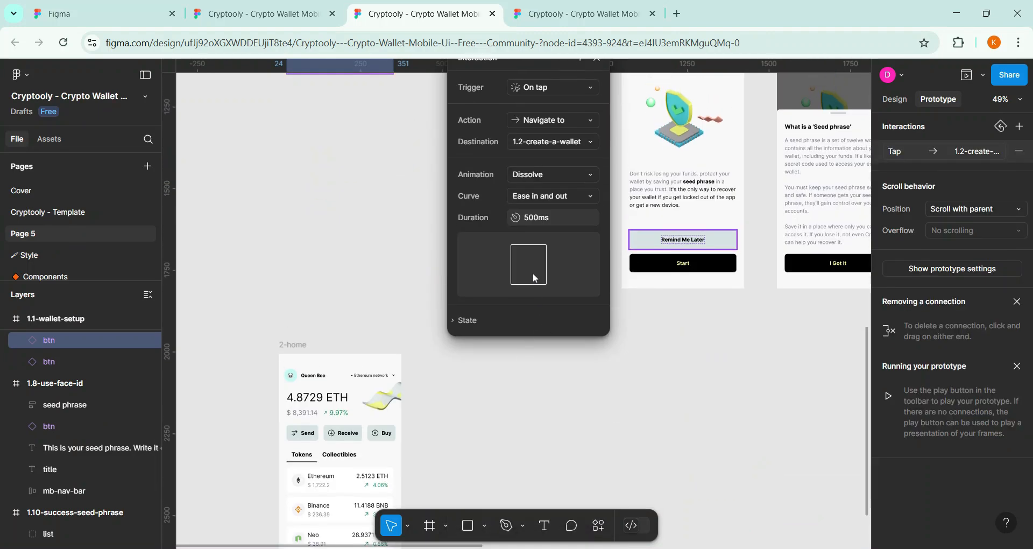
{"action": "scroll", "coordinate": [532, 272], "scroll_direction": "up", "scroll_amount": 3}
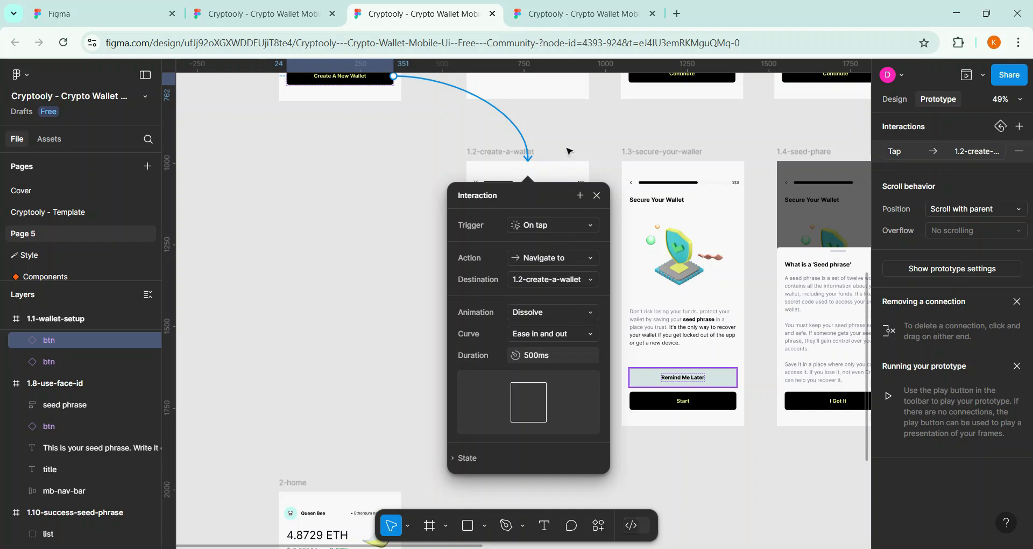
{"action": "left_click", "coordinate": [599, 146]}
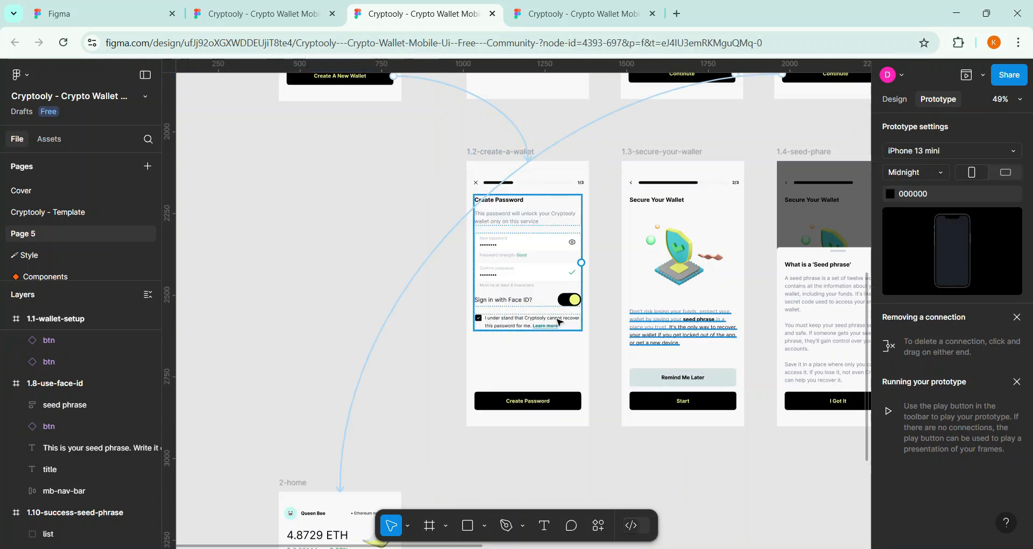
Connect the Create Password button to the 1.3-secure-your-waller frame with an On tap interaction and close the interaction settings
{"action": "left_click", "coordinate": [547, 401]}
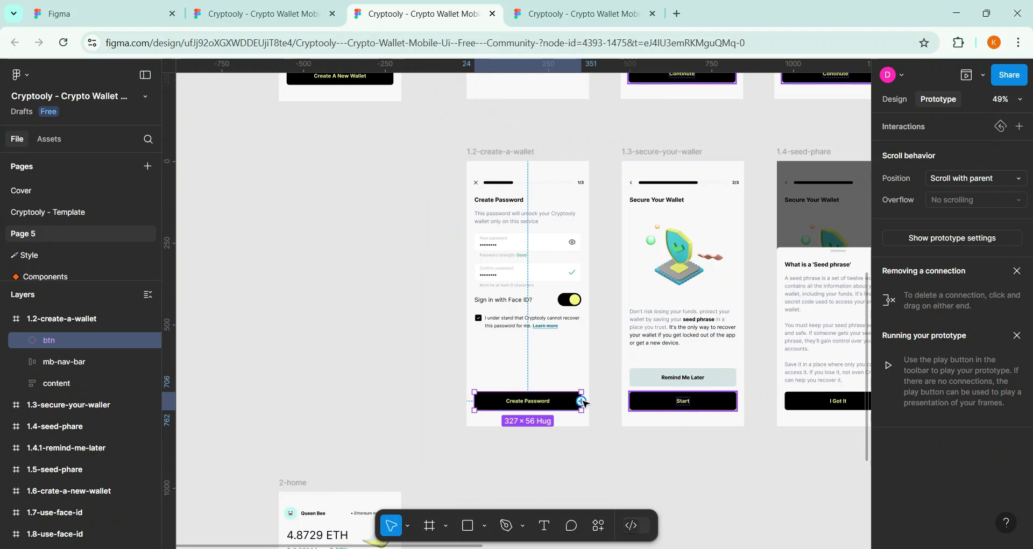
{"action": "left_click_drag", "start_coordinate": [582, 400], "coordinate": [683, 411]}
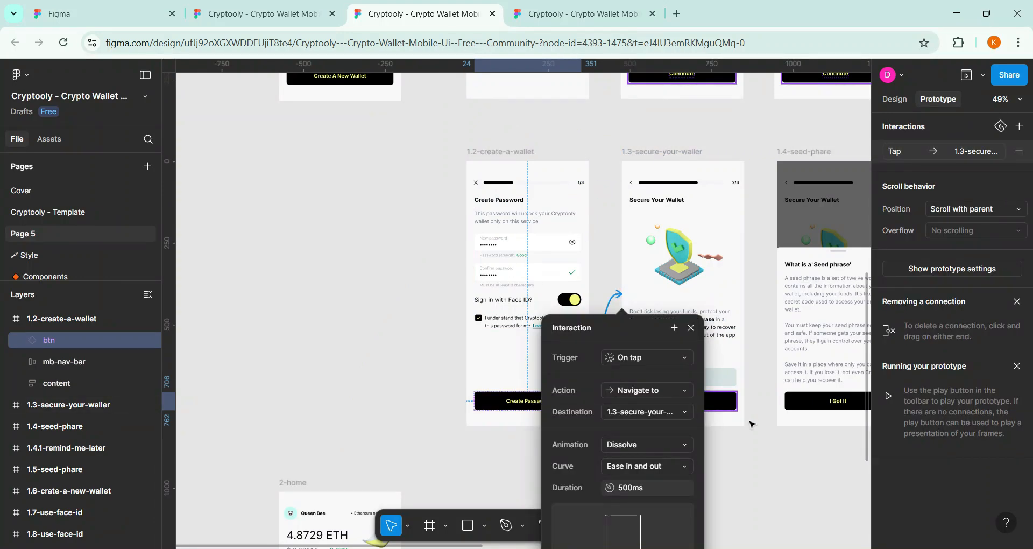
{"action": "left_click", "coordinate": [753, 424]}
Connect the Start button on 1.3-secure-your-waller to the 1.4-seed-phare frame
{"action": "scroll", "coordinate": [727, 437], "scroll_direction": "right", "scroll_amount": 2}
{"action": "scroll", "coordinate": [727, 437], "scroll_direction": "right", "scroll_amount": 10}
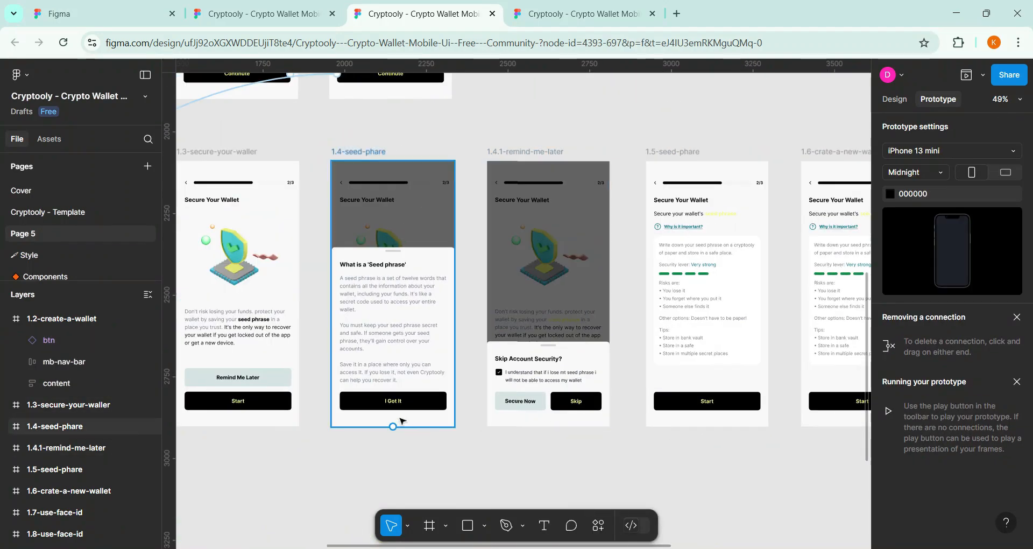
{"action": "left_click", "coordinate": [270, 403]}
{"action": "left_click_drag", "start_coordinate": [291, 401], "coordinate": [431, 406]}
Connect the I Got It button on 1.4-seed-phare to the 1.4.1-remind-me-later frame with an On tap interaction and close the settings
{"action": "left_click", "coordinate": [441, 408]}
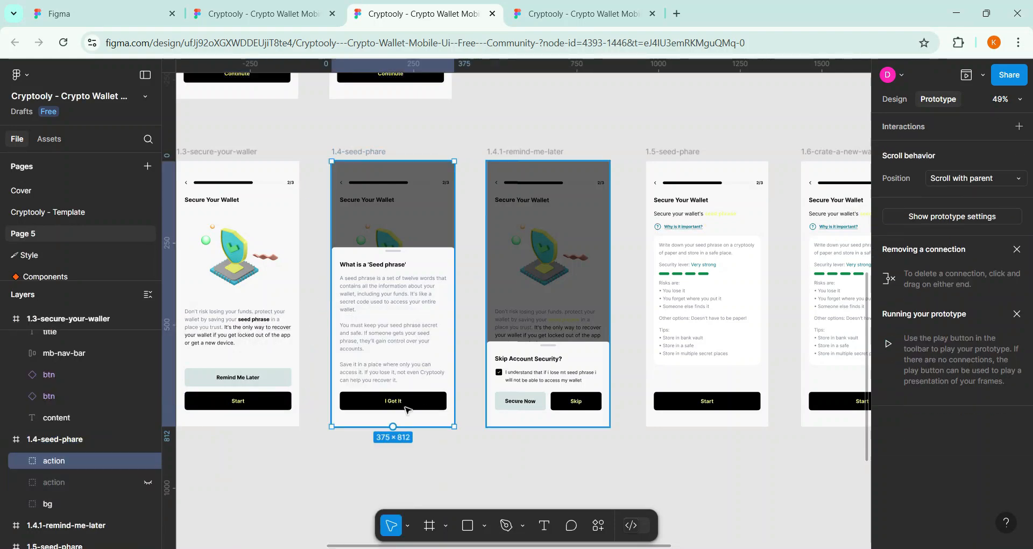
{"action": "left_click", "coordinate": [432, 407]}
{"action": "left_click", "coordinate": [433, 407]}
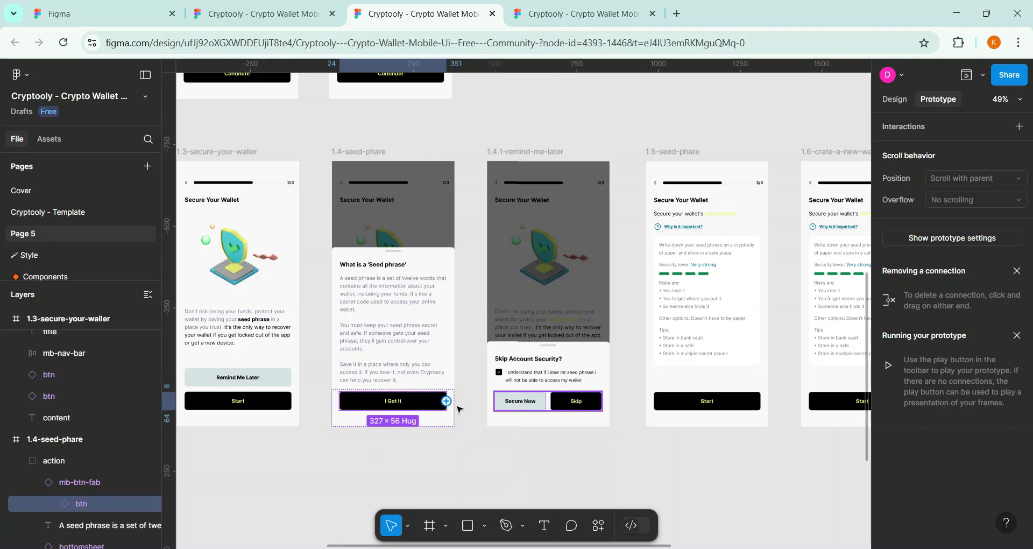
{"action": "left_click_drag", "start_coordinate": [446, 401], "coordinate": [545, 411]}
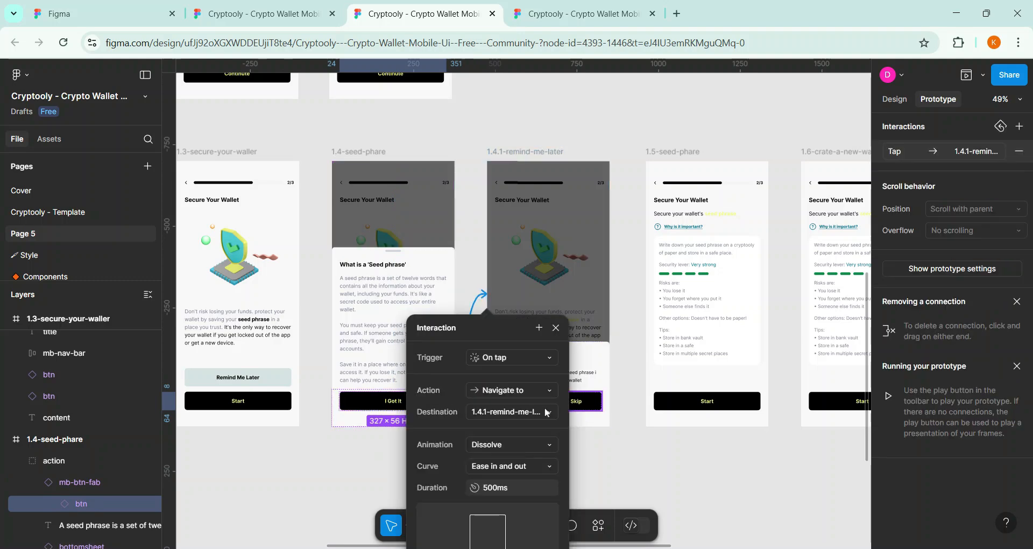
{"action": "scroll", "coordinate": [484, 414], "scroll_direction": "right", "scroll_amount": 5}
{"action": "left_click", "coordinate": [464, 416]}
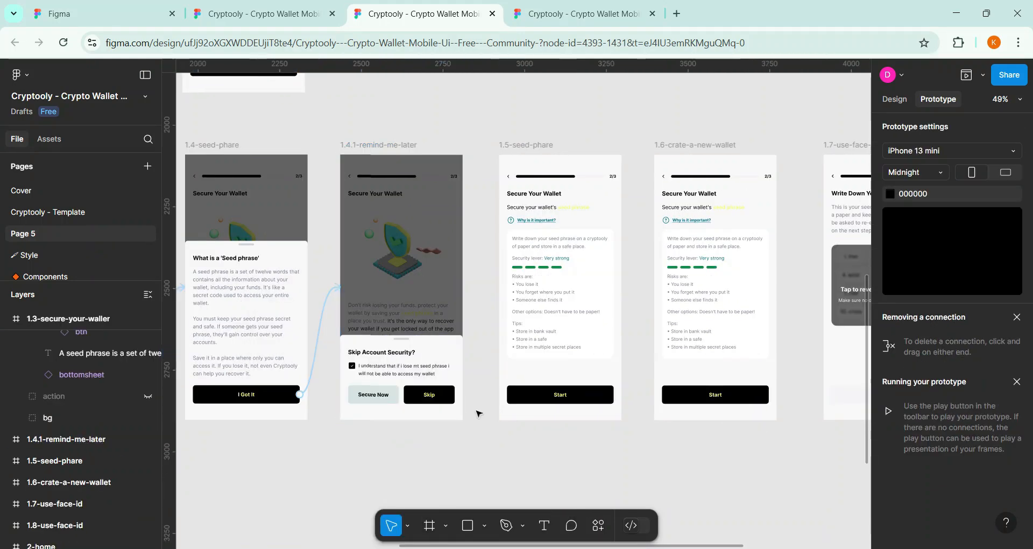
Connect the nested Skip button on 1.4.1-remind-me-later to the 1.5-seed-phare frame with an On tap interaction
{"action": "left_click", "coordinate": [444, 398]}
{"action": "double_click", "coordinate": [441, 398]}
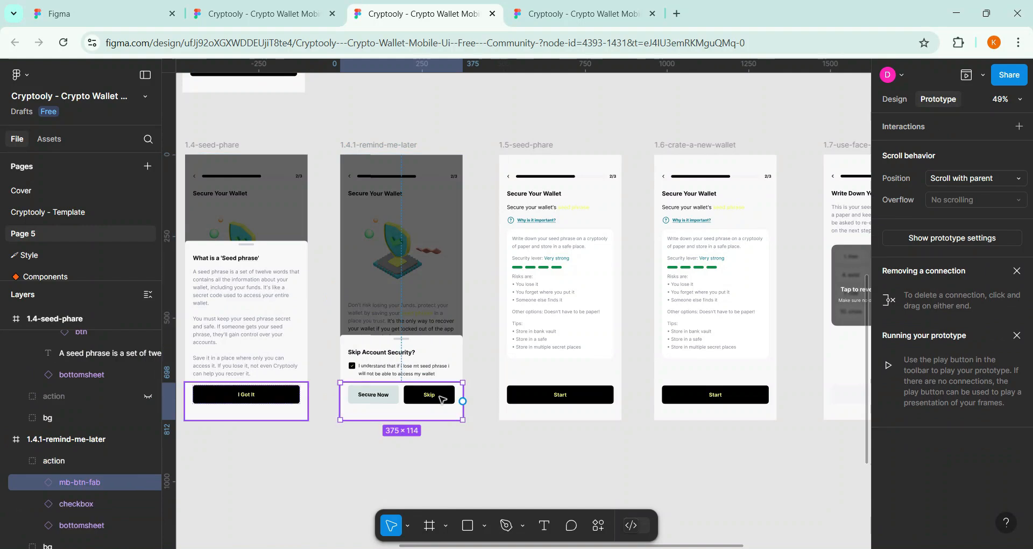
{"action": "double_click", "coordinate": [441, 399]}
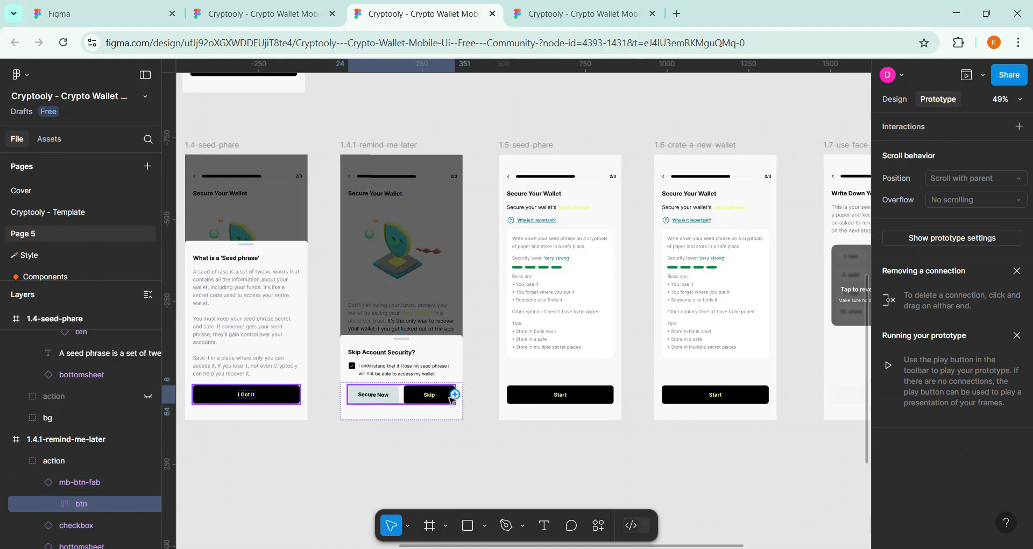
{"action": "double_click", "coordinate": [444, 399]}
{"action": "left_click_drag", "start_coordinate": [455, 395], "coordinate": [592, 402]}
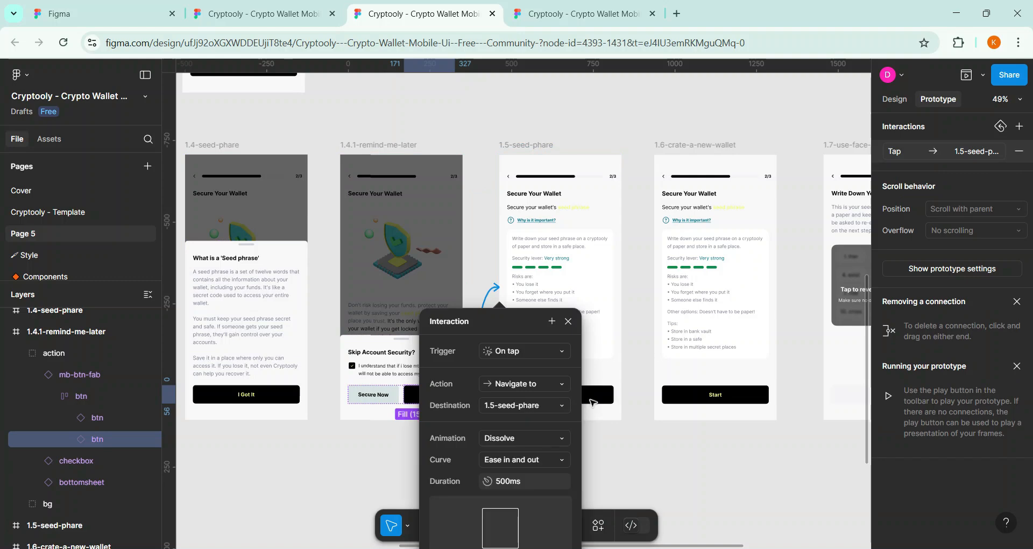
Connect the Start button on 1.5-seed-phare to the 1.6-crate-a-new-wallet frame
{"action": "left_click", "coordinate": [592, 402]}
{"action": "scroll", "coordinate": [590, 404], "scroll_direction": "up", "scroll_amount": 1}
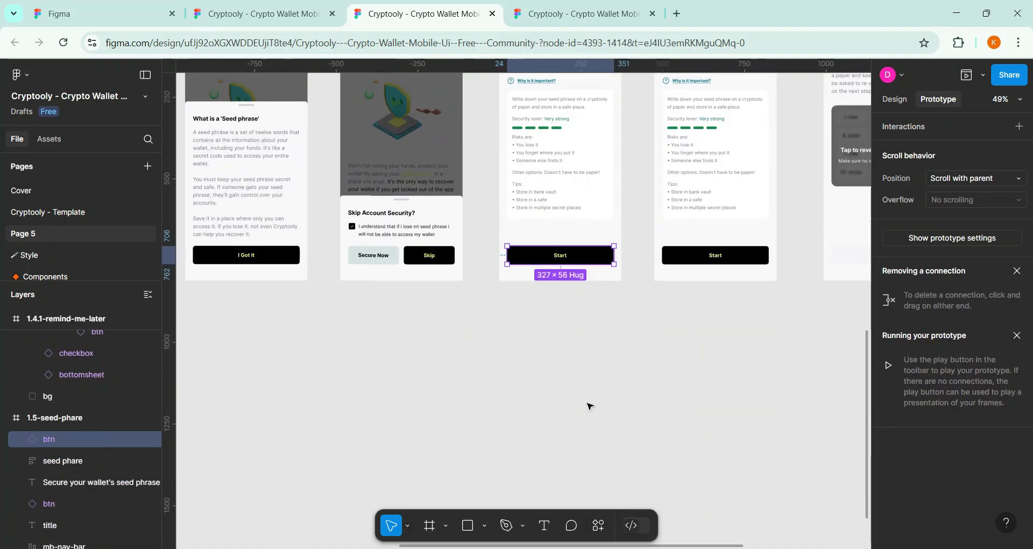
{"action": "scroll", "coordinate": [590, 404], "scroll_direction": "down", "scroll_amount": 3}
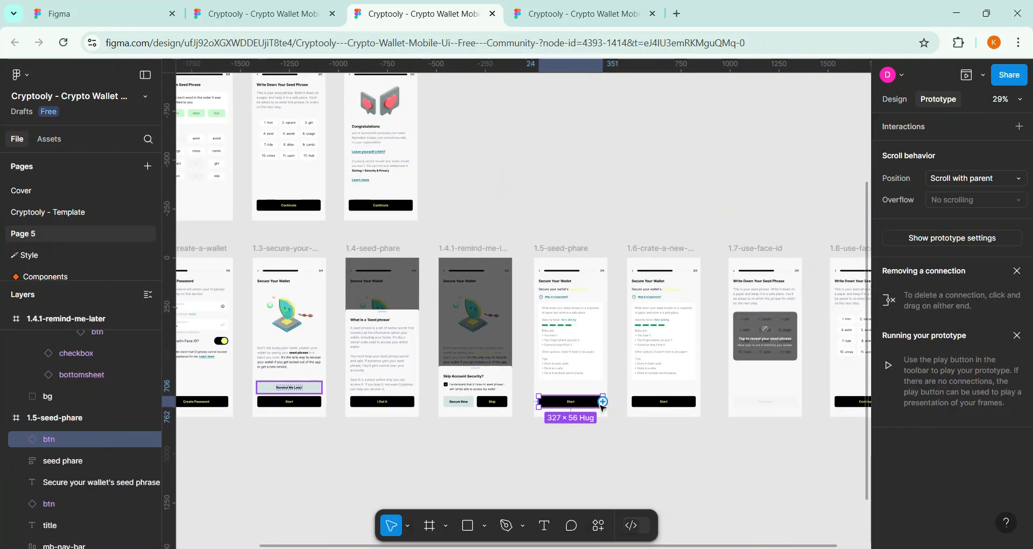
{"action": "left_click_drag", "start_coordinate": [603, 405], "coordinate": [742, 412]}
Connect the Start button on 1.6-crate-a-new-wallet to the 1.7-use-face-id frame with a tap interaction
{"action": "left_click", "coordinate": [685, 405]}
{"action": "left_click", "coordinate": [736, 410]}
{"action": "left_click", "coordinate": [737, 410]}
Connect the blurred seed phrase panel on 1.7-use-face-id to the neighbouring 1.8-use-face-id frame and deselect it
{"action": "scroll", "coordinate": [742, 439], "scroll_direction": "right", "scroll_amount": 4}
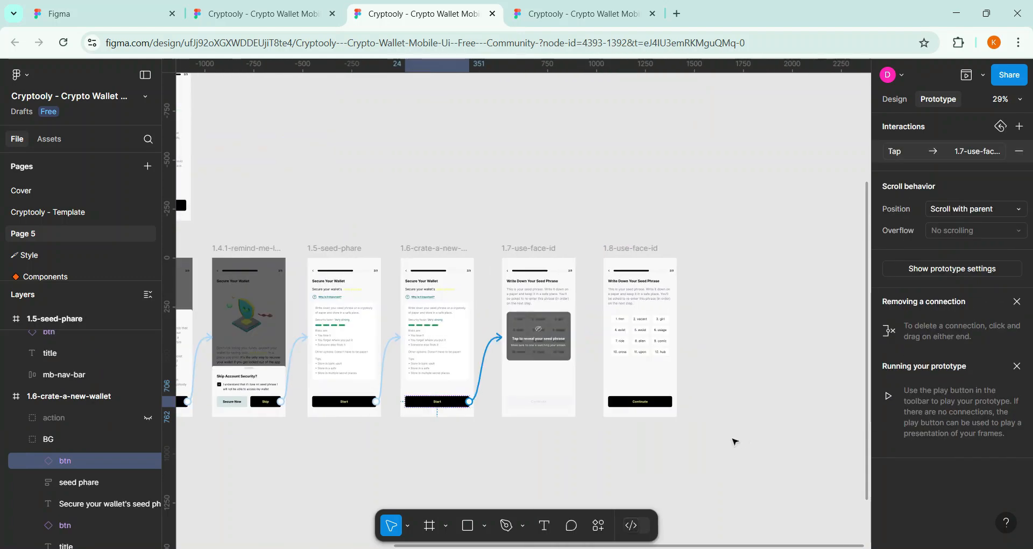
{"action": "left_click", "coordinate": [535, 341]}
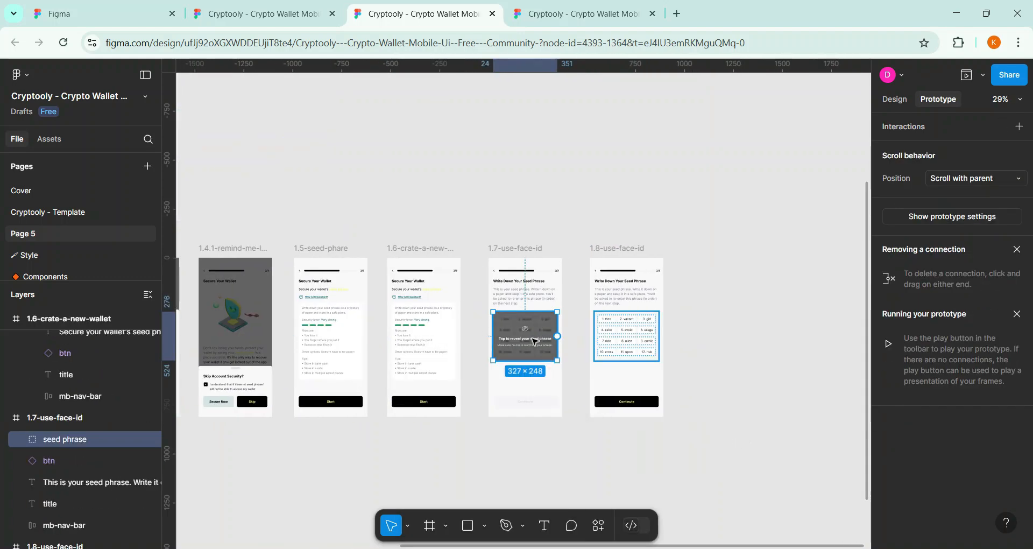
{"action": "left_click_drag", "start_coordinate": [558, 336], "coordinate": [662, 402]}
{"action": "left_click", "coordinate": [701, 375]}
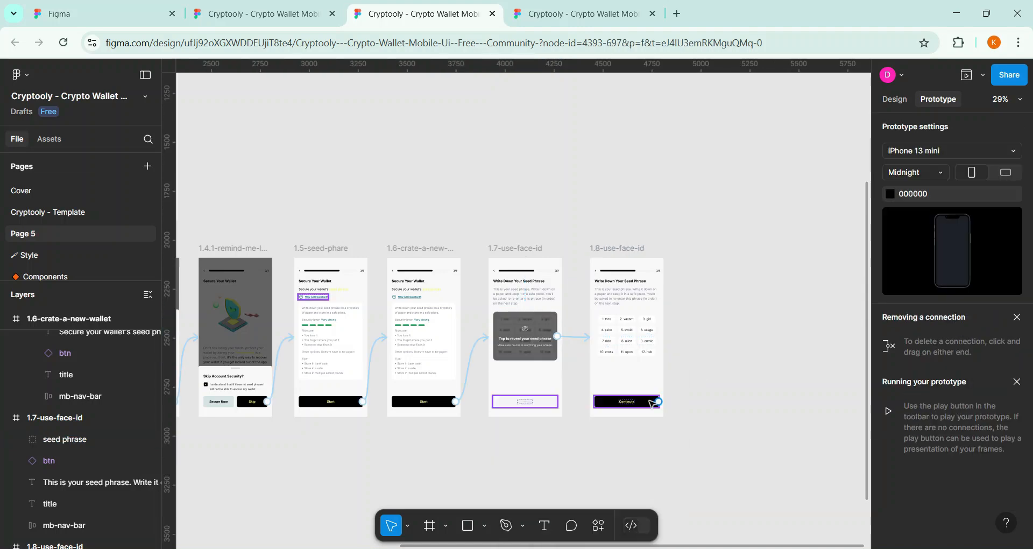
Connect the Continute button on the create-wallet flow's 1.8-use-face-id frame to 2-home with an On tap interaction and close the settings
{"action": "scroll", "coordinate": [665, 409], "scroll_direction": "down", "scroll_amount": 3}
{"action": "left_click", "coordinate": [658, 403]}
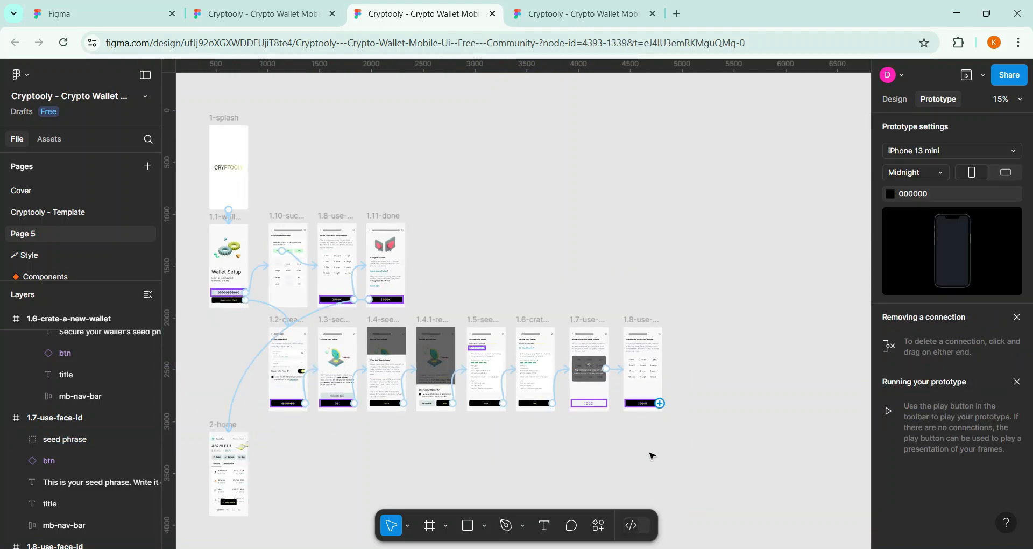
{"action": "left_click_drag", "start_coordinate": [660, 403], "coordinate": [237, 492]}
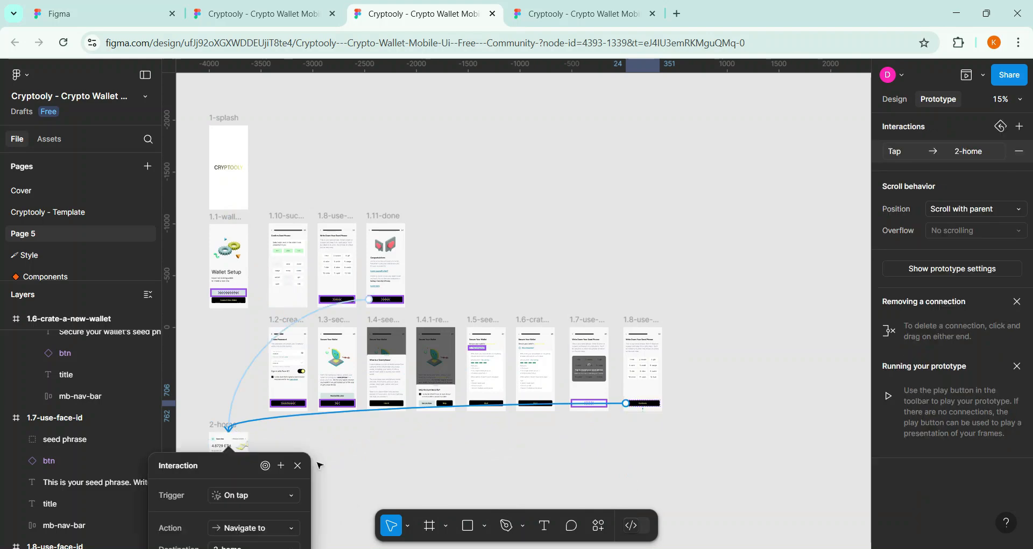
{"action": "left_click", "coordinate": [377, 455]}
{"action": "scroll", "coordinate": [271, 218], "scroll_direction": "up", "scroll_amount": 1}
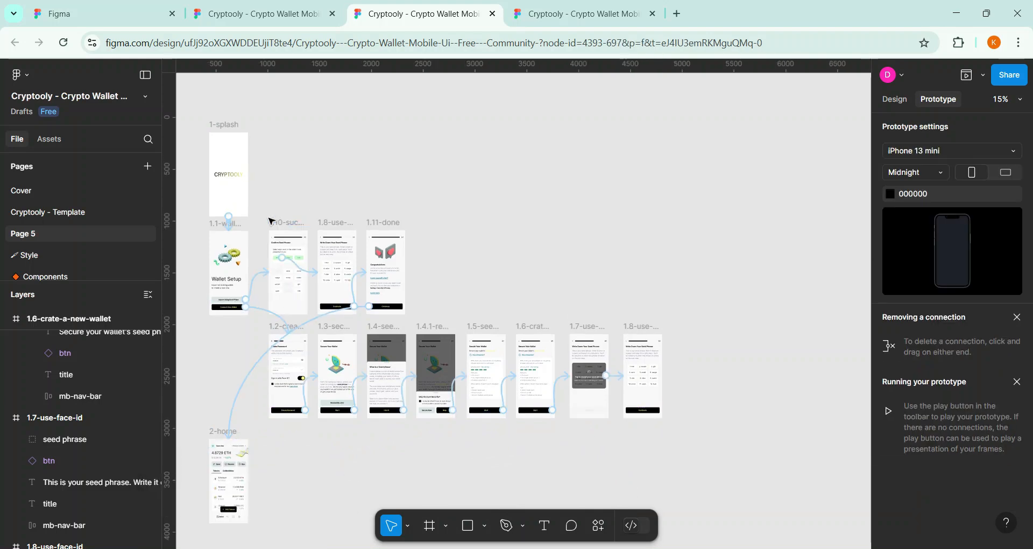
{"action": "scroll", "coordinate": [272, 217], "scroll_direction": "left", "scroll_amount": 1}
{"action": "scroll", "coordinate": [401, 232], "scroll_direction": "left", "scroll_amount": 5}
{"action": "scroll", "coordinate": [405, 237], "scroll_direction": "right", "scroll_amount": 4}
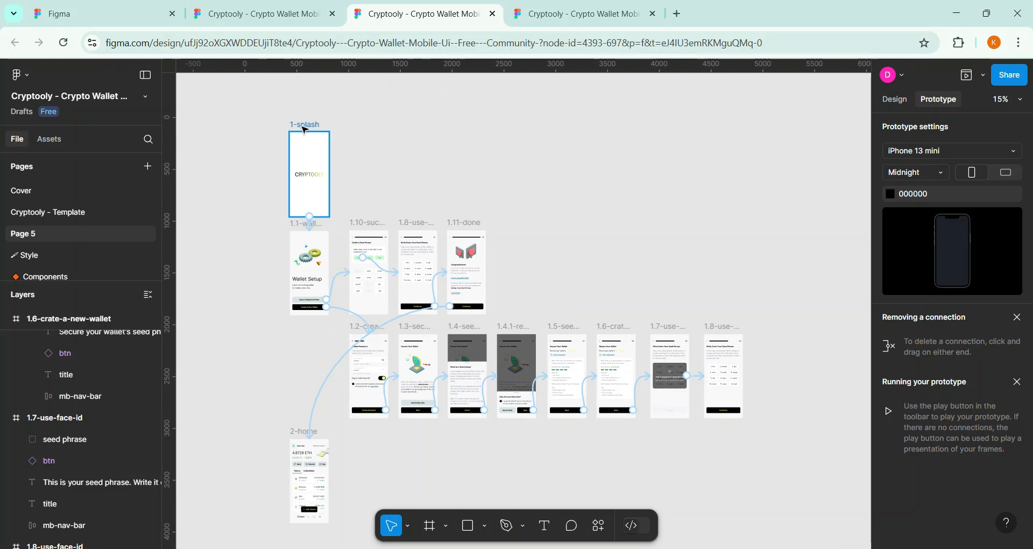
{"action": "left_click", "coordinate": [311, 151]}
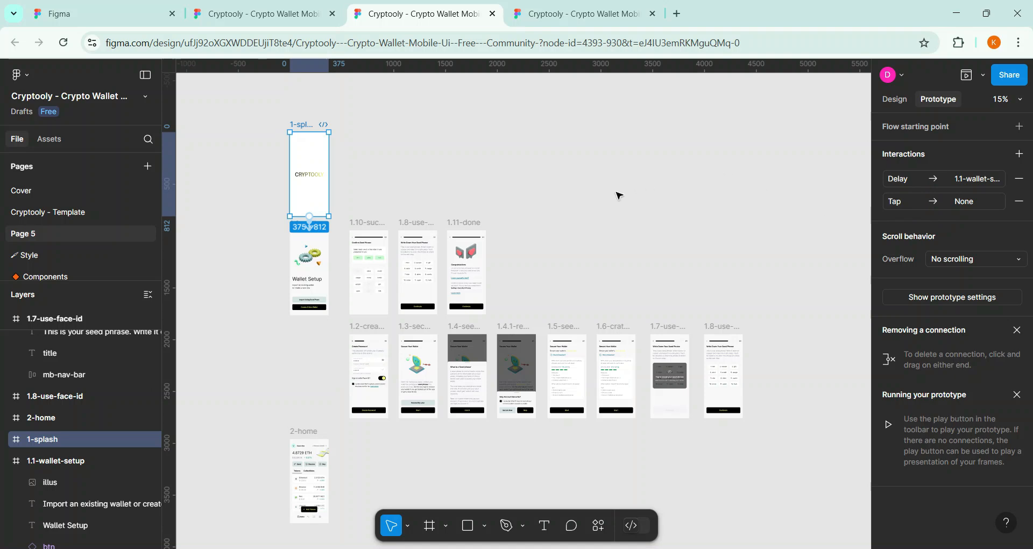
{"action": "left_click", "coordinate": [394, 159]}
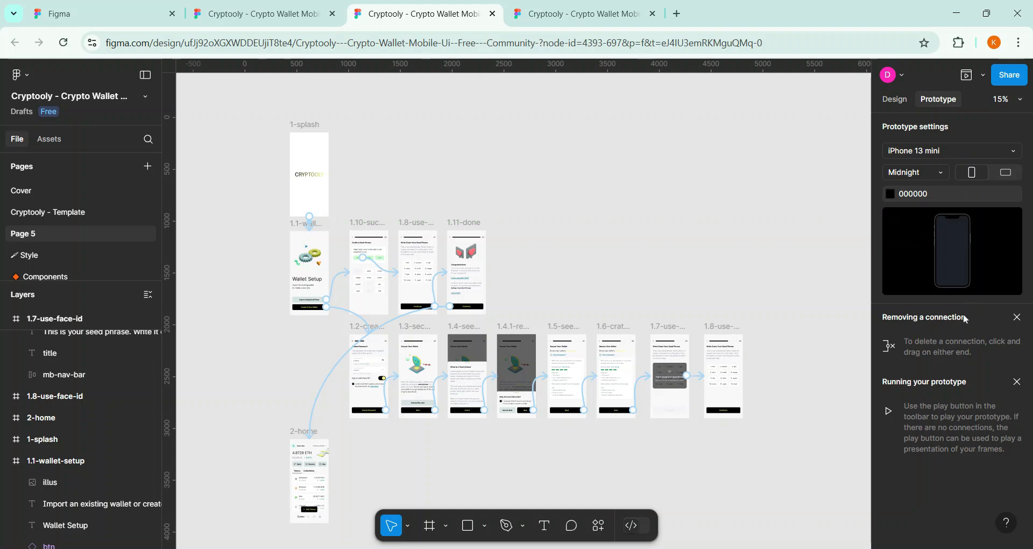
Set the iPhone 13 mini prototype device colour to Red, try landscape orientation and return it to portrait
{"action": "left_click", "coordinate": [914, 172]}
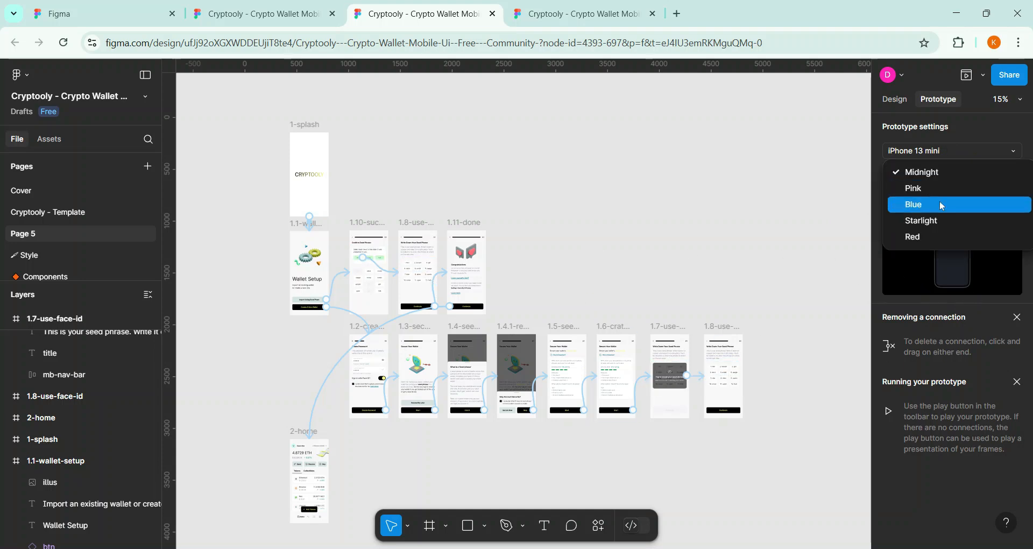
{"action": "left_click", "coordinate": [967, 231]}
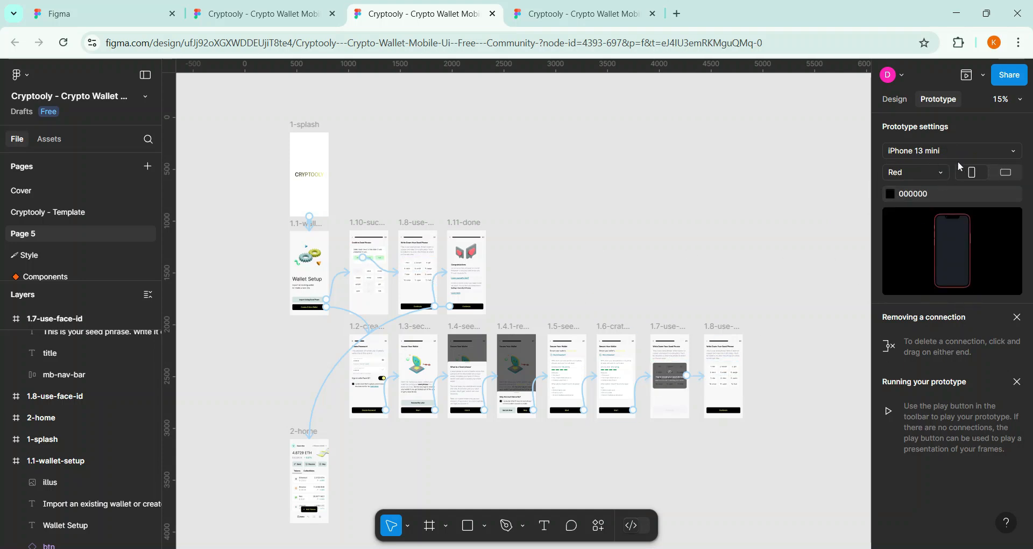
{"action": "left_click", "coordinate": [1005, 174]}
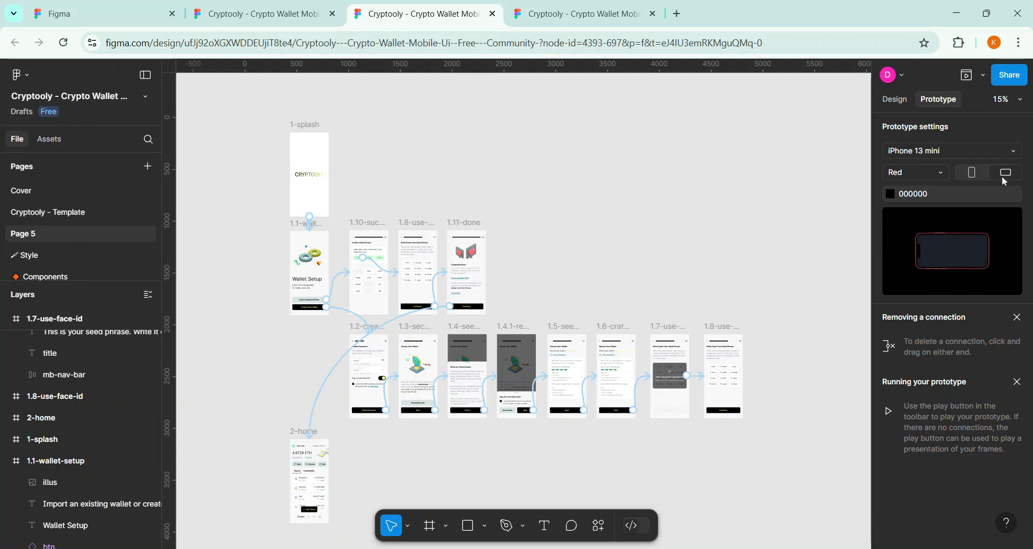
{"action": "left_click", "coordinate": [980, 177]}
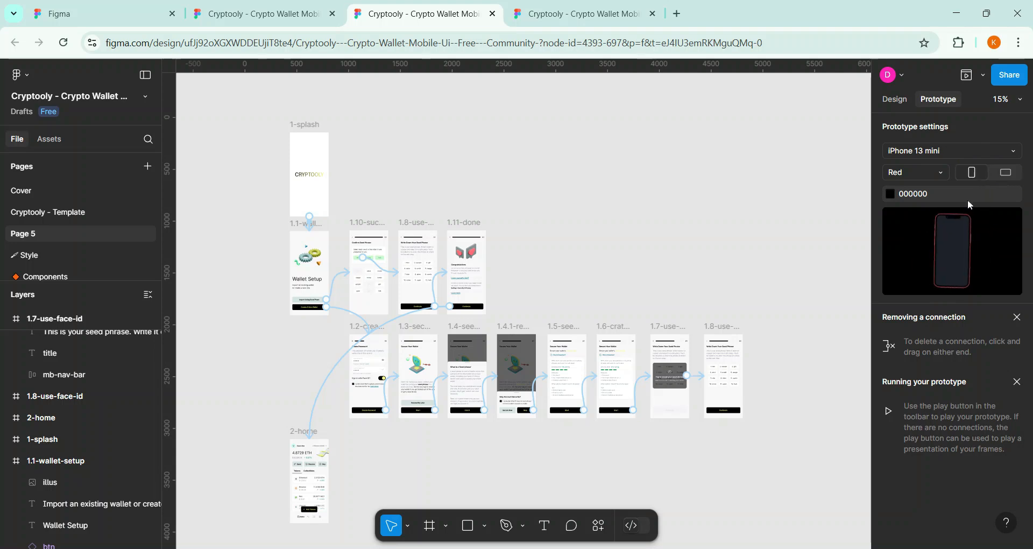
{"action": "left_click", "coordinate": [304, 127]}
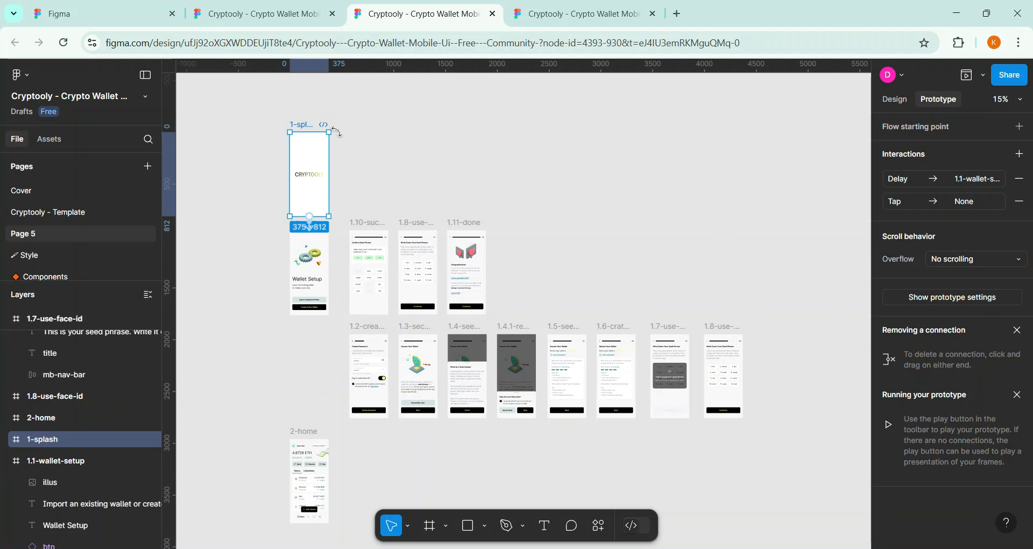
{"action": "left_click_drag", "start_coordinate": [337, 131], "coordinate": [363, 203]}
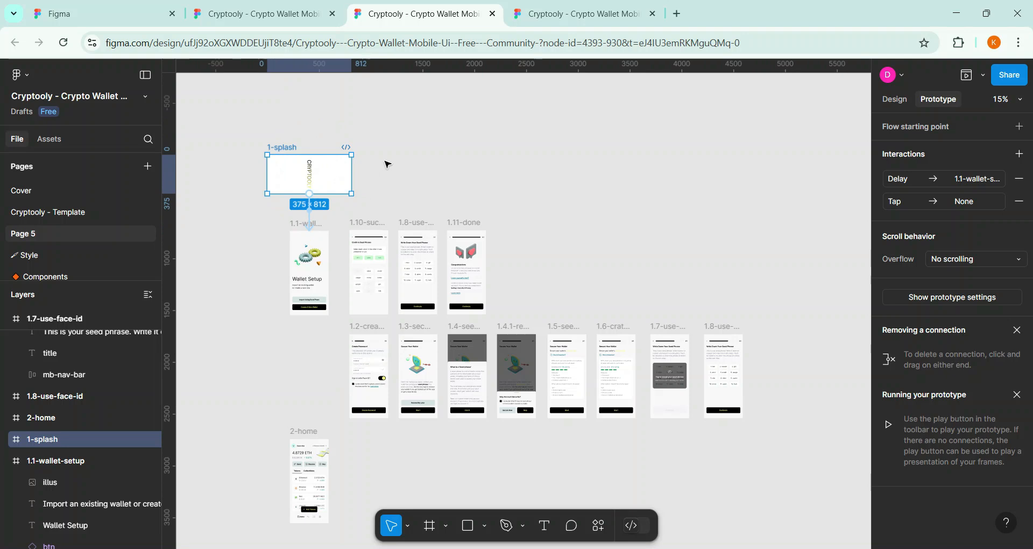
{"action": "key", "text": "ctrl+z"}
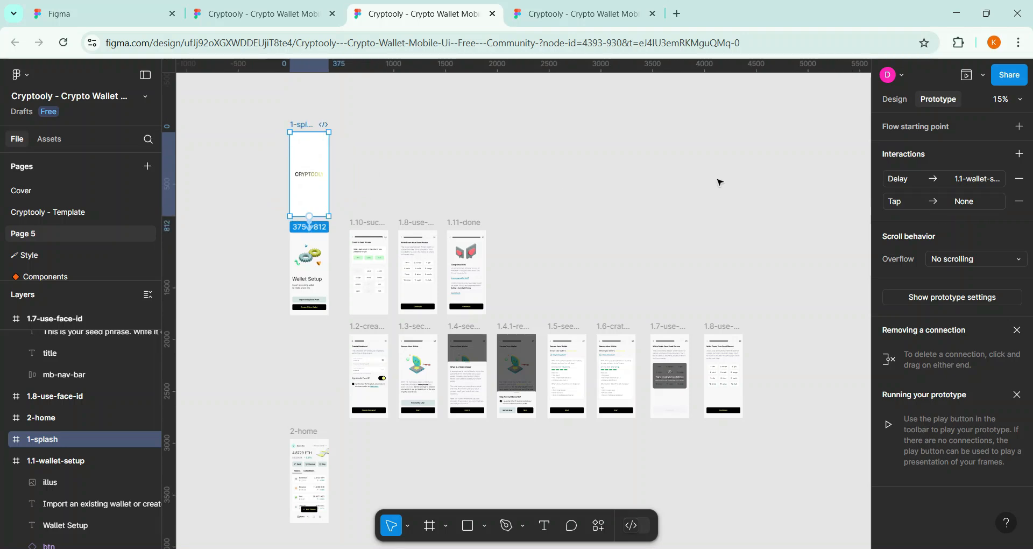
{"action": "left_click", "coordinate": [622, 192]}
Select the 1-splash frame and run the prototype in a separate presentation view
{"action": "left_click", "coordinate": [316, 127]}
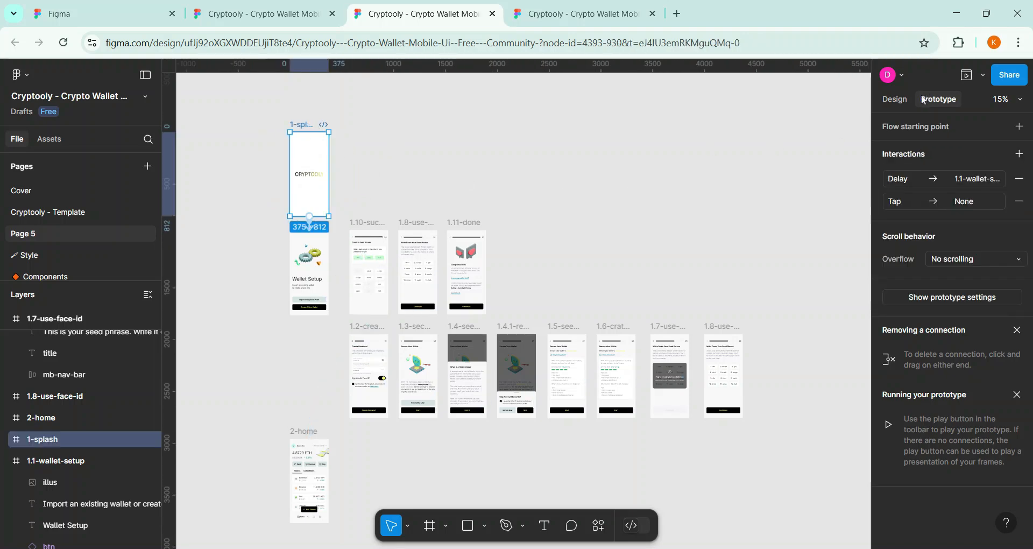
{"action": "left_click", "coordinate": [981, 78]}
{"action": "left_click", "coordinate": [951, 96]}
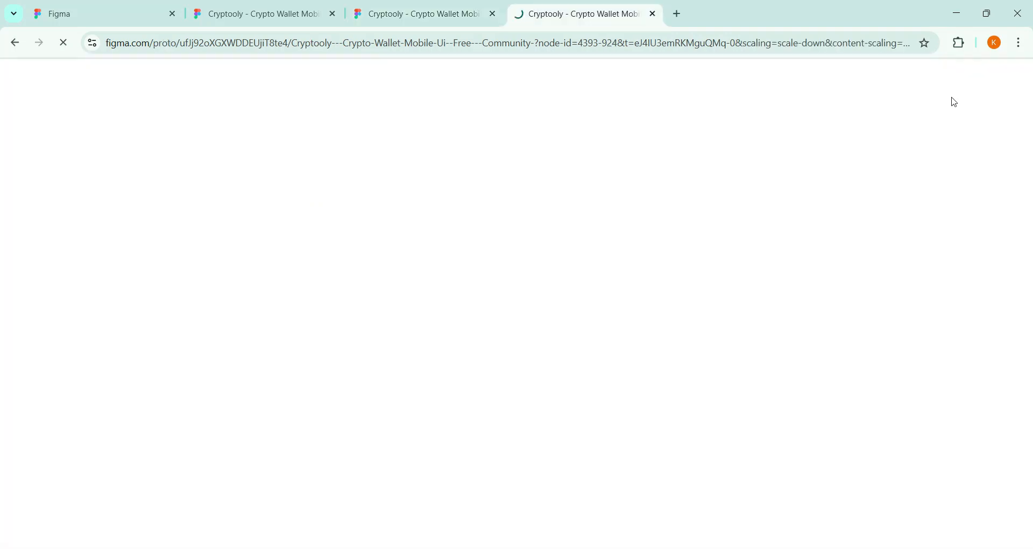
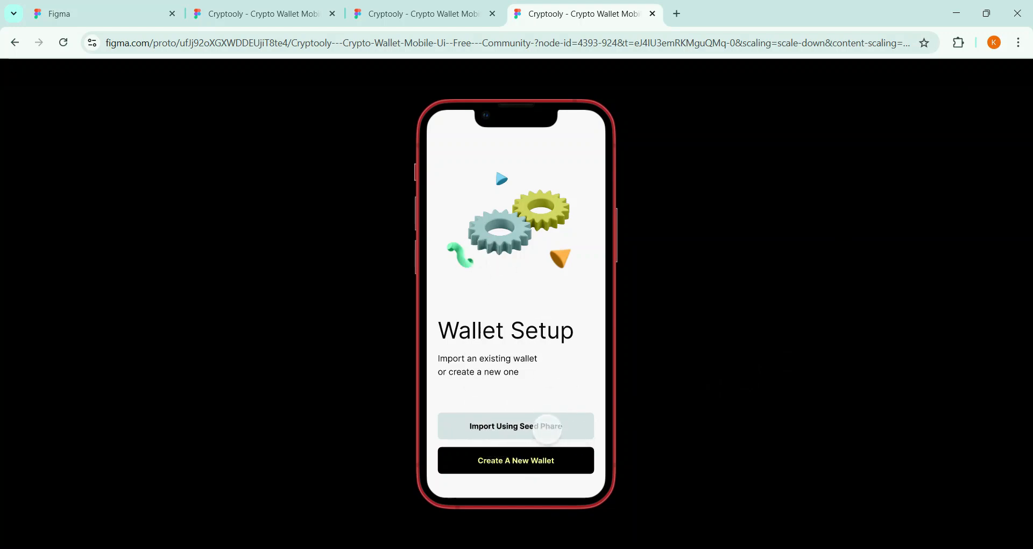
Test the Import Using Seed Phare flow in the running prototype, through the seed words and both Continute buttons to the home screen
{"action": "left_click", "coordinate": [547, 428]}
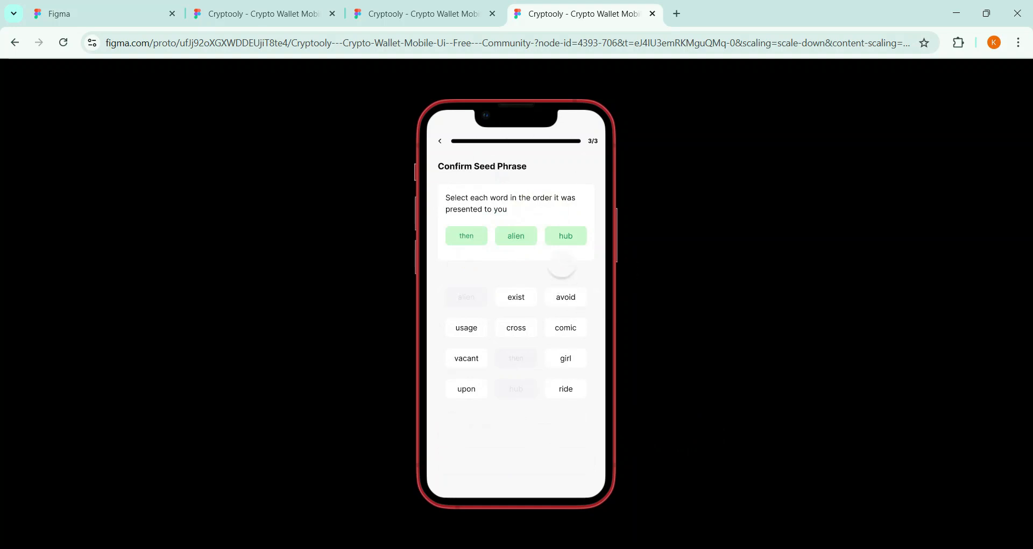
{"action": "left_click", "coordinate": [472, 241]}
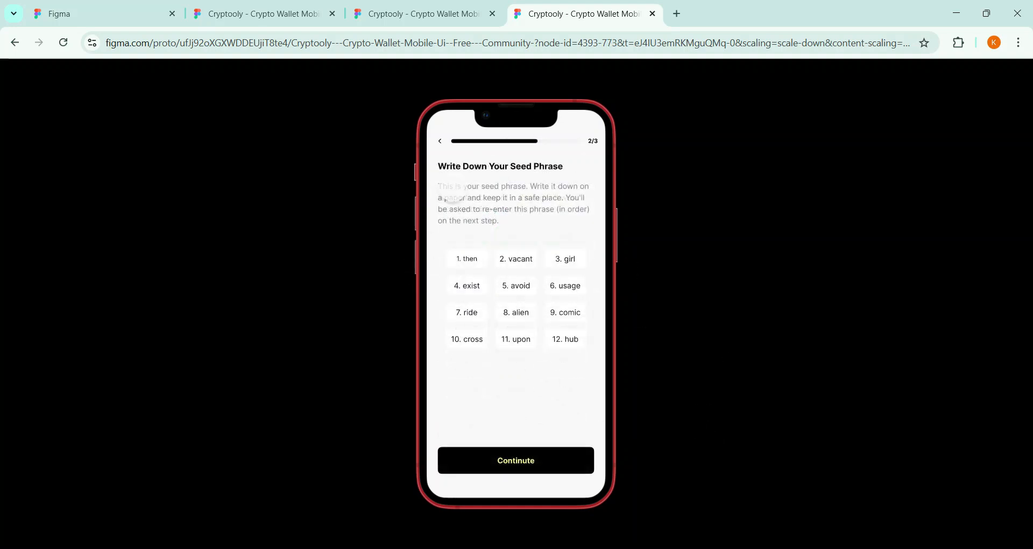
{"action": "left_click", "coordinate": [517, 464]}
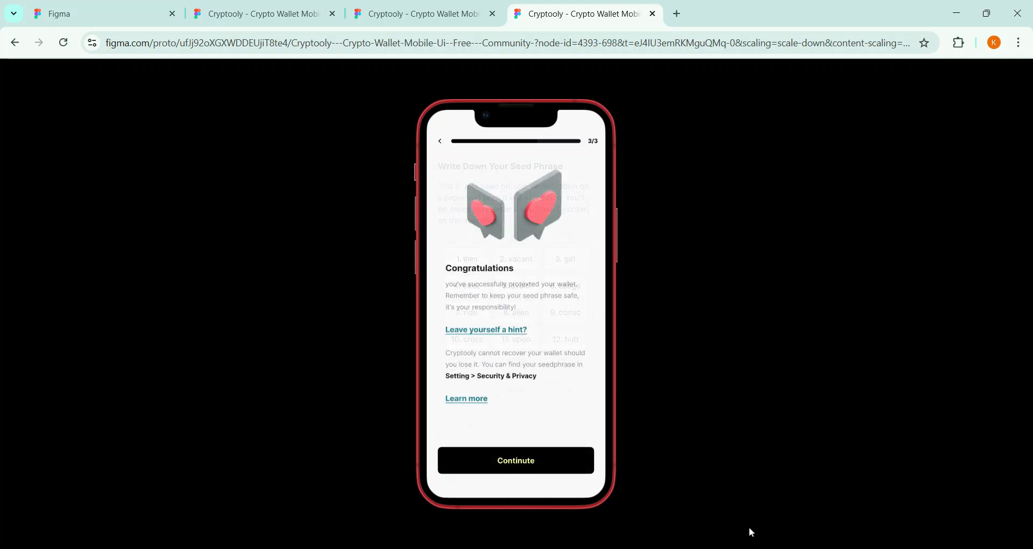
{"action": "left_click", "coordinate": [502, 459]}
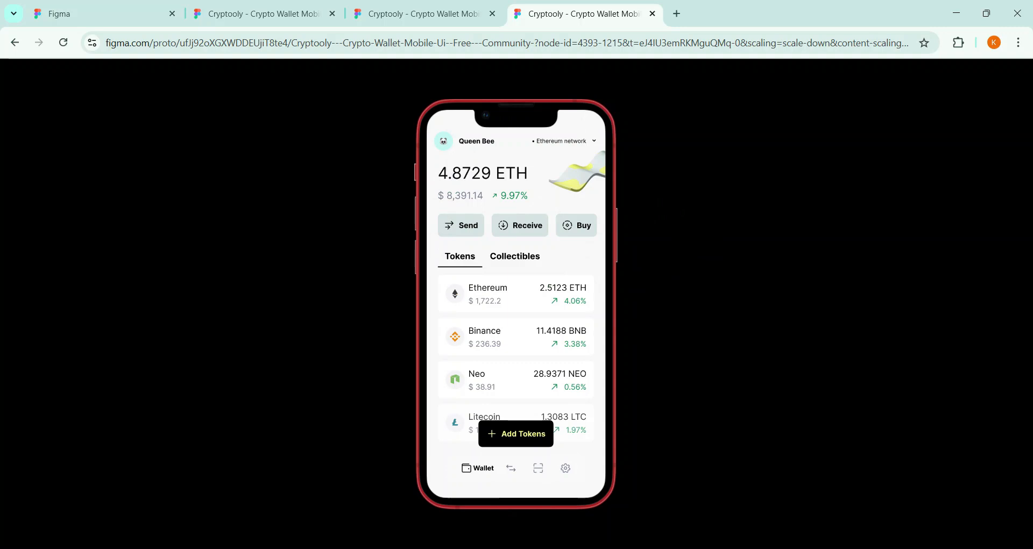
Page back and forward through the screens of the running prototype to check the frame sequence
{"action": "key", "text": "Left"}
{"action": "key", "text": "Left"}
{"action": "key", "text": "Left"}
{"action": "key", "text": "Left"}
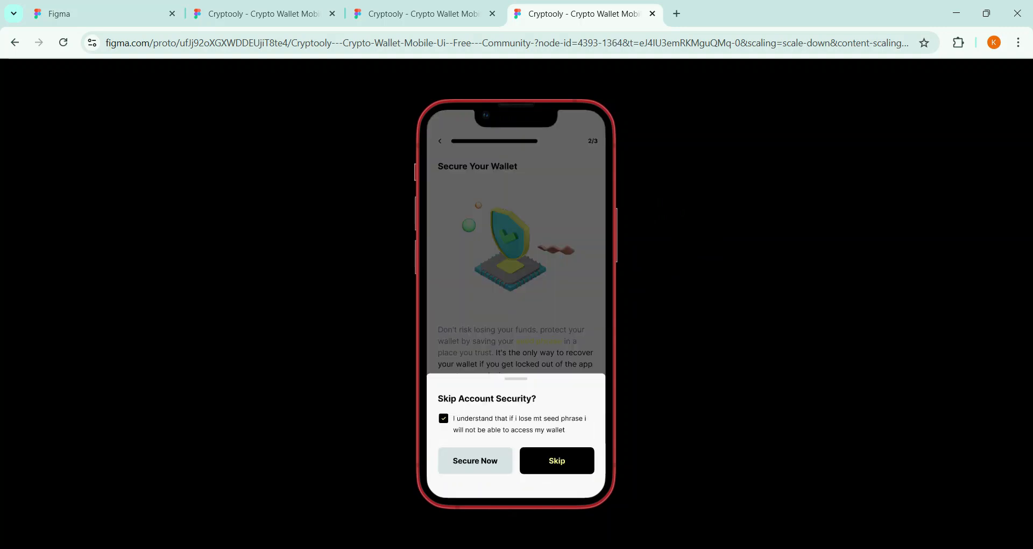
{"action": "key", "text": "Right"}
{"action": "key", "text": "Right"}
{"action": "key", "text": "Right"}
{"action": "key", "text": "Right"}
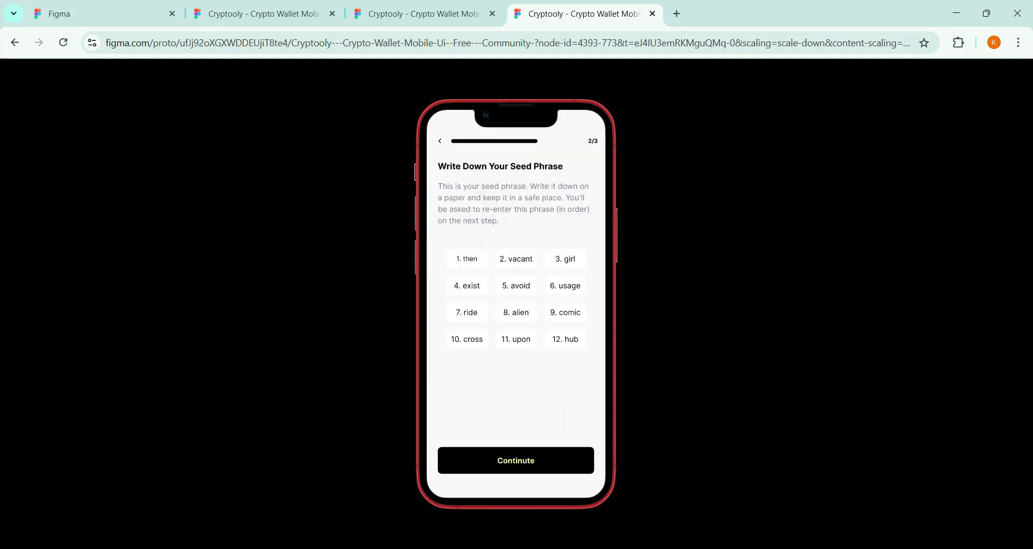
{"action": "key", "text": "Right"}
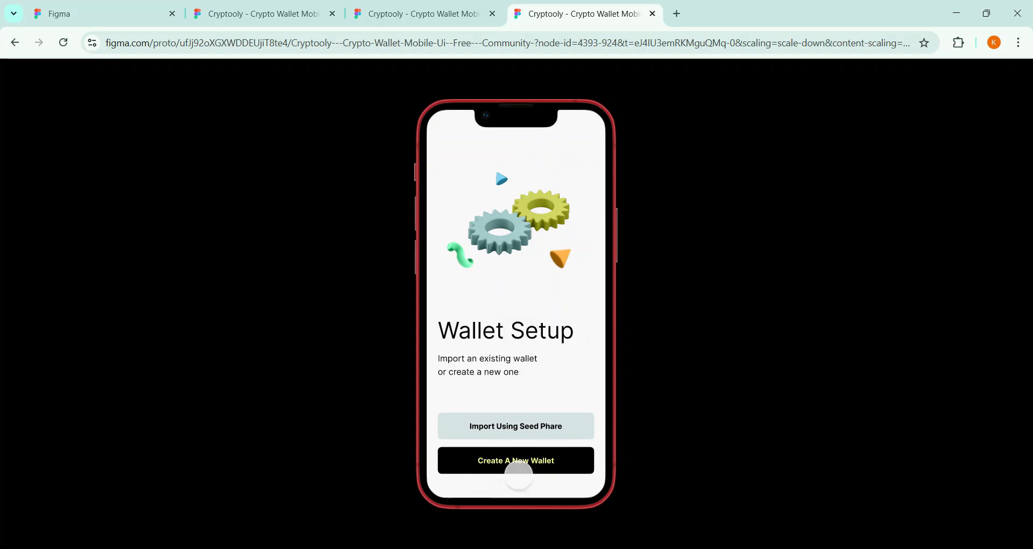
Test the Create A New Wallet flow in the running prototype, through password creation and revealing the seed phrase to the home screen
{"action": "left_click", "coordinate": [529, 461]}
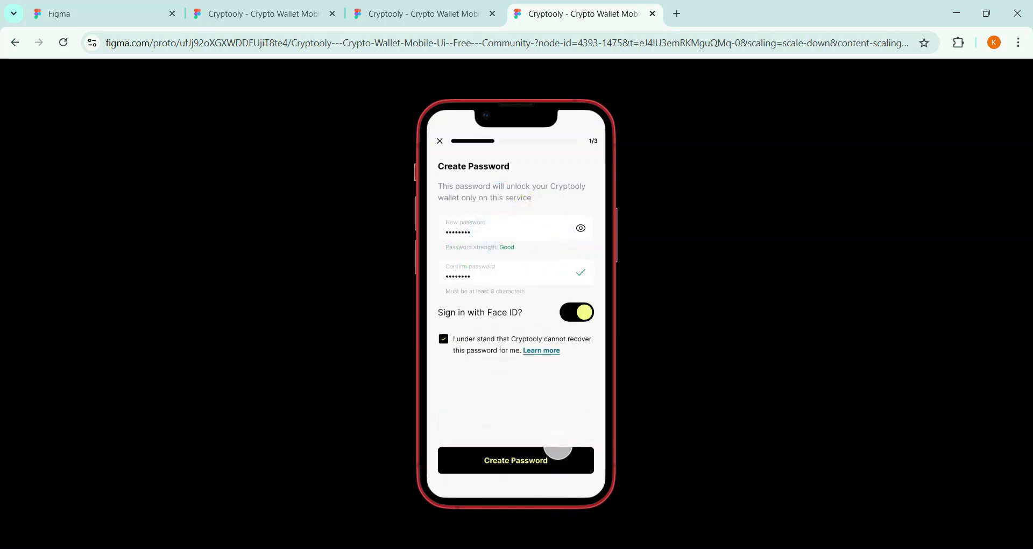
{"action": "left_click", "coordinate": [538, 467]}
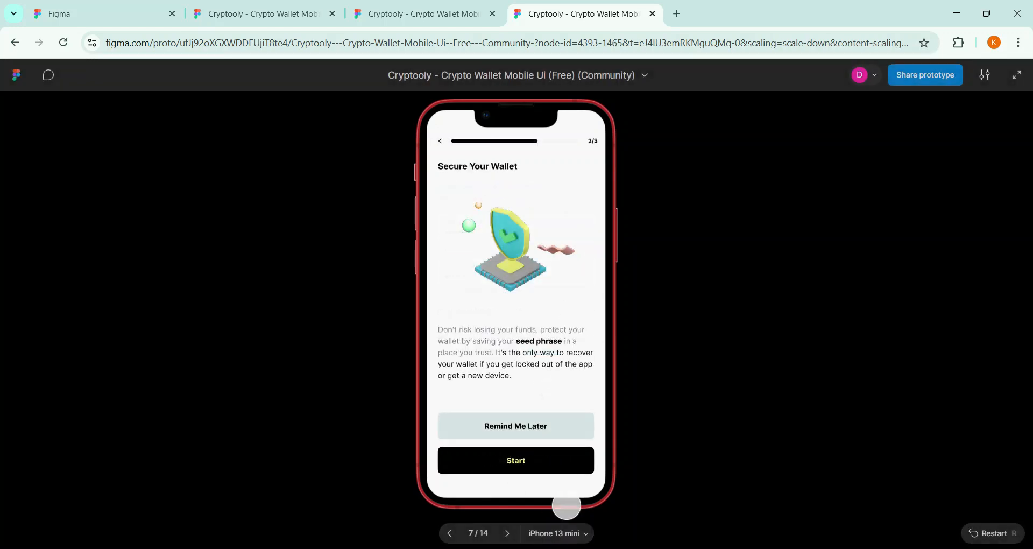
{"action": "left_click", "coordinate": [560, 468]}
{"action": "left_click", "coordinate": [563, 474]}
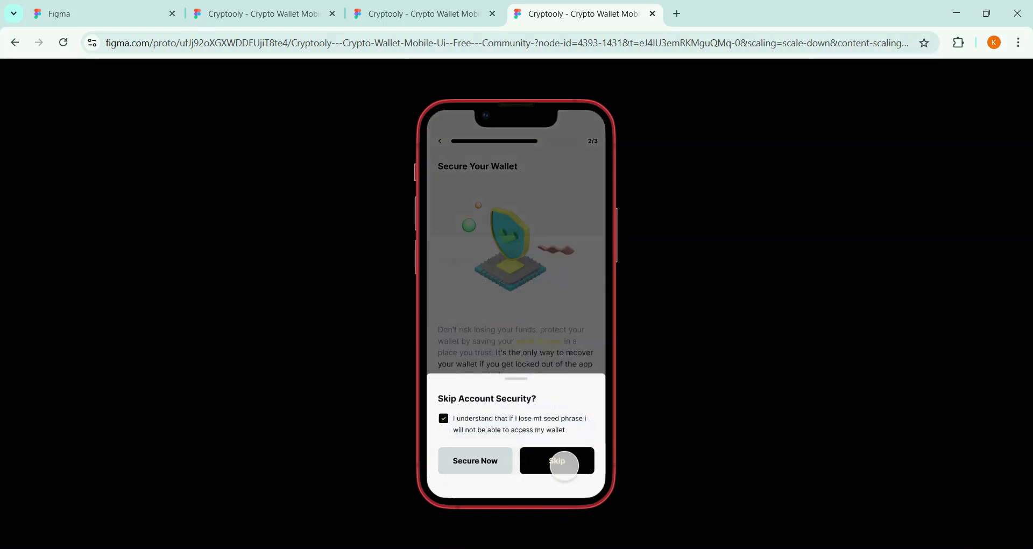
{"action": "left_click", "coordinate": [539, 470]}
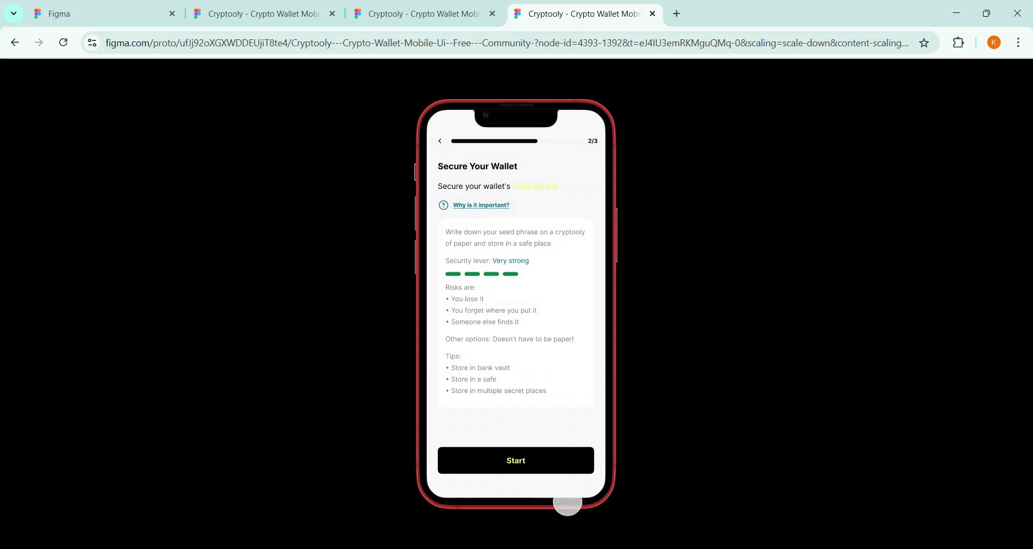
{"action": "left_click", "coordinate": [553, 465]}
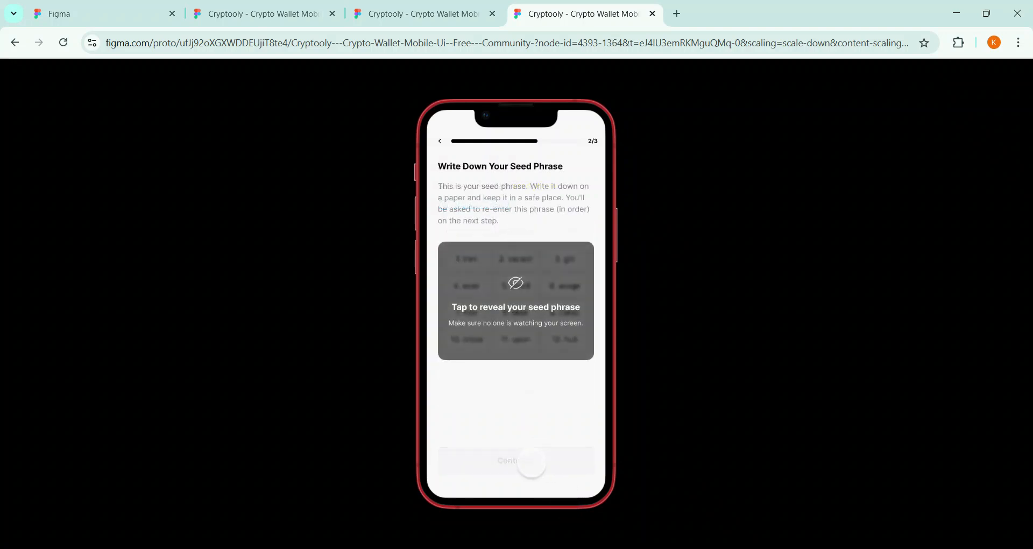
{"action": "left_click", "coordinate": [515, 285]}
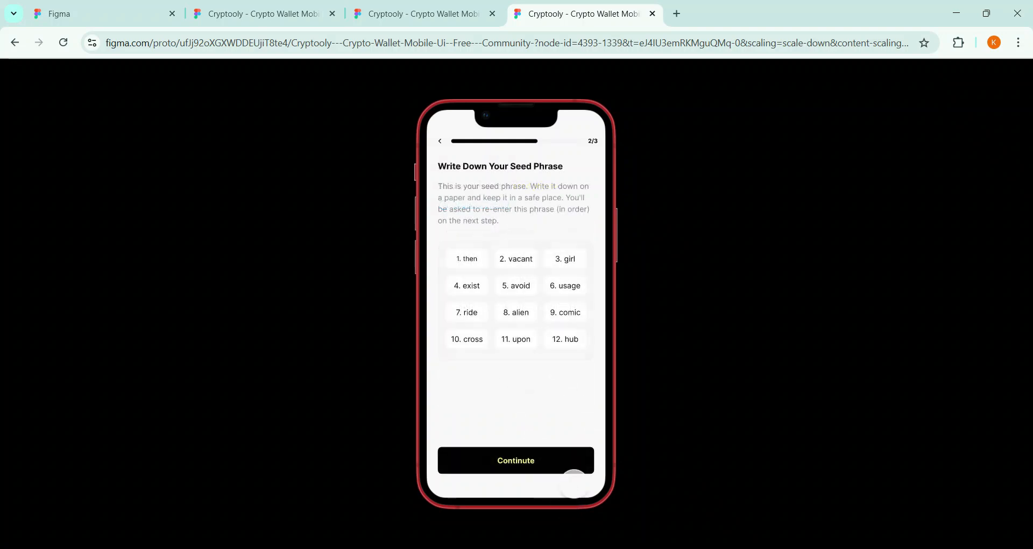
{"action": "left_click", "coordinate": [525, 462]}
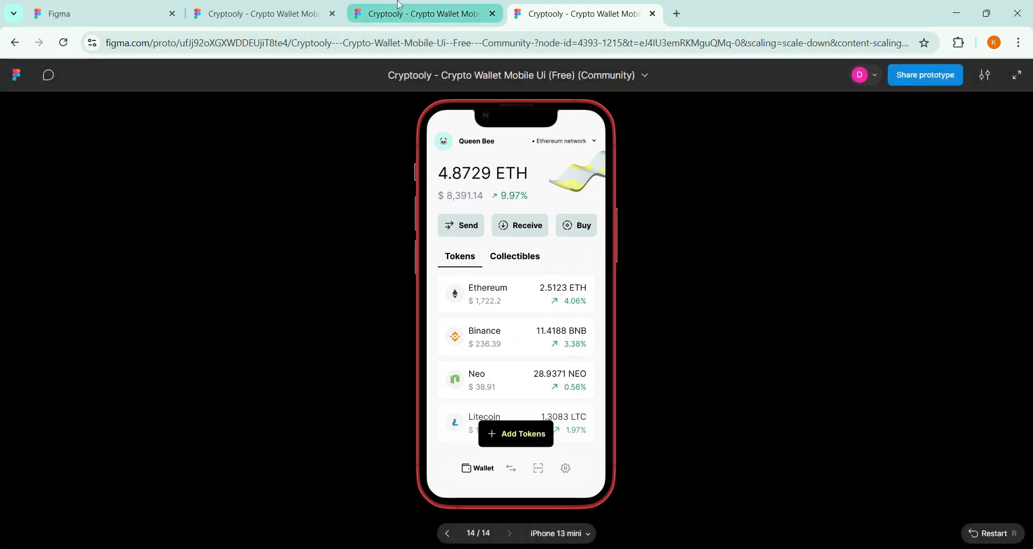
Return to the design file and duplicate the 1.2-create-a-wallet frame directly below the original
{"action": "left_click", "coordinate": [420, 4]}
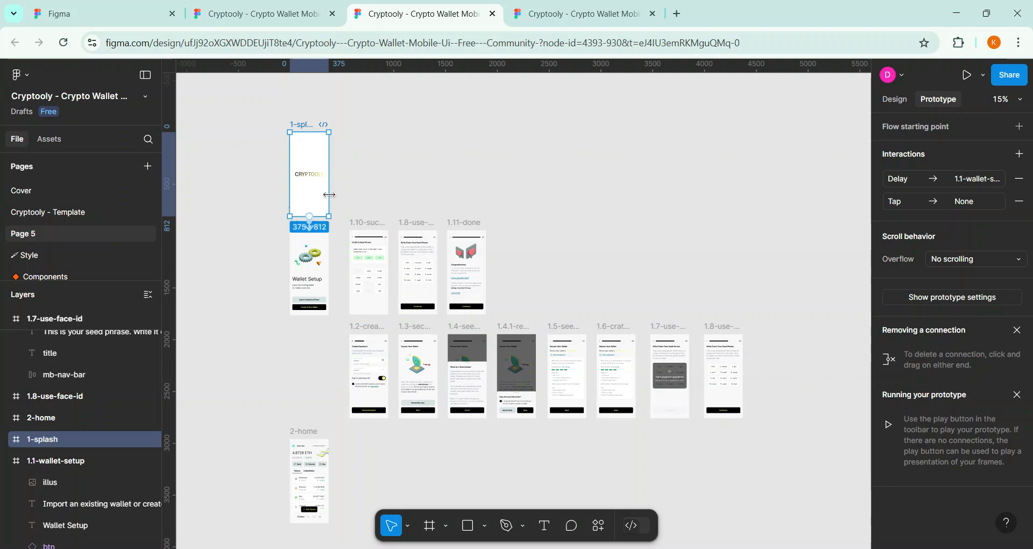
{"action": "scroll", "coordinate": [349, 276], "scroll_direction": "up", "scroll_amount": 5}
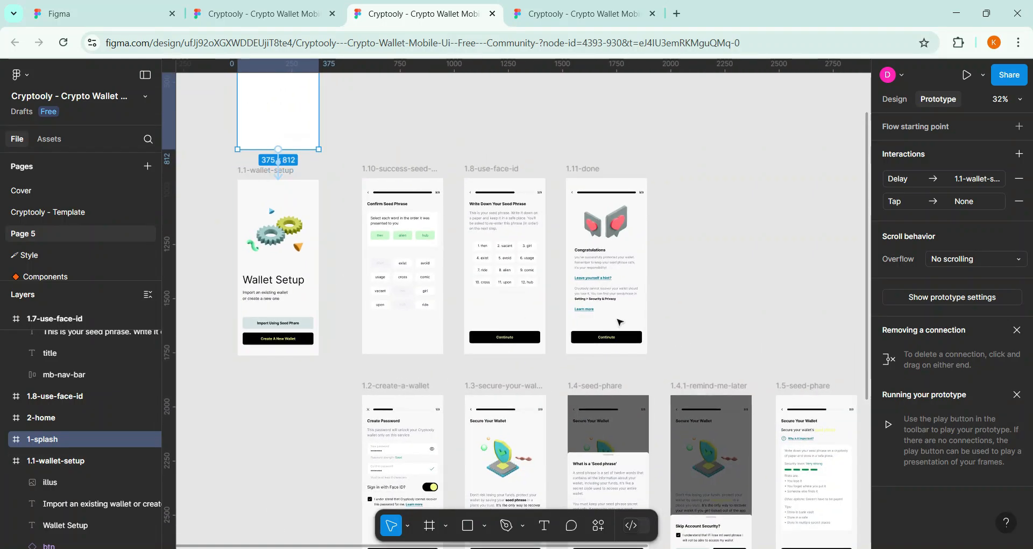
{"action": "scroll", "coordinate": [624, 311], "scroll_direction": "down", "scroll_amount": 2}
{"action": "scroll", "coordinate": [480, 396], "scroll_direction": "up", "scroll_amount": 3}
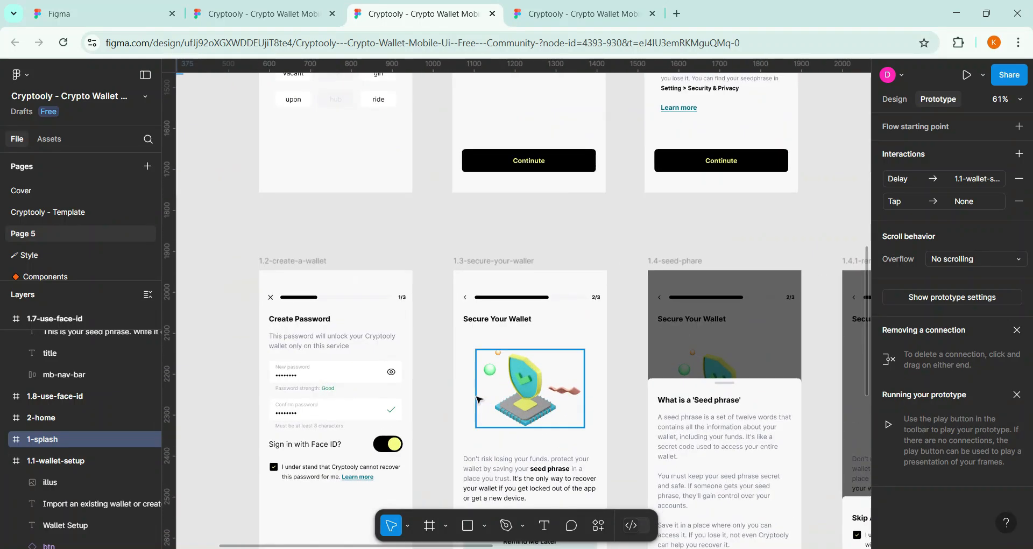
{"action": "scroll", "coordinate": [480, 396], "scroll_direction": "down", "scroll_amount": 5}
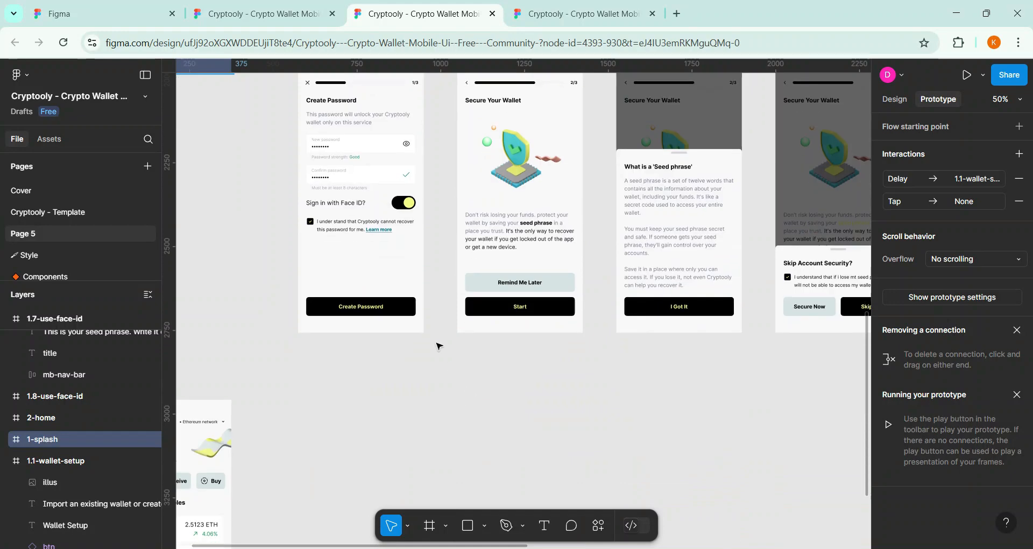
{"action": "scroll", "coordinate": [427, 311], "scroll_direction": "down", "scroll_amount": 2}
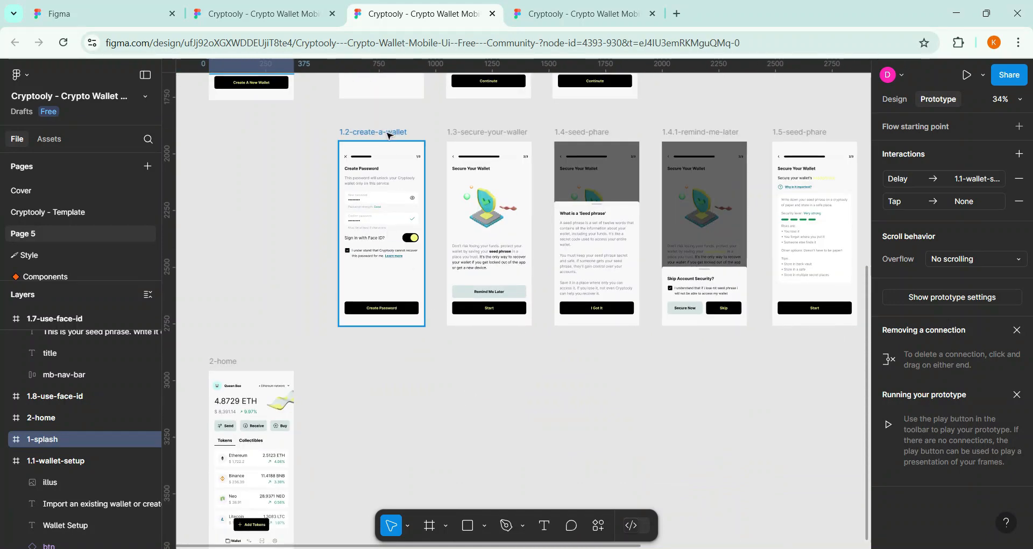
{"action": "left_click_drag", "start_coordinate": [388, 135], "coordinate": [387, 342]}
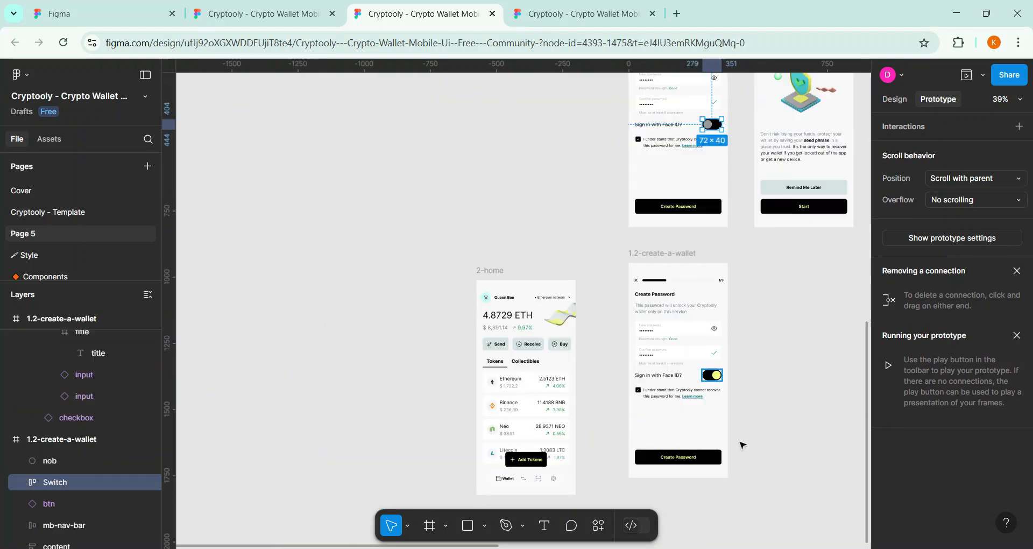
Connect the Face ID switch in the original 1.2-create-a-wallet frame to the duplicated frame below it
{"action": "scroll", "coordinate": [743, 442], "scroll_direction": "up", "scroll_amount": 1}
{"action": "scroll", "coordinate": [758, 317], "scroll_direction": "up", "scroll_amount": 5}
{"action": "scroll", "coordinate": [685, 463], "scroll_direction": "down", "scroll_amount": 2}
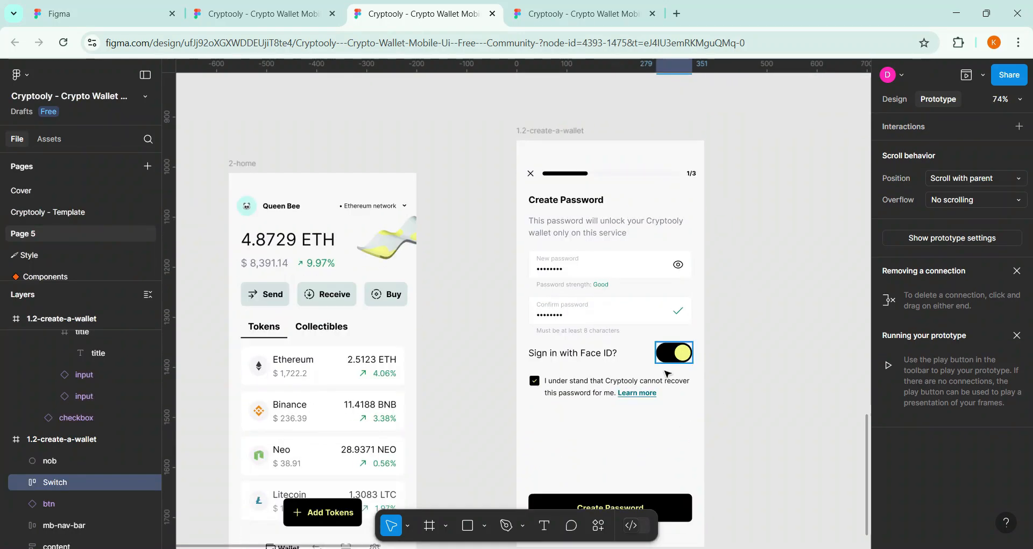
{"action": "scroll", "coordinate": [696, 316], "scroll_direction": "up", "scroll_amount": 5}
{"action": "scroll", "coordinate": [702, 291], "scroll_direction": "down", "scroll_amount": 5}
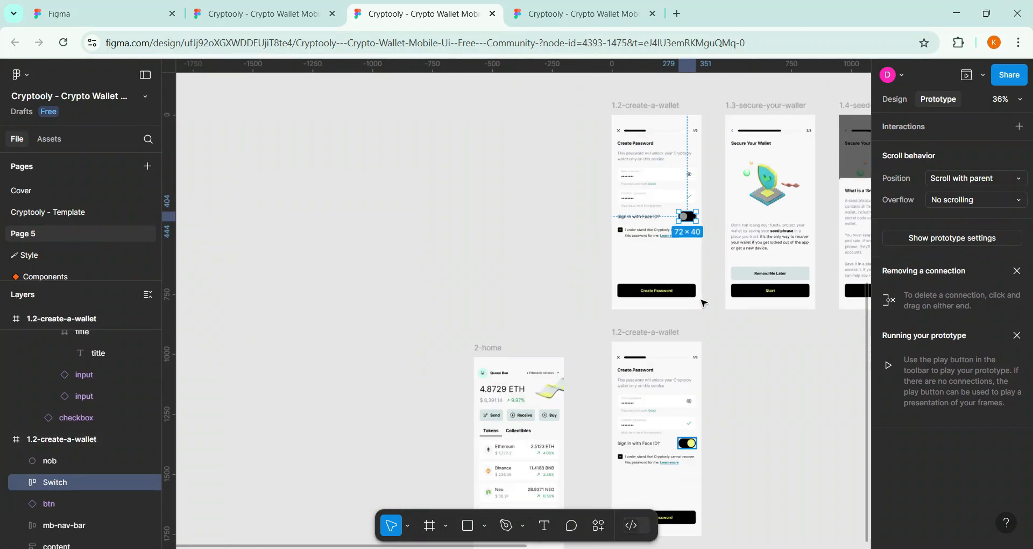
{"action": "scroll", "coordinate": [702, 232], "scroll_direction": "up", "scroll_amount": 3}
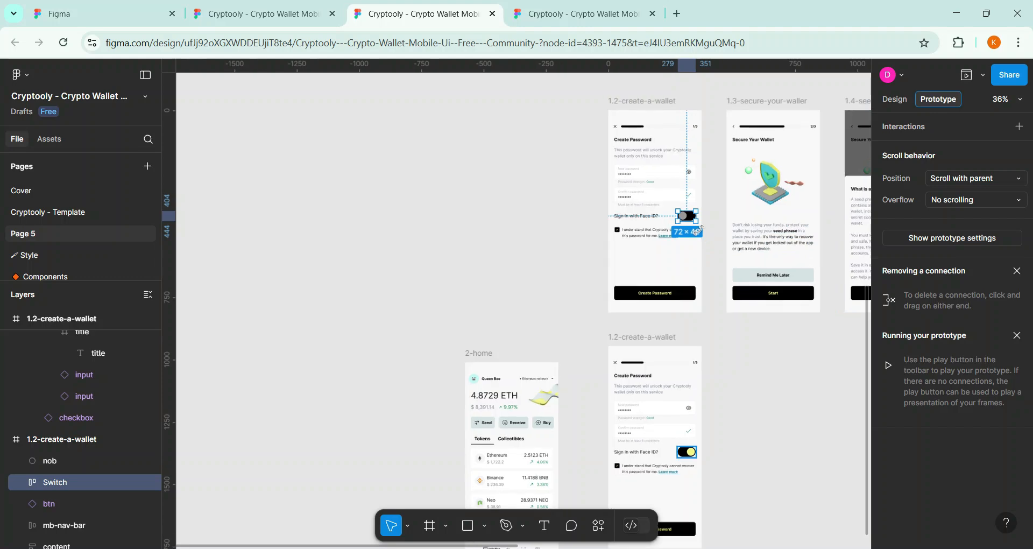
{"action": "scroll", "coordinate": [702, 228], "scroll_direction": "down", "scroll_amount": 3}
{"action": "scroll", "coordinate": [705, 161], "scroll_direction": "up", "scroll_amount": 1}
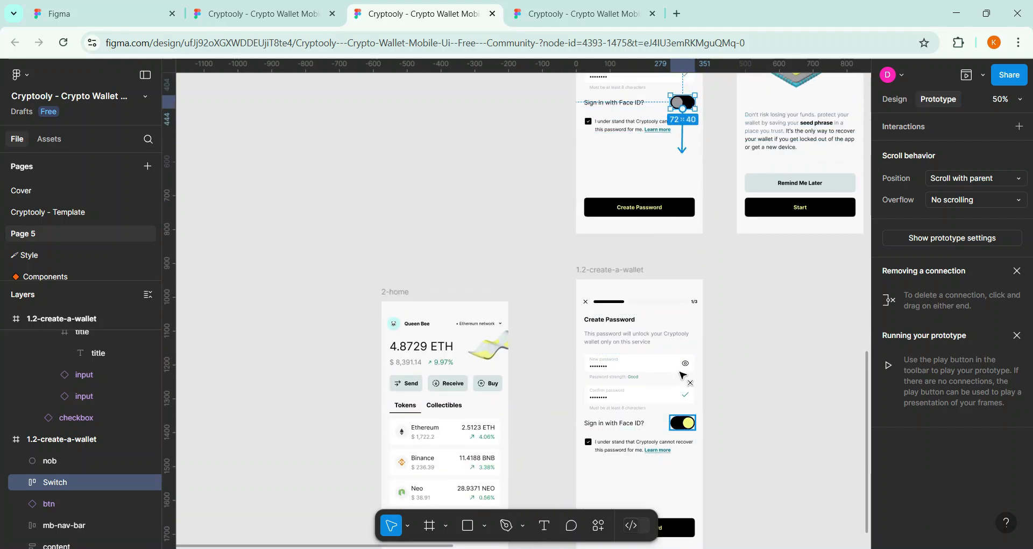
{"action": "left_click_drag", "start_coordinate": [682, 108], "coordinate": [684, 379]}
{"action": "left_click_drag", "start_coordinate": [683, 424], "coordinate": [684, 424]}
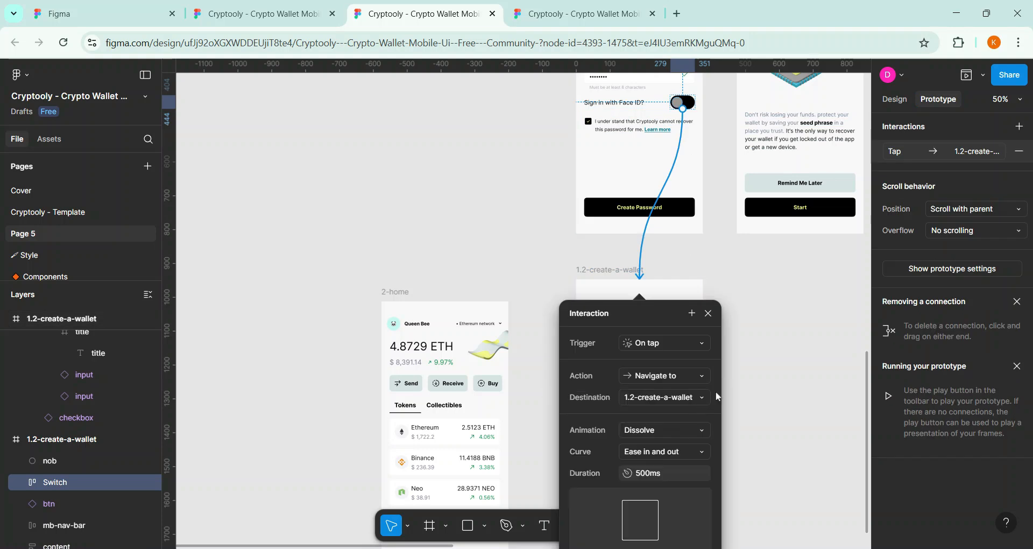
Set the switch interaction's trigger to On drag with the Smart animate animation and close the settings
{"action": "scroll", "coordinate": [715, 391], "scroll_direction": "down", "scroll_amount": 2}
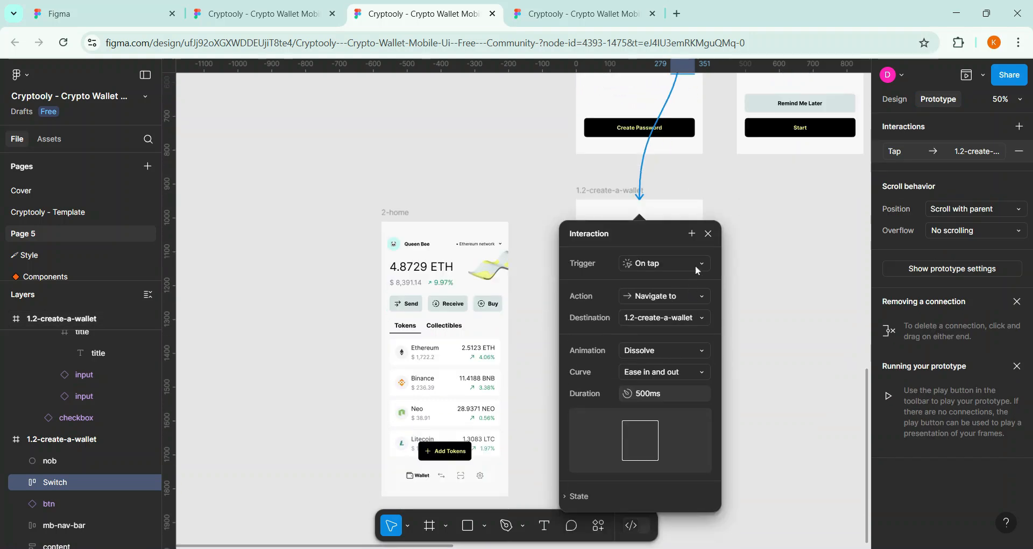
{"action": "left_click", "coordinate": [695, 265]}
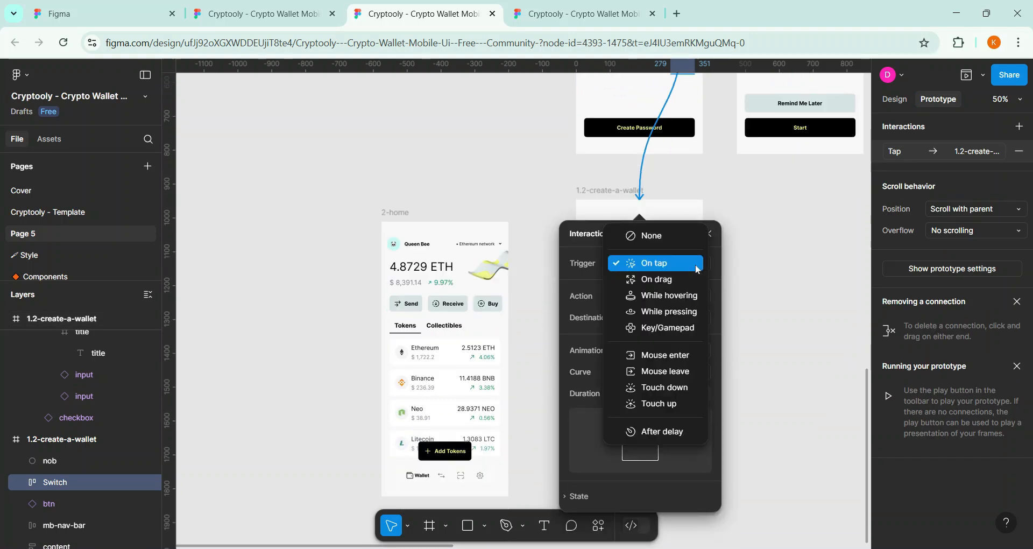
{"action": "left_click", "coordinate": [665, 281]}
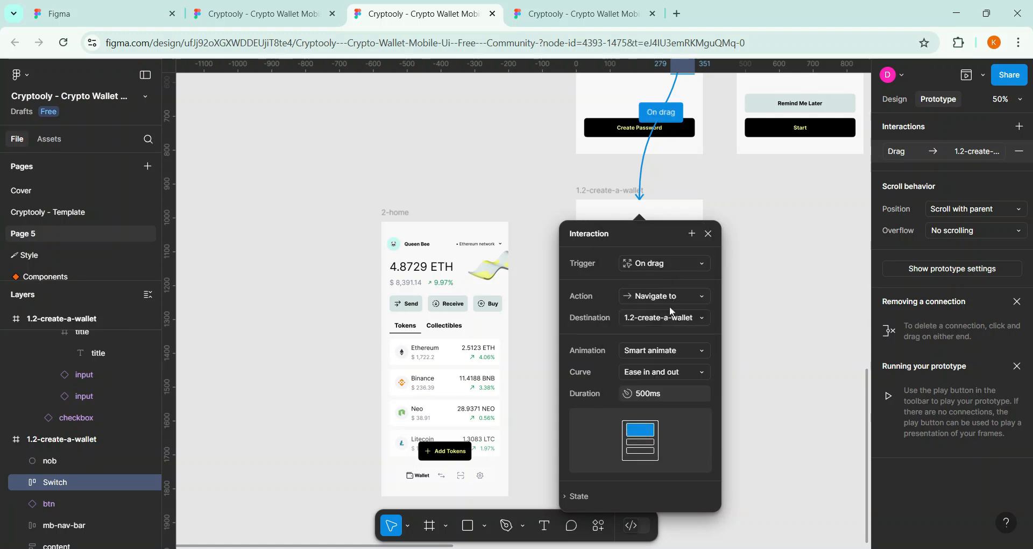
{"action": "left_click", "coordinate": [686, 351]}
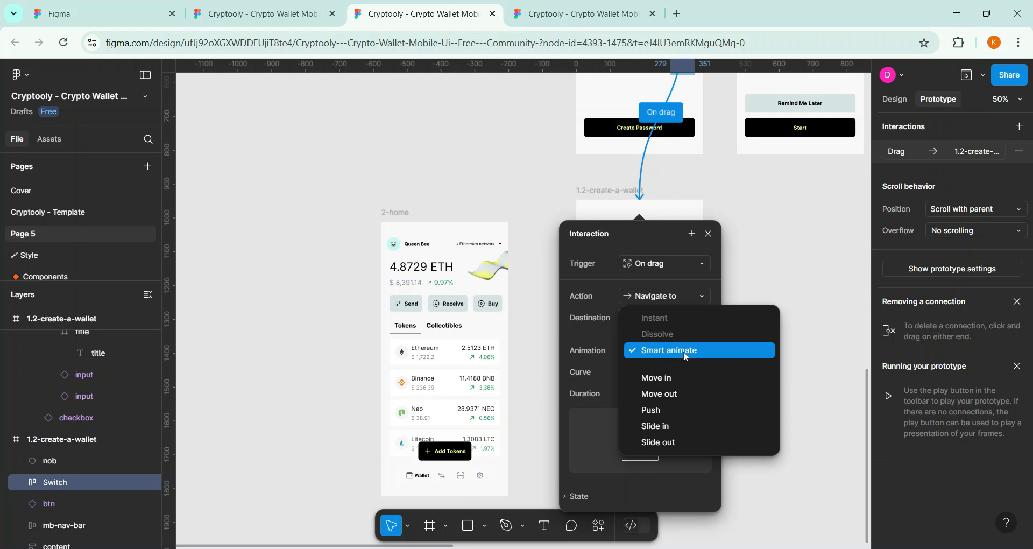
{"action": "left_click", "coordinate": [684, 351]}
{"action": "left_click", "coordinate": [768, 292]}
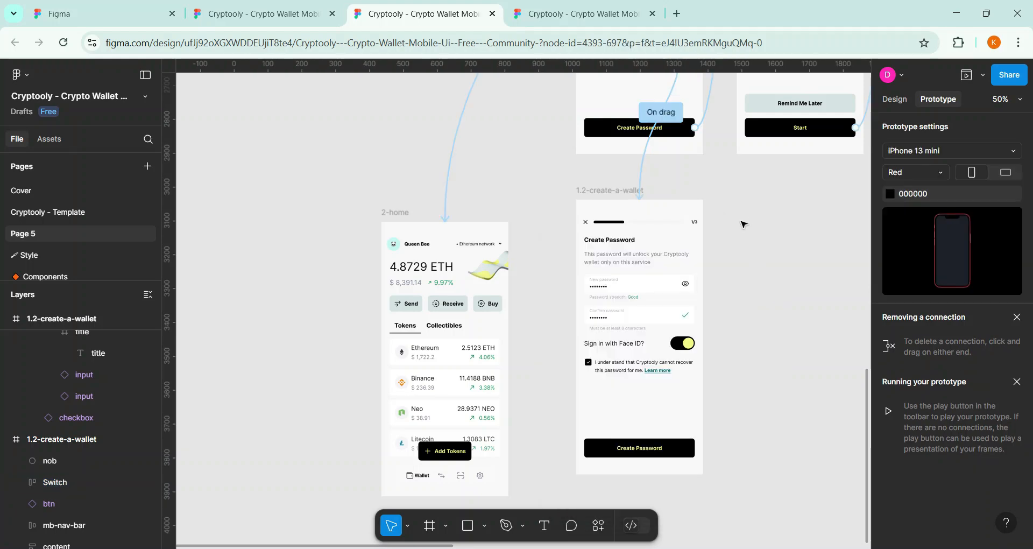
{"action": "scroll", "coordinate": [742, 221], "scroll_direction": "down", "scroll_amount": 3}
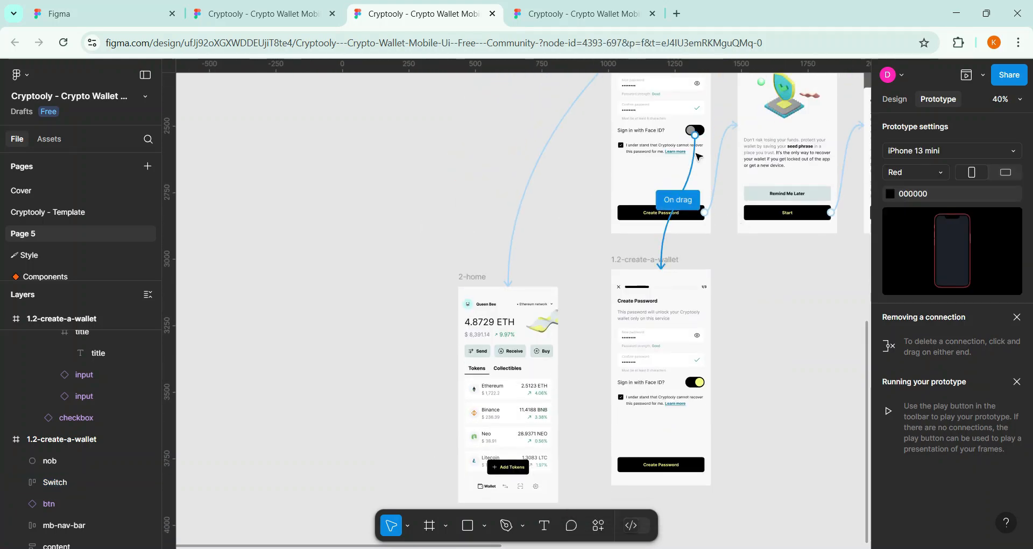
{"action": "left_click", "coordinate": [700, 145]}
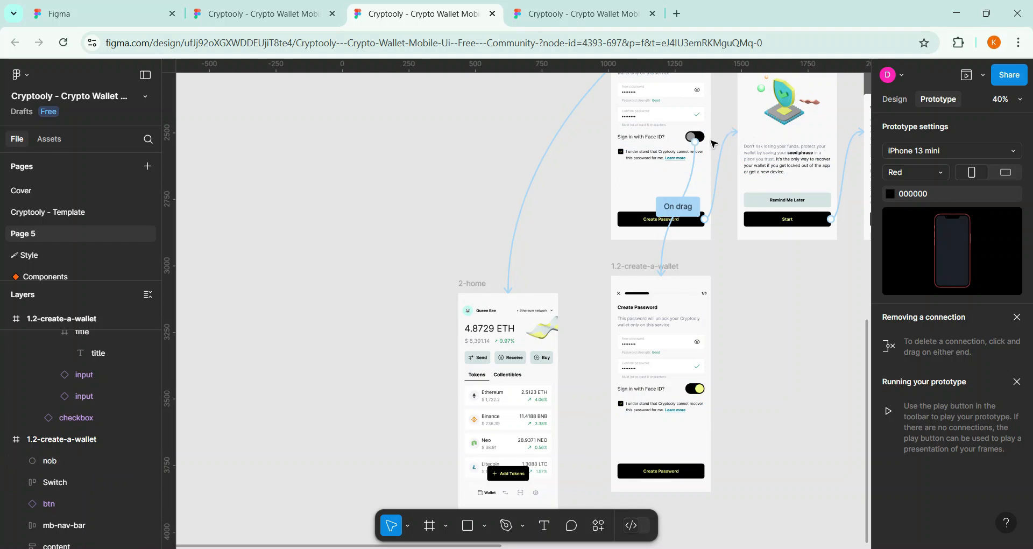
Set the duplicated 1.2-create-a-wallet frame's fill to the Gray/24 library colour
{"action": "scroll", "coordinate": [723, 136], "scroll_direction": "down", "scroll_amount": 5}
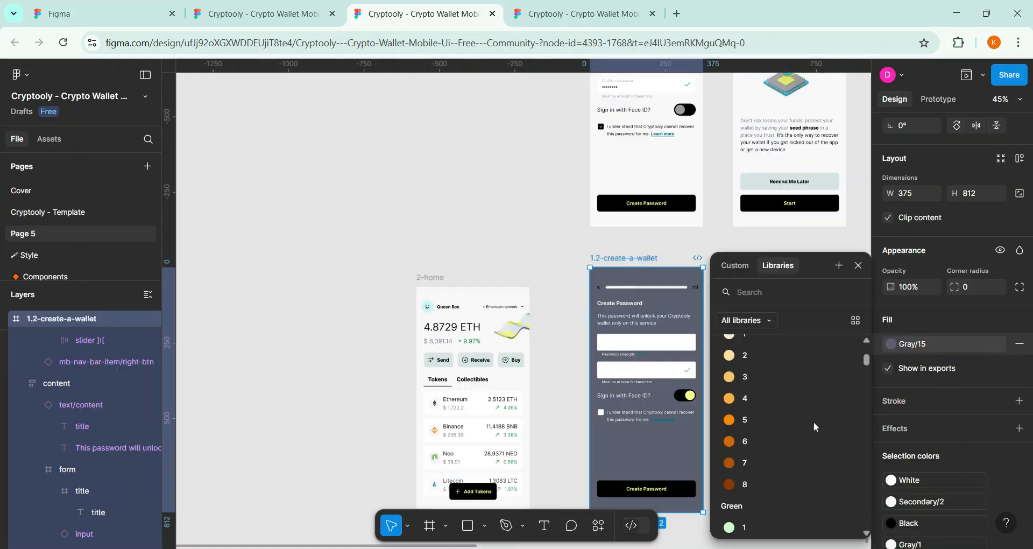
{"action": "scroll", "coordinate": [808, 425], "scroll_direction": "down", "scroll_amount": 10}
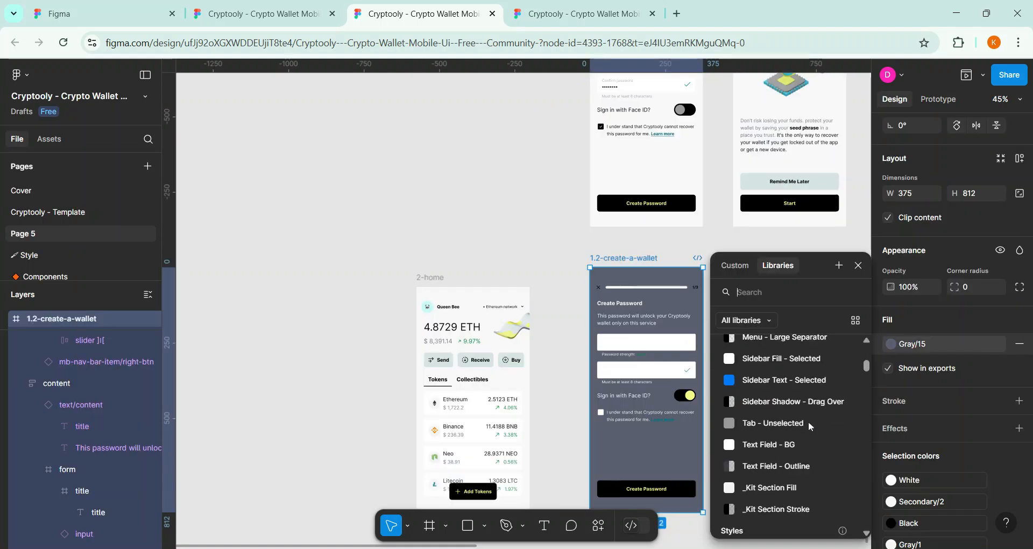
{"action": "scroll", "coordinate": [809, 421], "scroll_direction": "down", "scroll_amount": 10}
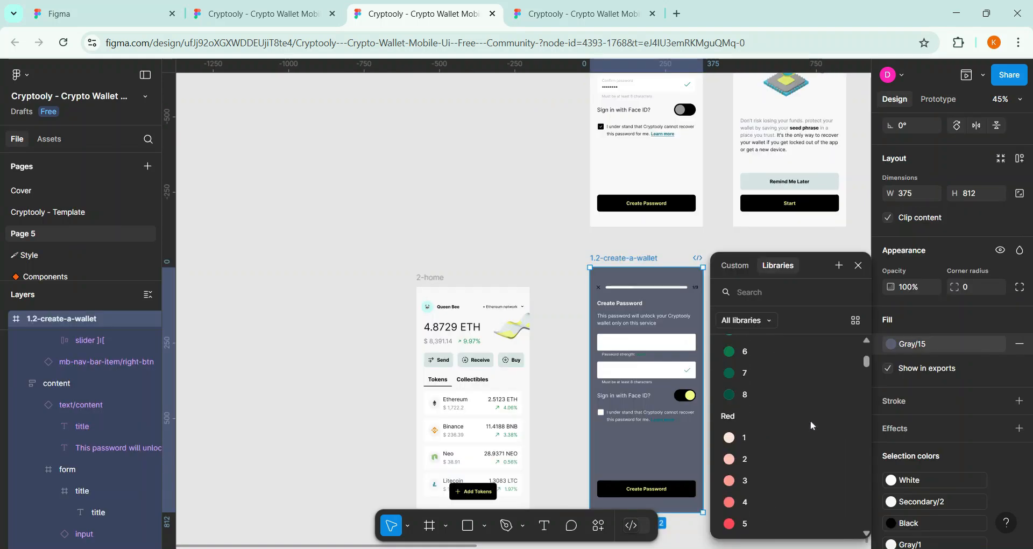
{"action": "scroll", "coordinate": [809, 420], "scroll_direction": "down", "scroll_amount": 10}
{"action": "scroll", "coordinate": [809, 419], "scroll_direction": "up", "scroll_amount": 3}
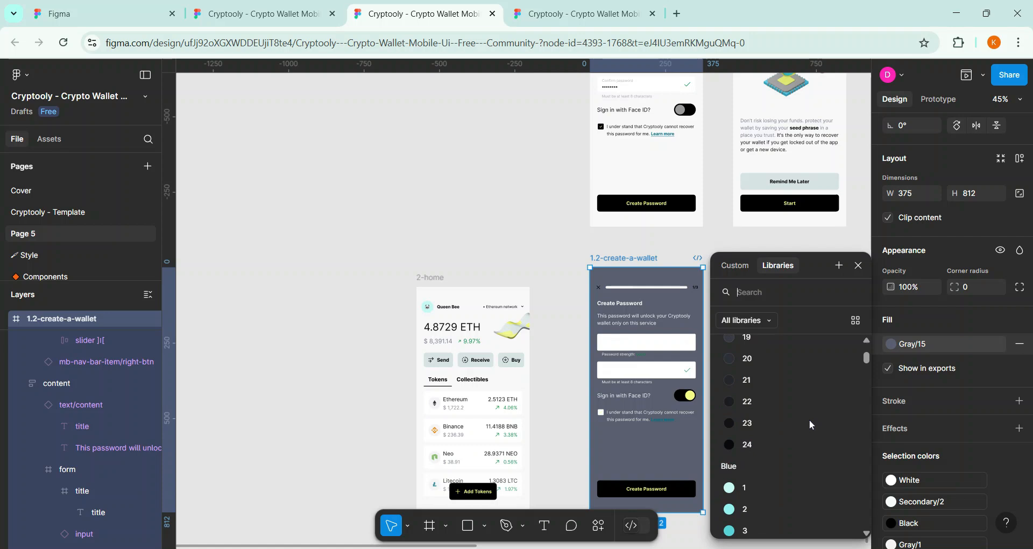
{"action": "left_click", "coordinate": [759, 445]}
{"action": "left_click", "coordinate": [763, 332]}
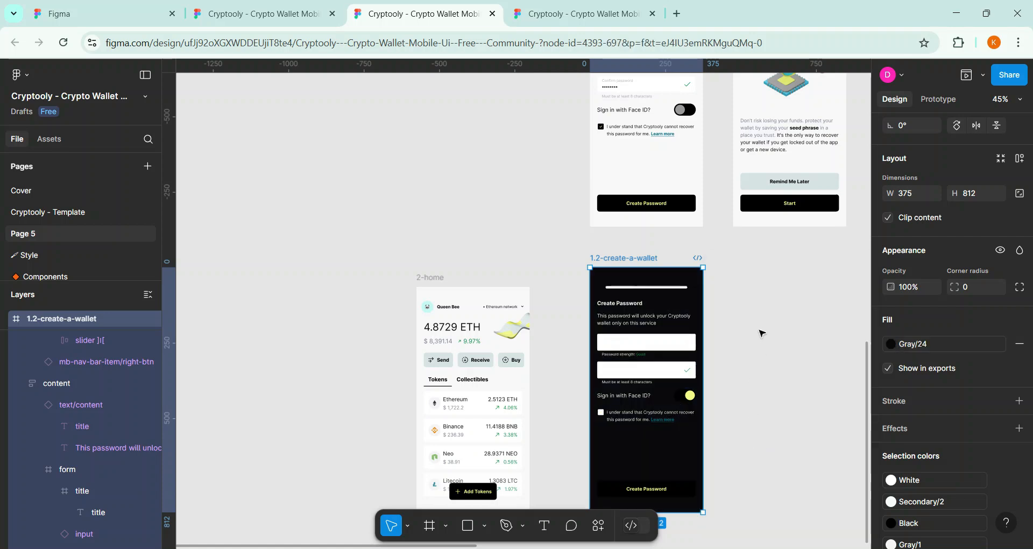
Set the New password field's fill to Black in the duplicated dark 1.2-create-a-wallet frame
{"action": "scroll", "coordinate": [645, 356], "scroll_direction": "up", "scroll_amount": 3, "text": "ctrl"}
{"action": "scroll", "coordinate": [646, 357], "scroll_direction": "down", "scroll_amount": 2}
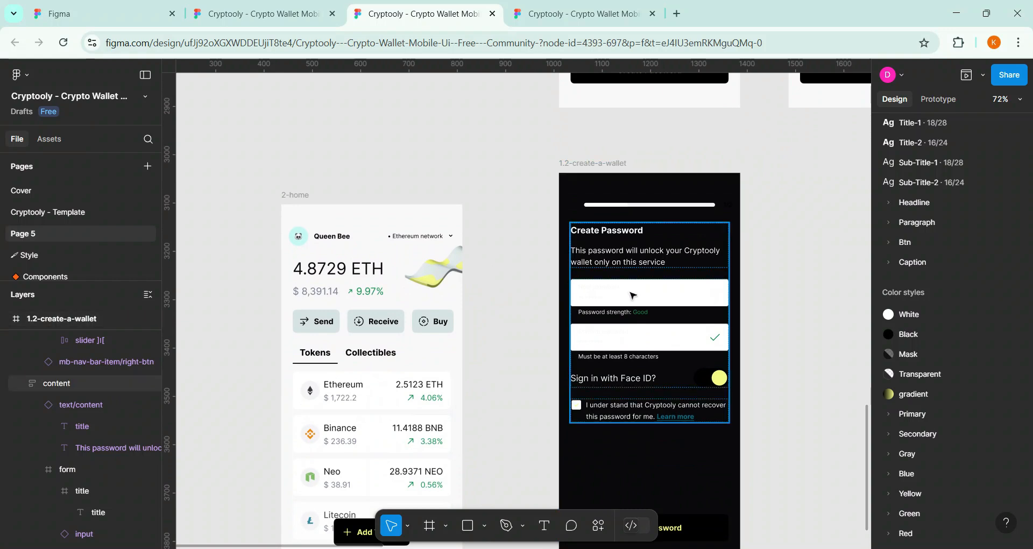
{"action": "double_click", "coordinate": [661, 307]}
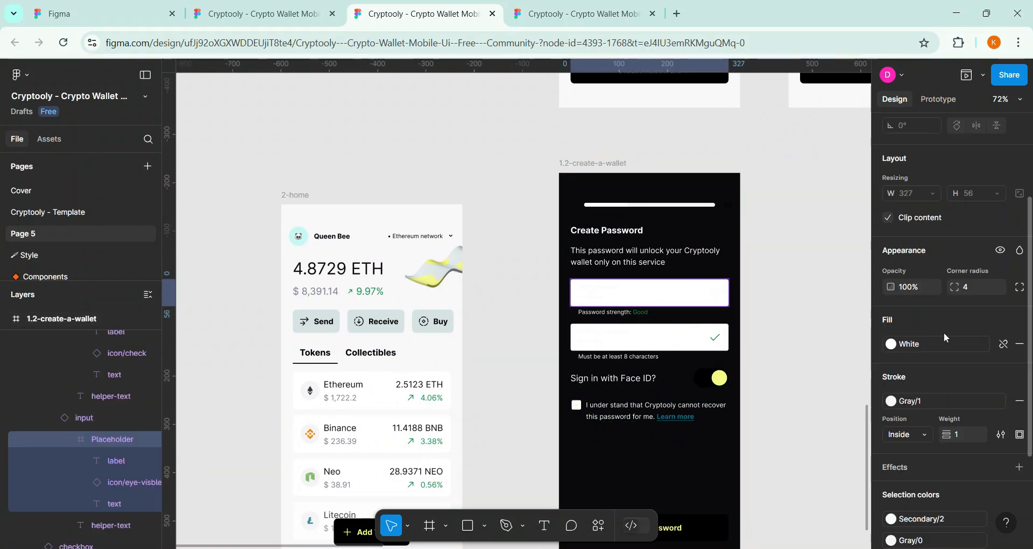
{"action": "left_click", "coordinate": [931, 341]}
{"action": "left_click", "coordinate": [785, 371]}
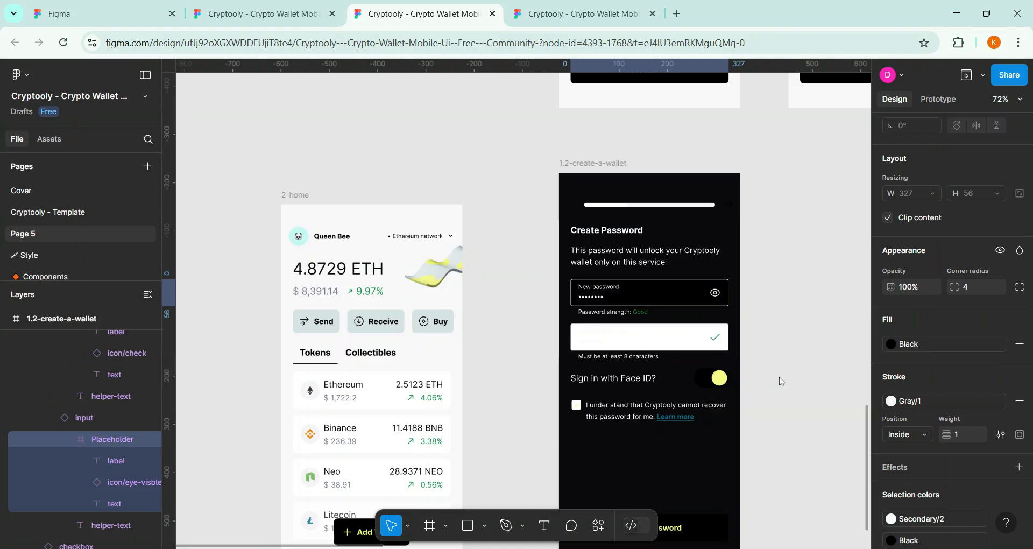
Set the Confirm password field's fill to the Black library colour in the dark 1.2-create-a-wallet frame
{"action": "double_click", "coordinate": [694, 347]}
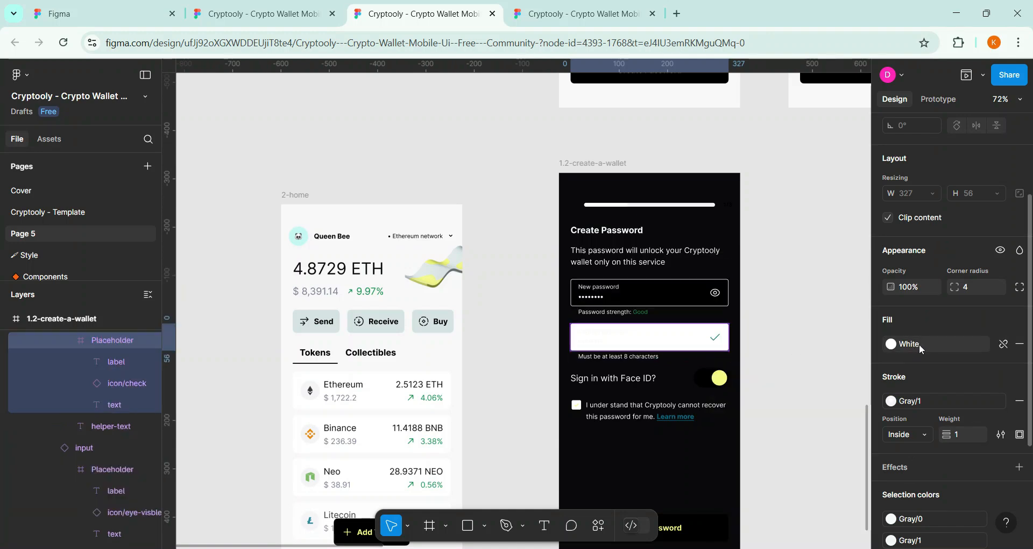
{"action": "left_click", "coordinate": [894, 347]}
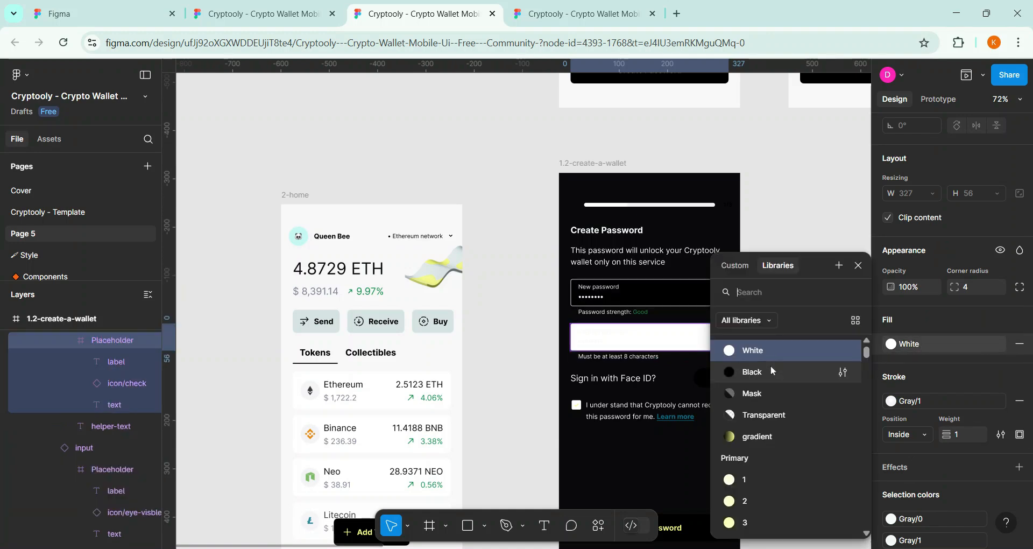
{"action": "left_click", "coordinate": [770, 372]}
{"action": "left_click", "coordinate": [755, 340]}
Review the prototype interaction settings of the Face ID switch in the original 1.2-create-a-wallet frame
{"action": "scroll", "coordinate": [783, 328], "scroll_direction": "down", "scroll_amount": 1}
{"action": "scroll", "coordinate": [783, 329], "scroll_direction": "down", "scroll_amount": 5}
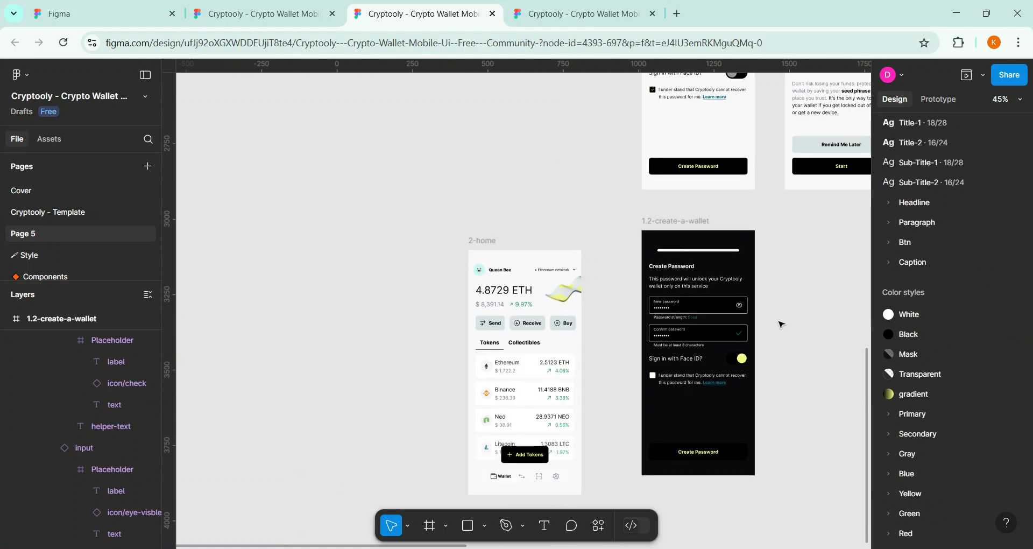
{"action": "scroll", "coordinate": [571, 225], "scroll_direction": "up", "scroll_amount": 1}
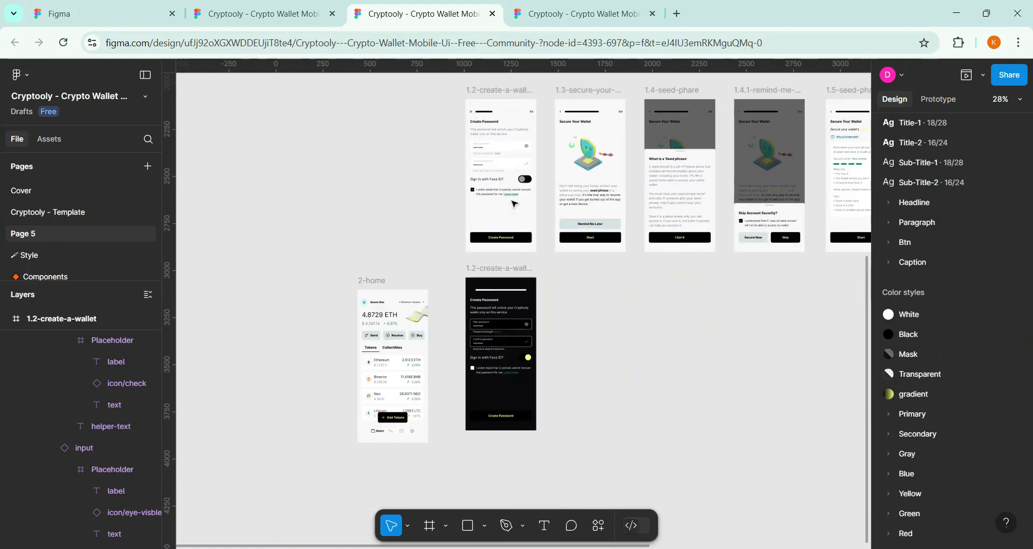
{"action": "scroll", "coordinate": [513, 197], "scroll_direction": "up", "scroll_amount": 1}
{"action": "left_click", "coordinate": [526, 178], "text": "ctrl"}
{"action": "left_click", "coordinate": [526, 179]}
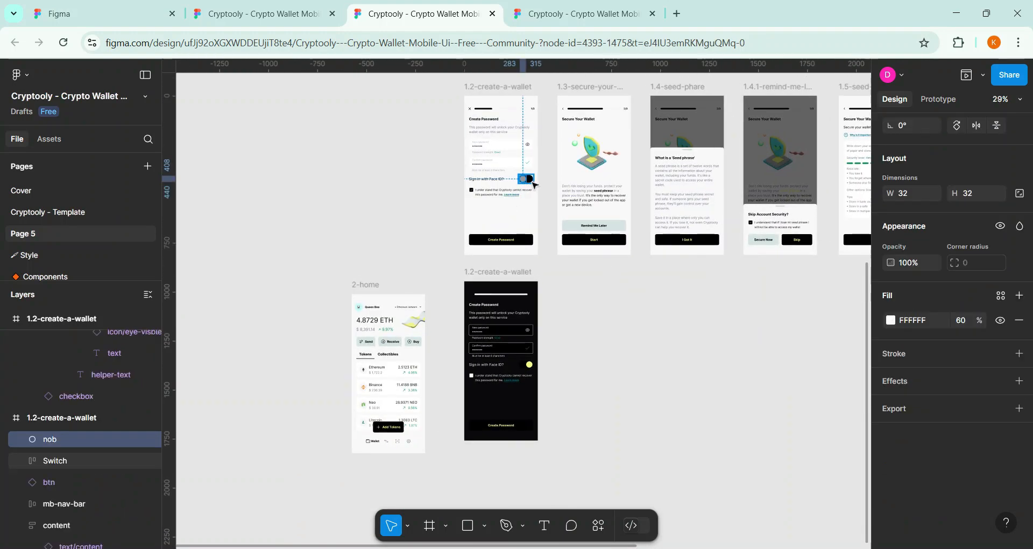
{"action": "left_click", "coordinate": [529, 178]}
{"action": "left_click", "coordinate": [945, 105]}
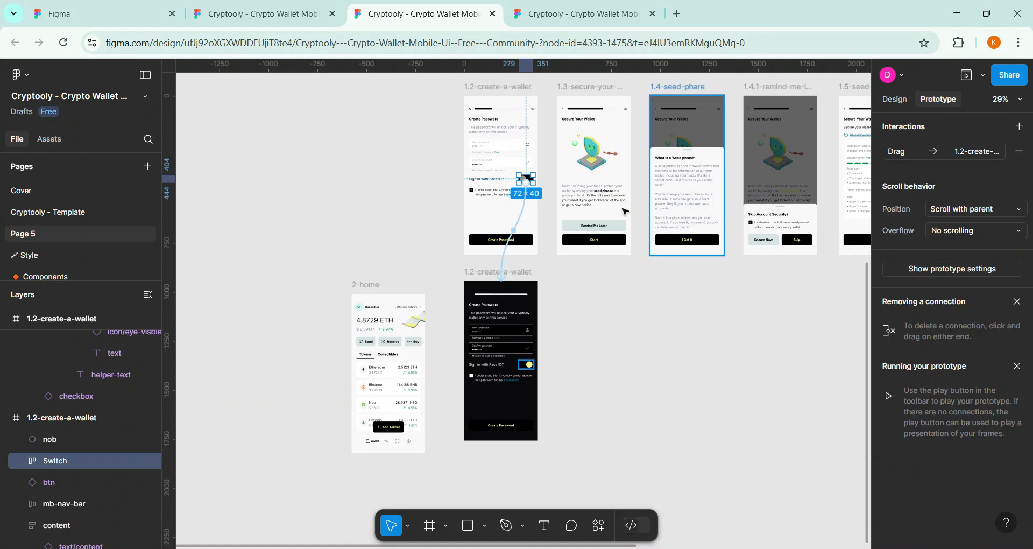
{"action": "left_click_drag", "start_coordinate": [505, 281], "coordinate": [504, 282]}
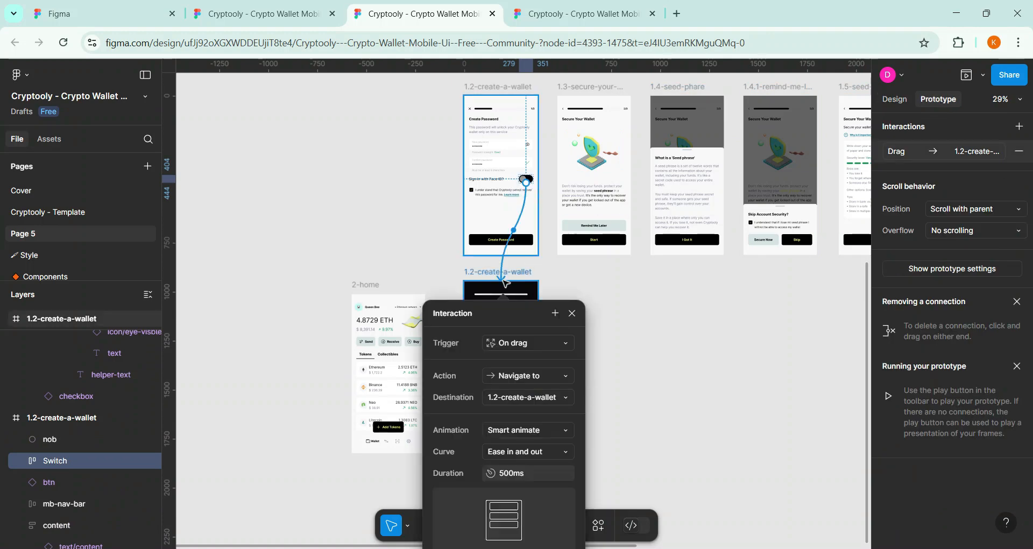
{"action": "left_click", "coordinate": [643, 351]}
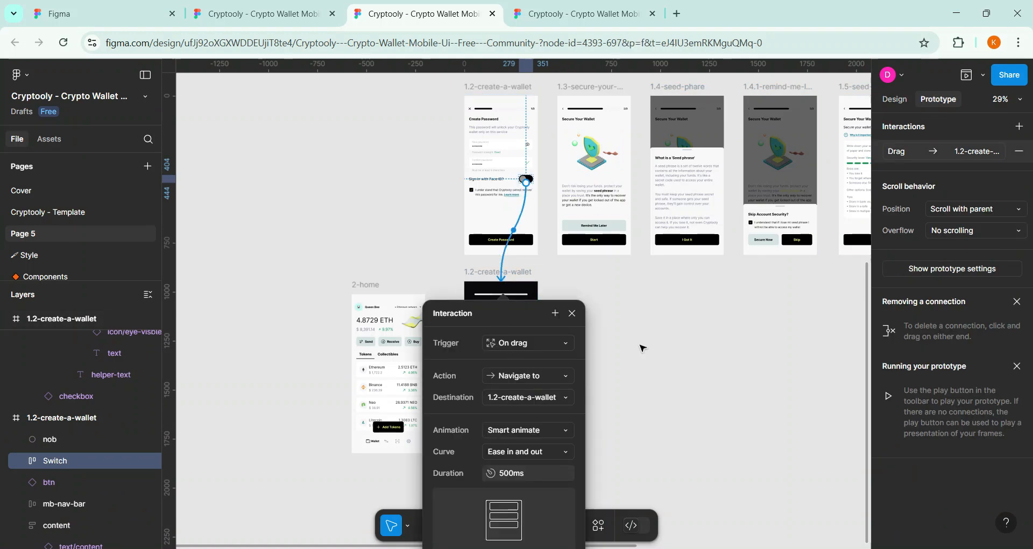
Present the prototype, choose to create a new wallet, and test the Face ID switch on the Create Password screen
{"action": "left_click", "coordinate": [983, 75]}
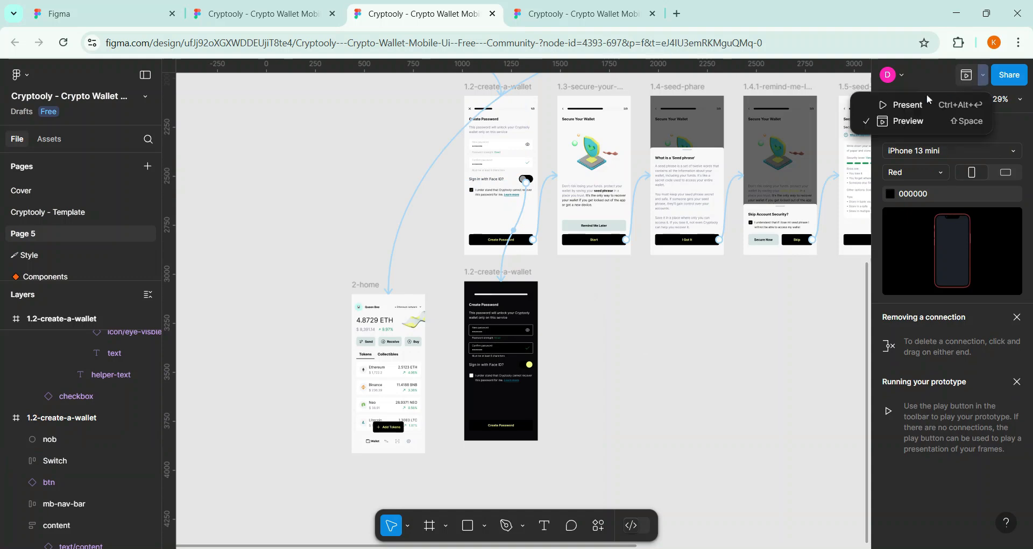
{"action": "left_click", "coordinate": [908, 105]}
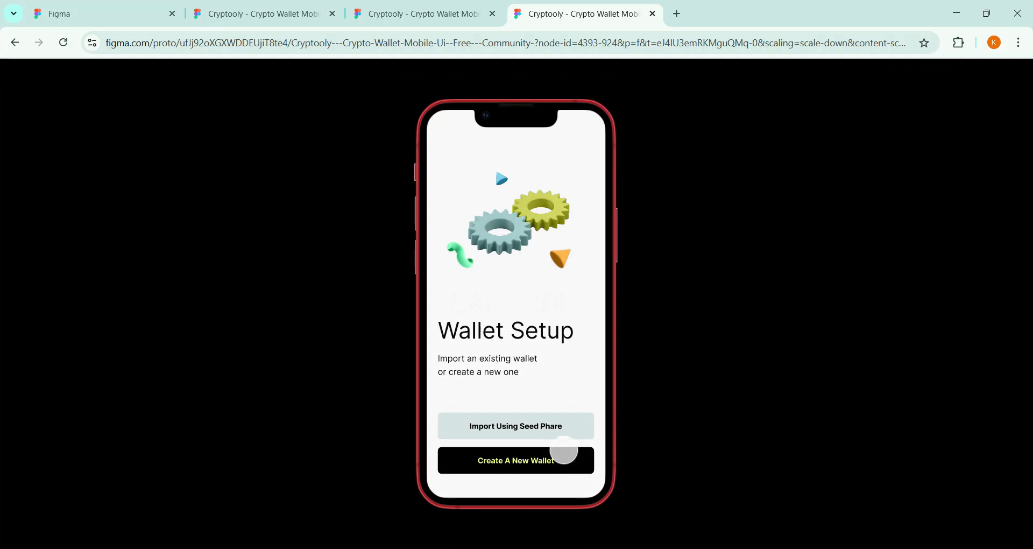
{"action": "left_click", "coordinate": [554, 468]}
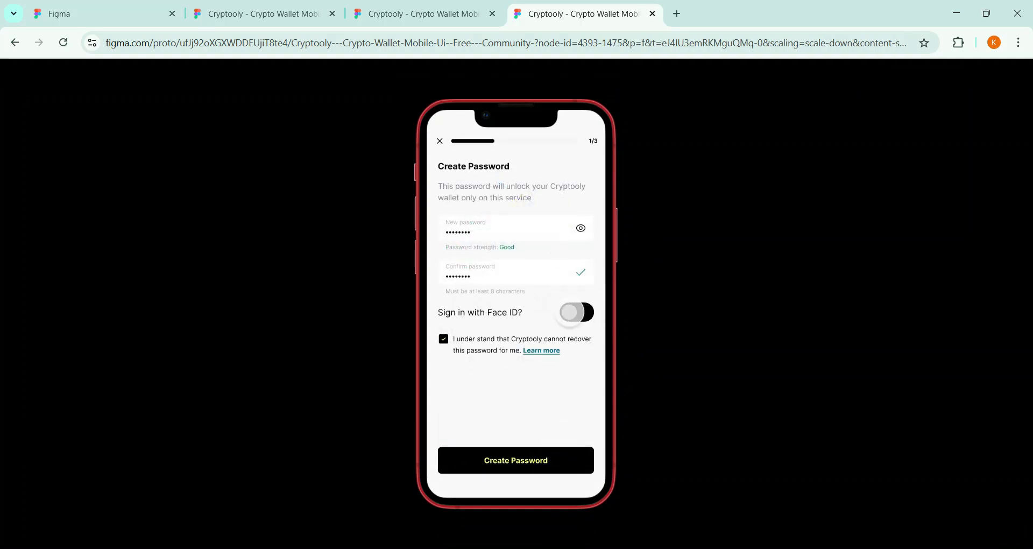
{"action": "left_click", "coordinate": [574, 312]}
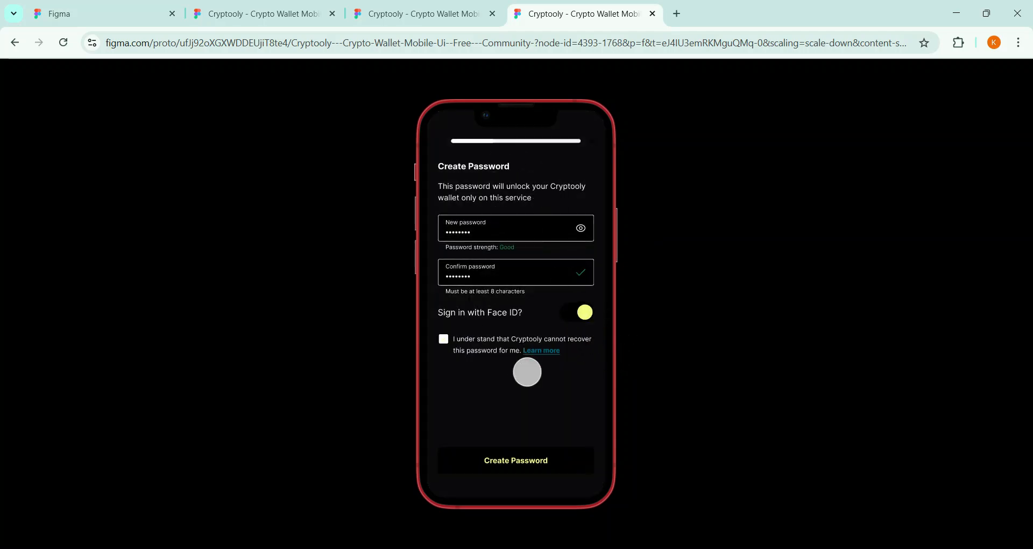
In the design file, link the dark frame's Face ID switch back to the original 1.2-create-a-wallet frame with an On drag trigger
{"action": "left_click", "coordinate": [414, 14]}
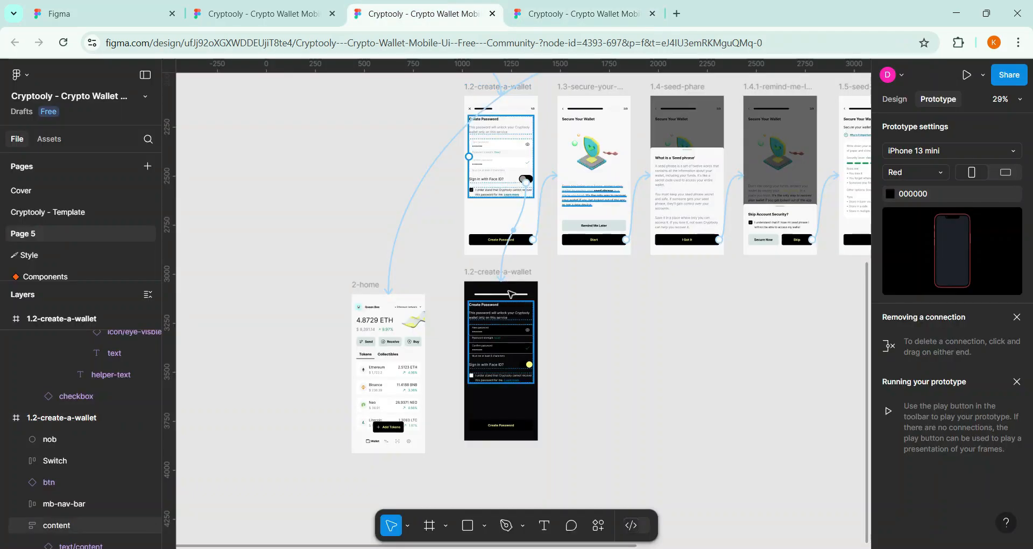
{"action": "scroll", "coordinate": [539, 312], "scroll_direction": "up", "scroll_amount": 5}
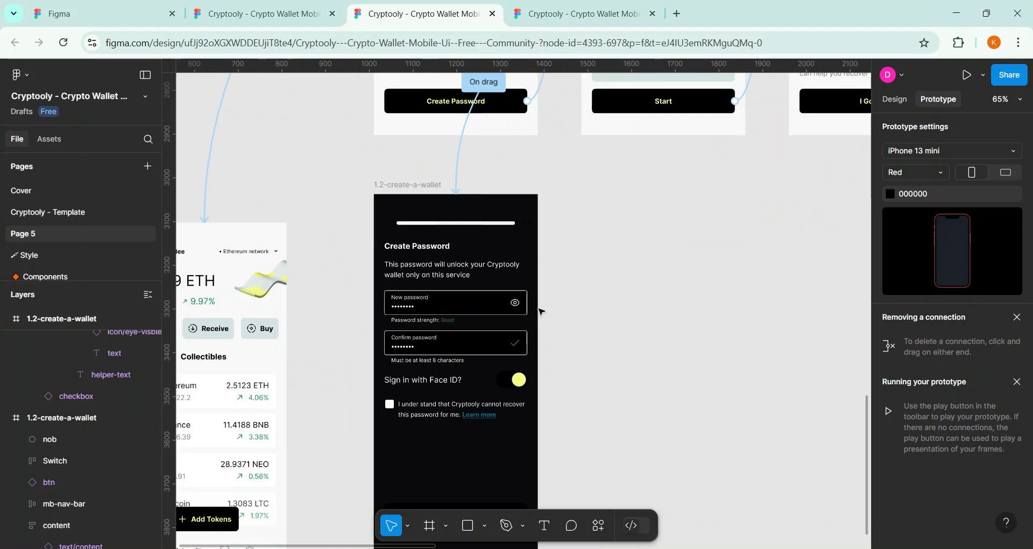
{"action": "left_click", "coordinate": [530, 381]}
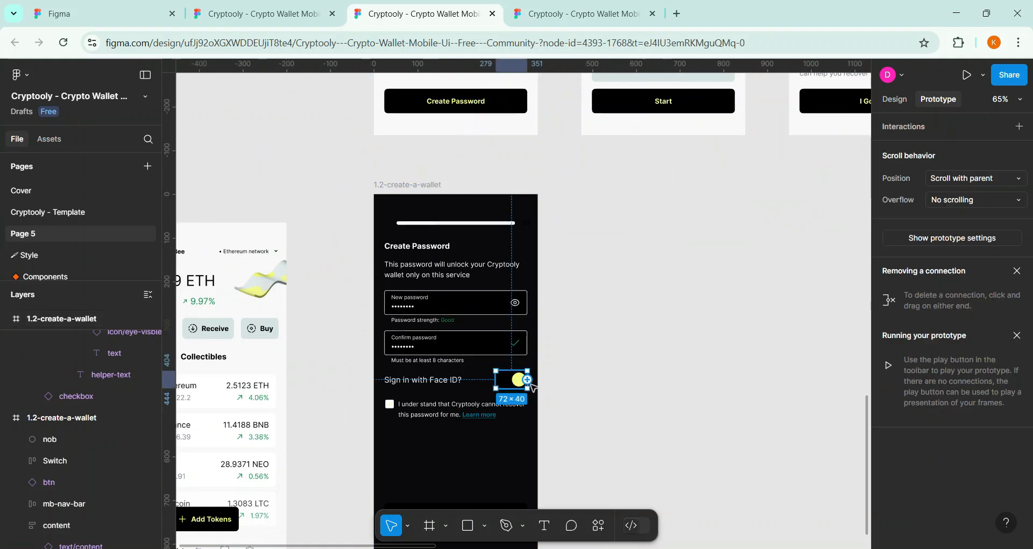
{"action": "left_click_drag", "start_coordinate": [528, 380], "coordinate": [514, 104]}
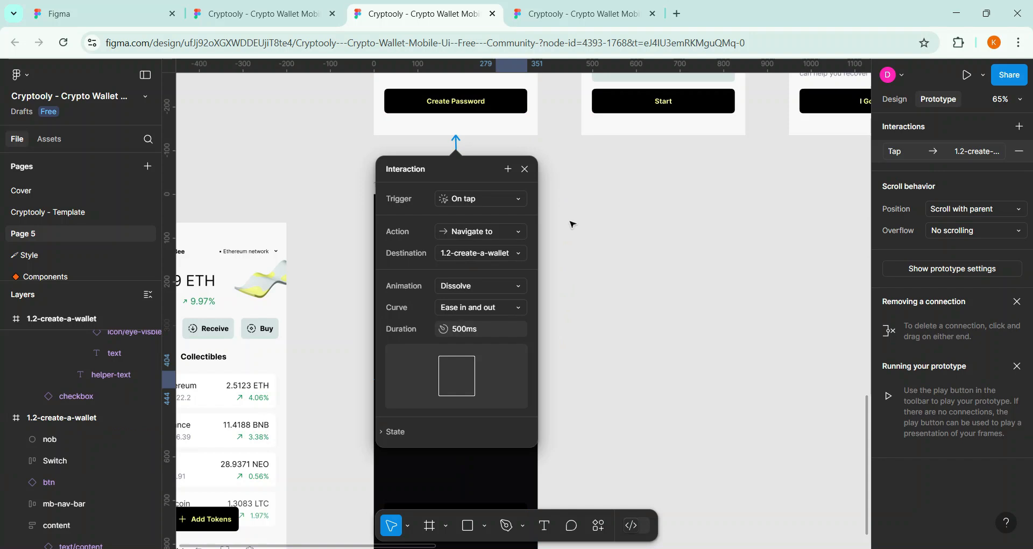
{"action": "left_click", "coordinate": [505, 198]}
{"action": "left_click", "coordinate": [503, 214]}
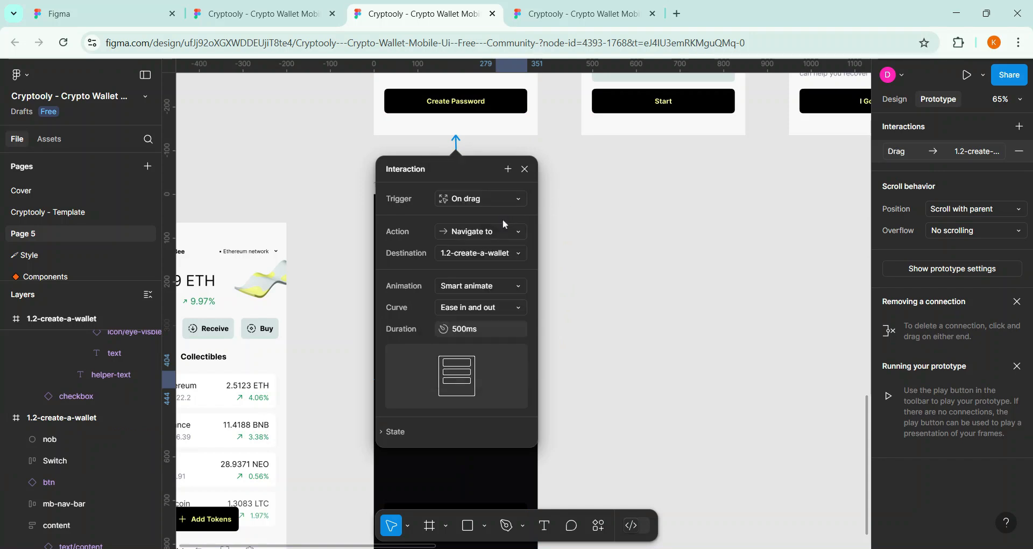
{"action": "left_click", "coordinate": [582, 300]}
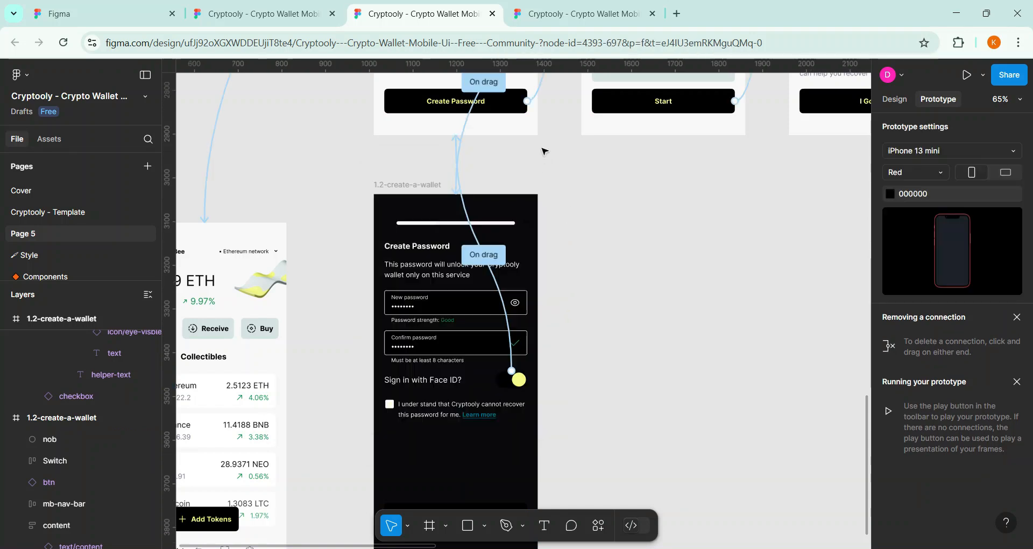
Return to the running prototype and toggle the Face ID switch back and forth between the dark and light Create Password screens
{"action": "left_click", "coordinate": [577, 19]}
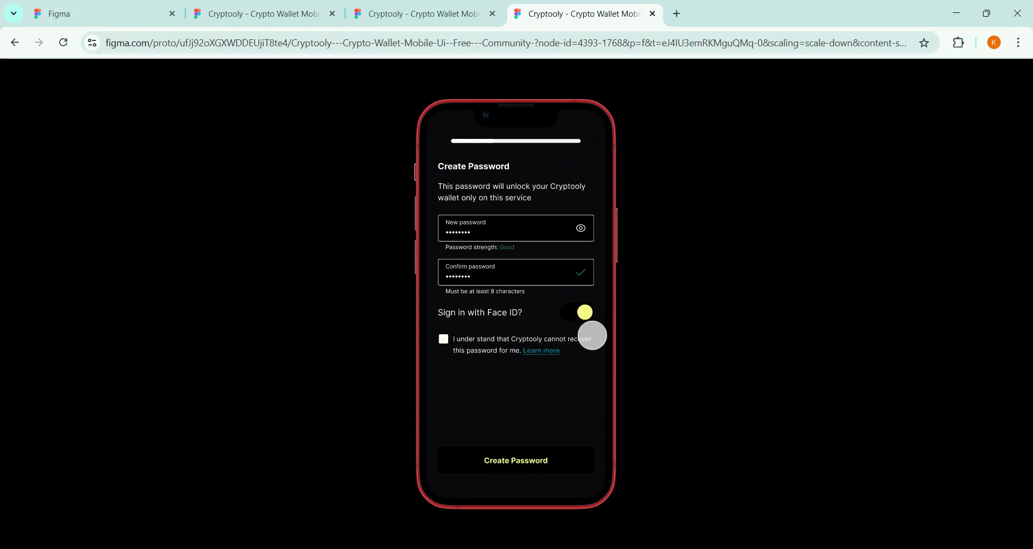
{"action": "left_click", "coordinate": [573, 427]}
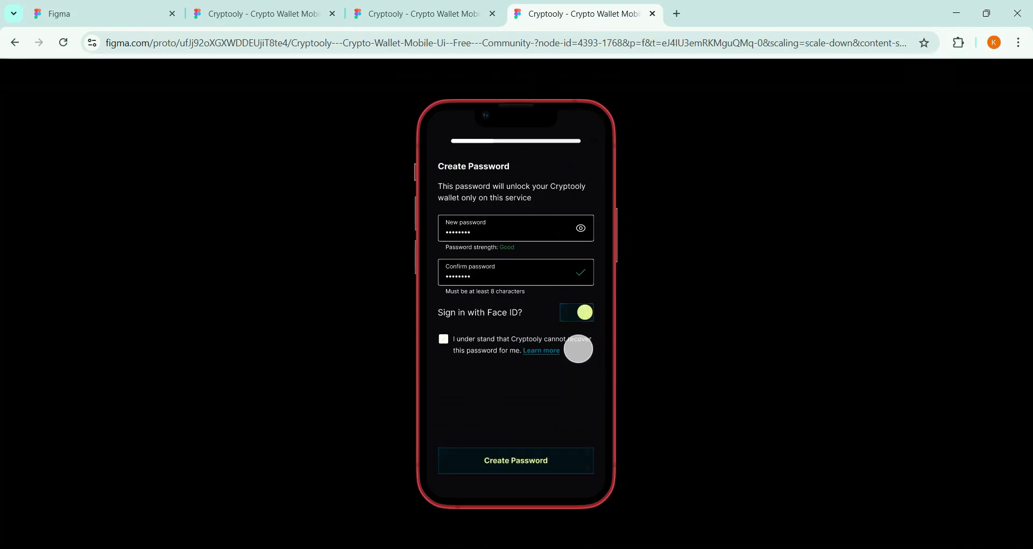
{"action": "left_click", "coordinate": [581, 314]}
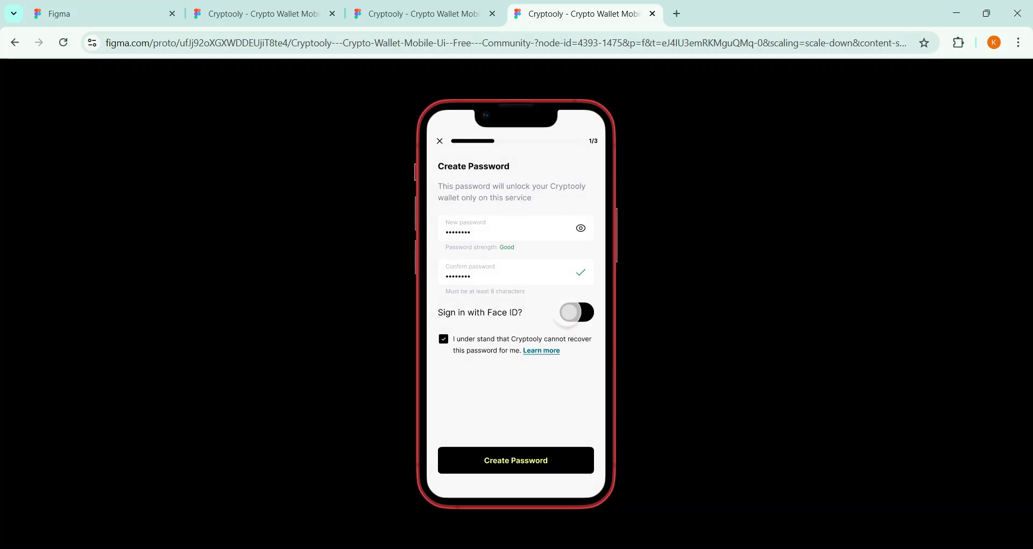
{"action": "left_click", "coordinate": [567, 313]}
{"action": "left_click", "coordinate": [574, 313]}
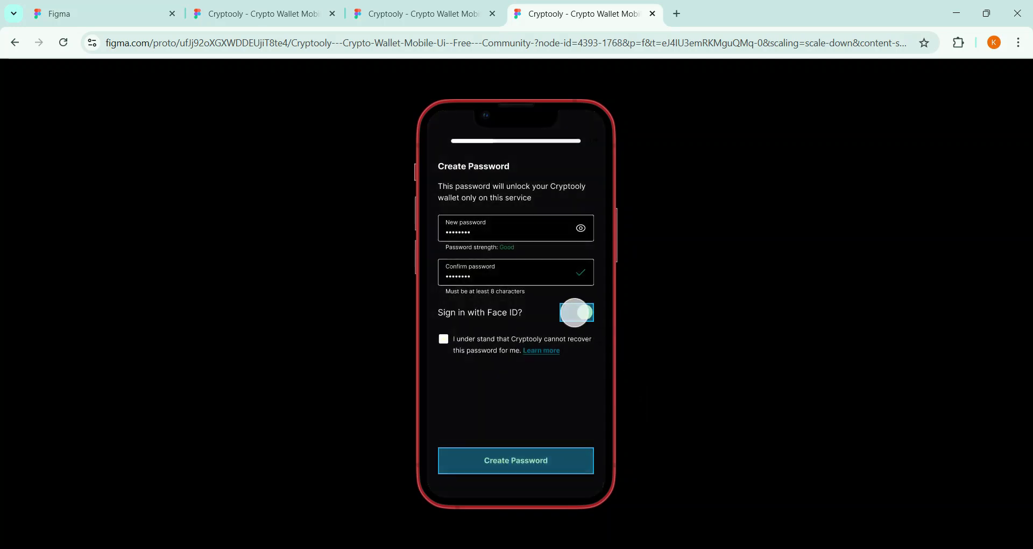
{"action": "left_click_drag", "start_coordinate": [583, 312], "coordinate": [568, 316]}
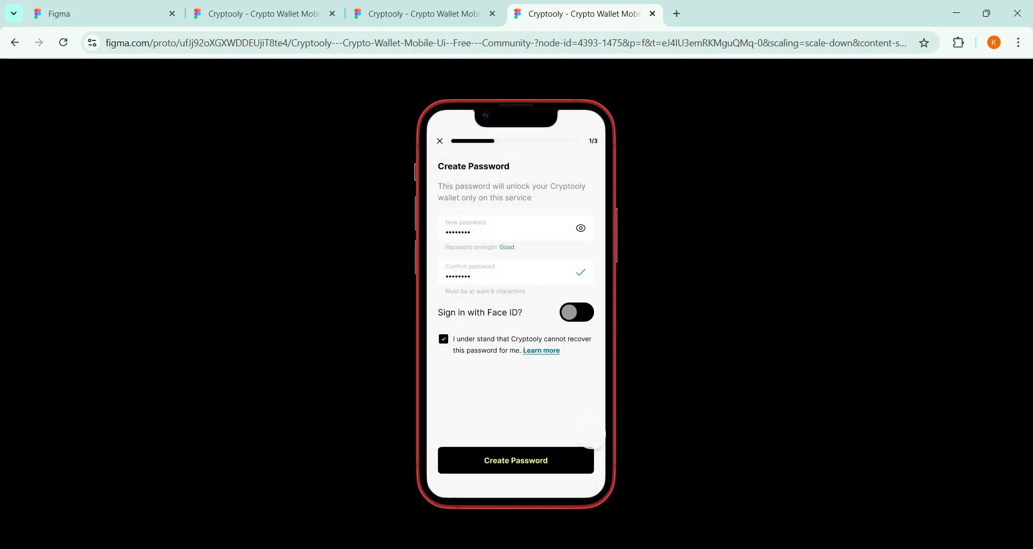
{"action": "left_click", "coordinate": [577, 312]}
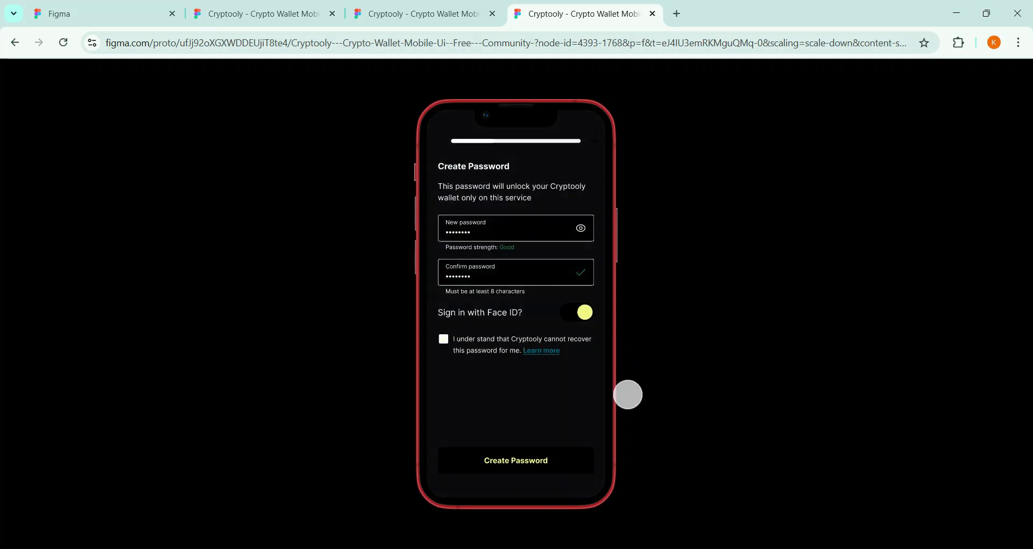
Test the rest of the wallet creation flow from the dark Create Password screen through the seed phrase screens to the home screen
{"action": "left_click", "coordinate": [535, 456]}
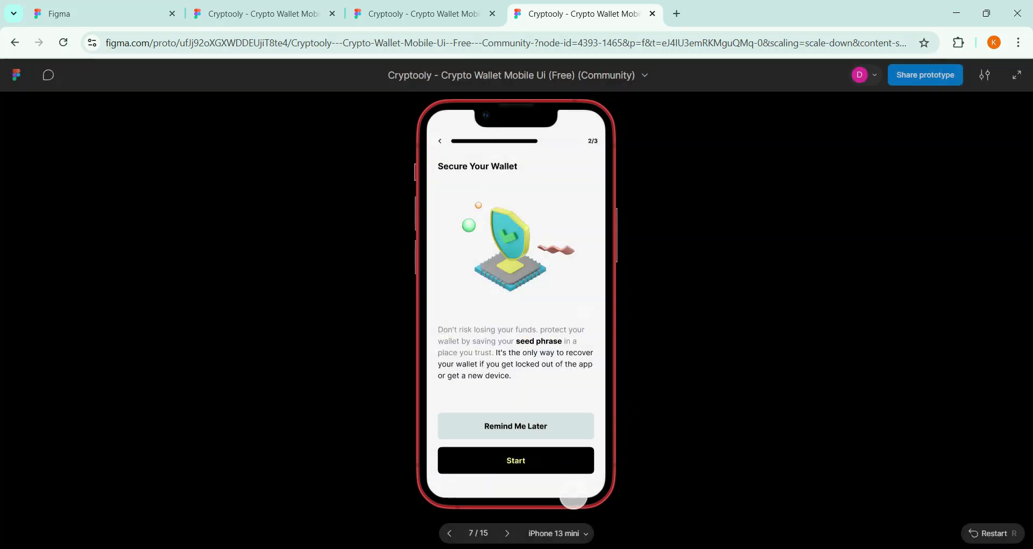
{"action": "left_click", "coordinate": [554, 468]}
{"action": "left_click", "coordinate": [557, 463]}
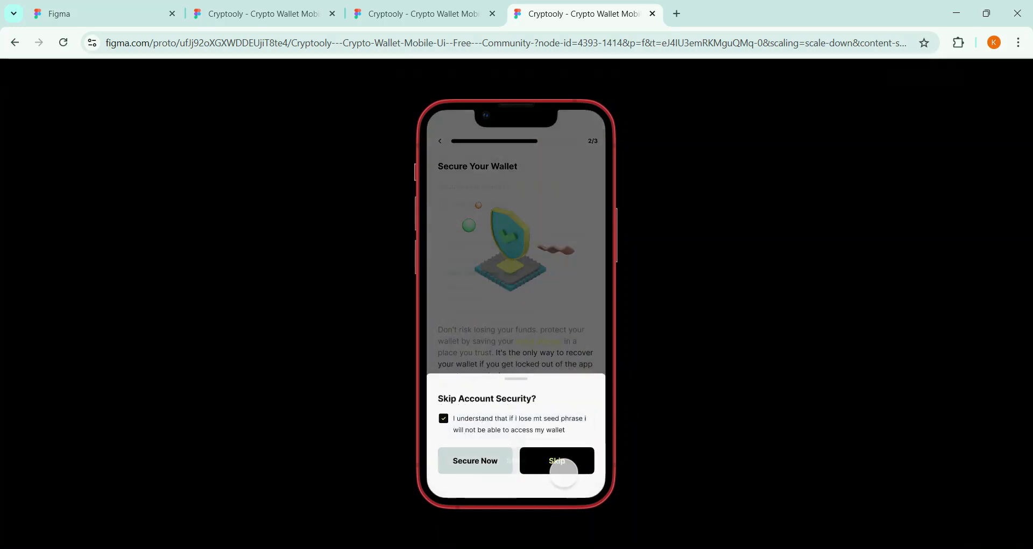
{"action": "left_click", "coordinate": [562, 469]}
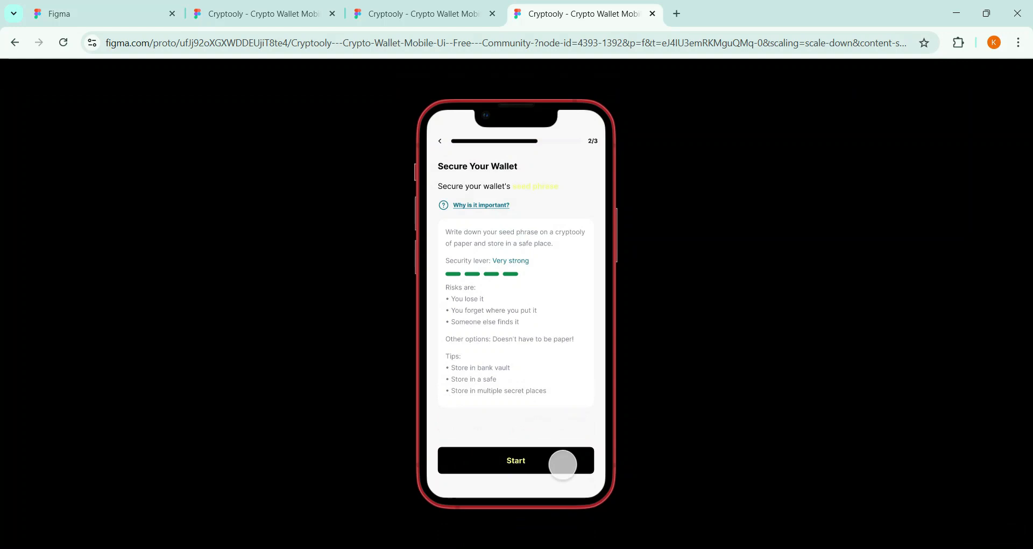
{"action": "left_click", "coordinate": [562, 464]}
{"action": "left_click", "coordinate": [547, 325]}
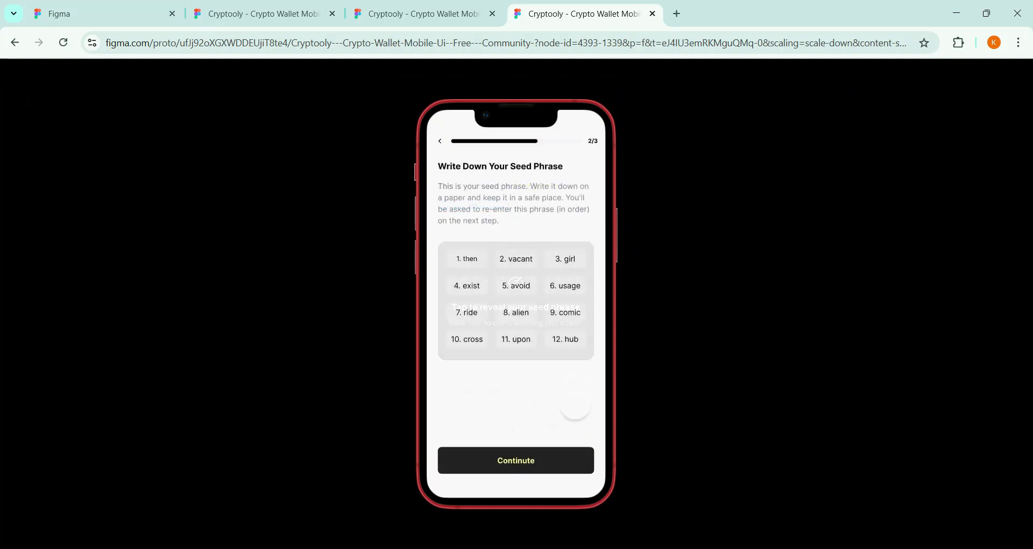
{"action": "left_click", "coordinate": [574, 466]}
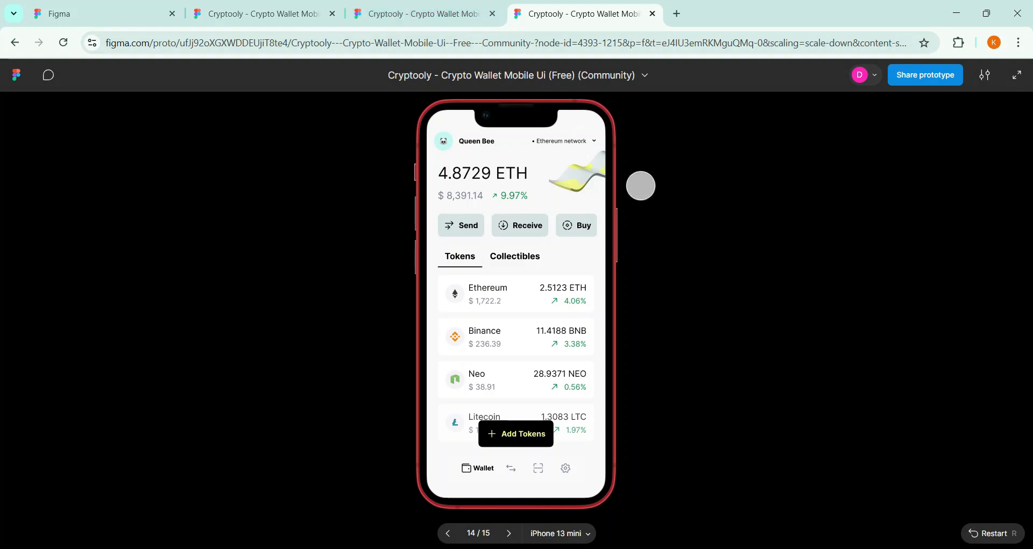
Return to the design file and examine the prototype connections around both 1.2-create-a-wallet frames
{"action": "left_click", "coordinate": [443, 21]}
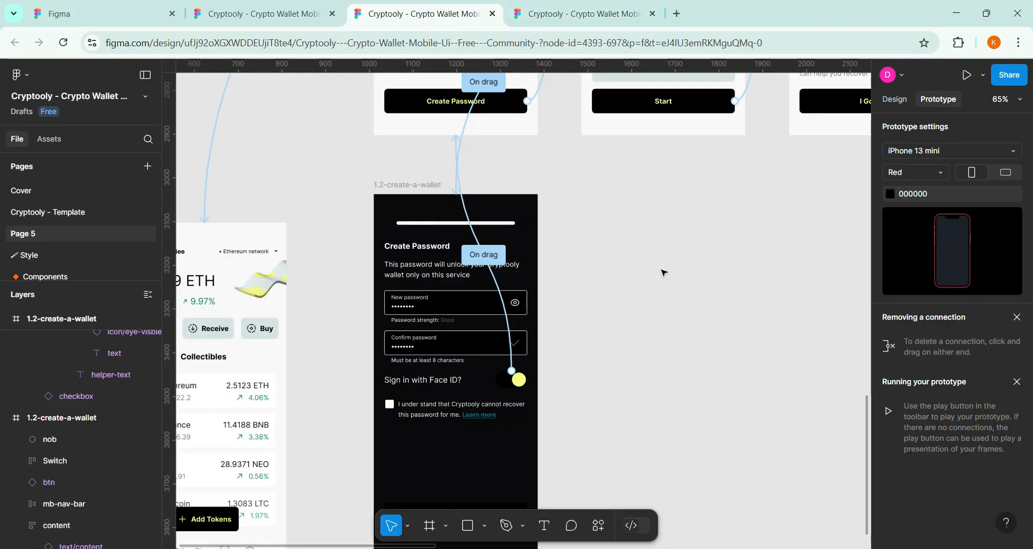
{"action": "scroll", "coordinate": [583, 318], "scroll_direction": "up", "scroll_amount": 1}
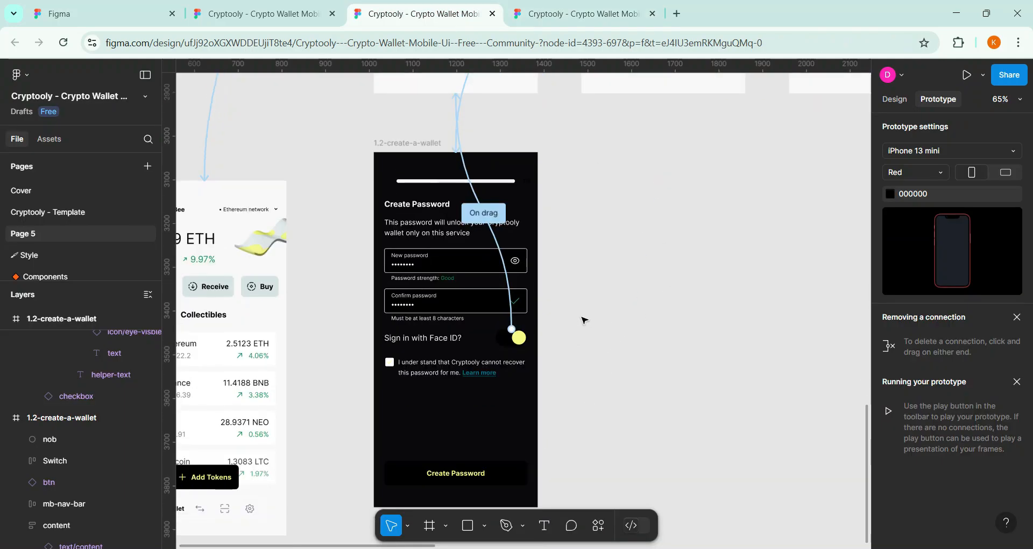
{"action": "scroll", "coordinate": [583, 318], "scroll_direction": "down", "scroll_amount": 2}
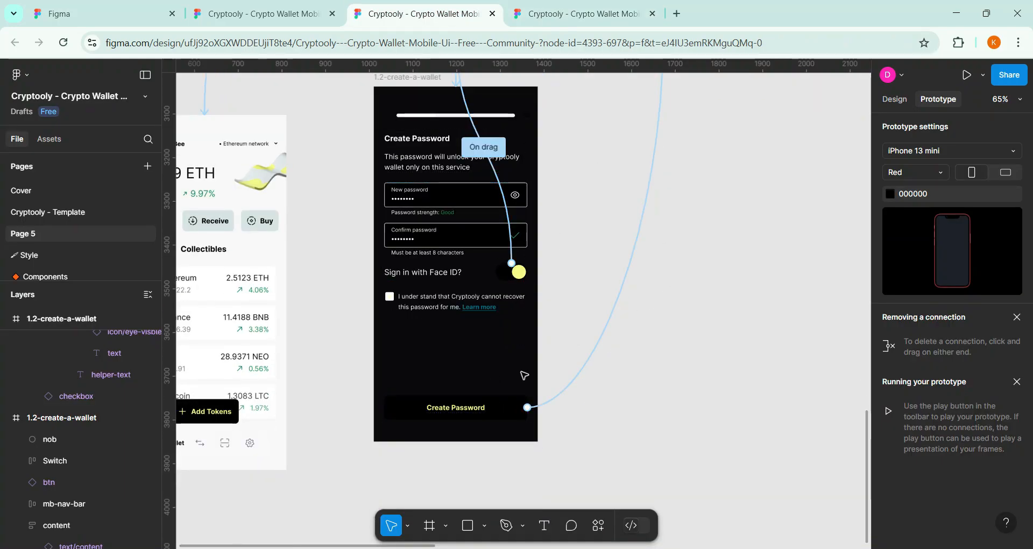
{"action": "scroll", "coordinate": [488, 382], "scroll_direction": "up", "scroll_amount": 2}
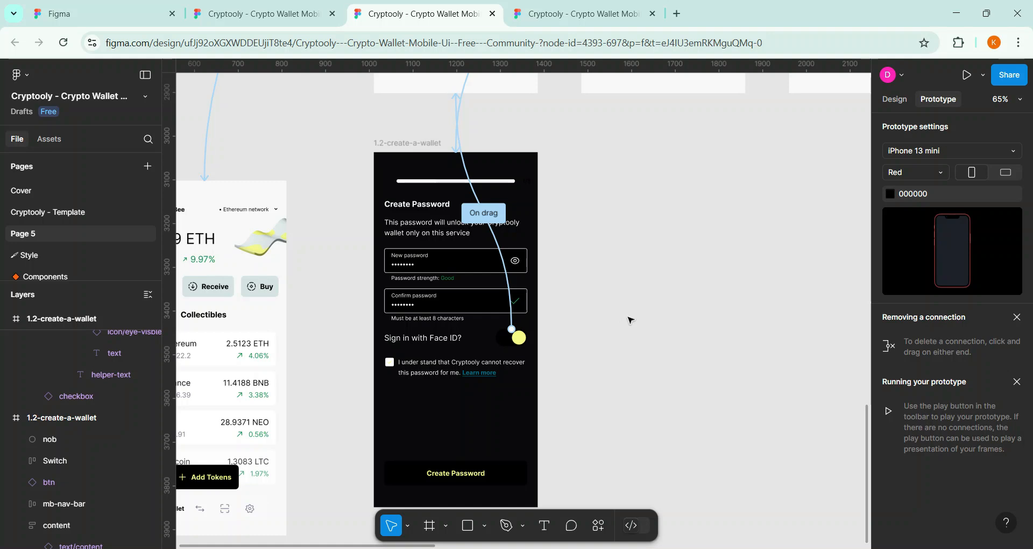
{"action": "scroll", "coordinate": [575, 264], "scroll_direction": "up", "scroll_amount": 1}
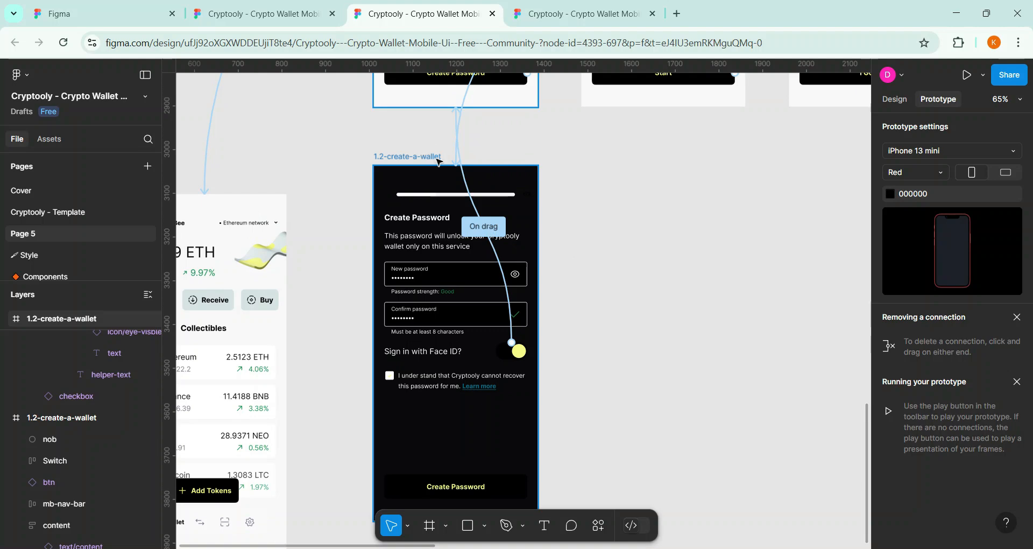
{"action": "scroll", "coordinate": [475, 209], "scroll_direction": "up", "scroll_amount": 5}
{"action": "scroll", "coordinate": [500, 262], "scroll_direction": "up", "scroll_amount": 3}
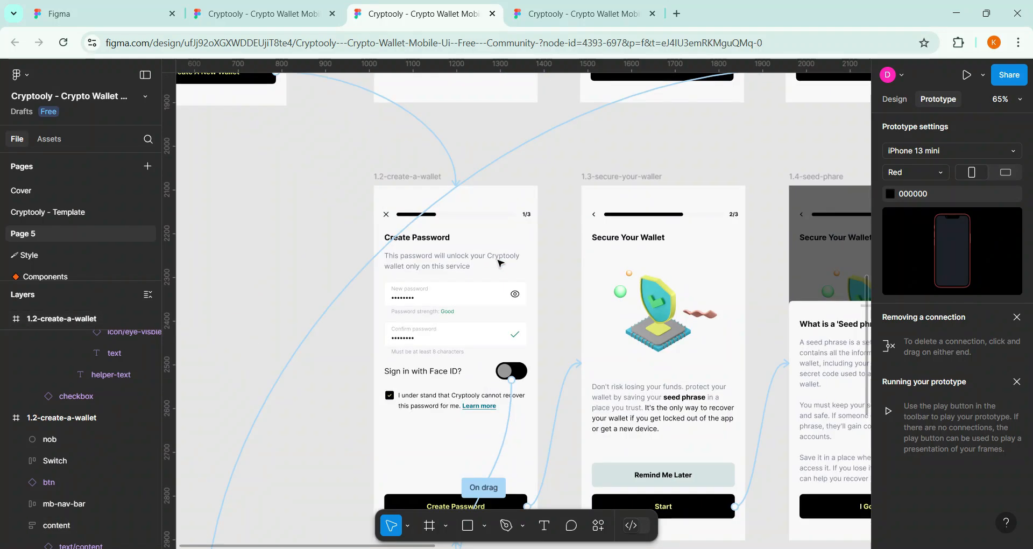
{"action": "scroll", "coordinate": [500, 263], "scroll_direction": "up", "scroll_amount": 3}
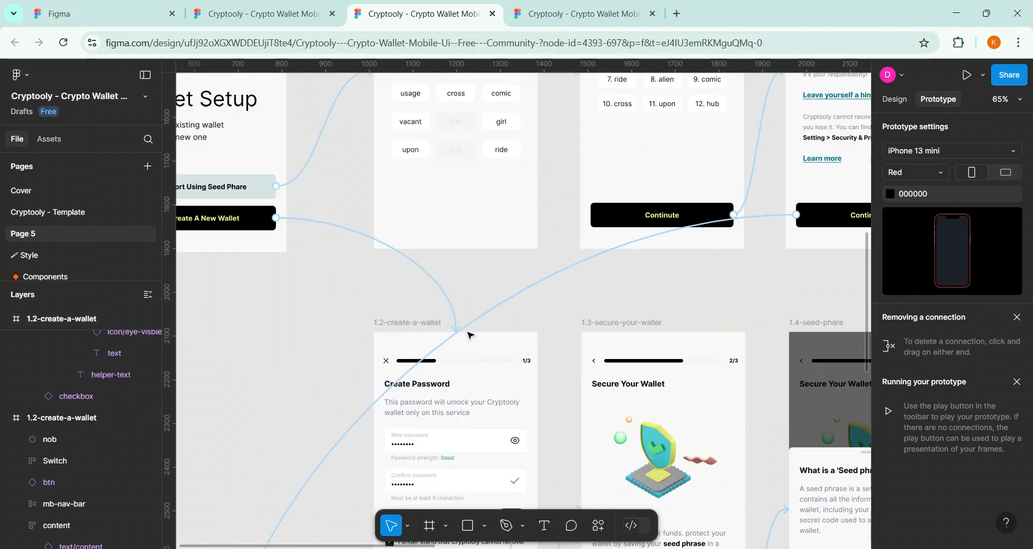